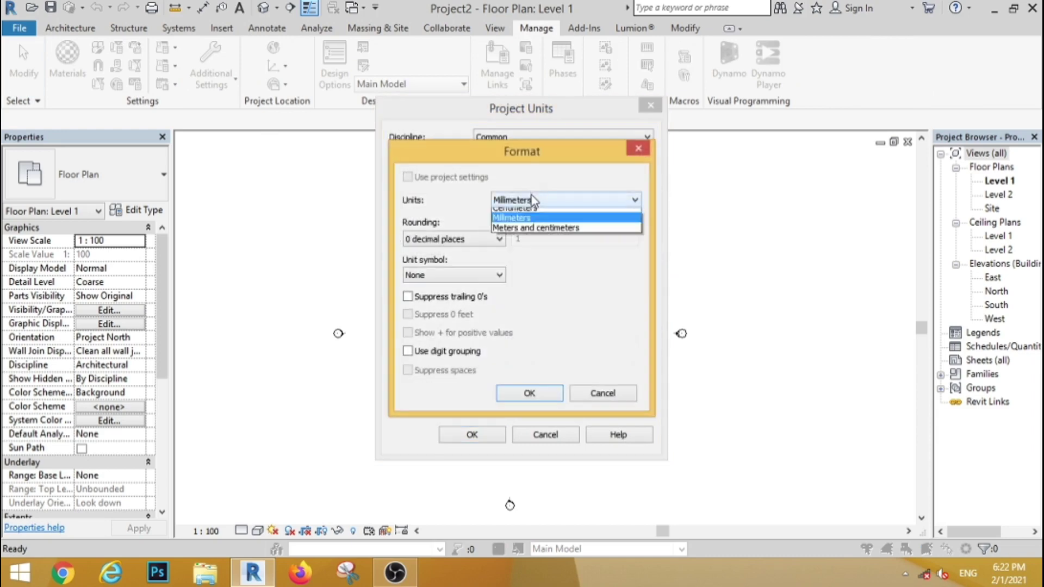
- Set the project's length units to feet and fractional inches and apply the unit settings
click(566, 225)
click(472, 435)
click(472, 435)
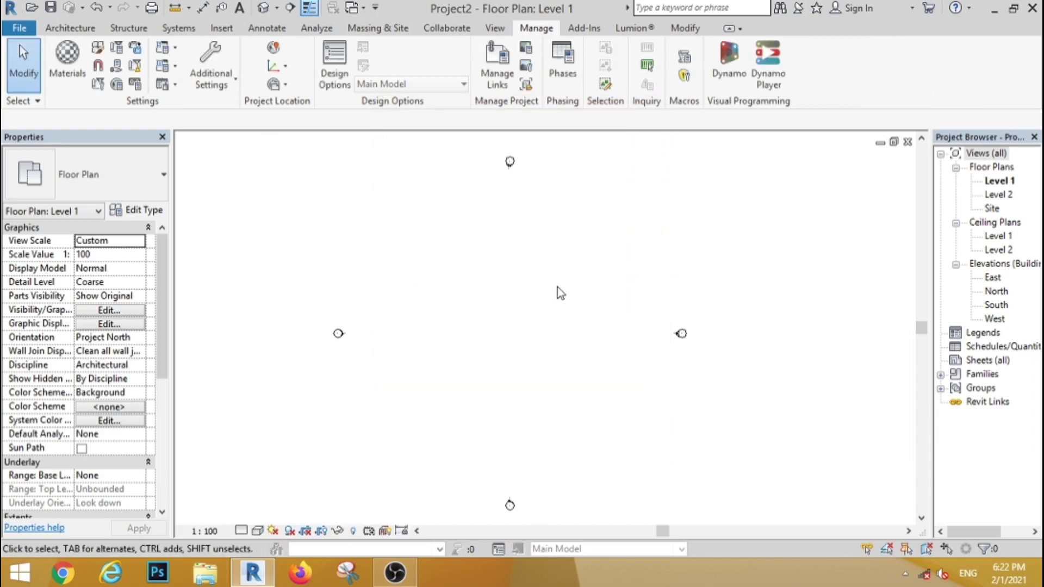
- In the South elevation, set the elevation of Level 2 to 10'
double_click(993, 306)
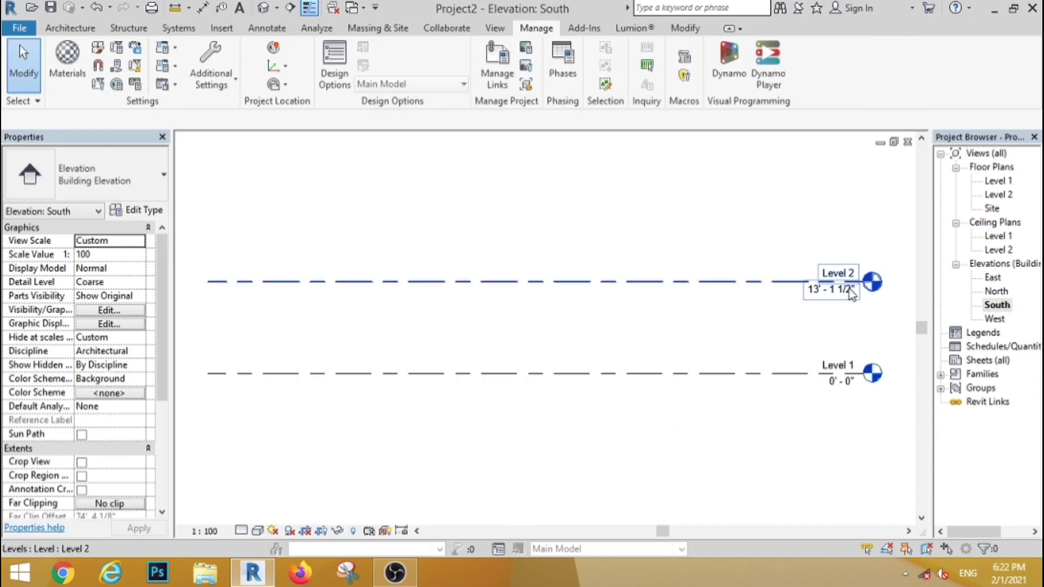
click(850, 293)
click(850, 293)
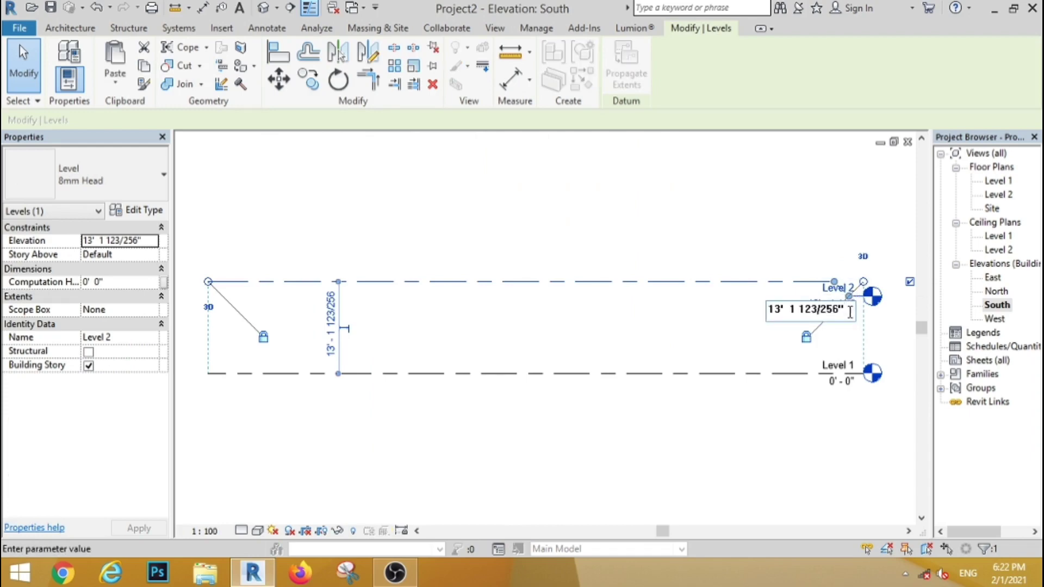
text(10)
key(Return)
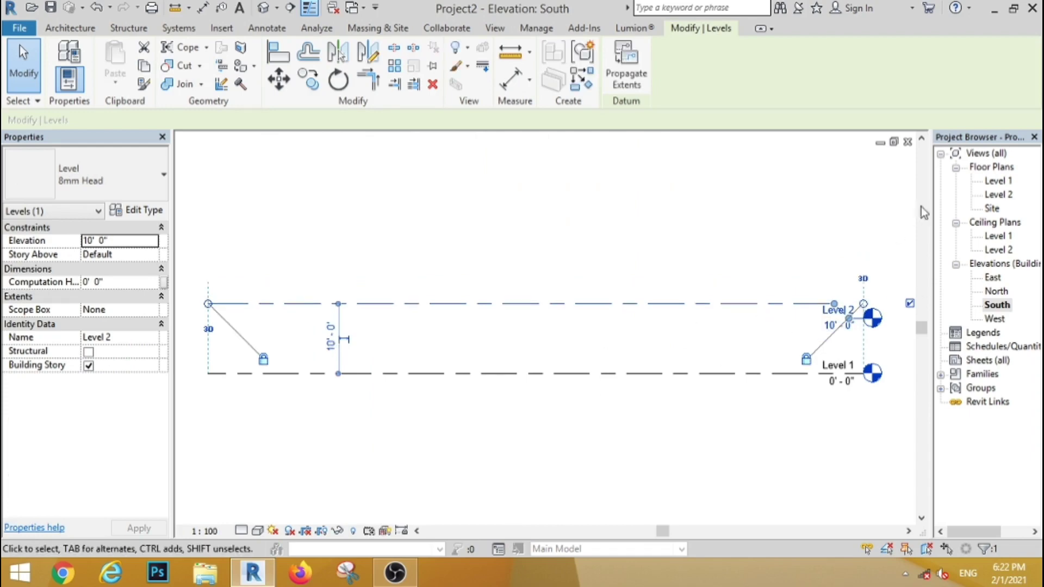
- On the Level 1 floor plan, draw a rectangle of Generic - 200mm walls 13' high, about 20' by 30' inside
click(989, 181)
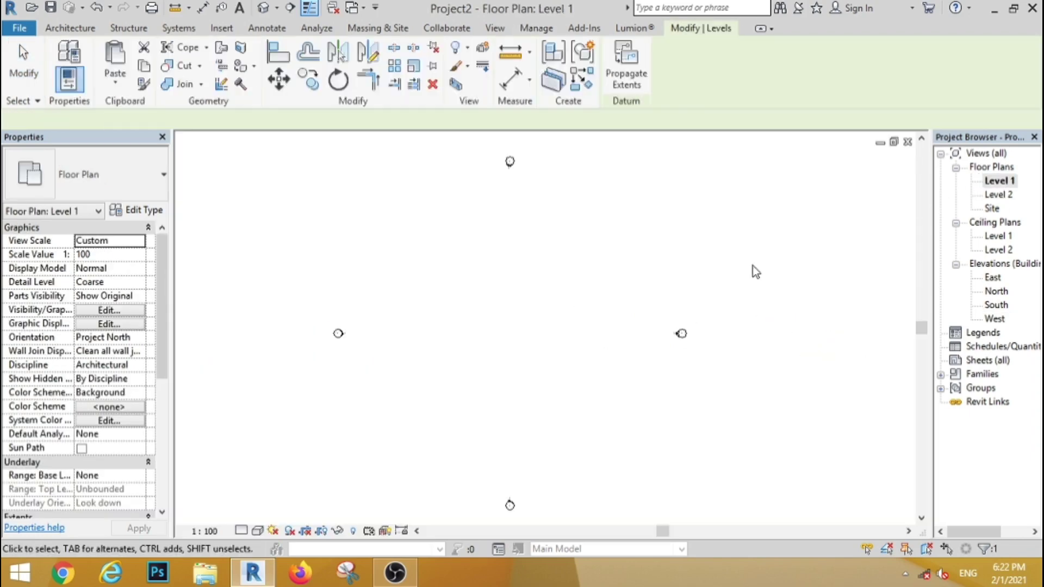
click(70, 28)
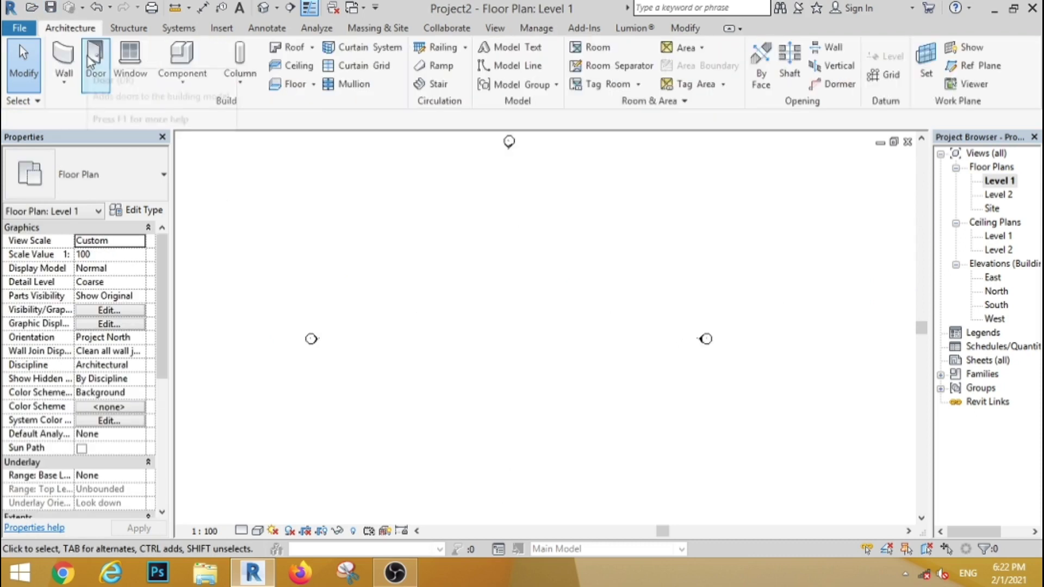
click(64, 54)
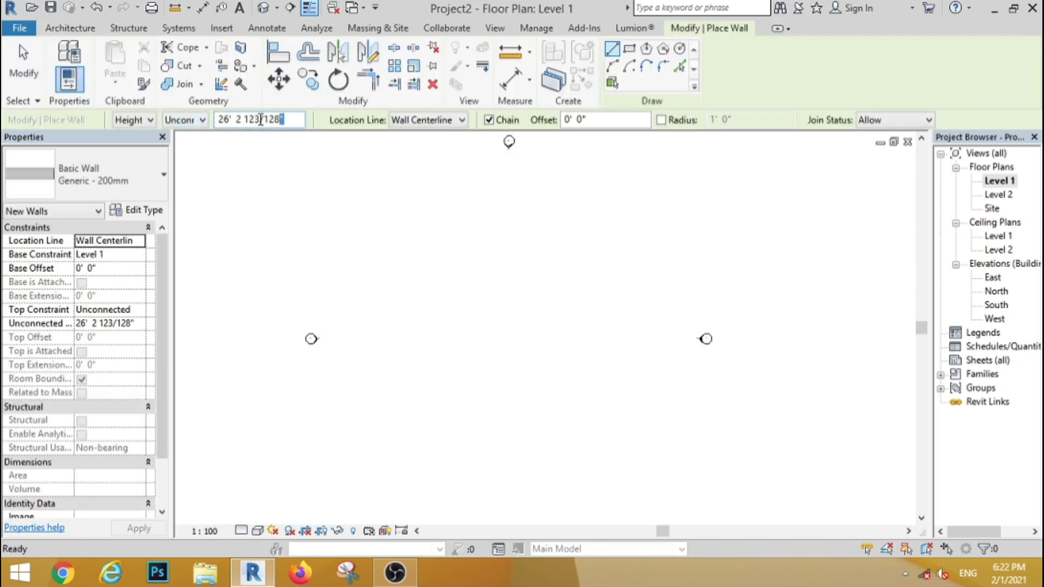
click(629, 48)
click(459, 258)
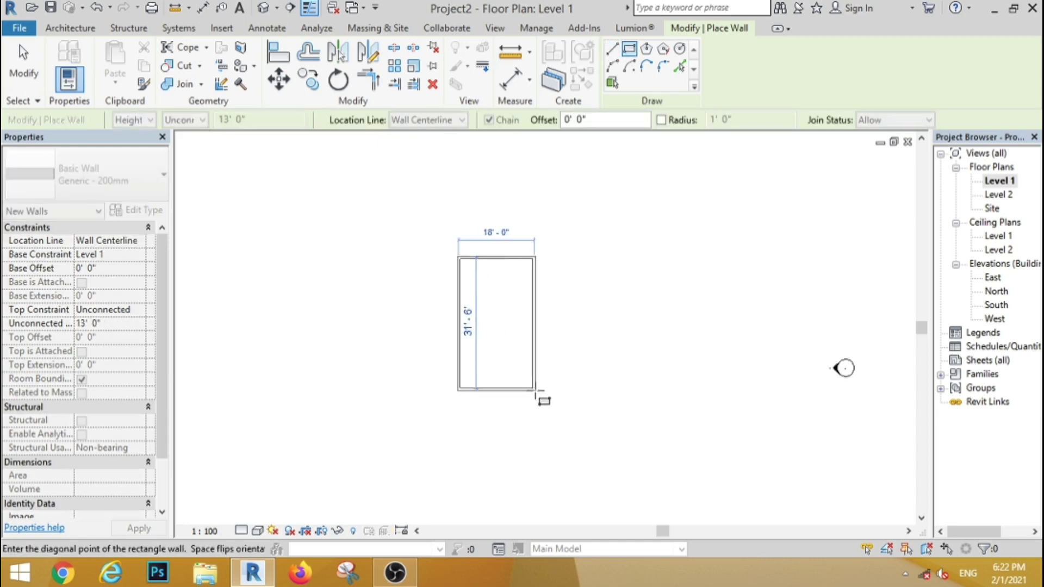
click(547, 386)
key(Escape)
key(Escape)
- Set the room's clear width to 21' by moving its right wall
click(548, 316)
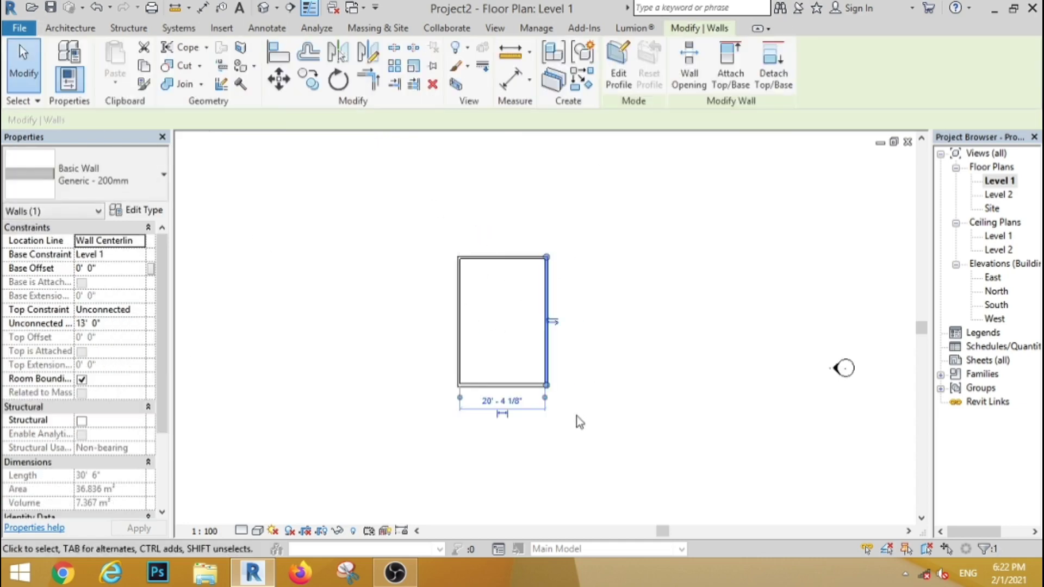
scroll(577, 416, up, 3)
click(405, 394)
text(21)
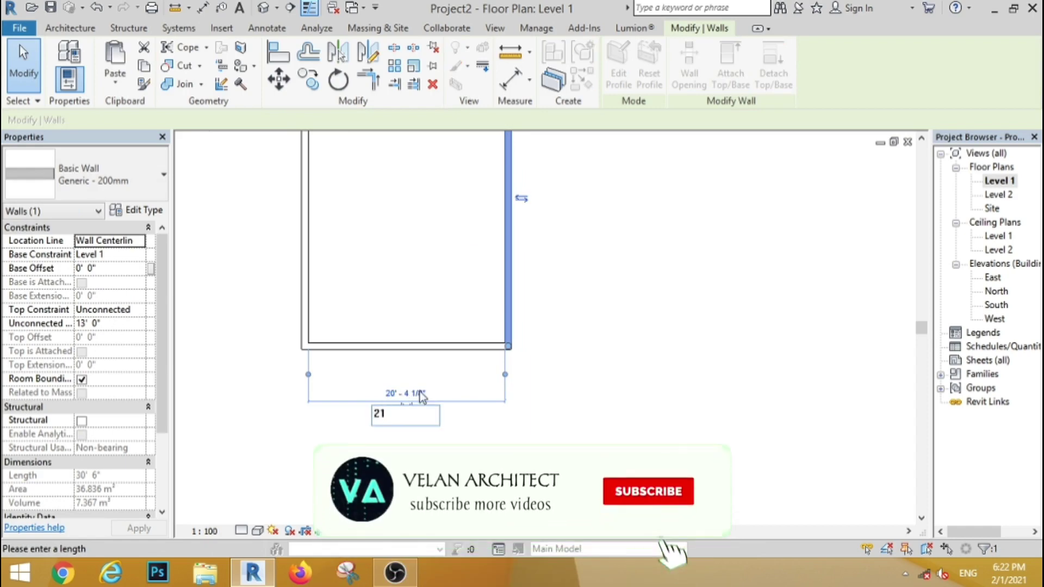
key(Return)
- Set the room's clear length to 31' by moving its bottom wall
click(359, 344)
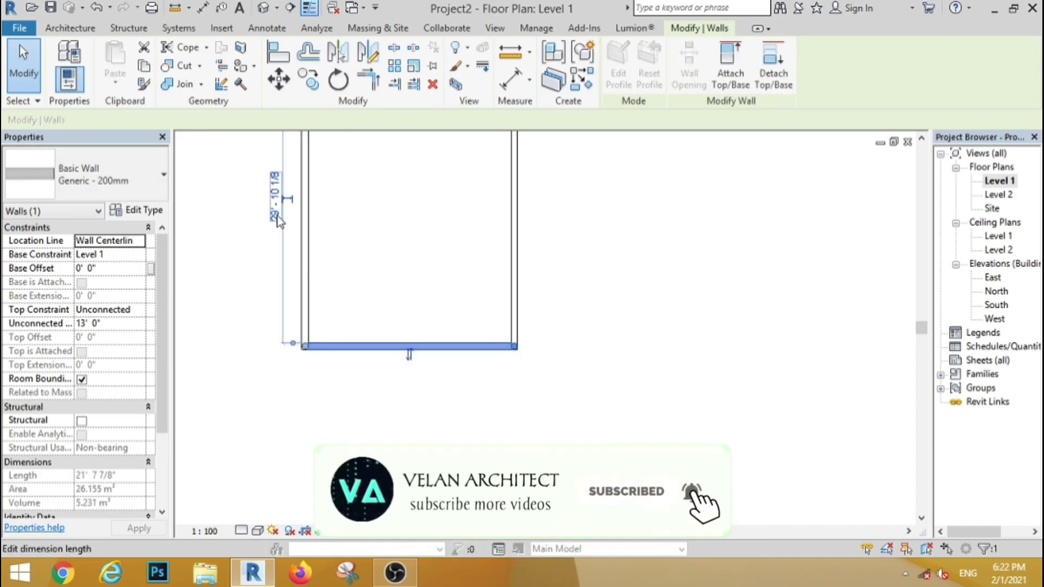
click(277, 212)
text(31)
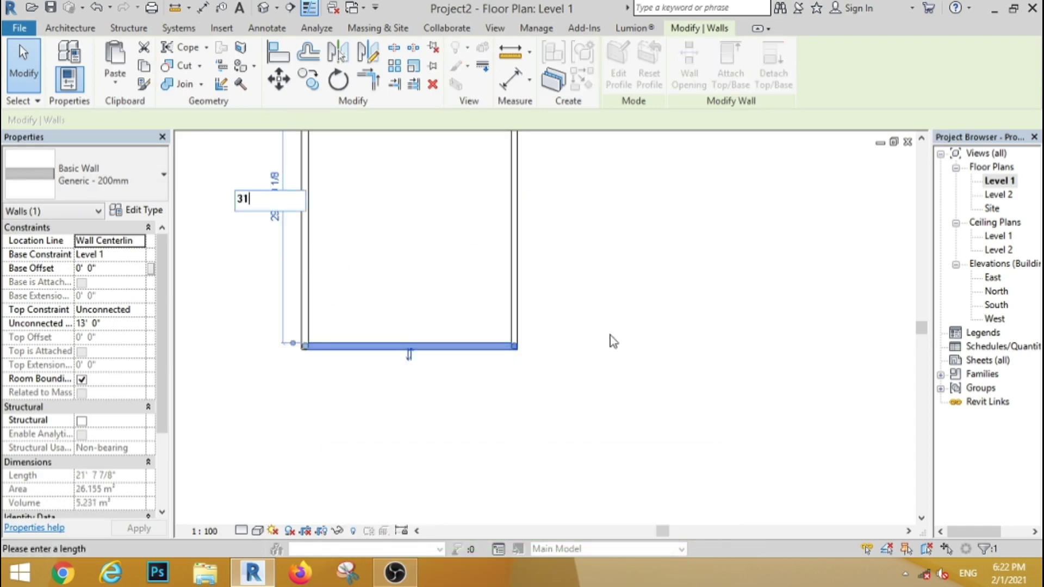
key(Return)
click(603, 397)
- Draw a second rectangle of walls, about 21' by 16', overlapping the lower-right corner of the first room
click(63, 60)
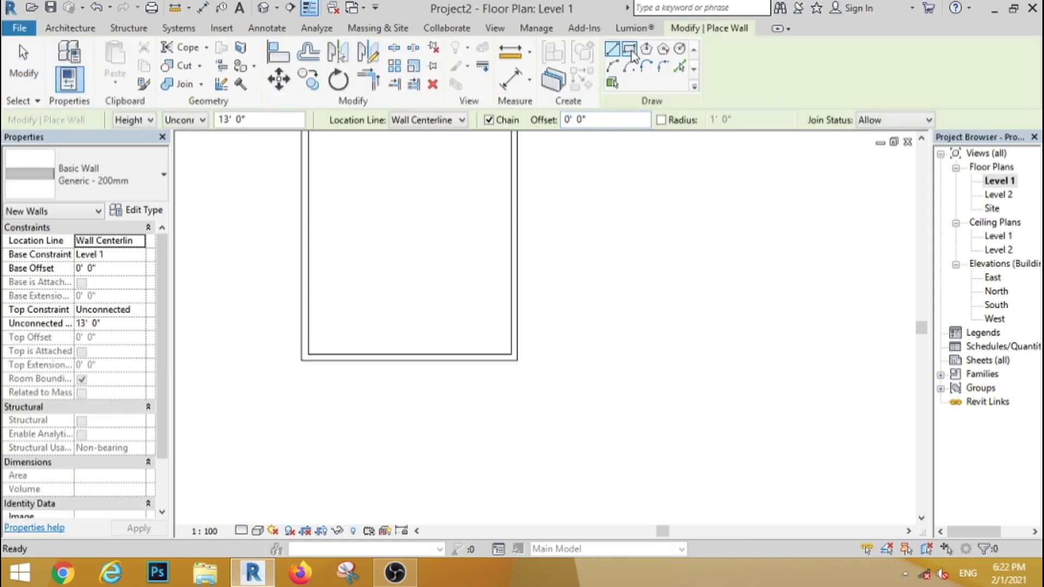
click(629, 50)
click(403, 261)
click(610, 415)
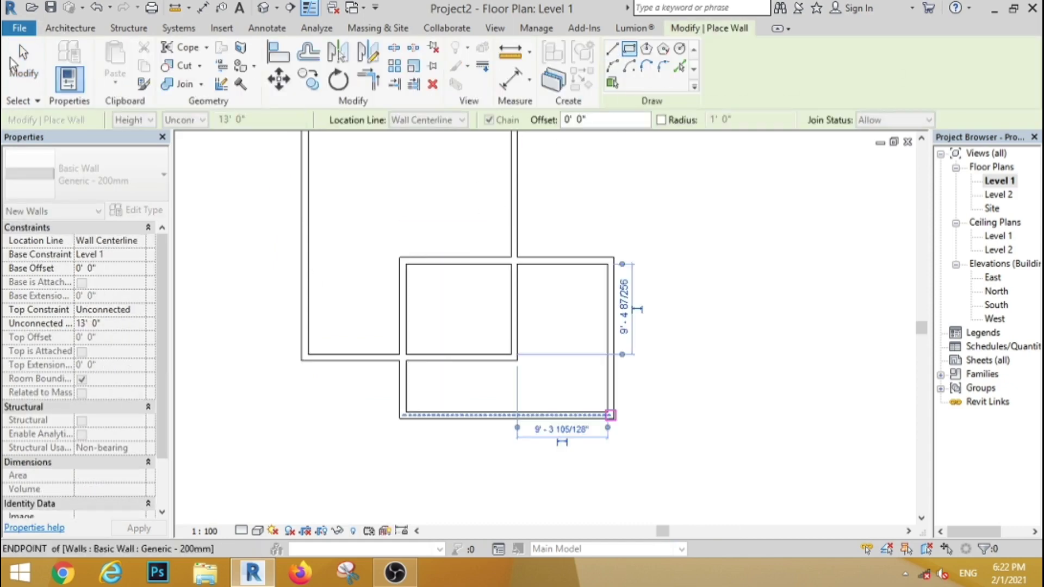
key(Escape)
key(Escape)
- Set the distance from the second rectangle's left wall to the first room's right wall to 11'
click(411, 299)
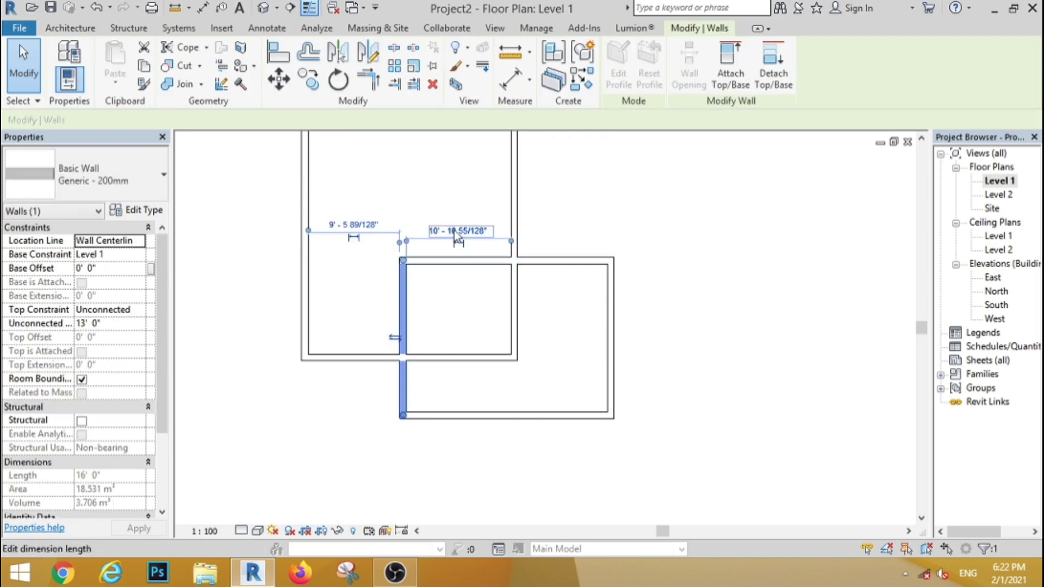
click(455, 227)
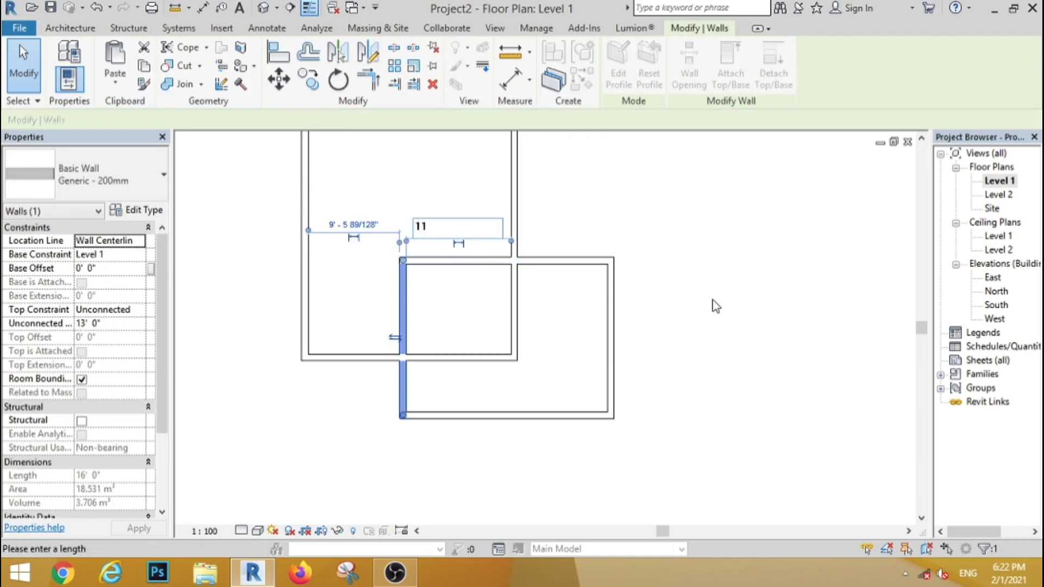
key(Return)
- Set the distance from the second rectangle's top wall to the first room's bottom wall to 8'
click(458, 263)
click(619, 321)
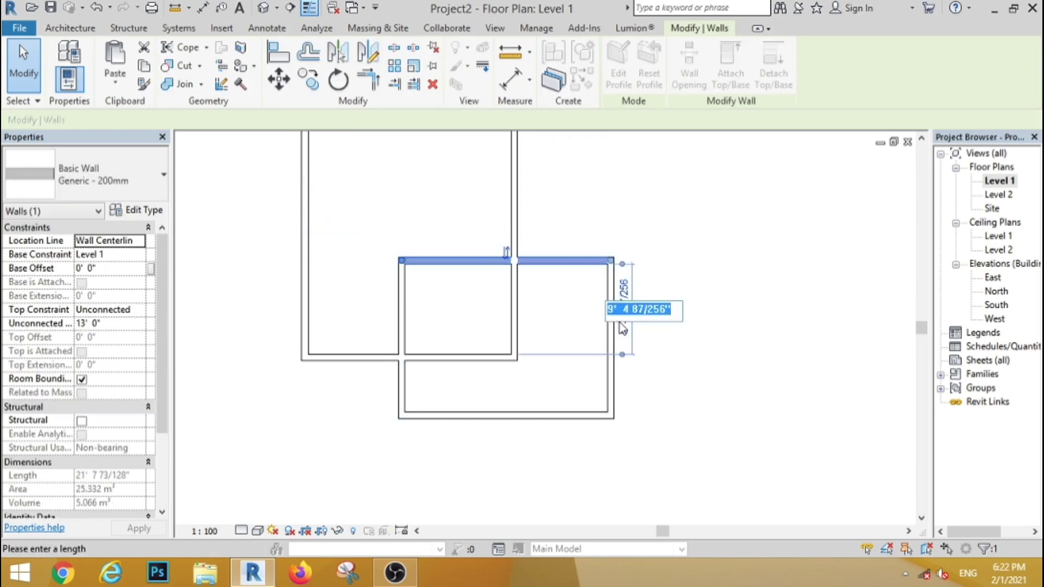
text(8)
key(Return)
click(631, 358)
- Trim the first room's bottom wall and the second rectangle's left wall to a corner
scroll(482, 294, down, 1)
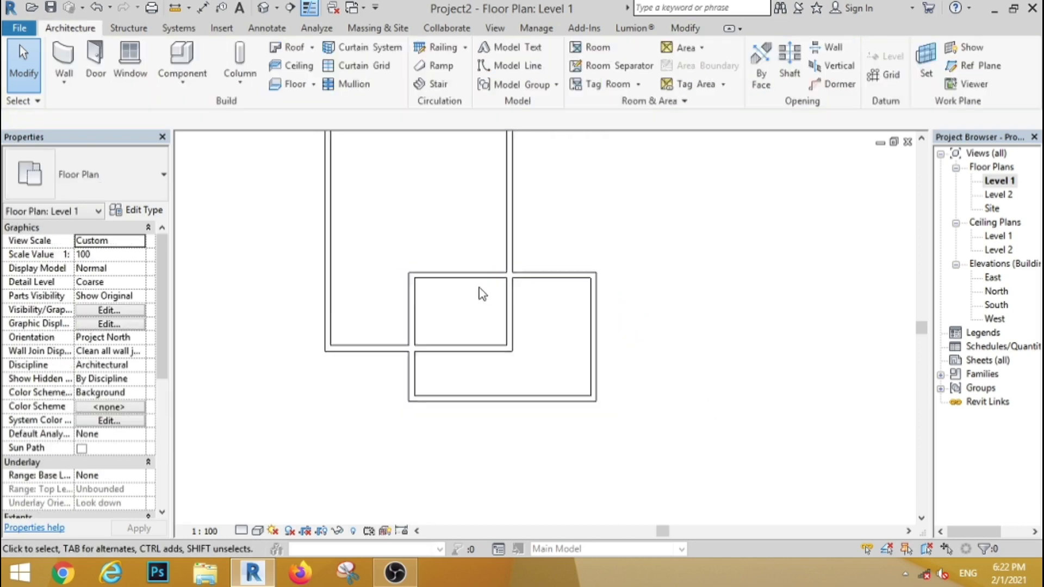
scroll(482, 294, up, 1)
scroll(480, 324, up, 2)
scroll(482, 324, down, 2)
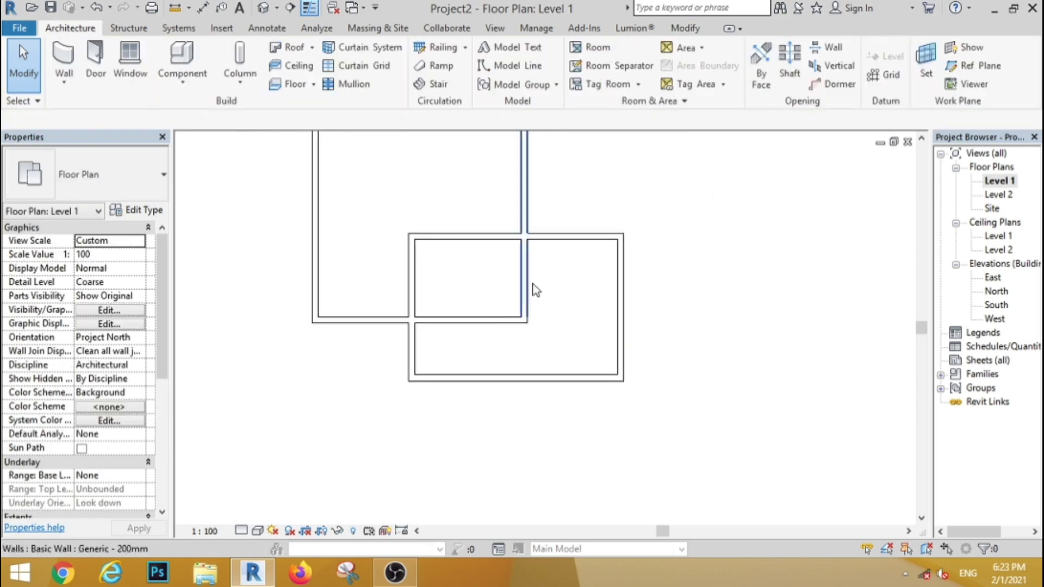
scroll(535, 289, up, 1)
scroll(532, 289, down, 1)
click(685, 28)
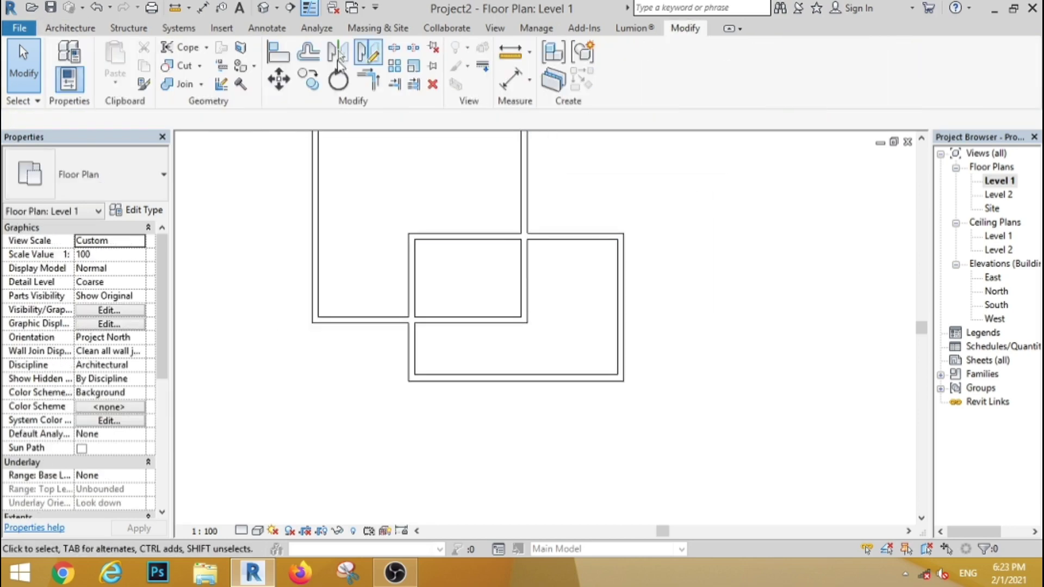
click(369, 87)
click(385, 320)
click(412, 250)
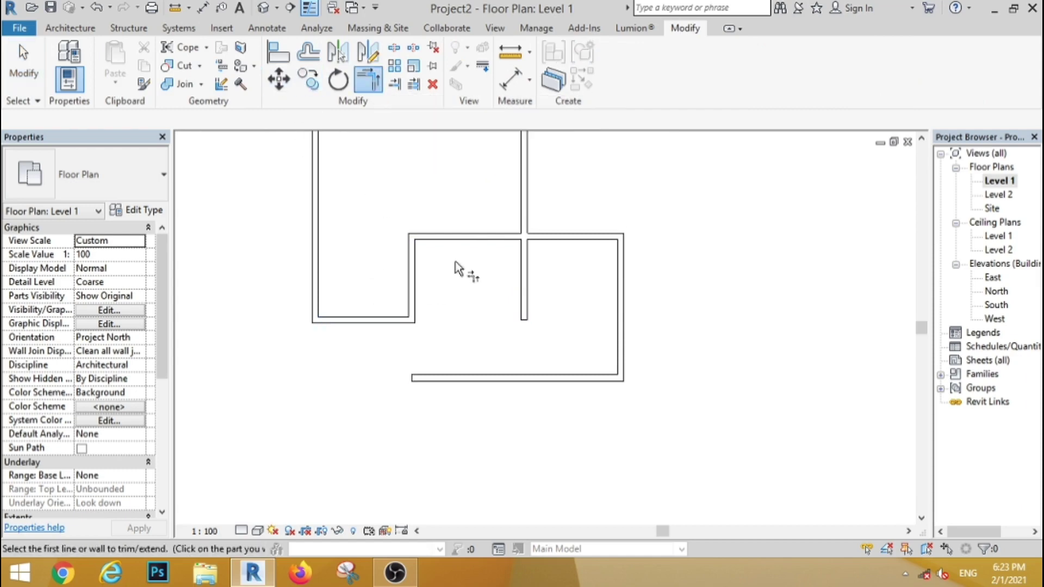
- Trim the second rectangle's top wall to a corner with the first room's right wall, and delete the two leftover walls
click(475, 242)
click(524, 213)
key(Escape)
key(Escape)
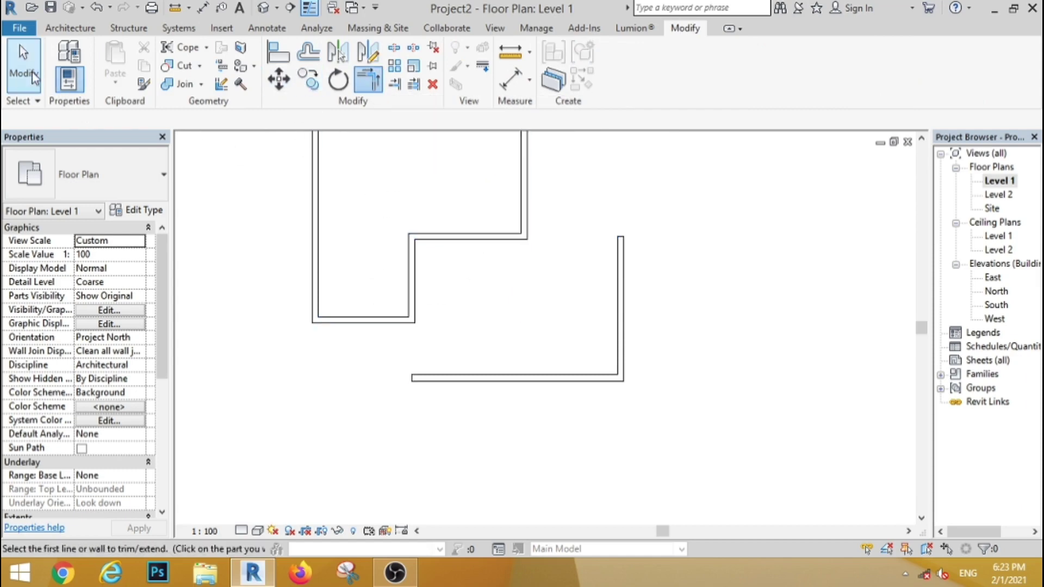
click(622, 313)
key(Delete)
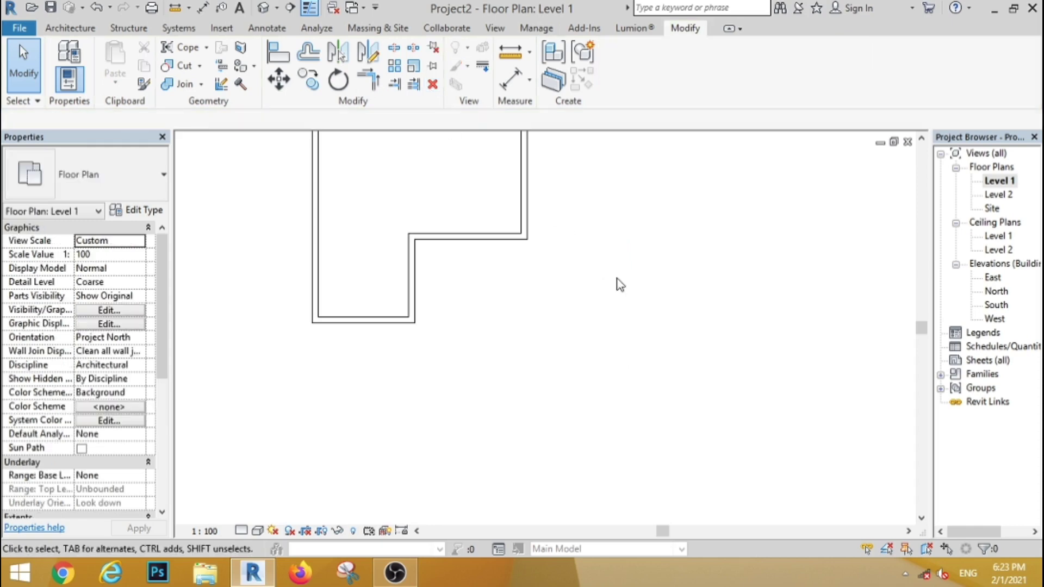
- Draw a horizontal 13' high wall, about 9' 3" long, from the notch's inner corner to the left outer wall
scroll(514, 305, down, 4)
scroll(484, 216, up, 3)
click(70, 28)
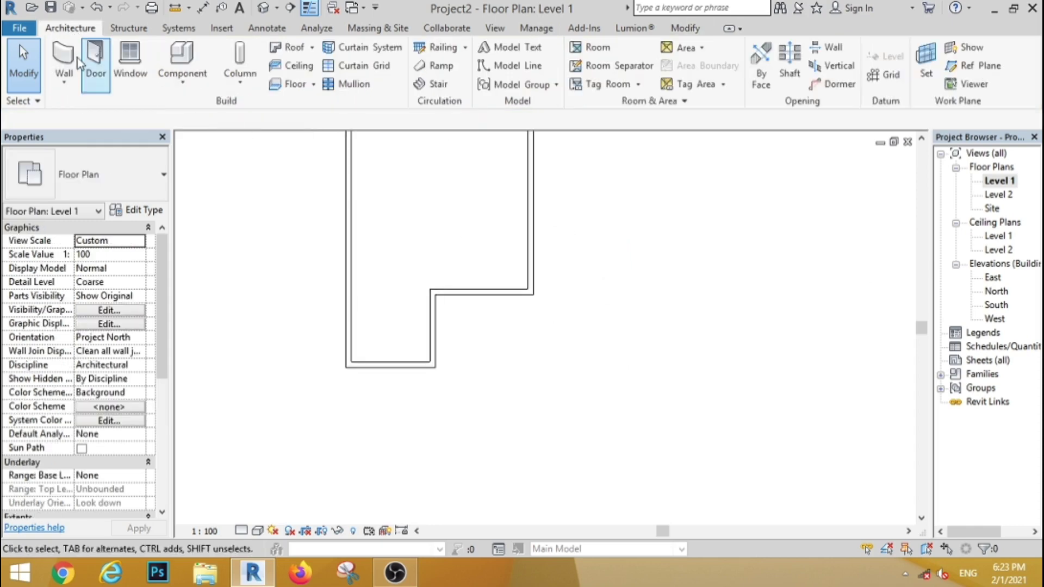
click(63, 55)
scroll(403, 296, up, 5)
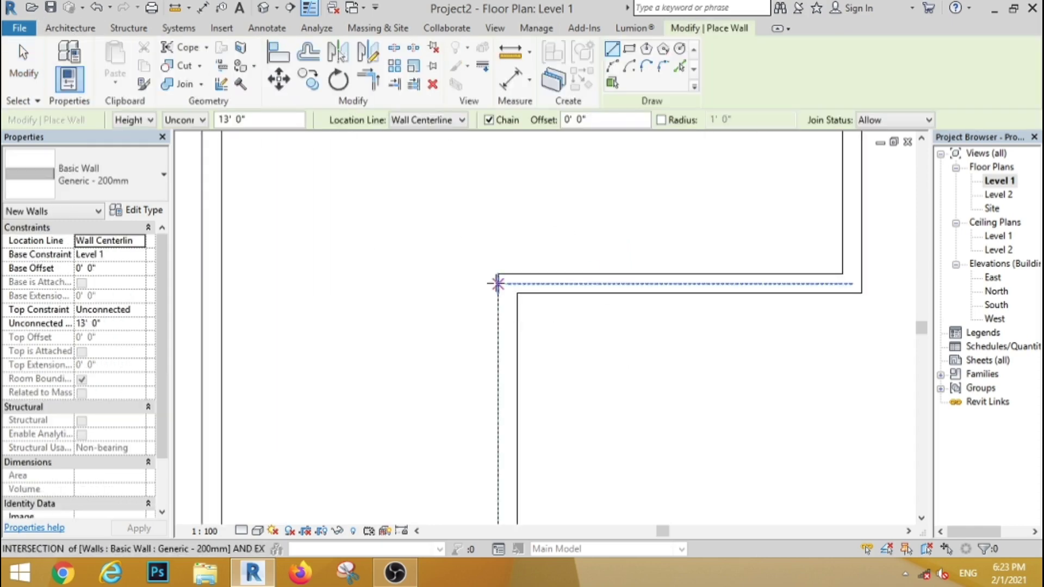
click(497, 282)
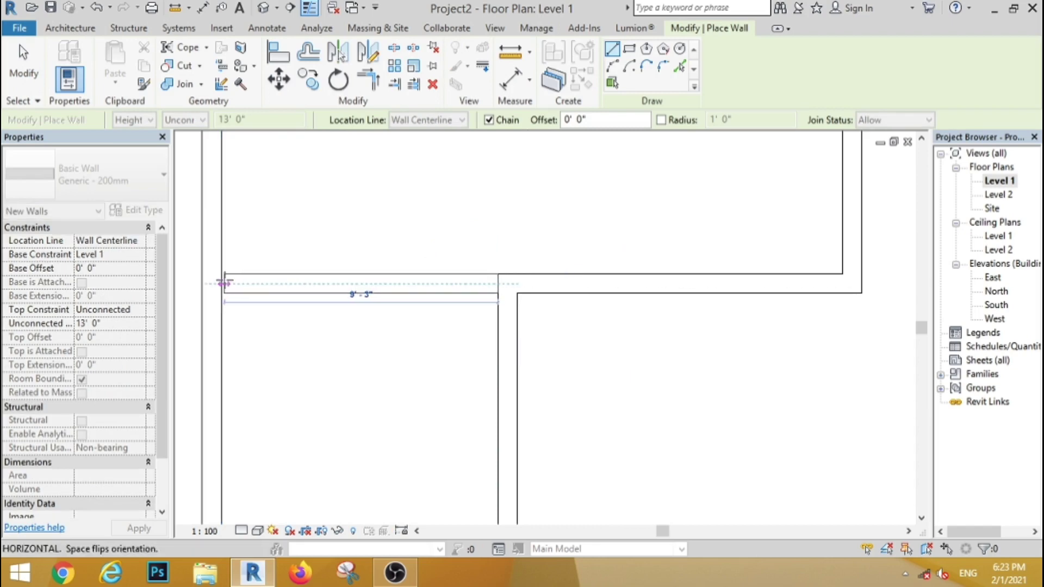
click(223, 282)
click(22, 73)
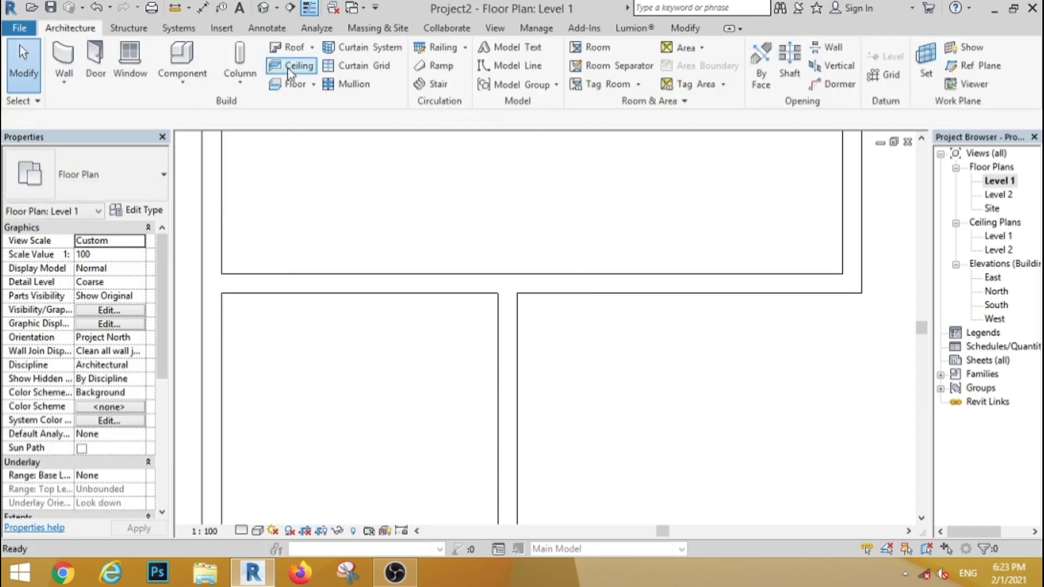
click(683, 28)
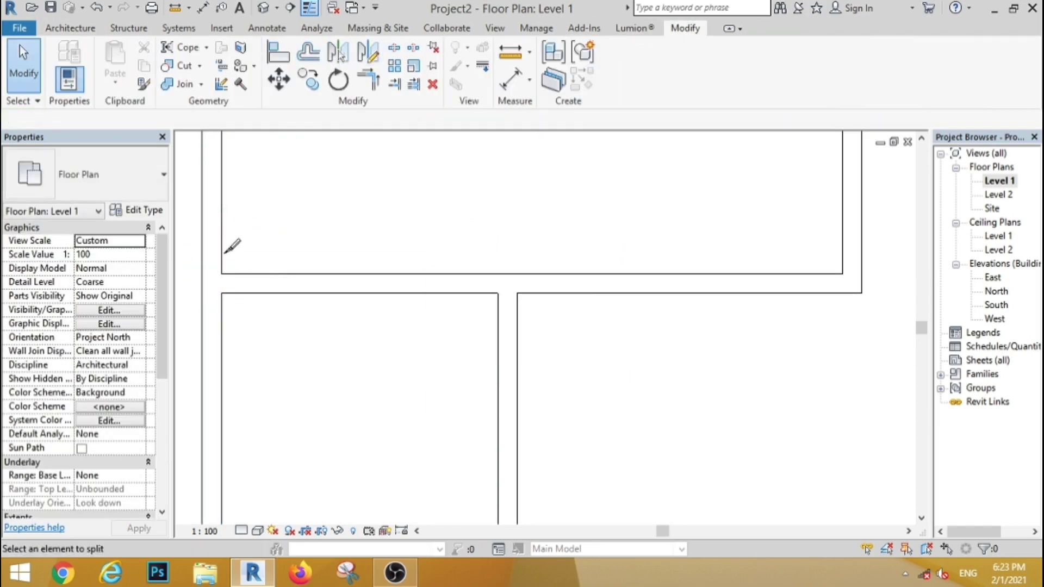
click(13, 81)
scroll(242, 177, down, 5)
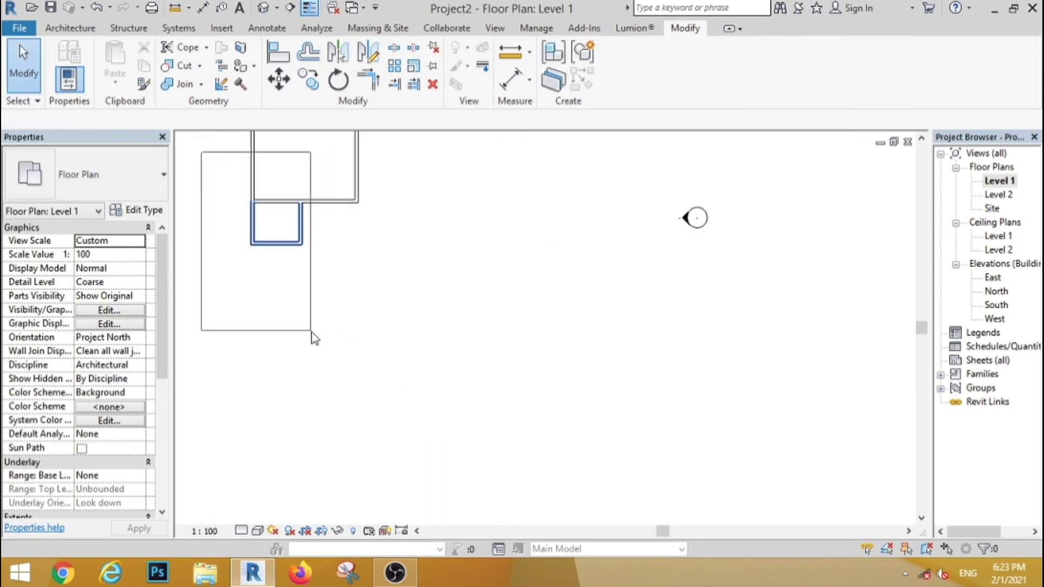
click(289, 284)
scroll(268, 205, up, 3)
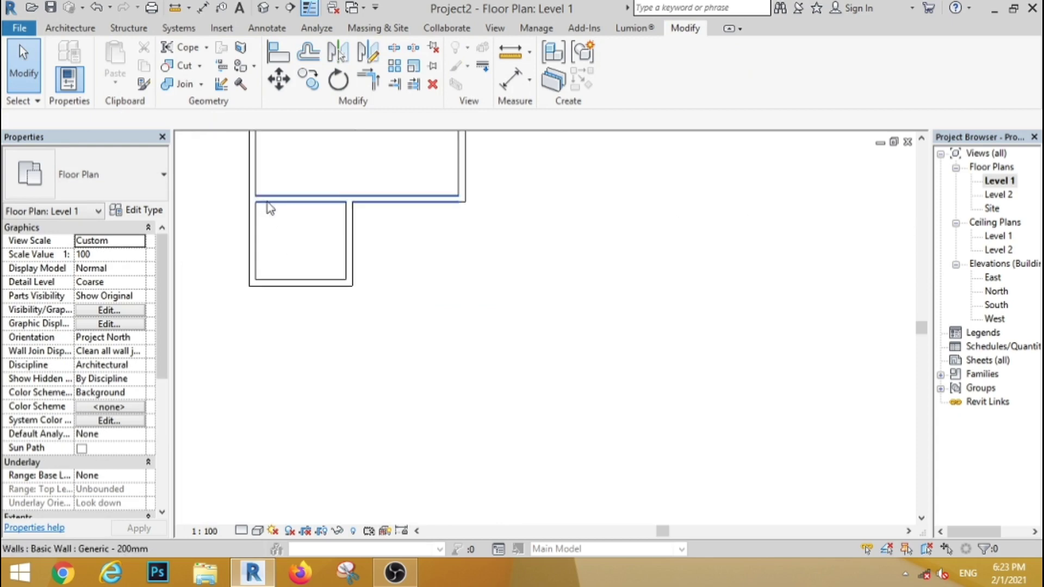
click(324, 202)
scroll(364, 221, up, 3)
key(s)
key(l)
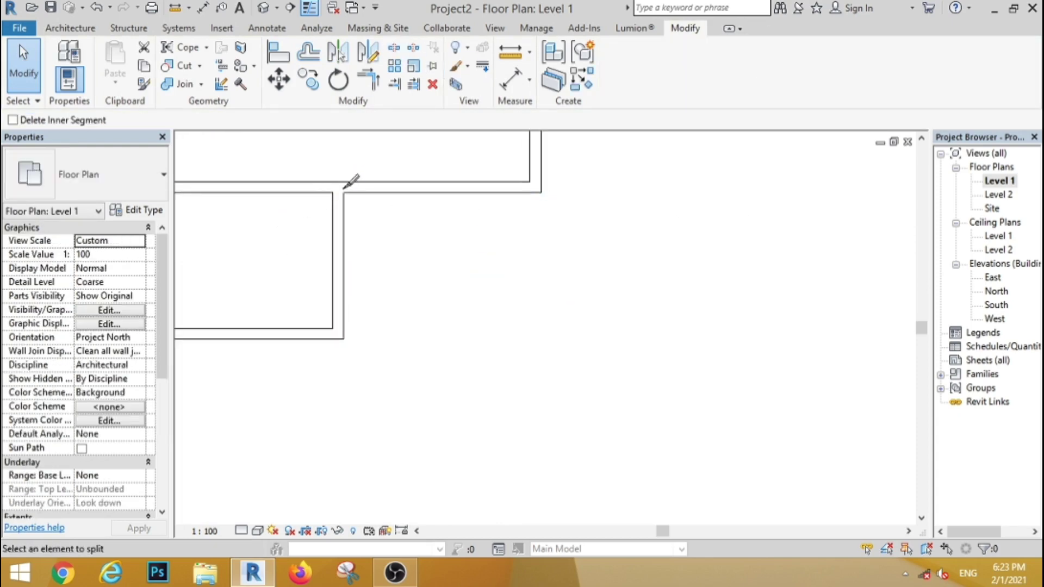
click(33, 72)
scroll(416, 270, down, 4)
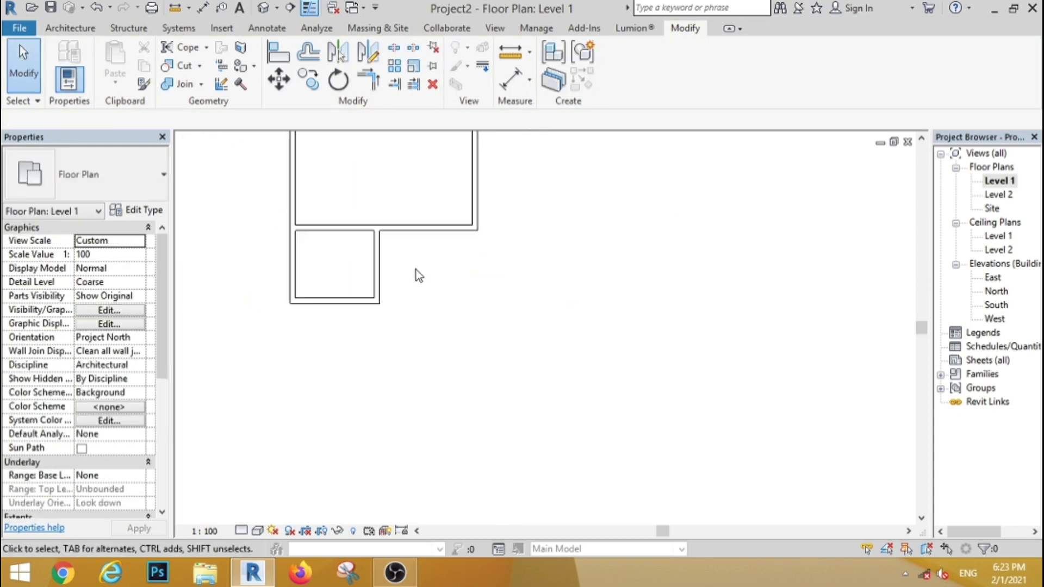
- Select the four walls around the small lower room and open their unconnected height for editing
drag(292, 180, 415, 370)
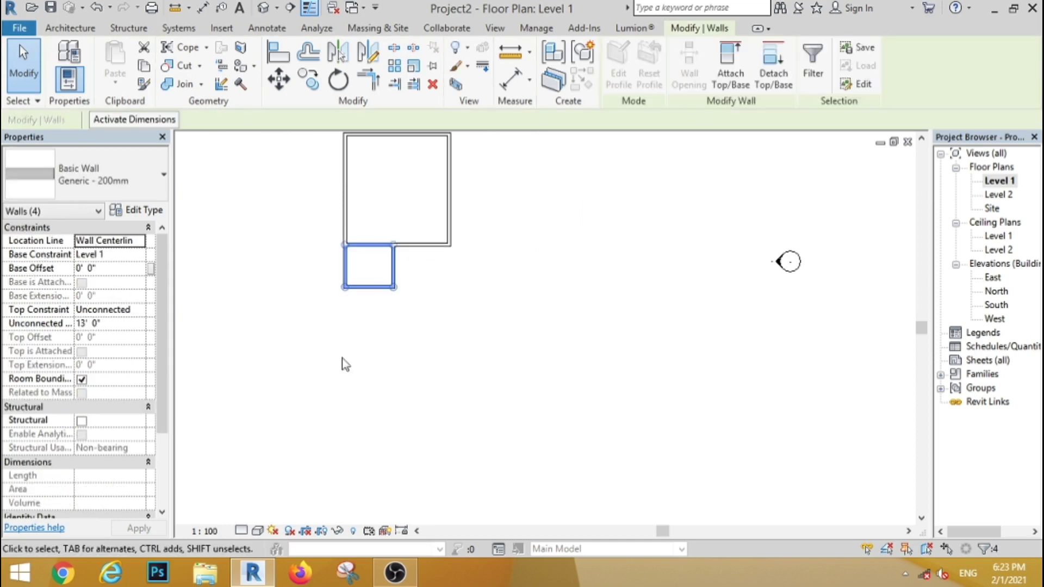
click(145, 311)
click(138, 325)
click(138, 325)
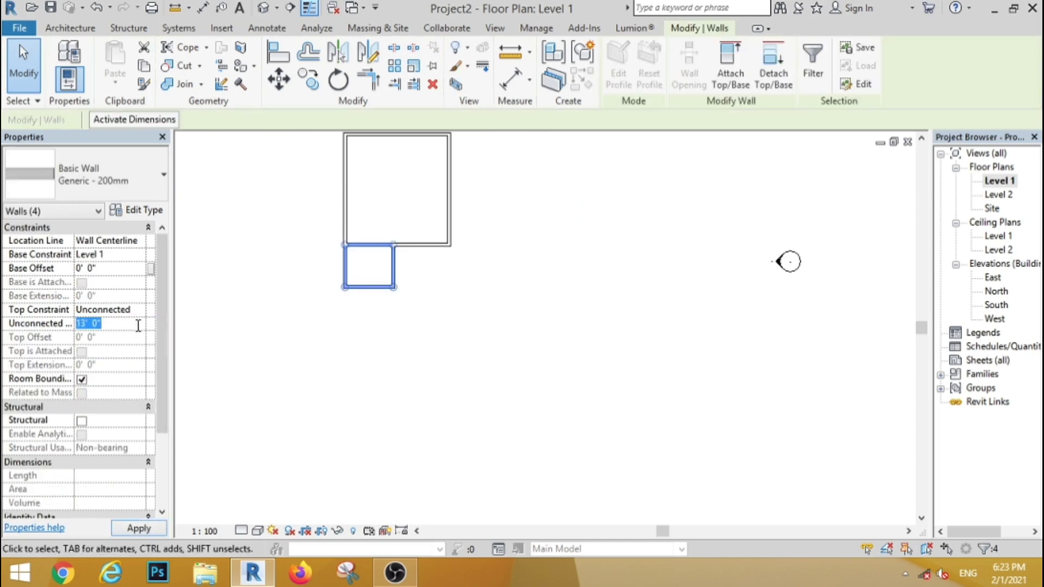
click(206, 377)
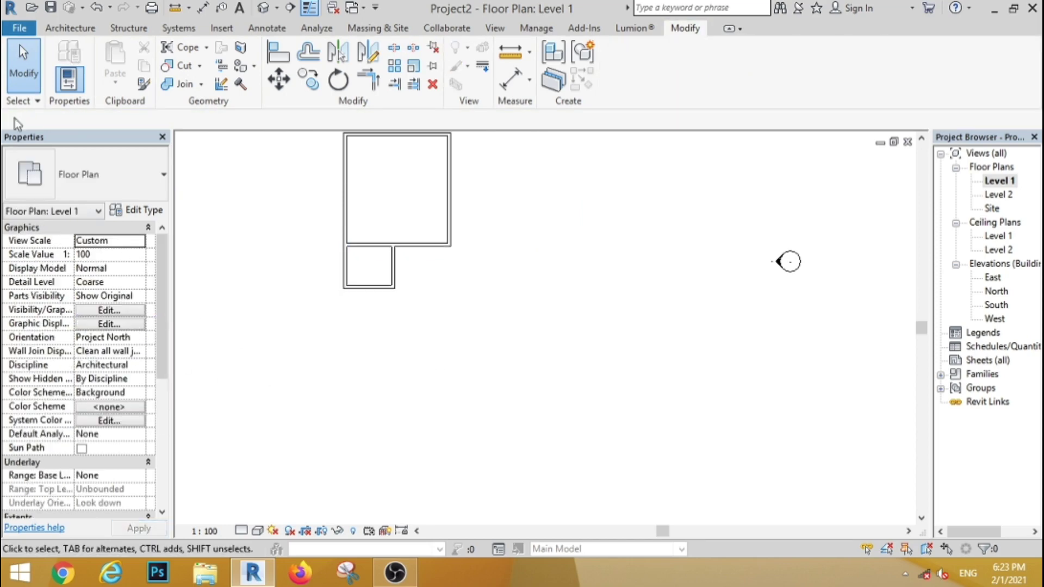
- In the 3D view, delete the right wall of the tall small room beside the larger room
click(264, 8)
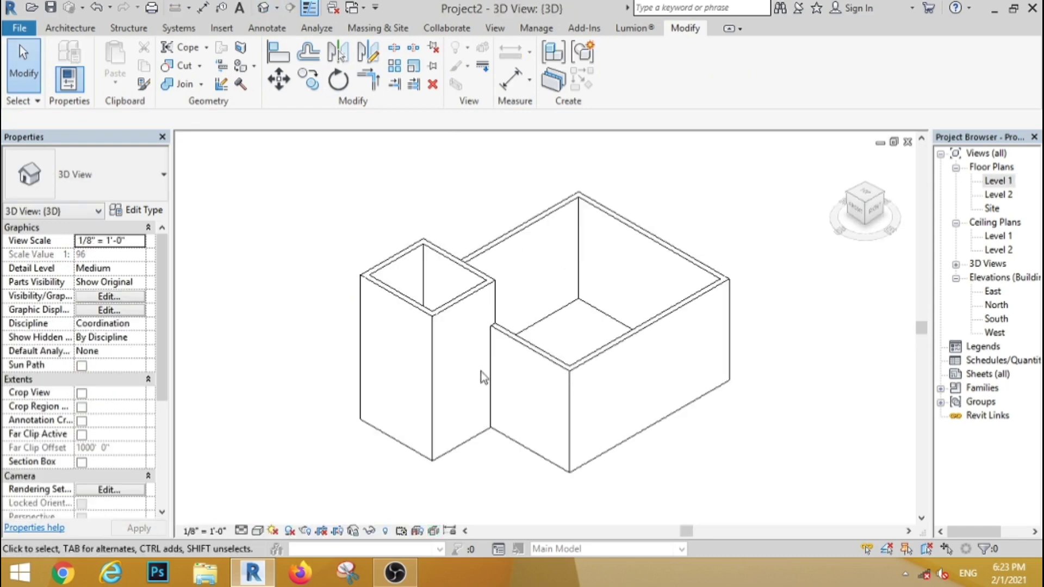
click(455, 308)
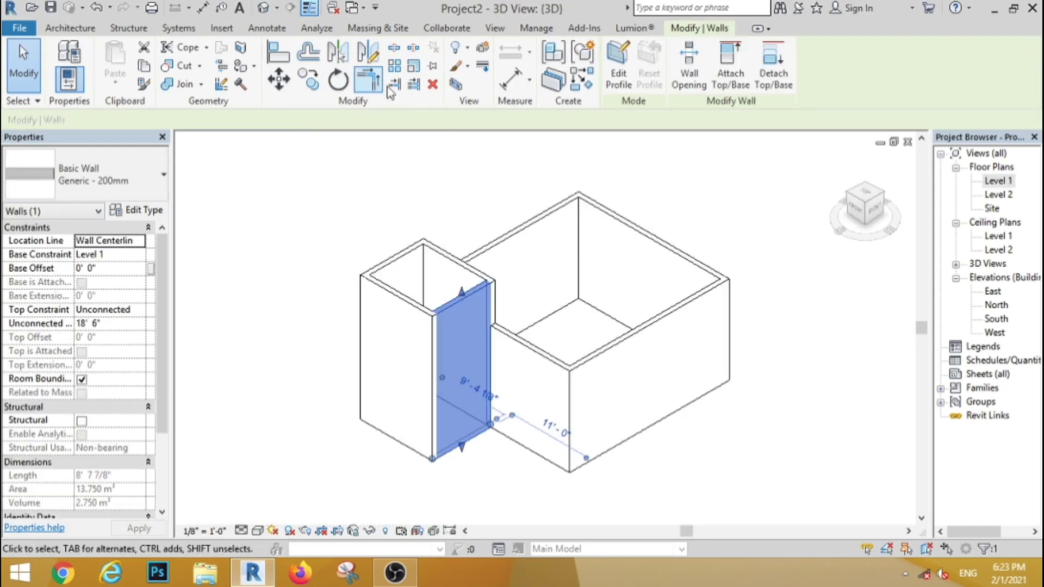
click(433, 85)
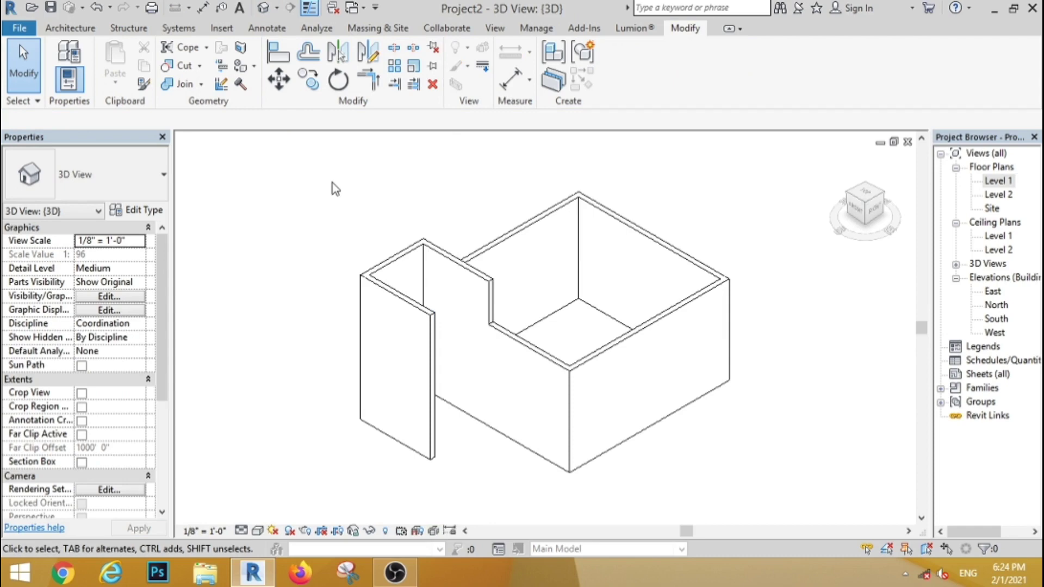
scroll(331, 182, down, 2)
shift+middle_drag(322, 366, 487, 378)
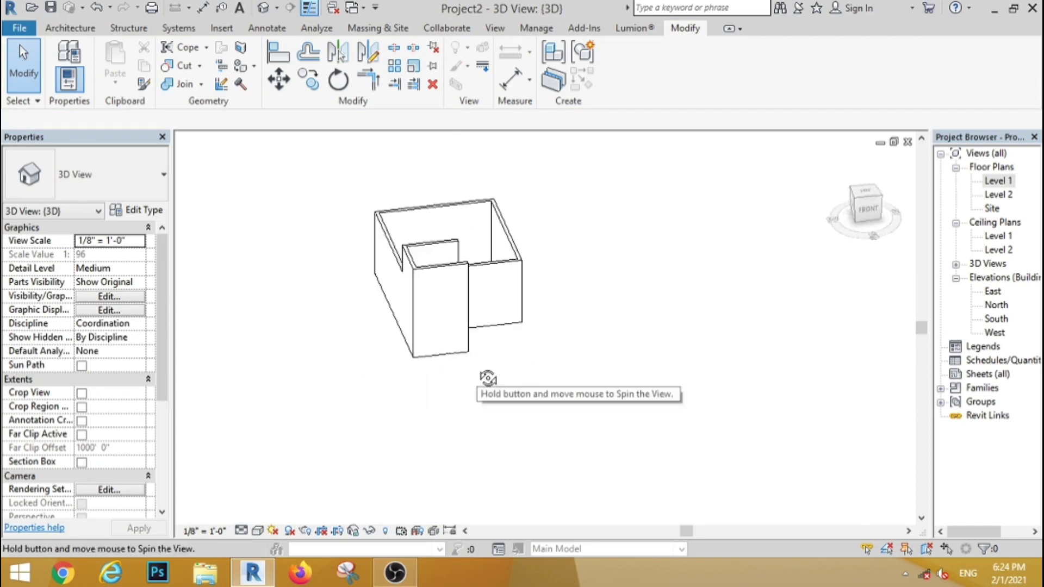
- On Level 2, draw 5' high walls with a -2' base offset from the large room's lower-right corner, 9' down and 11' 4" left
double_click(998, 195)
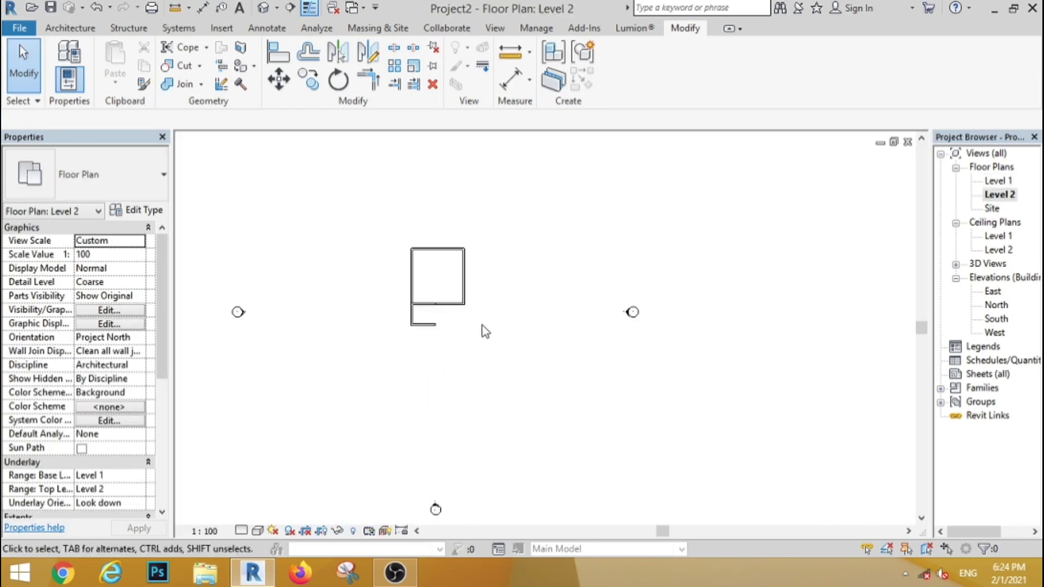
scroll(485, 332, up, 2)
click(62, 28)
click(64, 54)
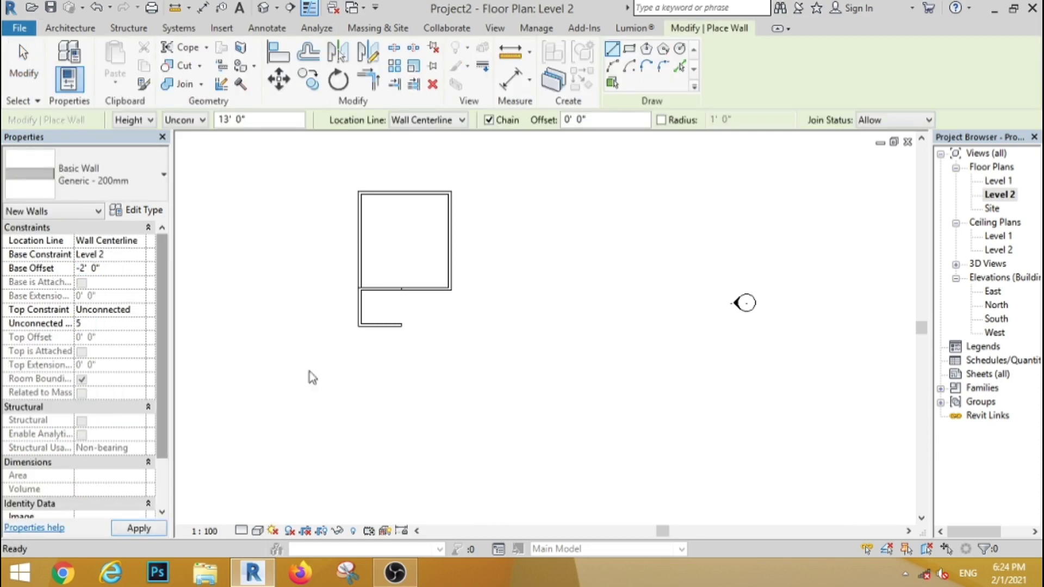
scroll(433, 296, up, 5)
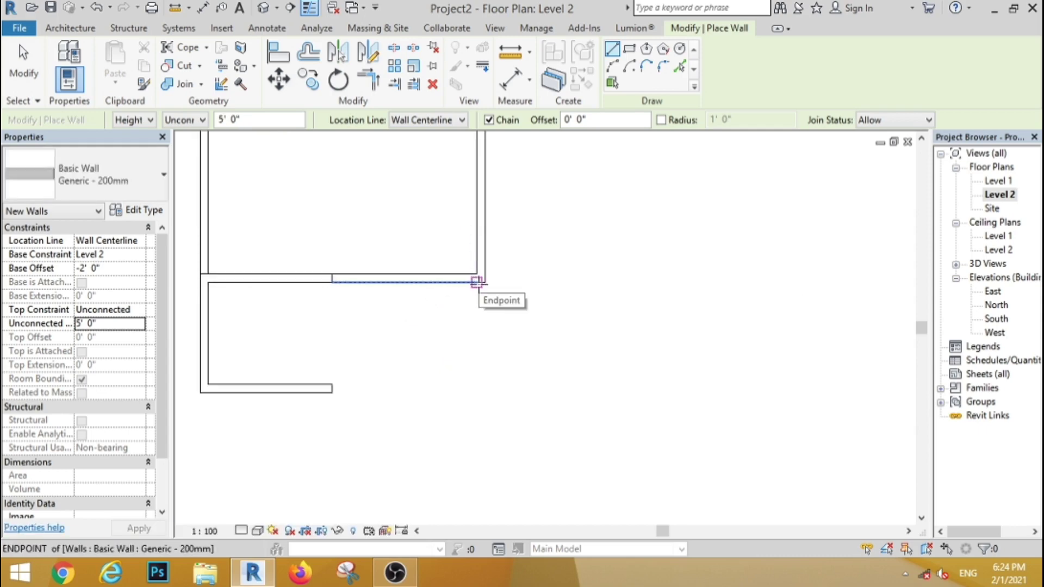
click(476, 281)
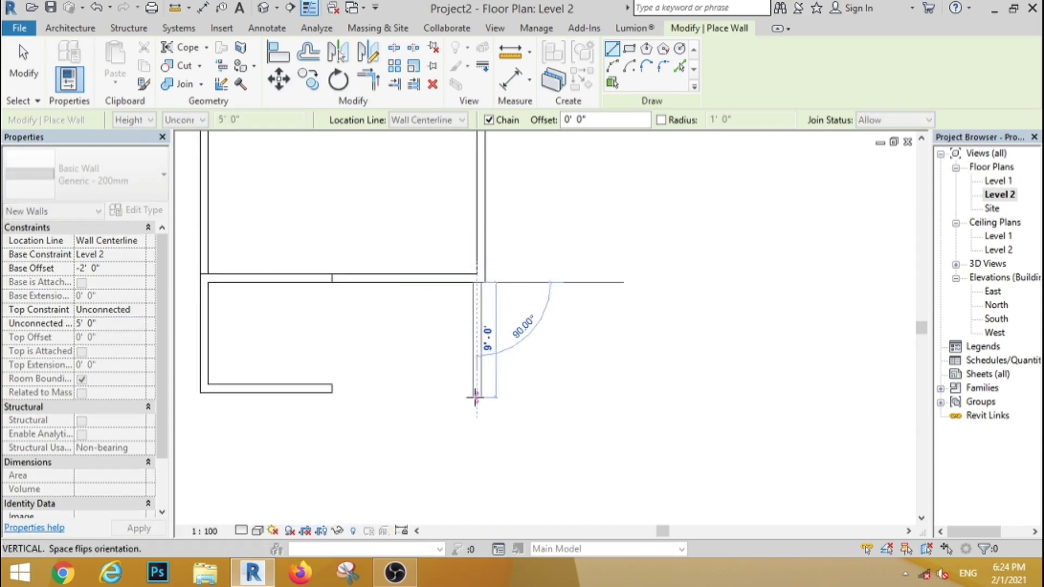
click(477, 397)
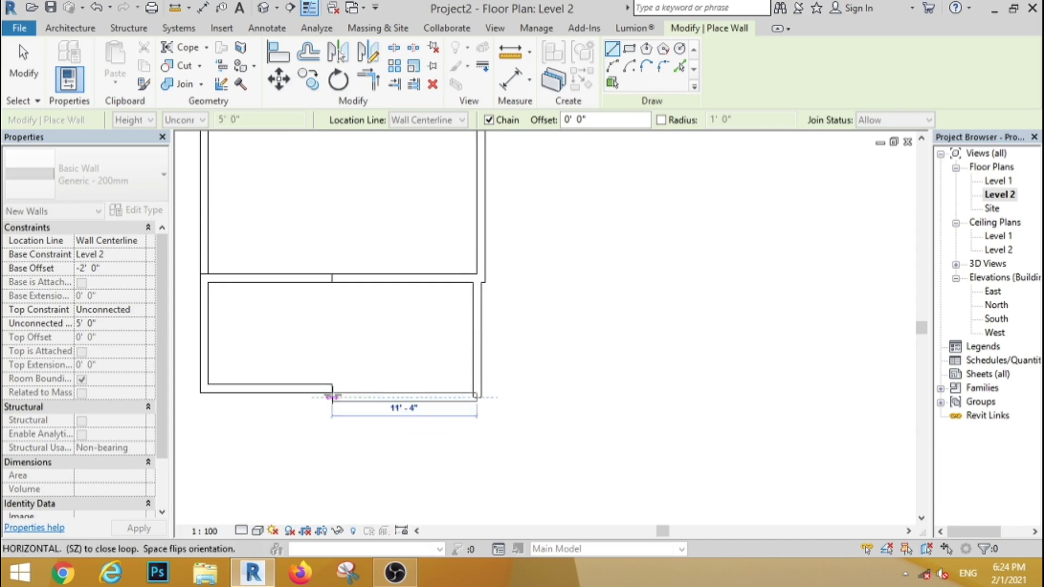
click(332, 396)
click(24, 65)
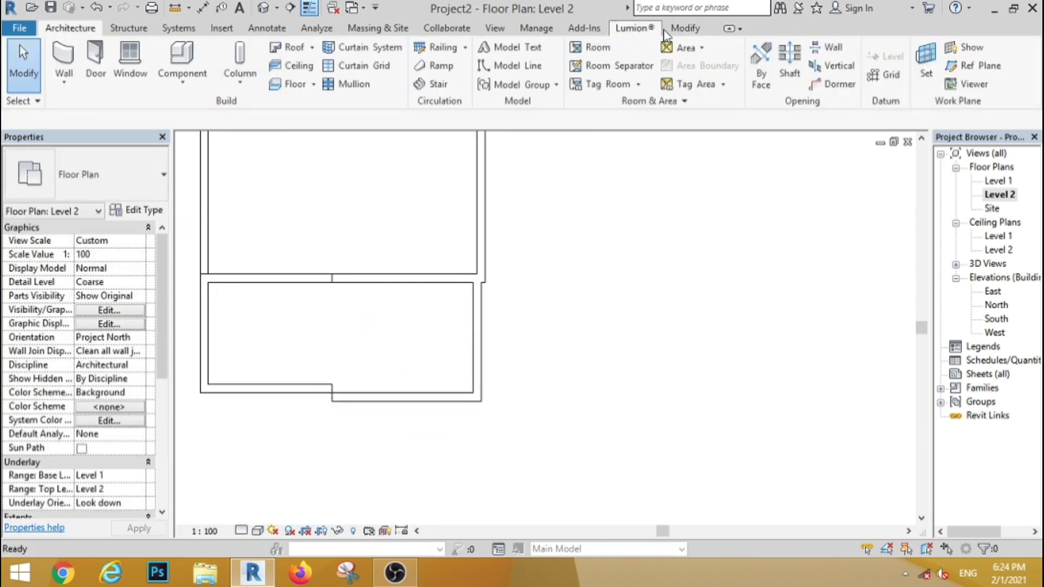
- Align the new bottom wall with the existing bottom wall and the new right wall with the large room's outer face, and view them in 3D
click(681, 29)
click(278, 52)
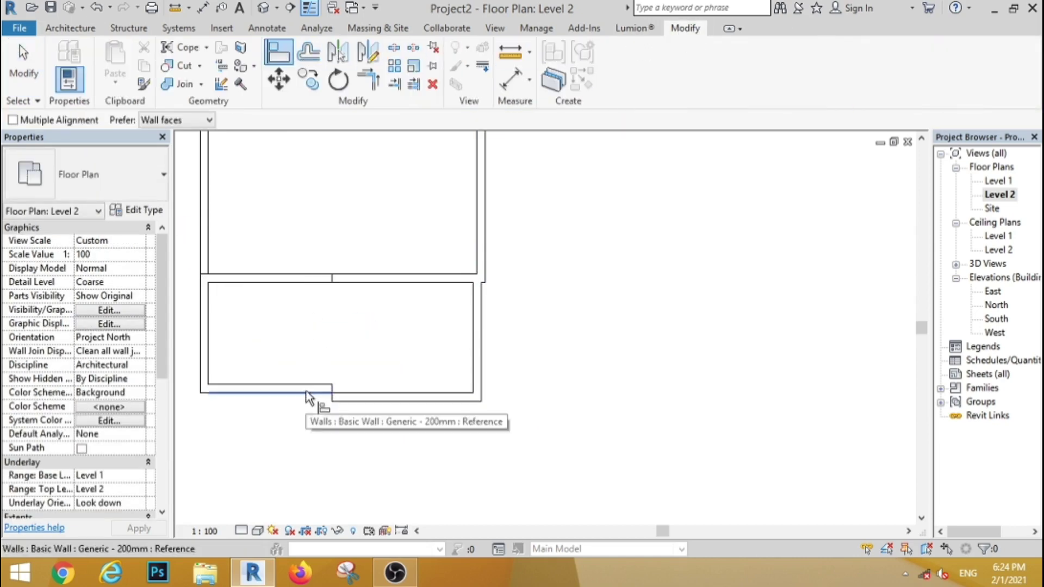
click(358, 402)
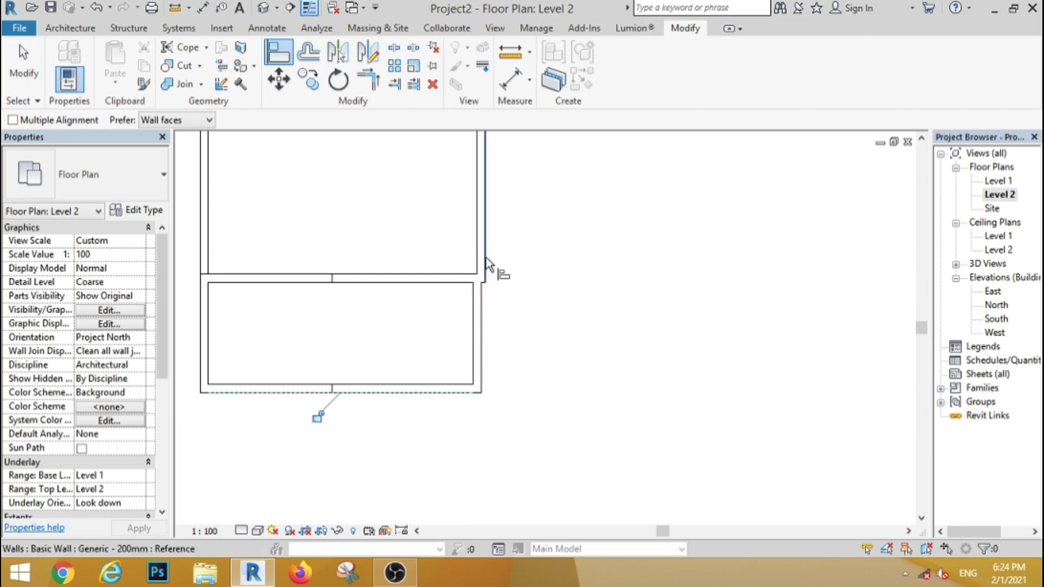
click(482, 310)
click(32, 68)
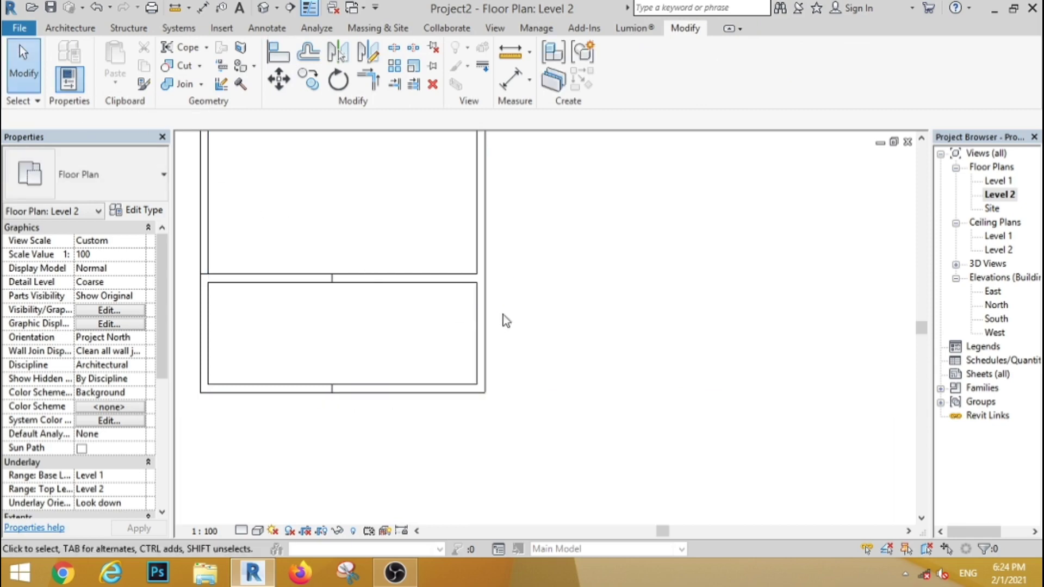
click(263, 8)
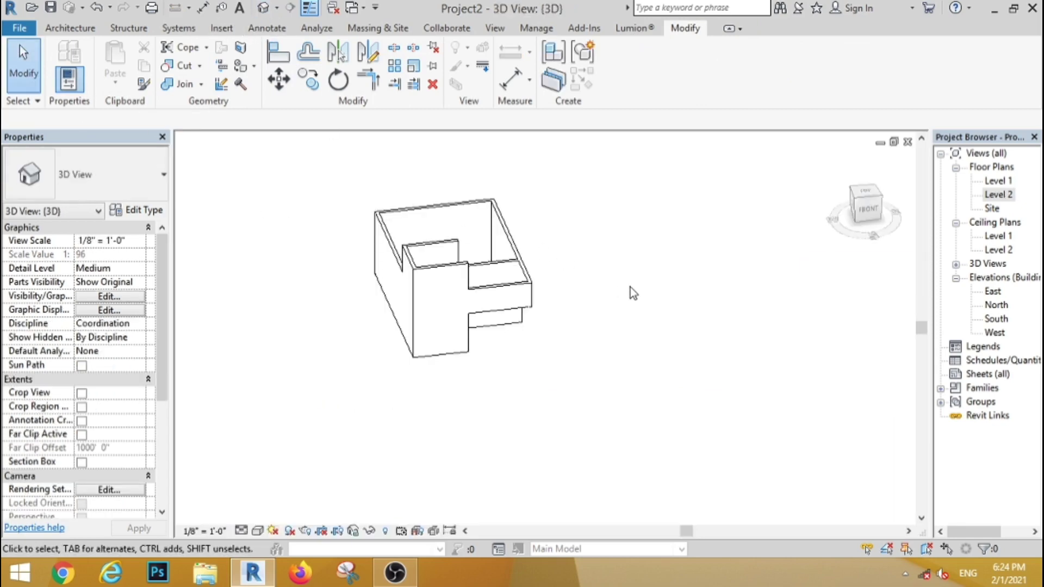
shift+middle_drag(630, 287, 573, 283)
scroll(441, 275, up, 3)
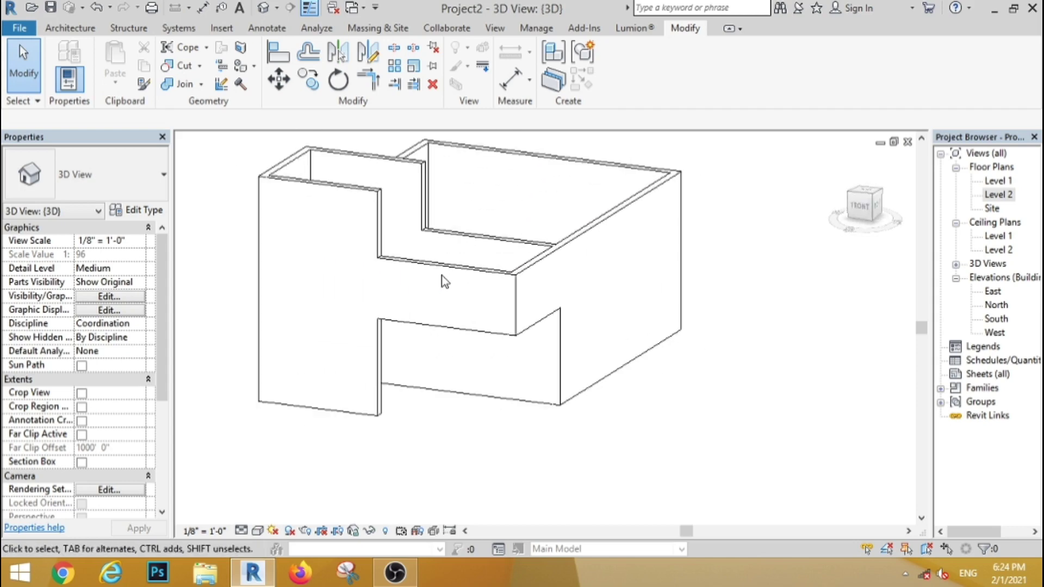
- Create a Generic 150mm floor on Level 1 with a rectangular boundary from the small room's lower-left wall corner to the large room's upper-right wall corner
click(998, 181)
double_click(998, 180)
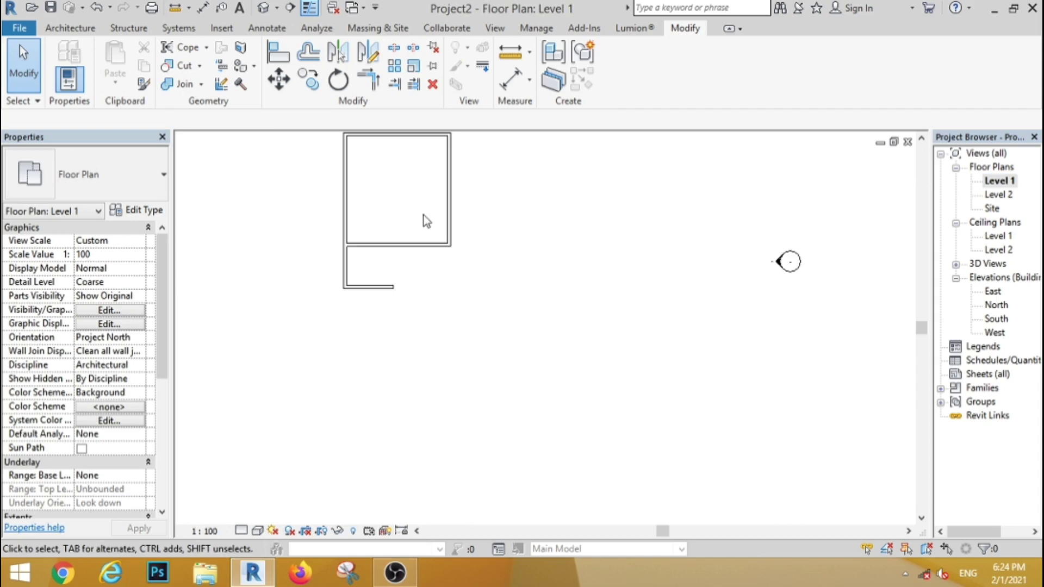
click(83, 31)
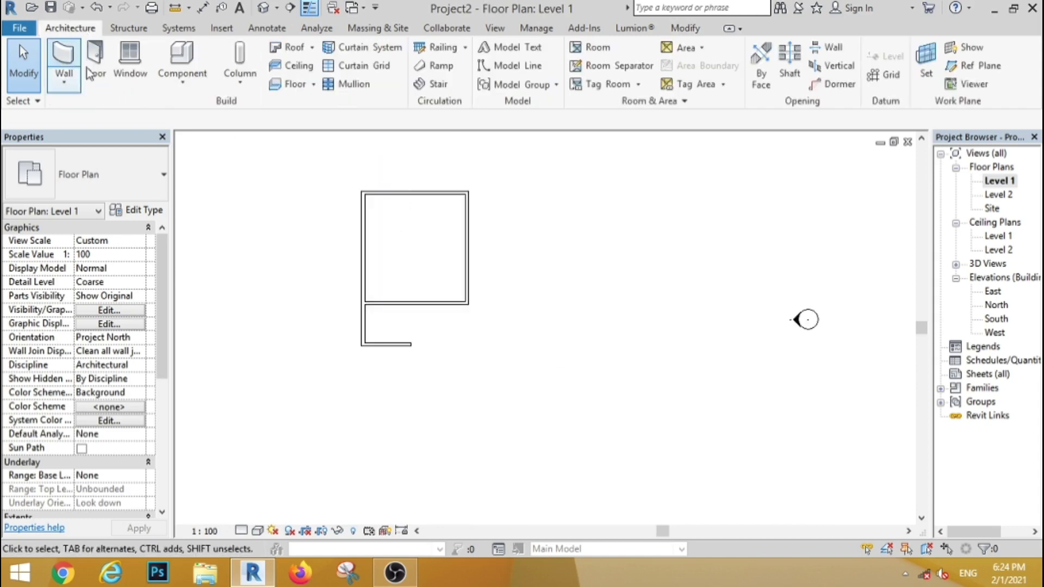
click(292, 84)
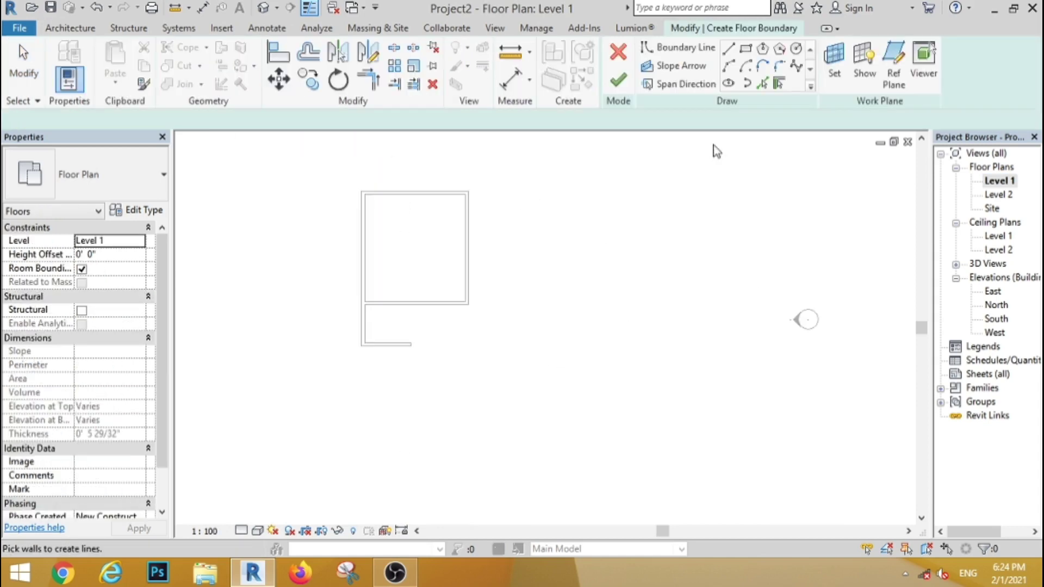
click(745, 48)
scroll(361, 343, up, 5)
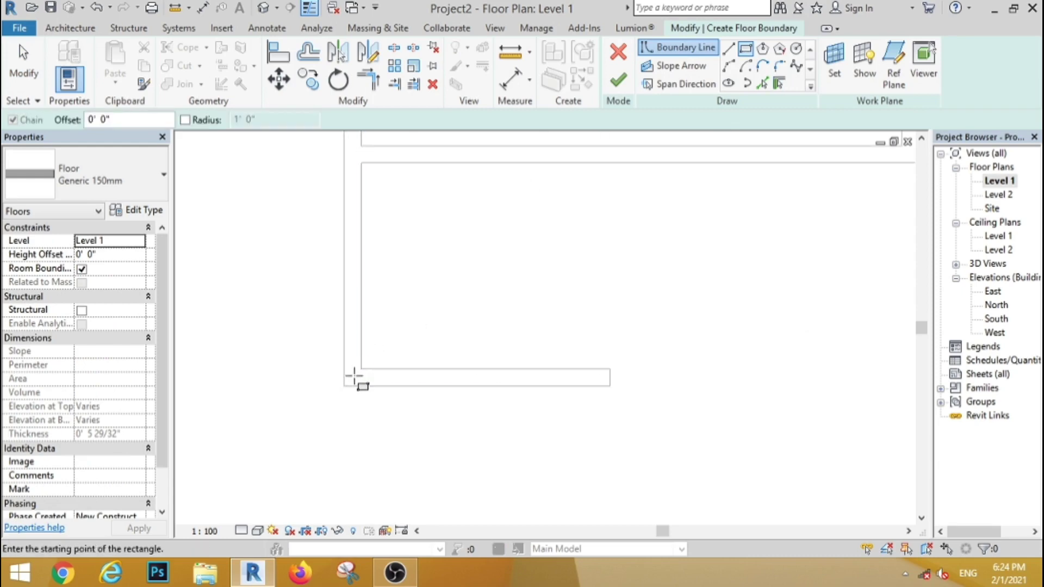
click(354, 376)
scroll(358, 370, down, 5)
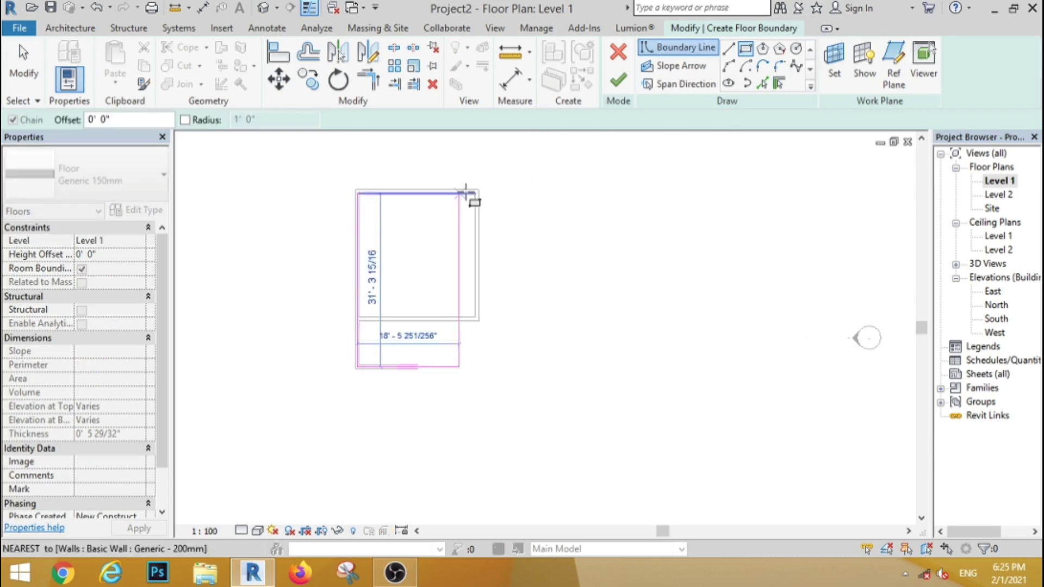
scroll(466, 192, up, 5)
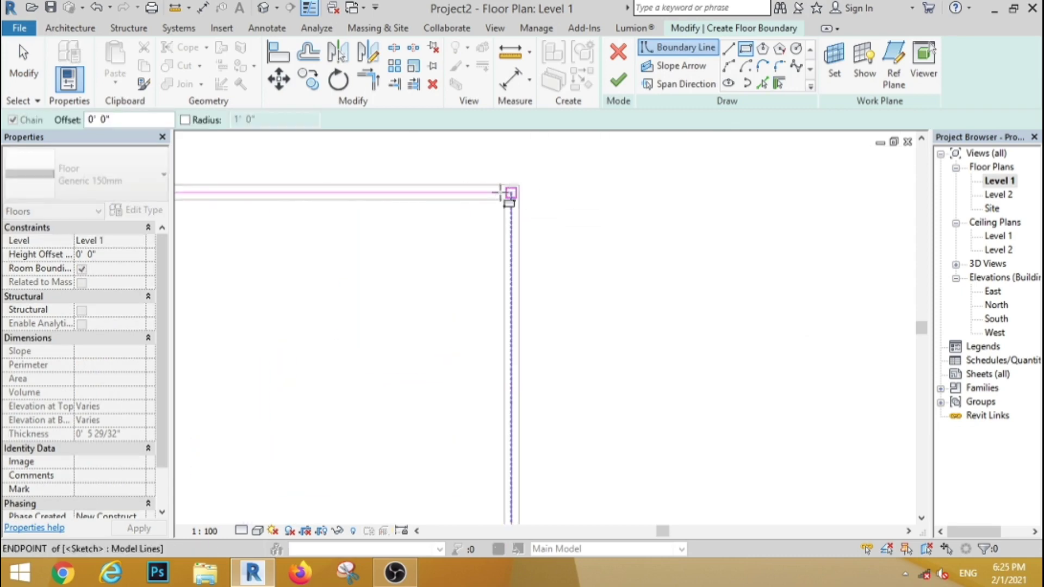
click(510, 193)
click(618, 82)
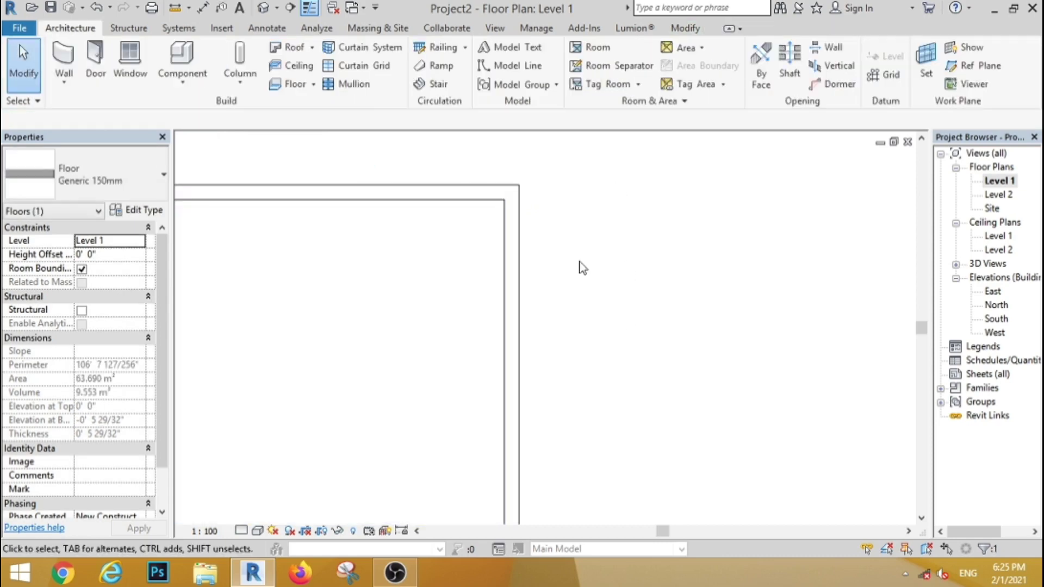
- Copy the Level 1 floor slab from the 3D view and paste it aligned to Level 2
click(264, 8)
scroll(499, 260, up, 3)
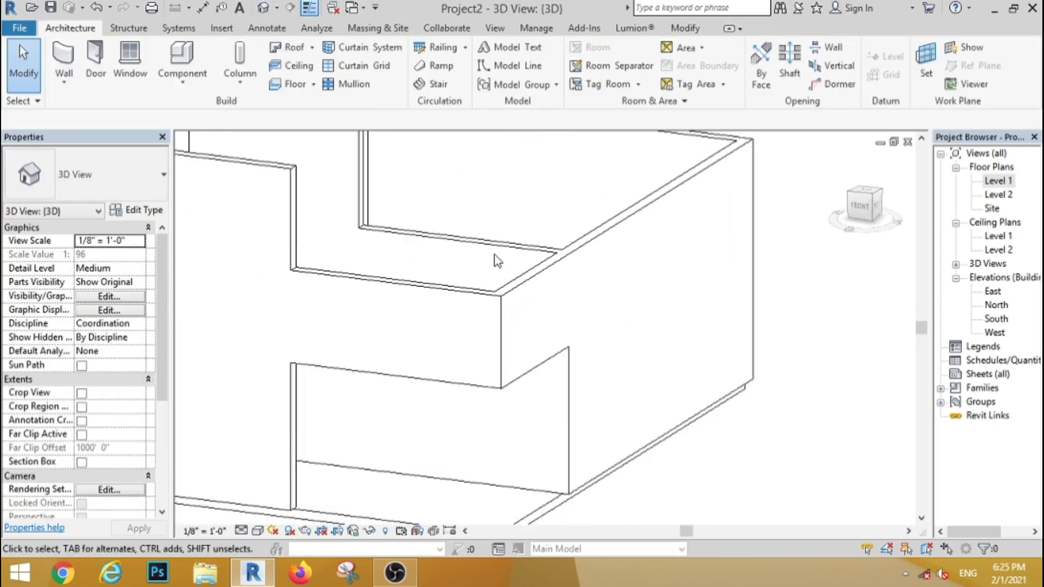
scroll(500, 260, down, 3)
click(465, 391)
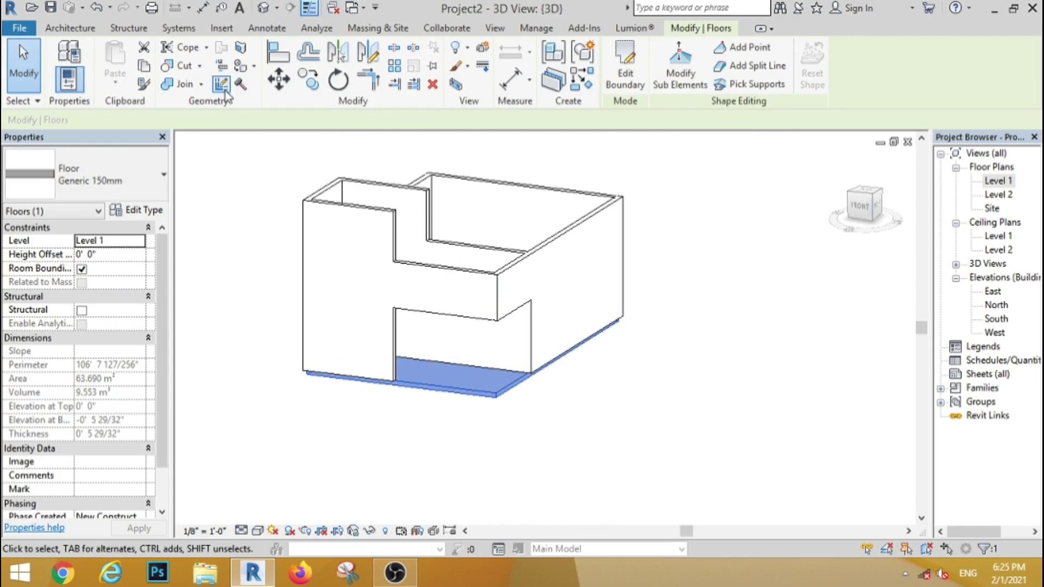
click(125, 84)
click(129, 138)
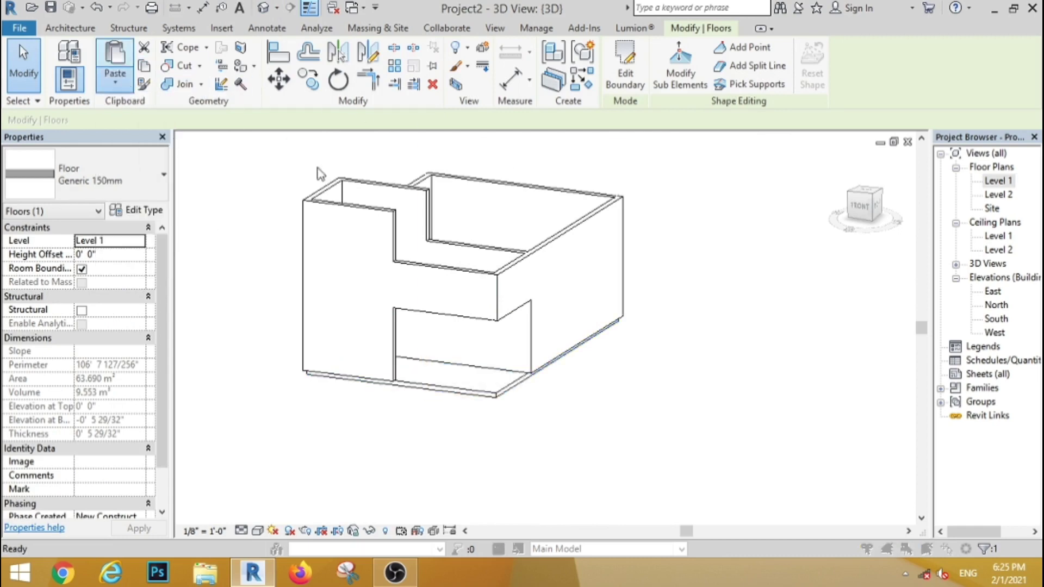
click(445, 193)
click(509, 388)
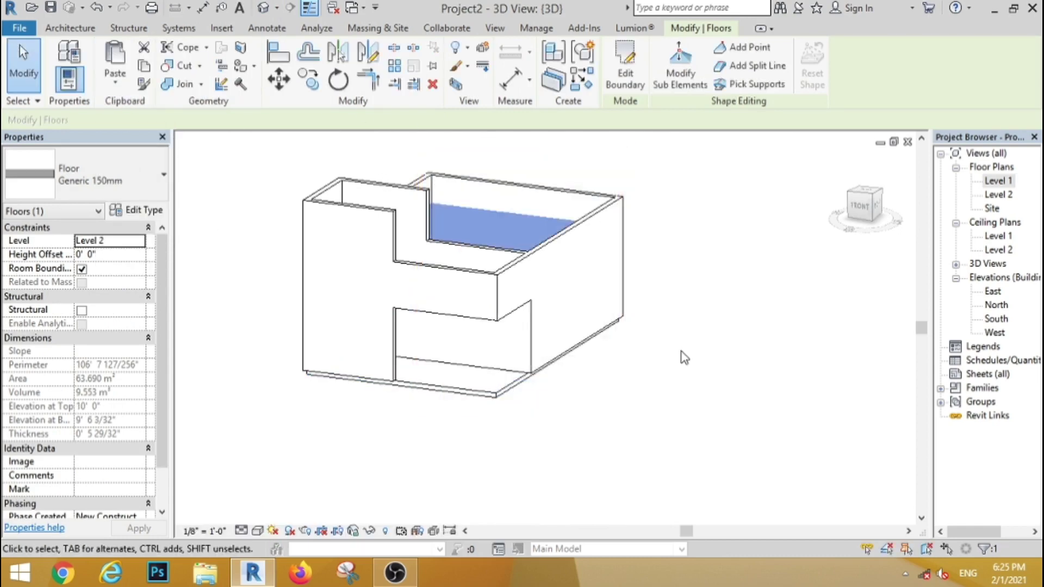
click(681, 355)
- Examine the building's walls and floors in 3D and in the South elevation
scroll(389, 282, down, 1)
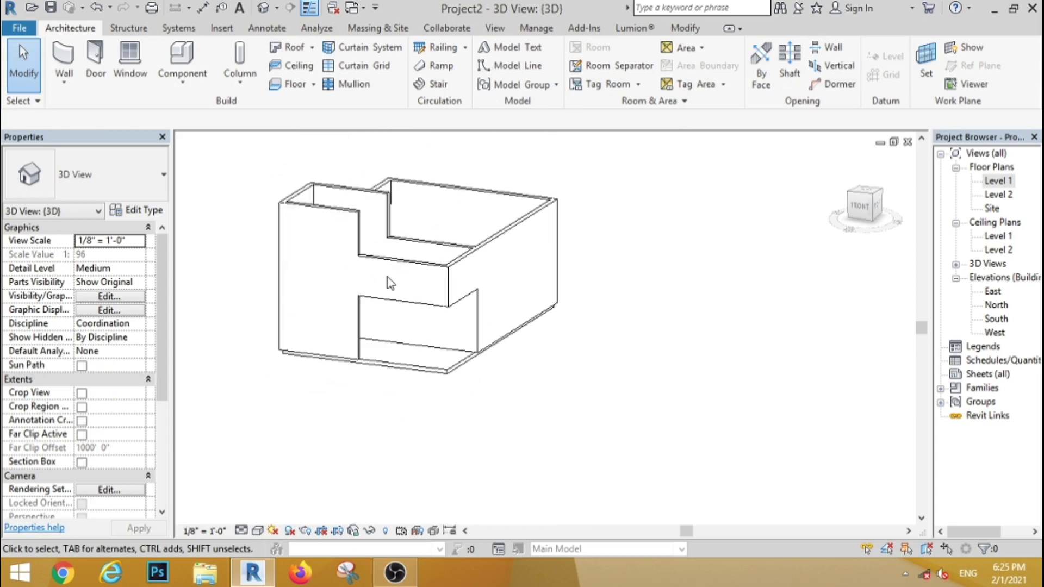
scroll(301, 348, up, 3)
scroll(334, 298, down, 3)
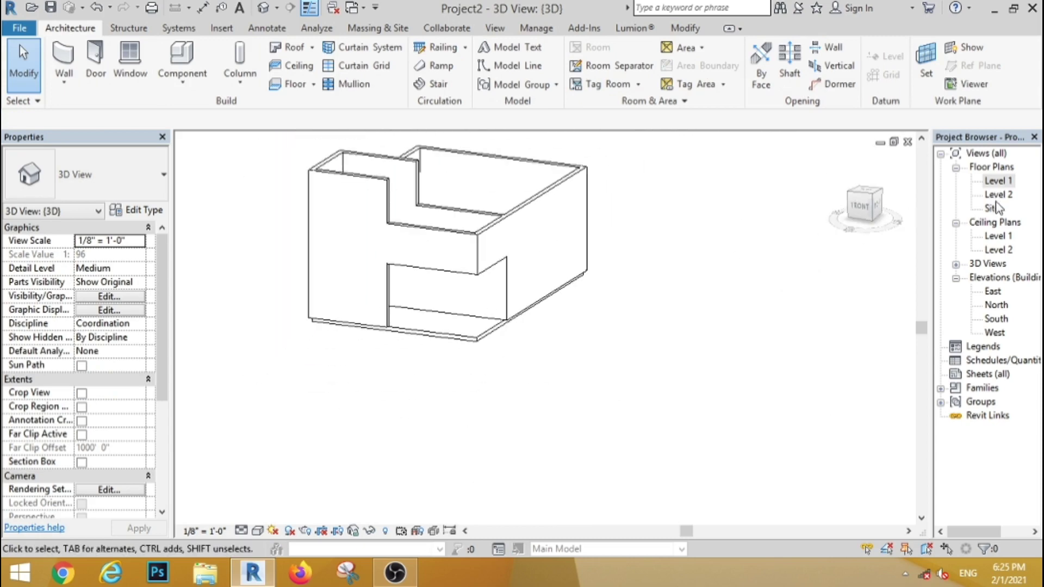
double_click(996, 320)
scroll(543, 352, up, 3)
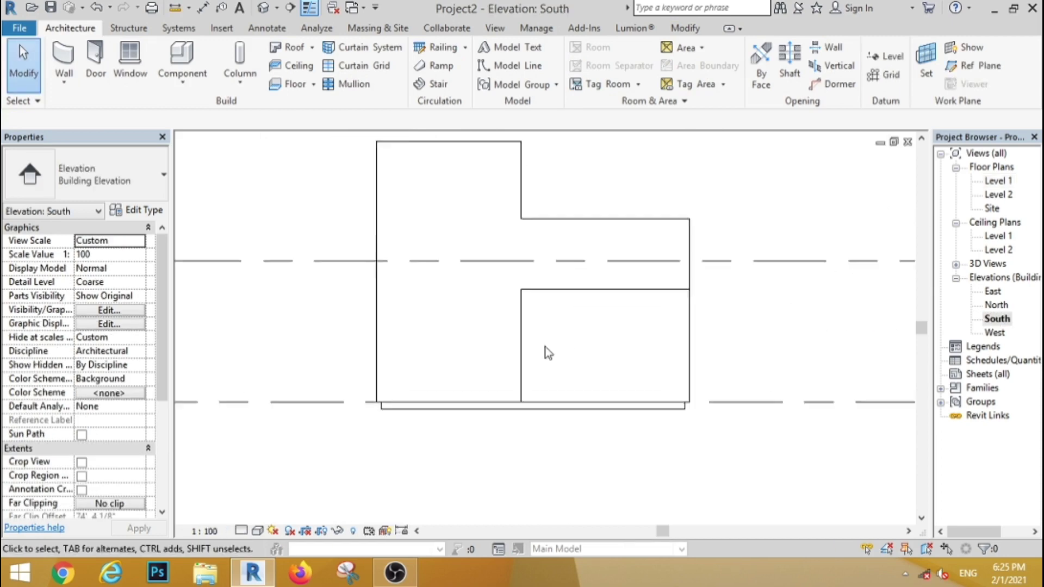
scroll(598, 326, down, 1)
- On the Level 1 plan, place an Exterior Glazing curtain wall about 4' 0" long inside the small room's bottom wall, near its left corner
double_click(998, 181)
scroll(490, 255, down, 3)
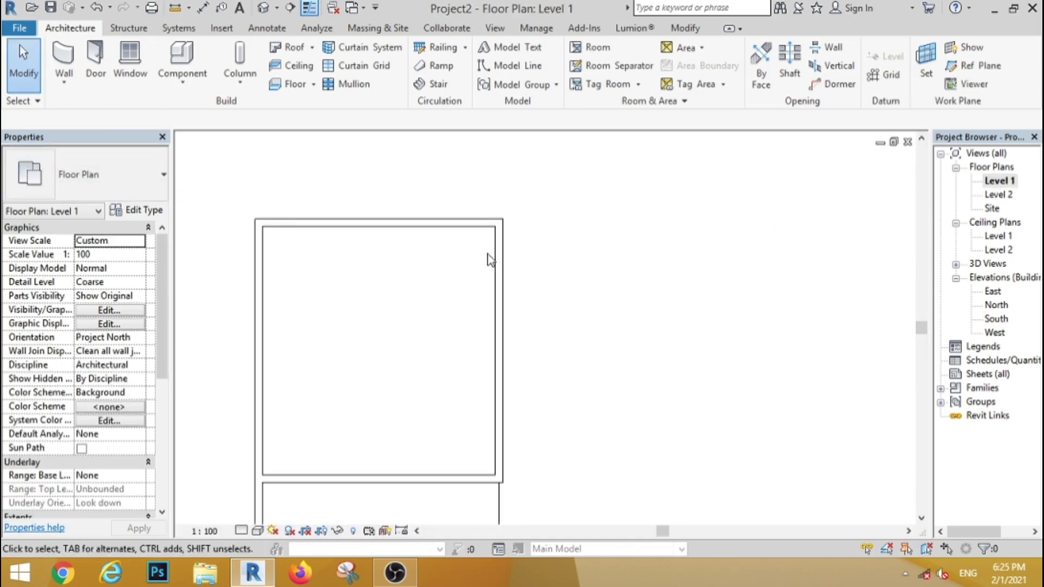
scroll(405, 451, up, 1)
click(66, 56)
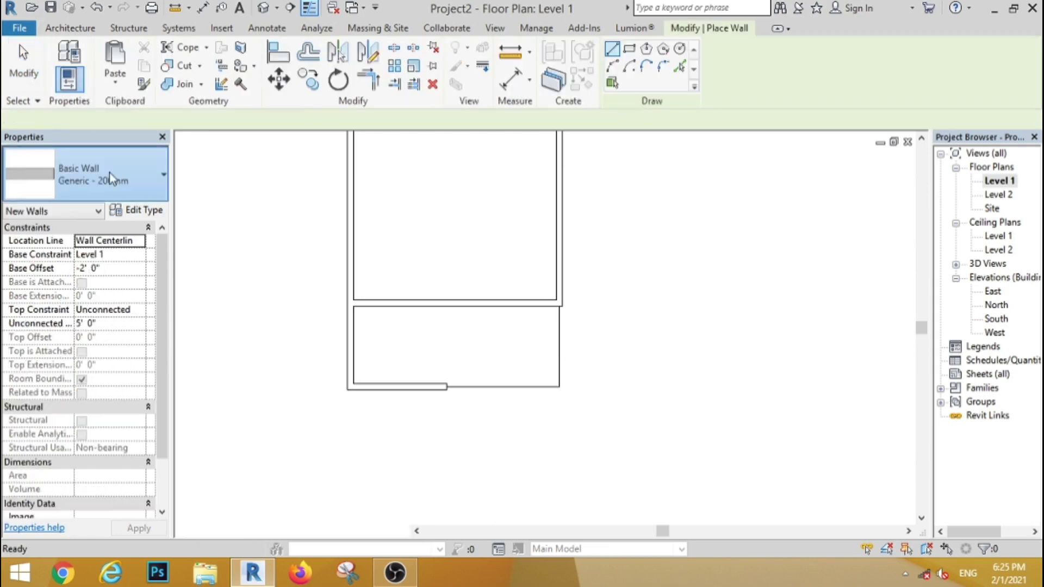
click(110, 174)
scroll(66, 353, down, 5)
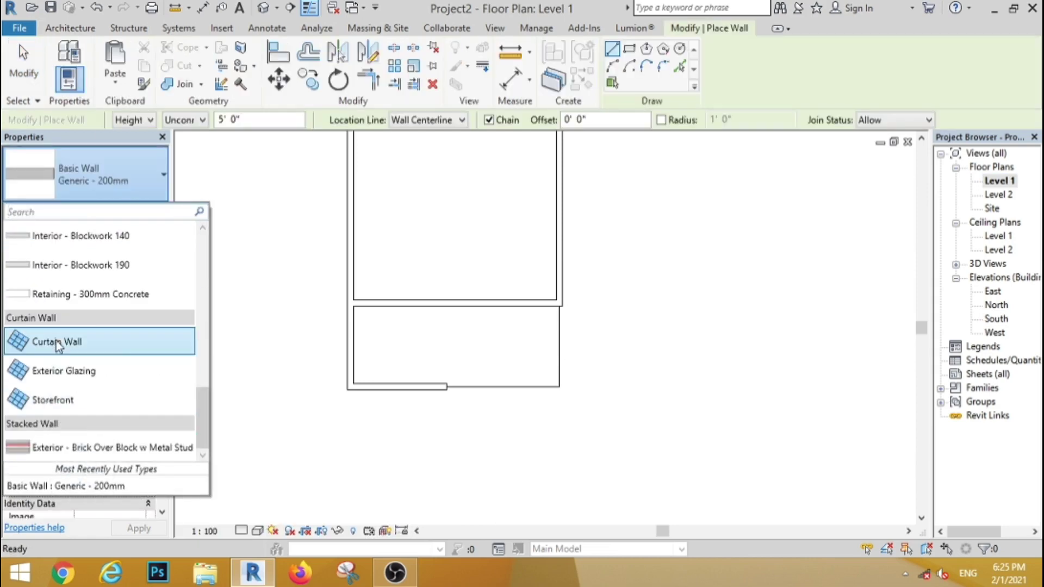
click(60, 372)
scroll(398, 406, up, 2)
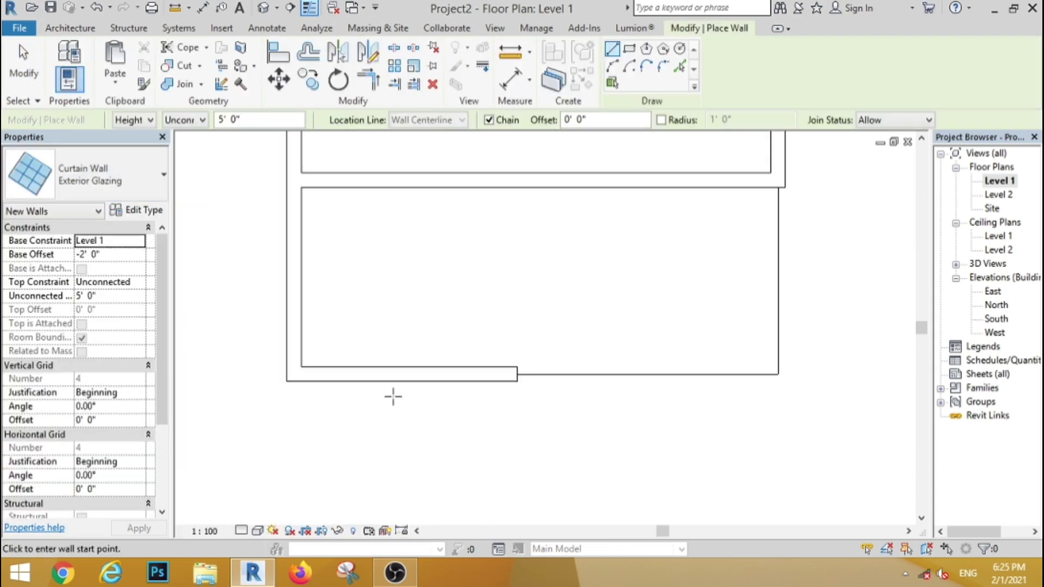
scroll(393, 397, up, 1)
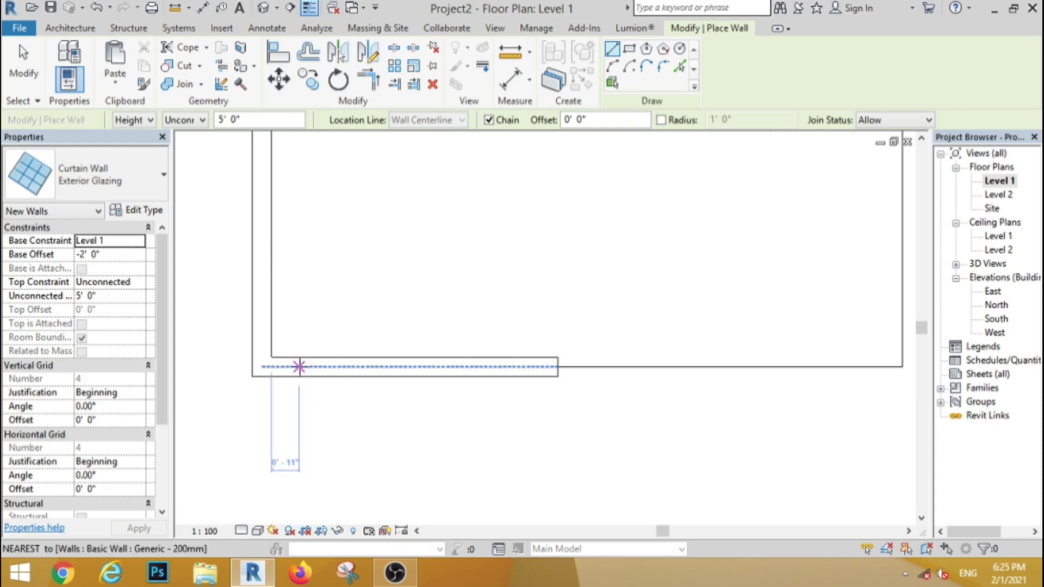
click(308, 365)
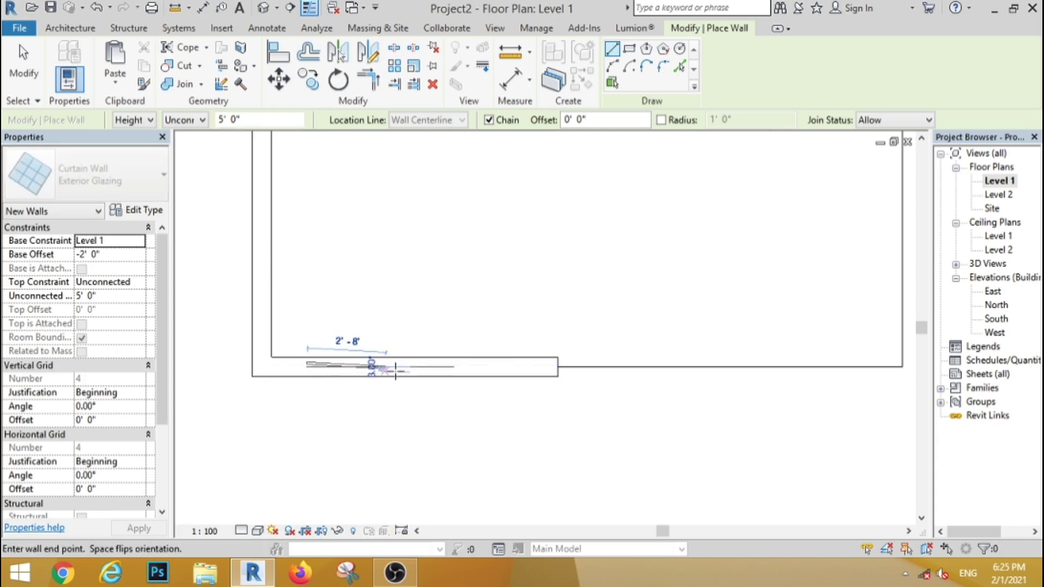
click(426, 367)
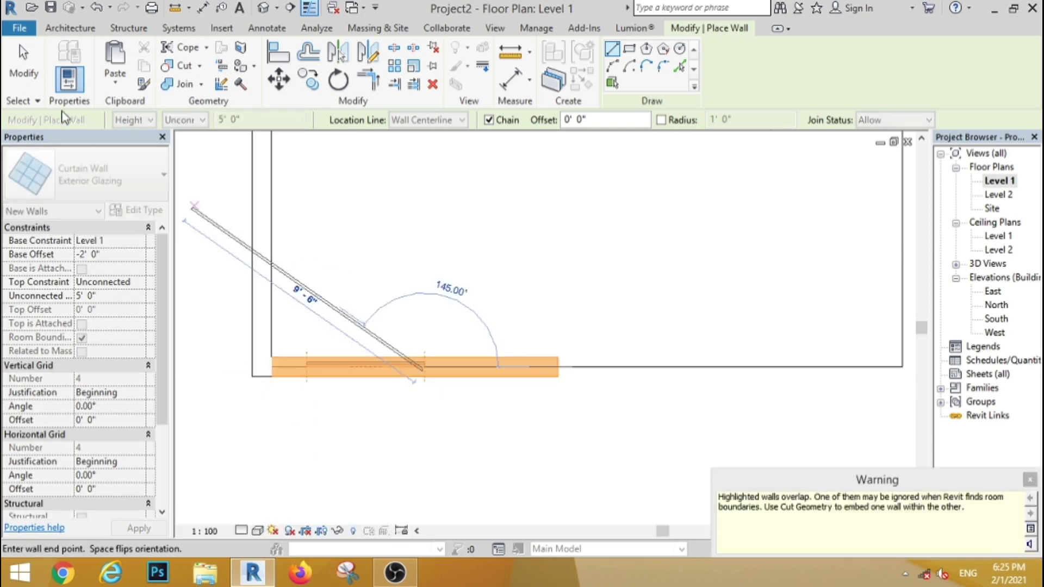
key(Escape)
key(Escape)
- In the front 3D view, stretch the curtain wall's top to the lower block's top edge and raise its base above the floor slab
click(263, 7)
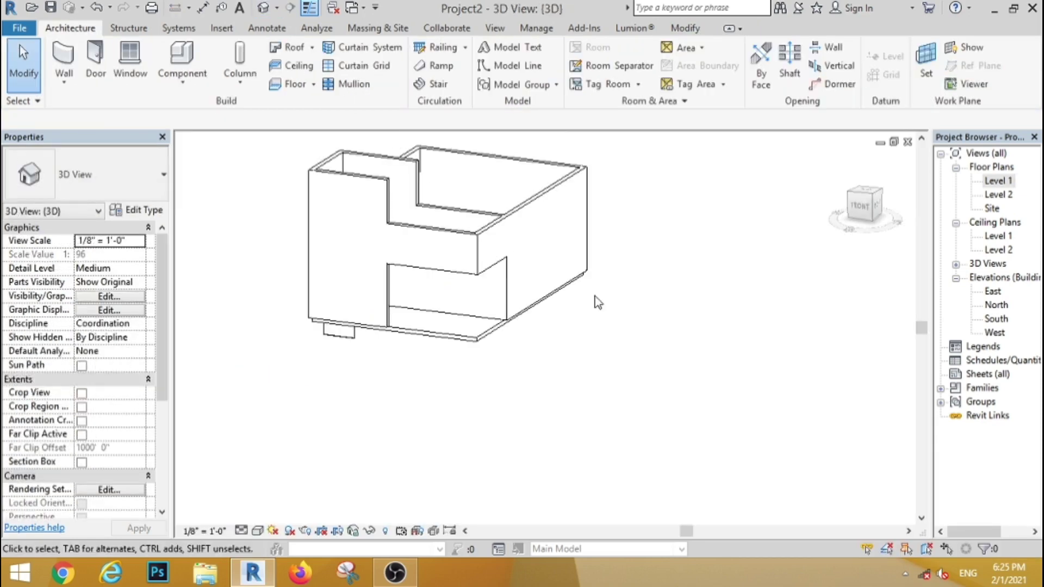
click(864, 209)
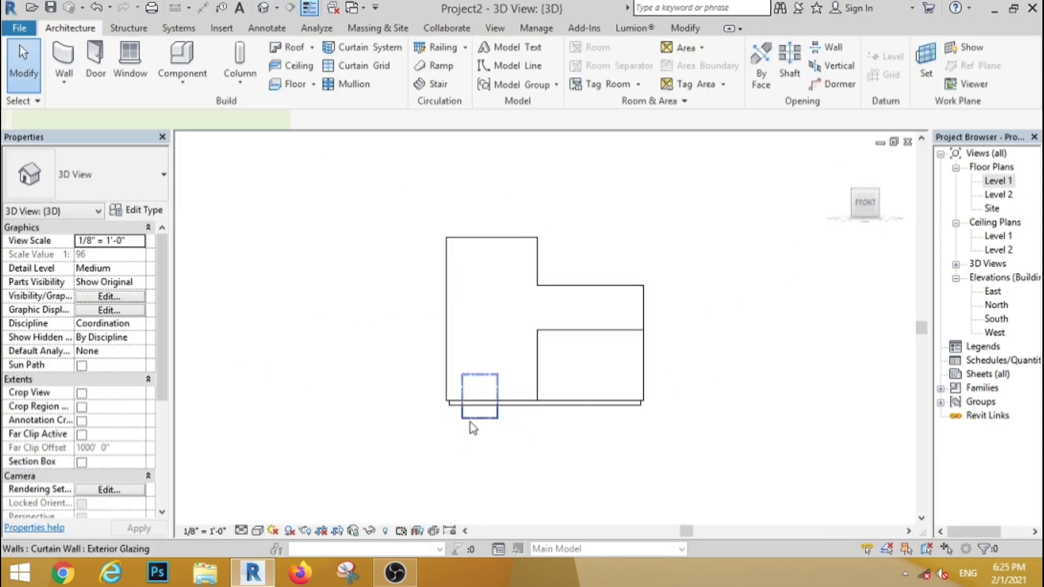
click(472, 420)
scroll(496, 413, up, 3)
scroll(466, 327, down, 2)
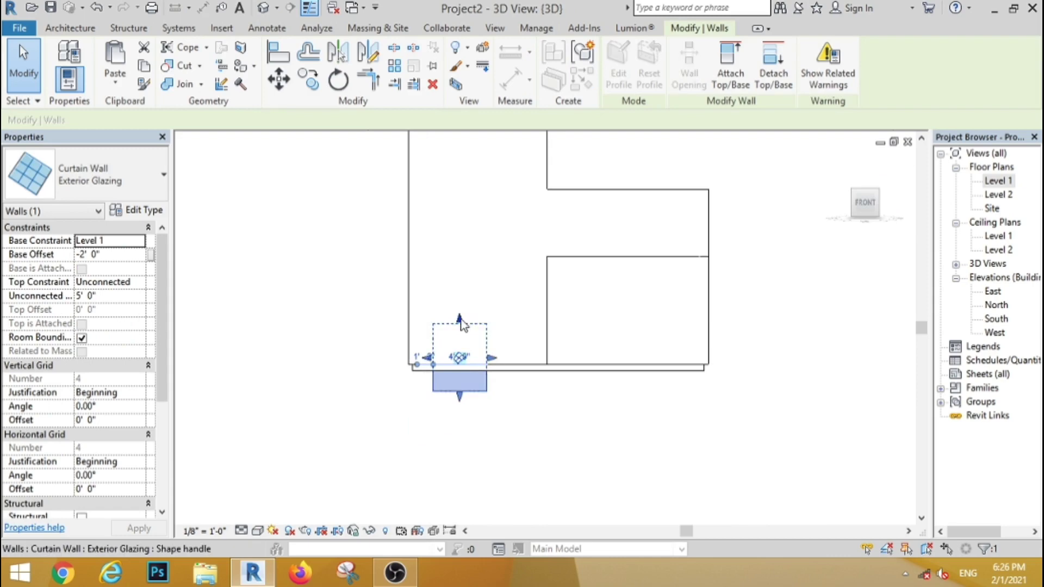
drag(460, 316, 469, 199)
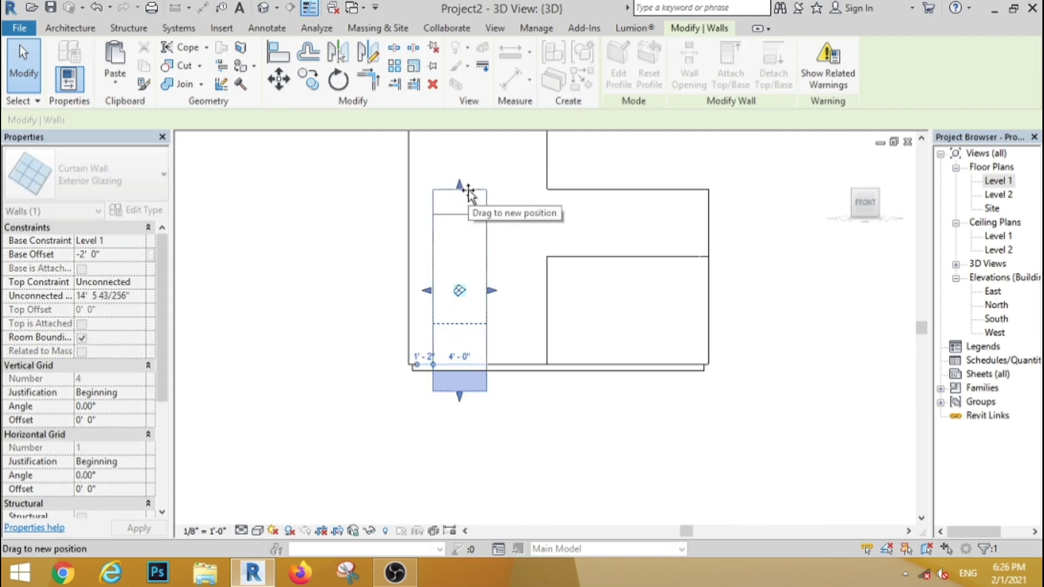
drag(460, 397, 462, 351)
click(490, 443)
scroll(490, 443, down, 2)
- Edit the tall front wall's profile and sketch a rectangle about 4' 0" by 0' 8" near the top of the curtain wall, spanning its width
click(478, 254)
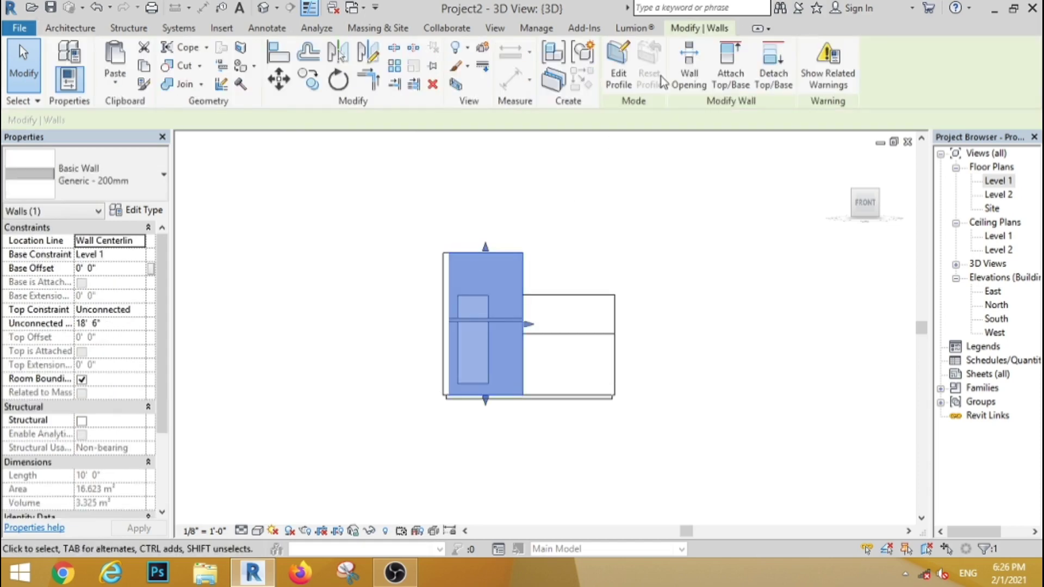
click(620, 75)
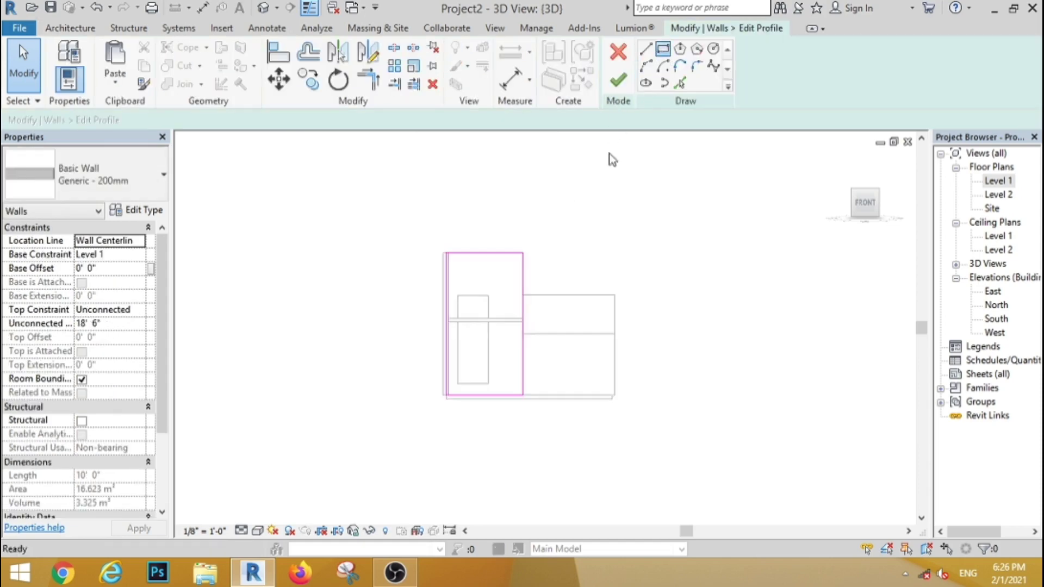
scroll(466, 303, up, 6)
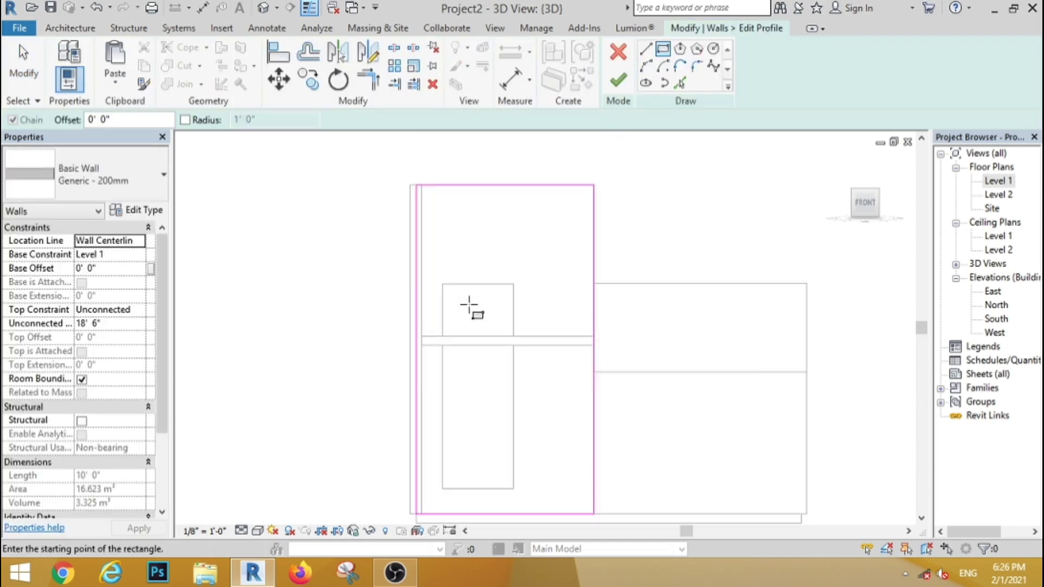
scroll(418, 285, down, 1)
click(411, 283)
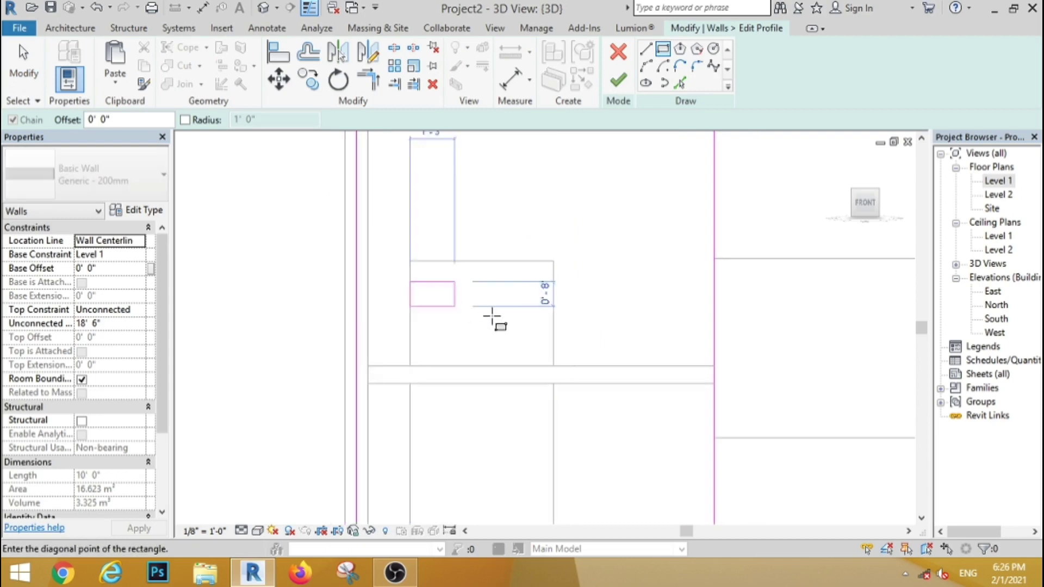
scroll(527, 319, up, 2)
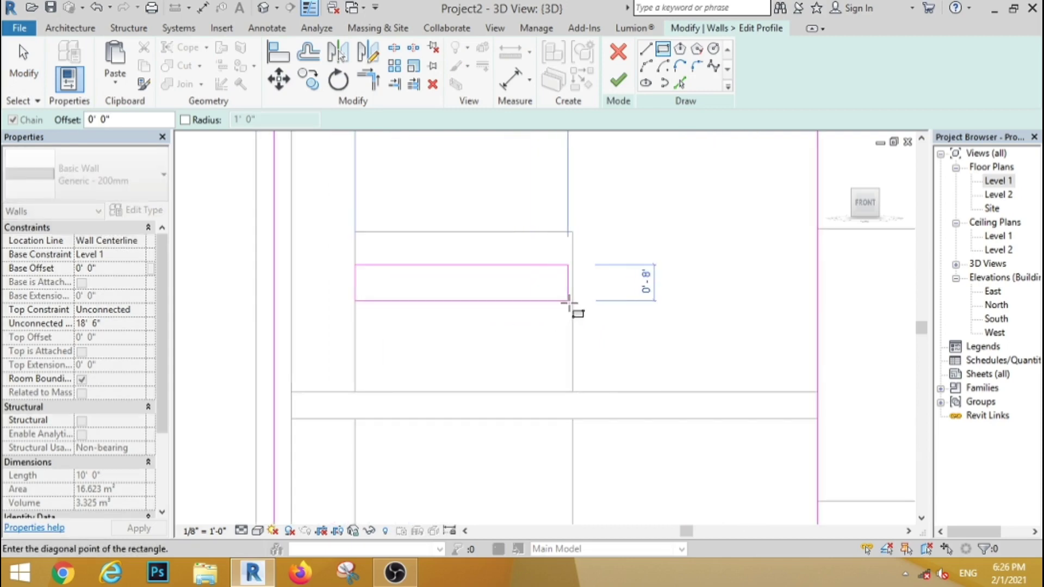
click(572, 303)
key(Escape)
key(Escape)
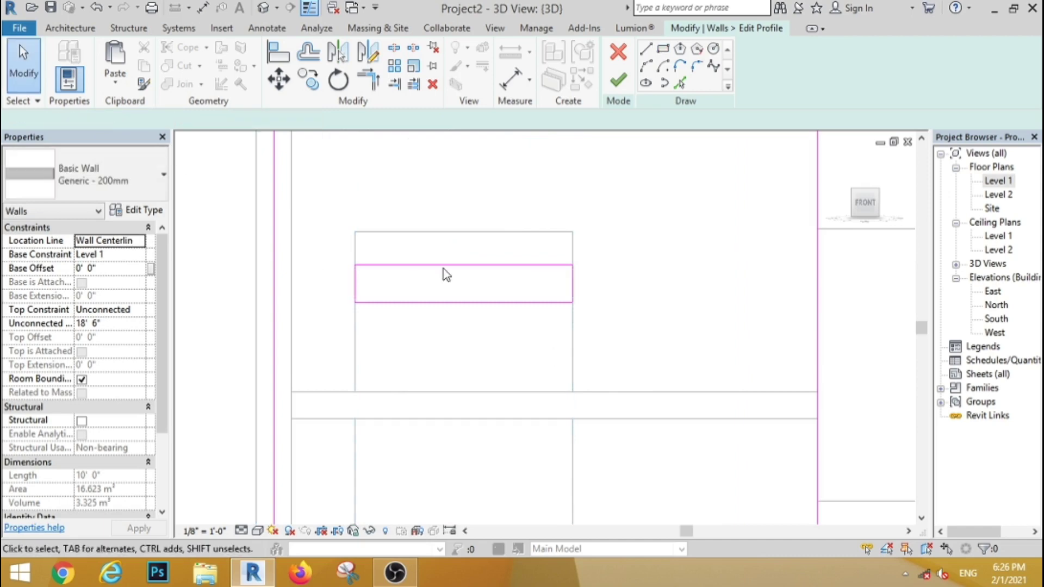
- Copy the sketched rectangle about 0' 11 3/4" straight down, leaving a narrow strip of wall between the two
scroll(446, 274, up, 2)
drag(261, 212, 693, 430)
click(308, 80)
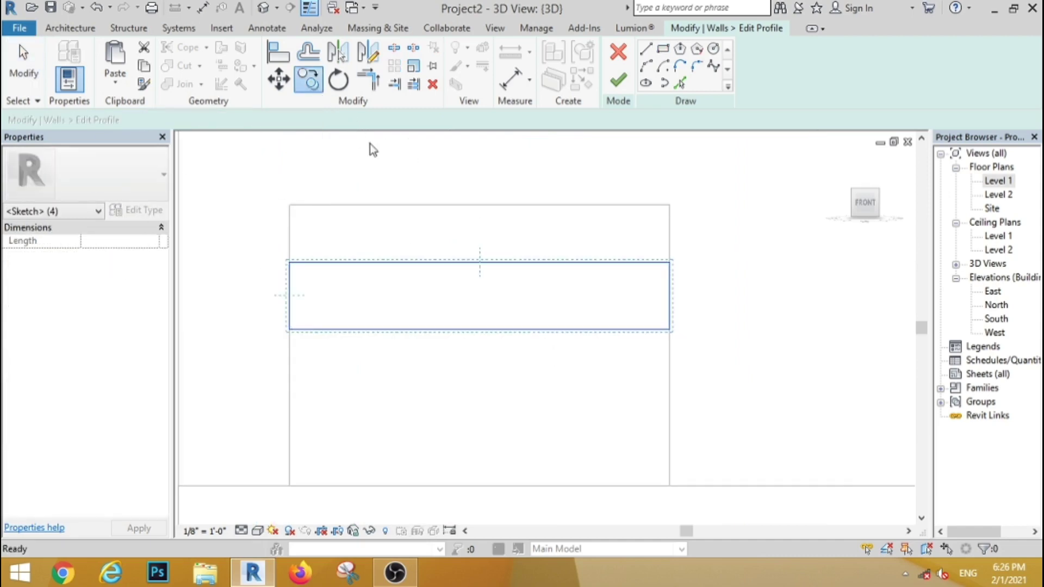
click(670, 262)
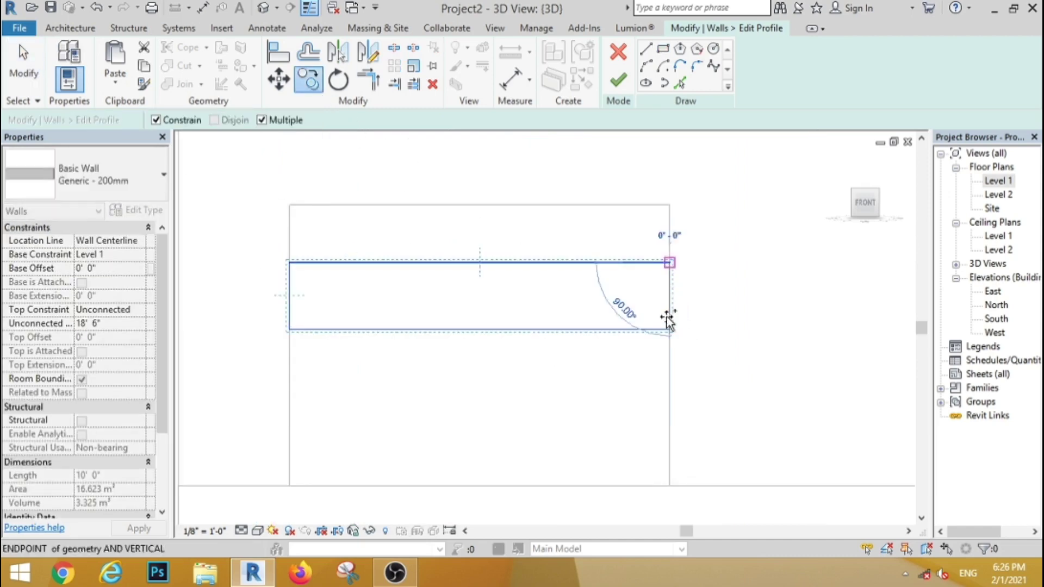
click(668, 354)
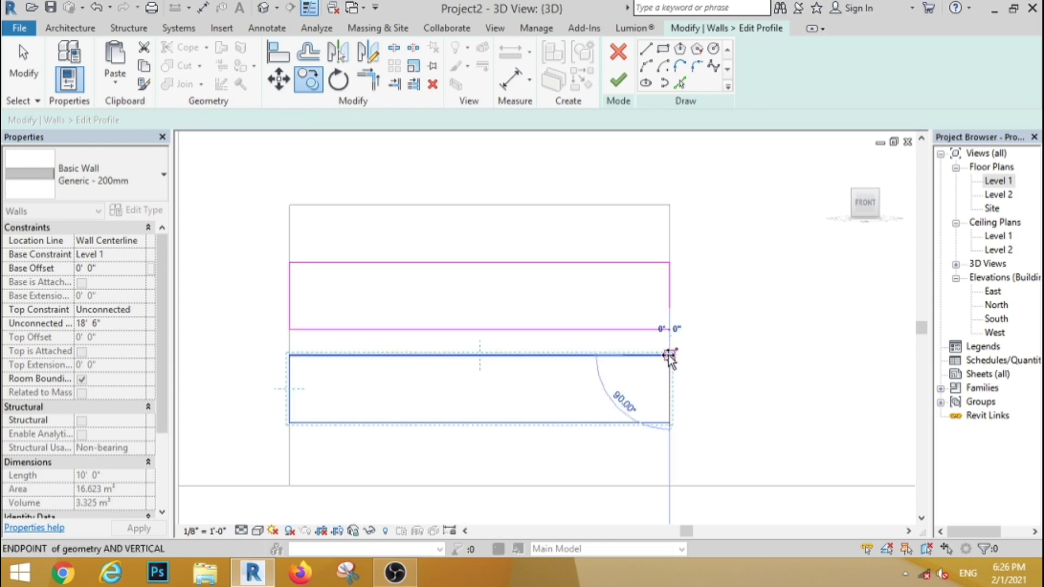
click(18, 58)
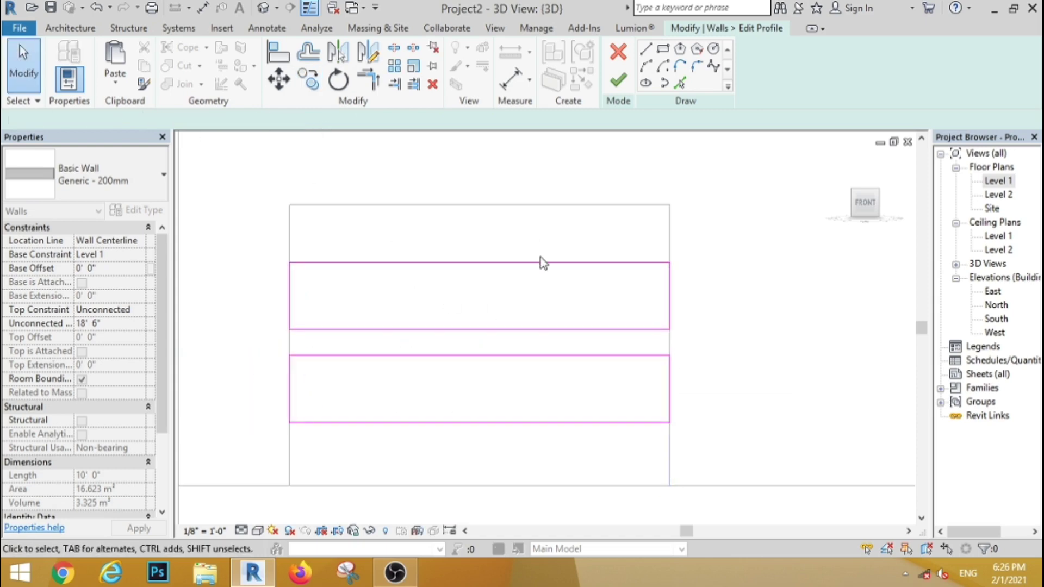
- Start copying the second rectangle repeatedly downward at 0' 11 3/4" spacing, using the first rectangle's lower corner as base point, past the upper floor slab
scroll(387, 405, up, 1)
middle_drag(387, 406, 326, 283)
drag(199, 215, 739, 391)
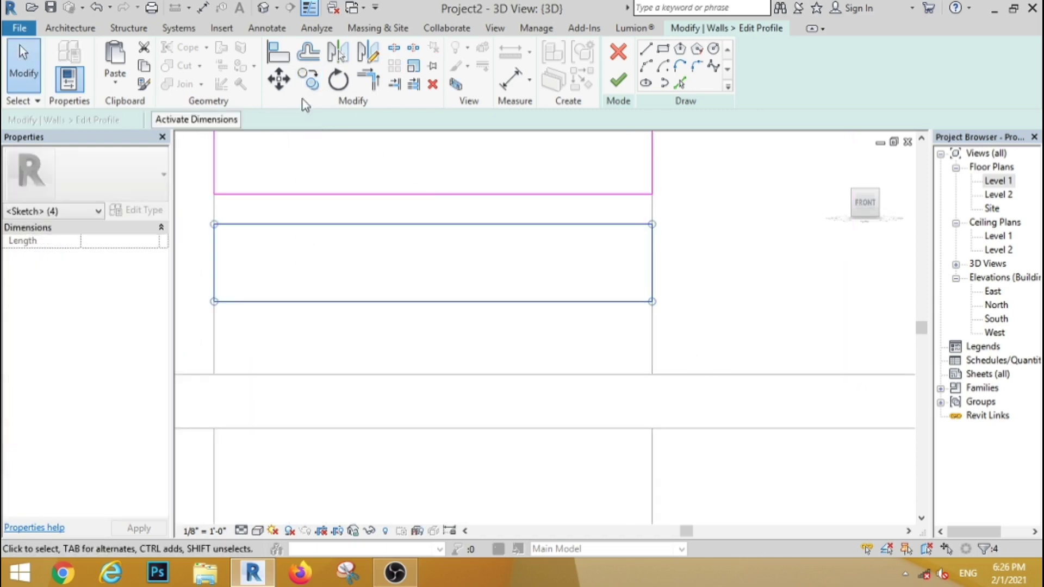
click(308, 80)
click(652, 195)
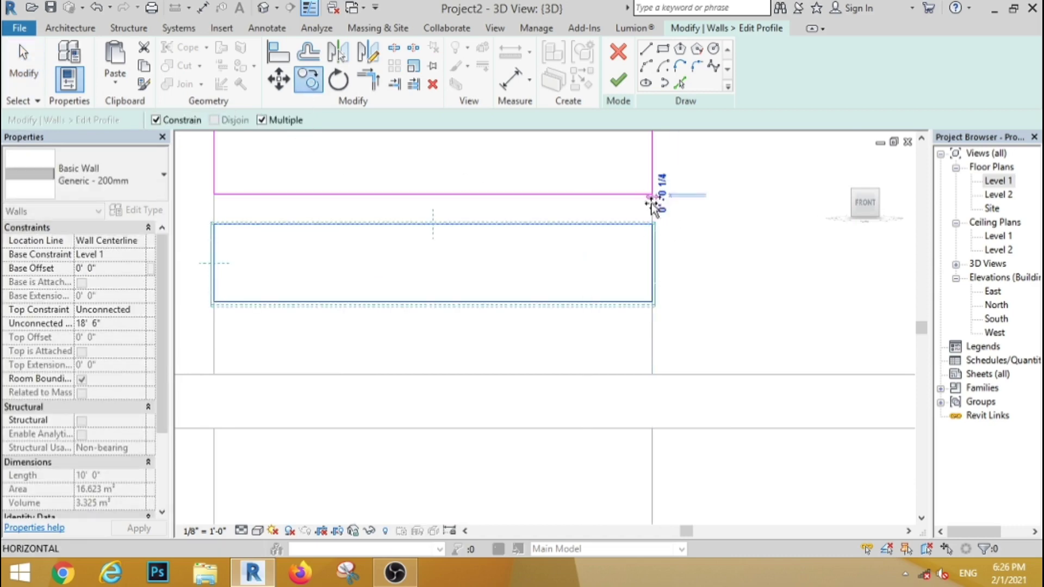
click(652, 302)
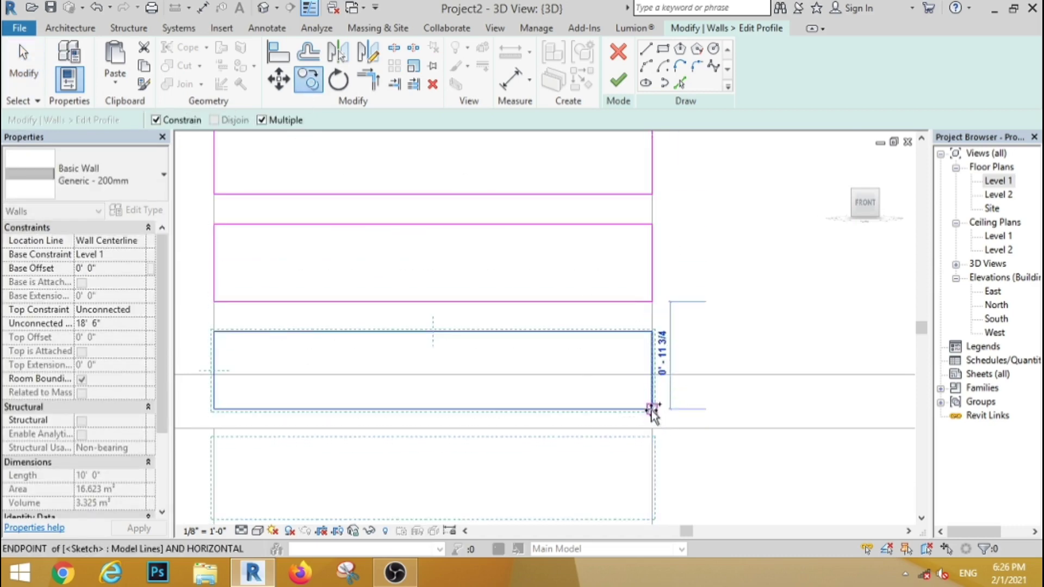
scroll(627, 458, down, 2)
scroll(650, 408, up, 3)
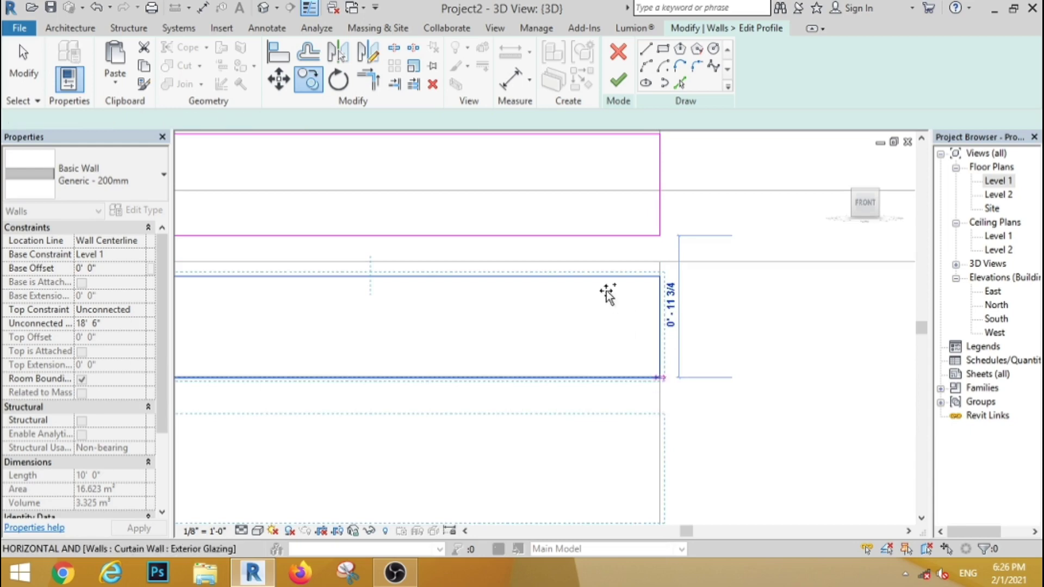
scroll(620, 441, down, 2)
scroll(647, 386, up, 2)
click(652, 362)
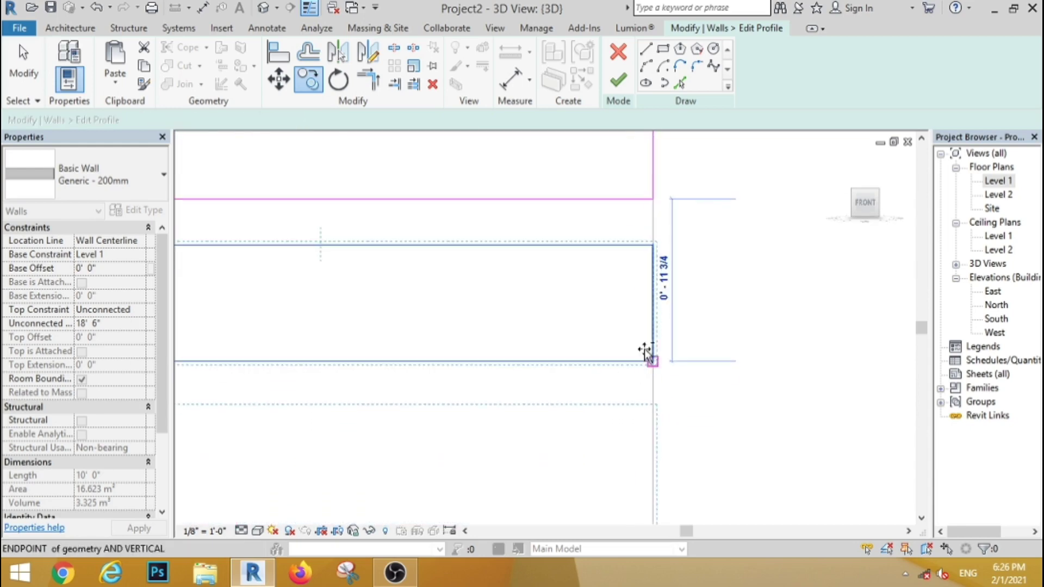
- Continue the 0' 11 3/4" spaced rectangle copies down to the bottom of the curtain wall, and end the copying
scroll(608, 286, down, 3)
scroll(608, 425, up, 2)
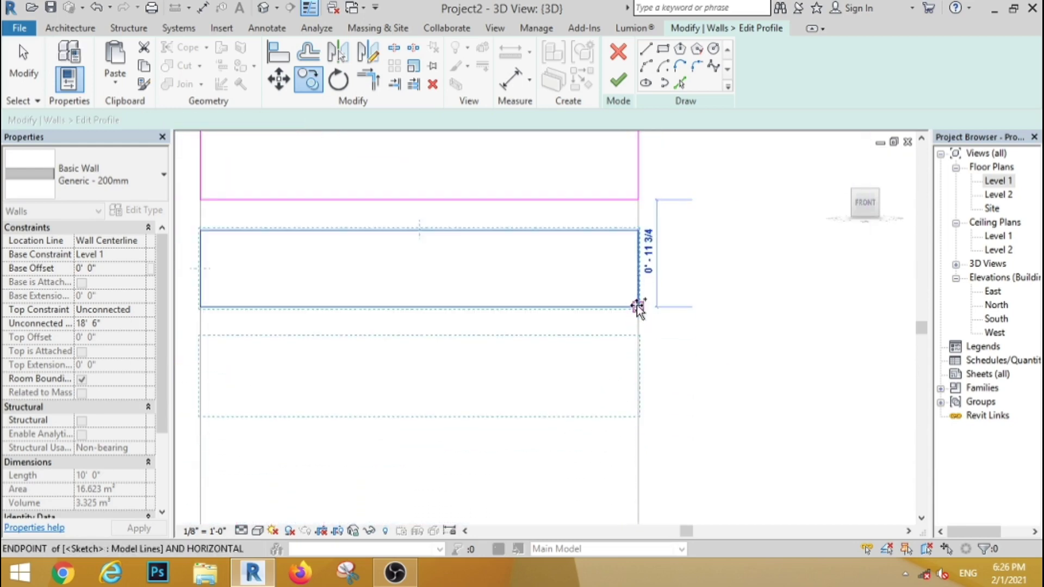
scroll(638, 305, down, 2)
scroll(611, 292, up, 3)
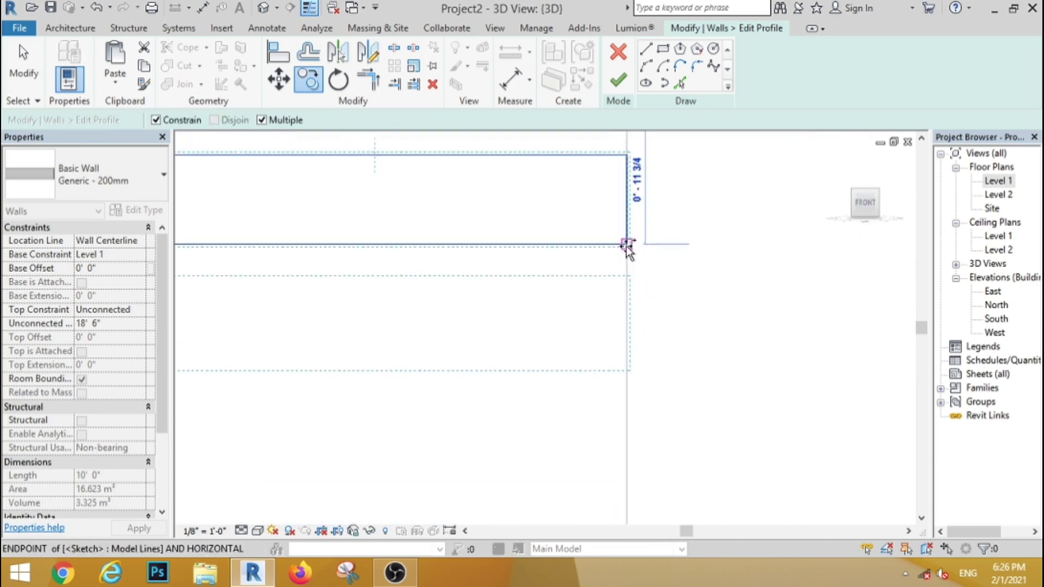
click(625, 244)
scroll(614, 314, down, 1)
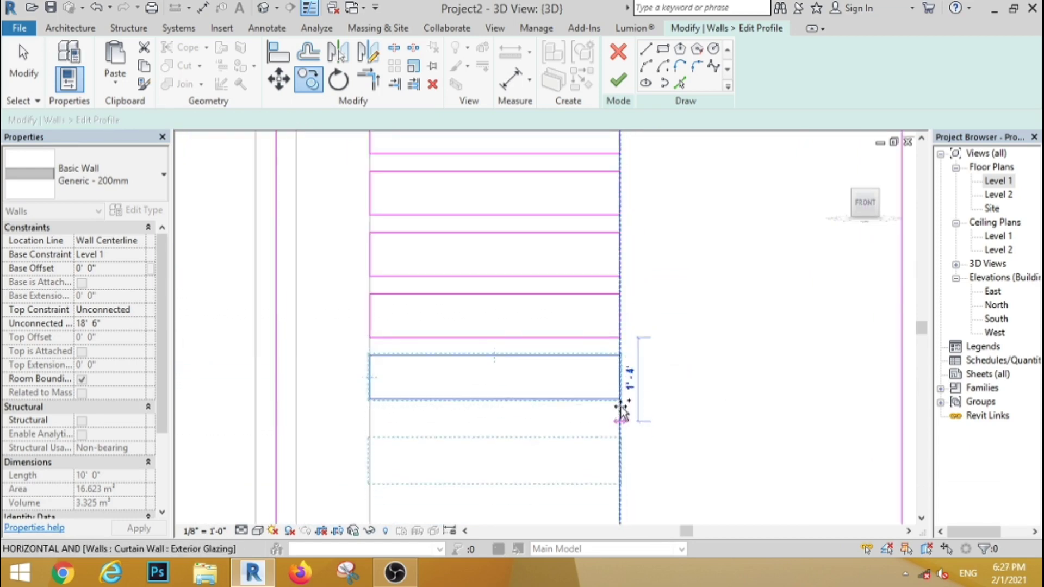
scroll(599, 431, down, 2)
scroll(612, 368, up, 3)
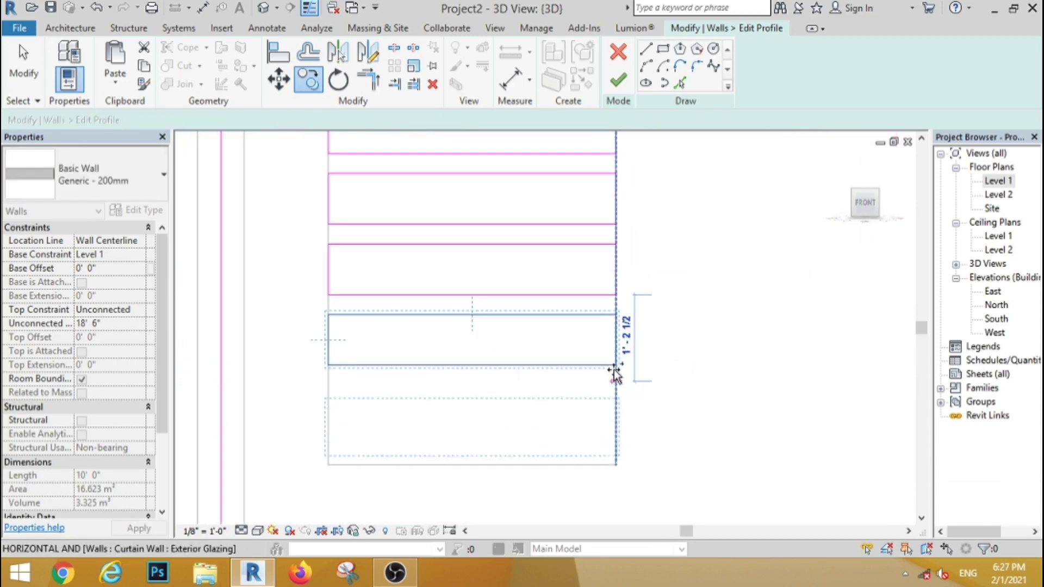
click(612, 365)
key(Escape)
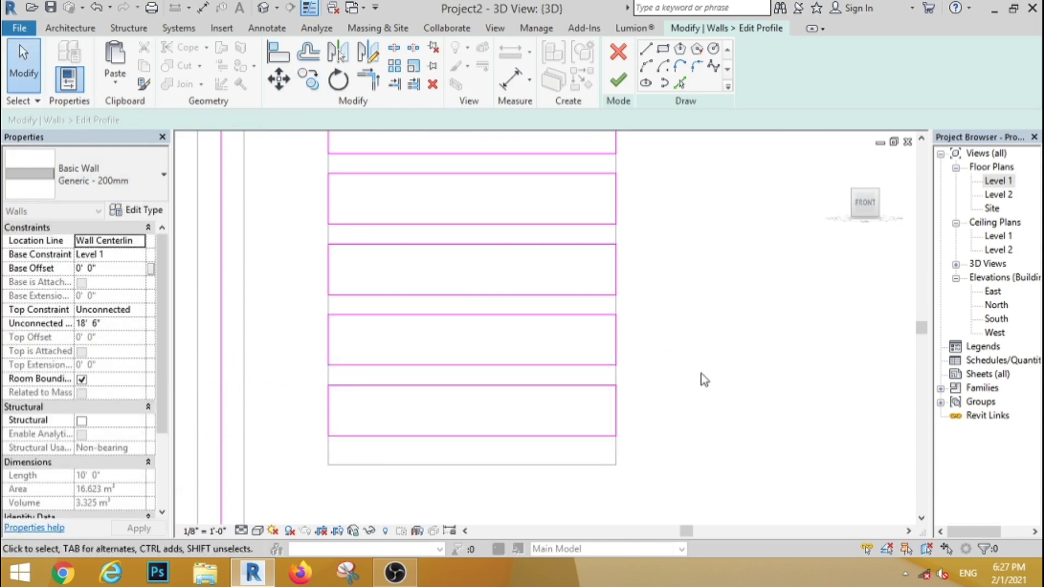
- Finish the wall profile edit and examine the slotted glazing opening in 3D
click(618, 81)
key(Escape)
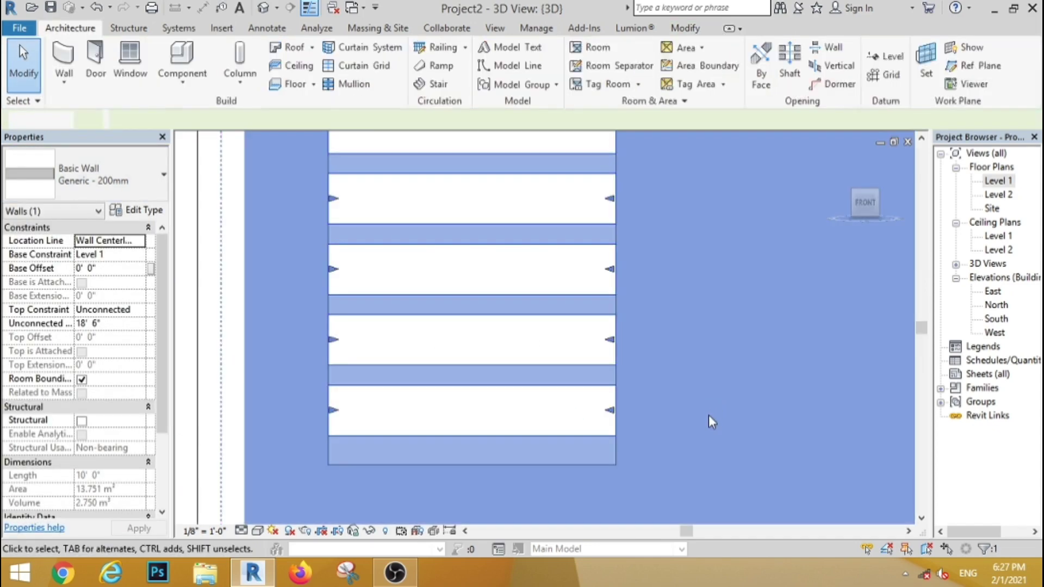
scroll(598, 375, down, 5)
shift+middle_drag(782, 454, 756, 490)
scroll(536, 332, up, 5)
scroll(535, 333, down, 6)
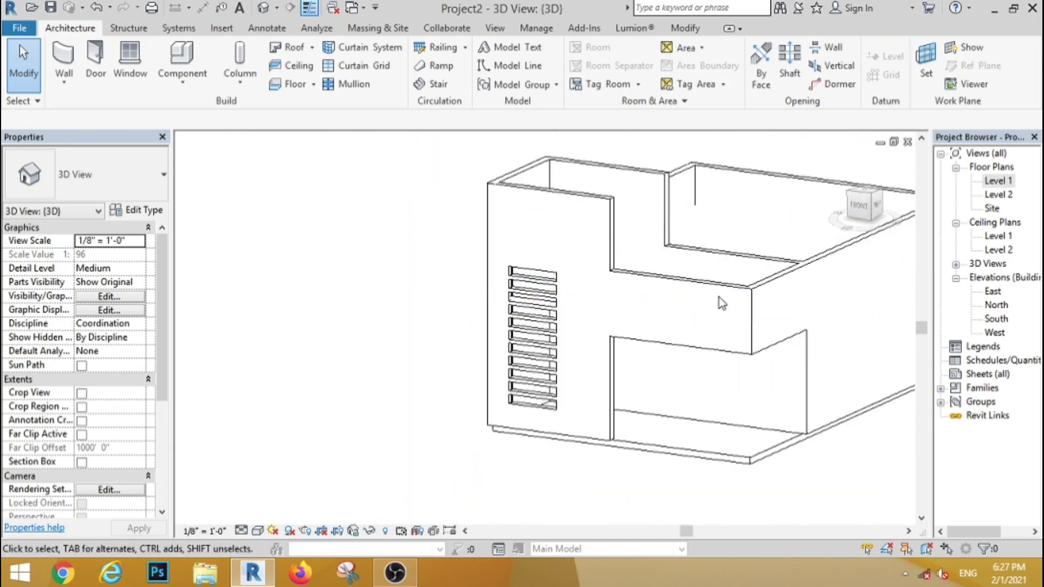
scroll(533, 282, down, 2)
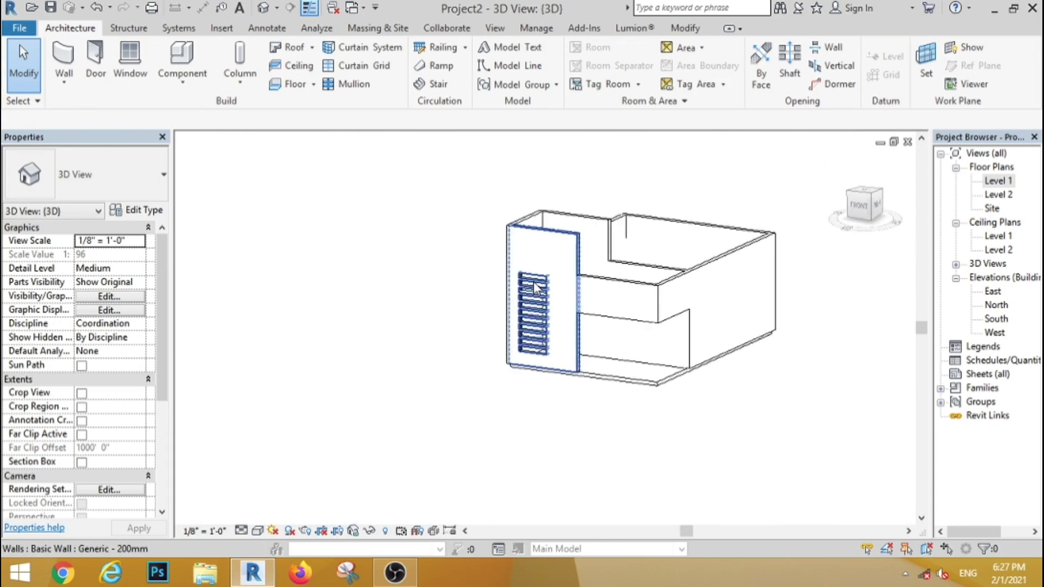
scroll(534, 281, up, 1)
- Open the Level 1 floor plan and pick the residential M_Door-Interior-Double-Full Glass-Wood family to load for a new door
double_click(999, 188)
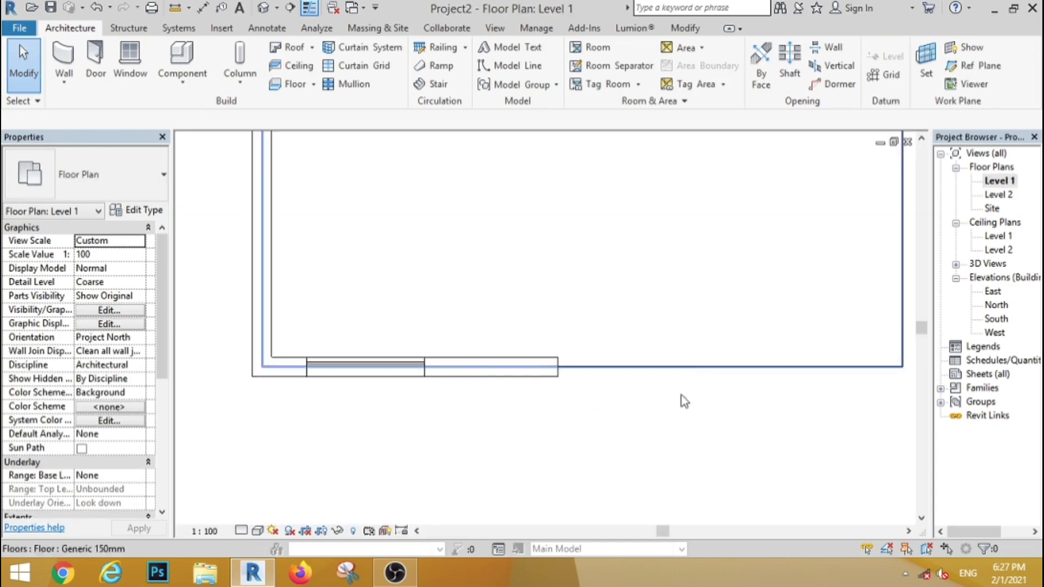
scroll(478, 365, down, 3)
click(94, 56)
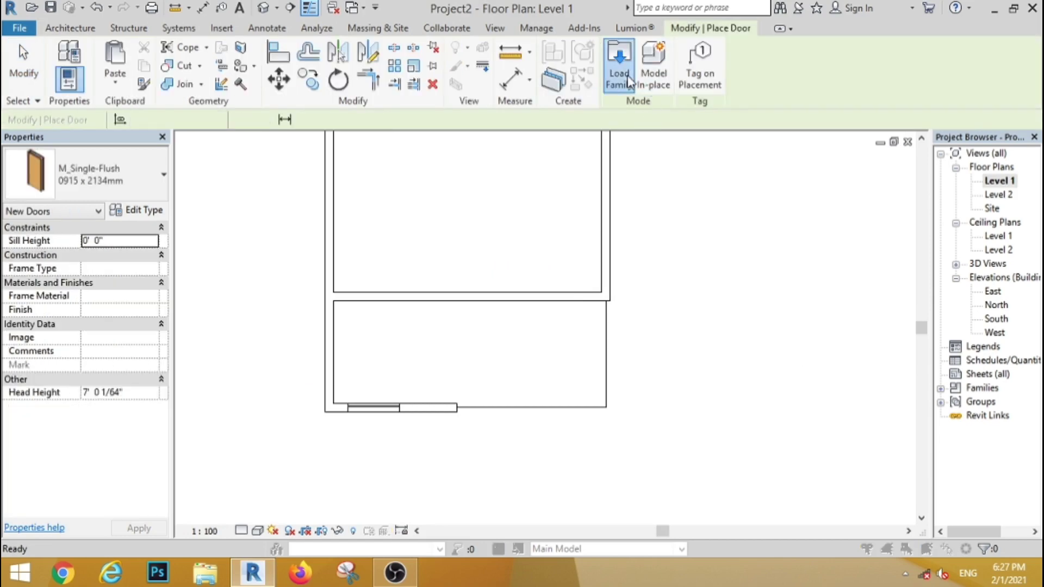
click(626, 74)
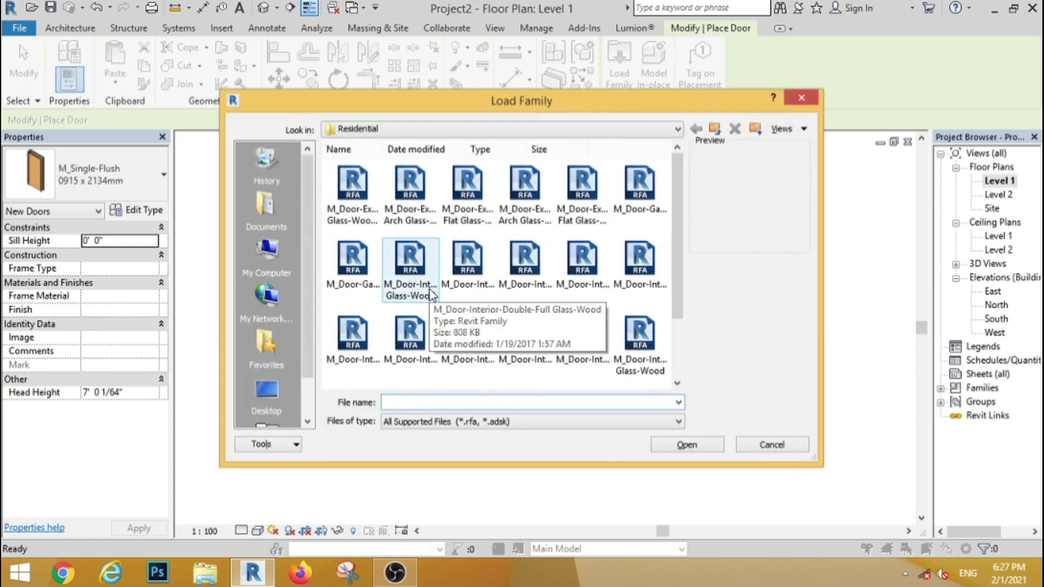
drag(678, 225, 677, 254)
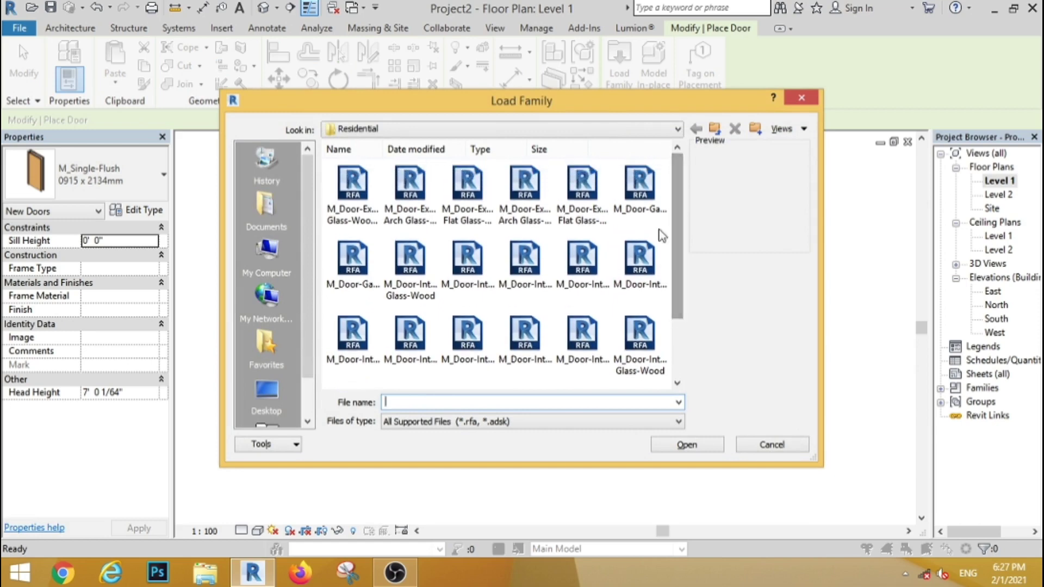
click(425, 263)
click(698, 443)
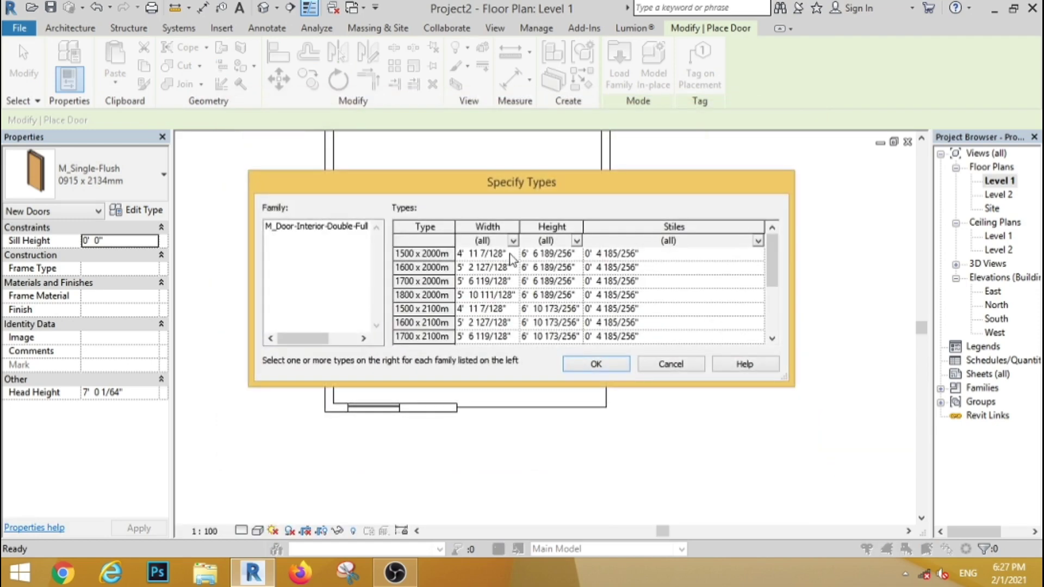
- Load the 1500 x 2000mm door type and place the double door in the wall between the rooms, near its east end
click(511, 255)
click(602, 363)
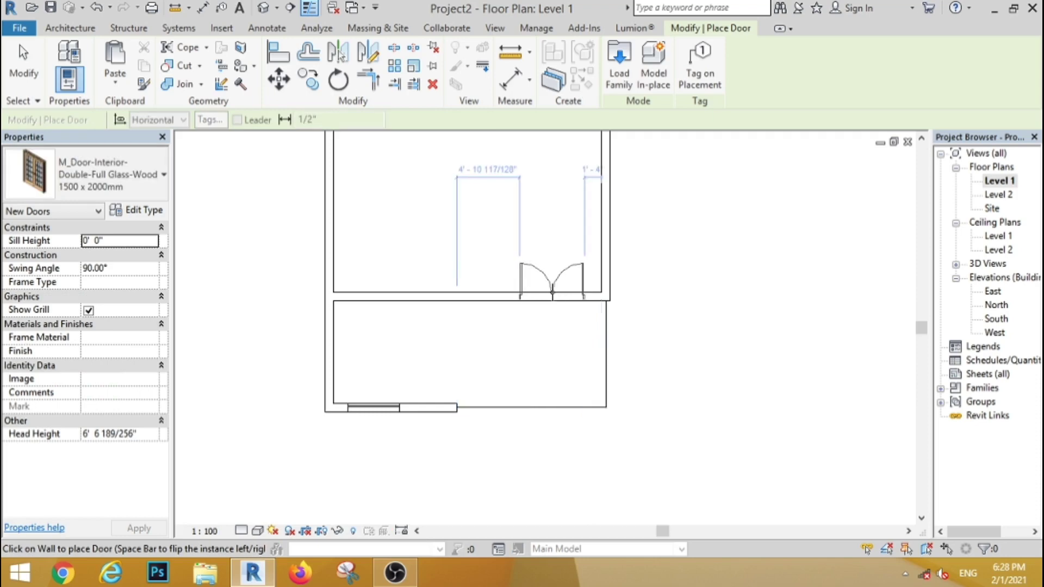
click(552, 297)
key(Escape)
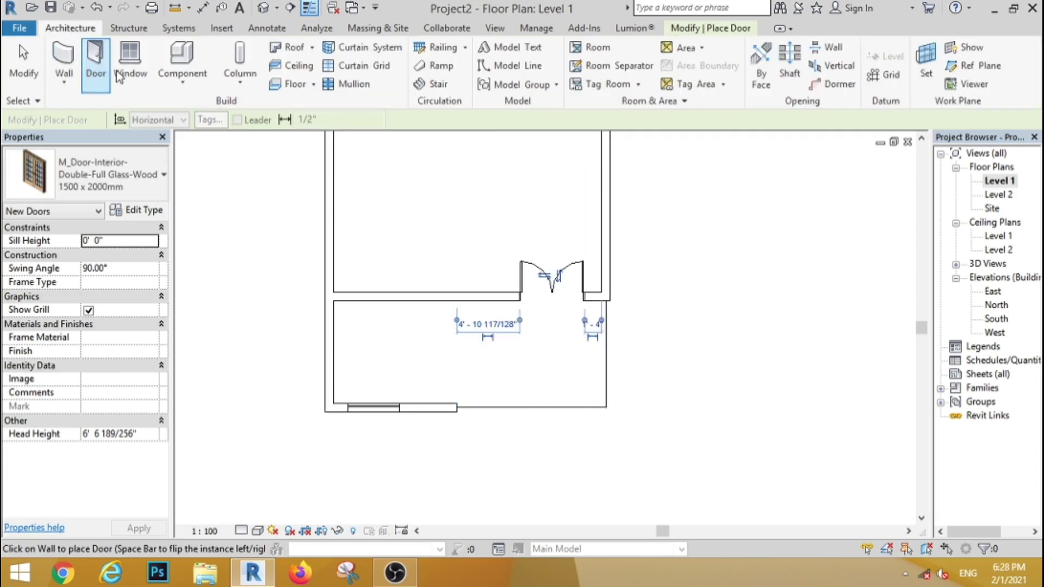
- Place an M_Fixed 0406 x 1830mm window in the dividing wall, about 1' 3" west of the double door
key(w)
key(n)
scroll(478, 303, up, 3)
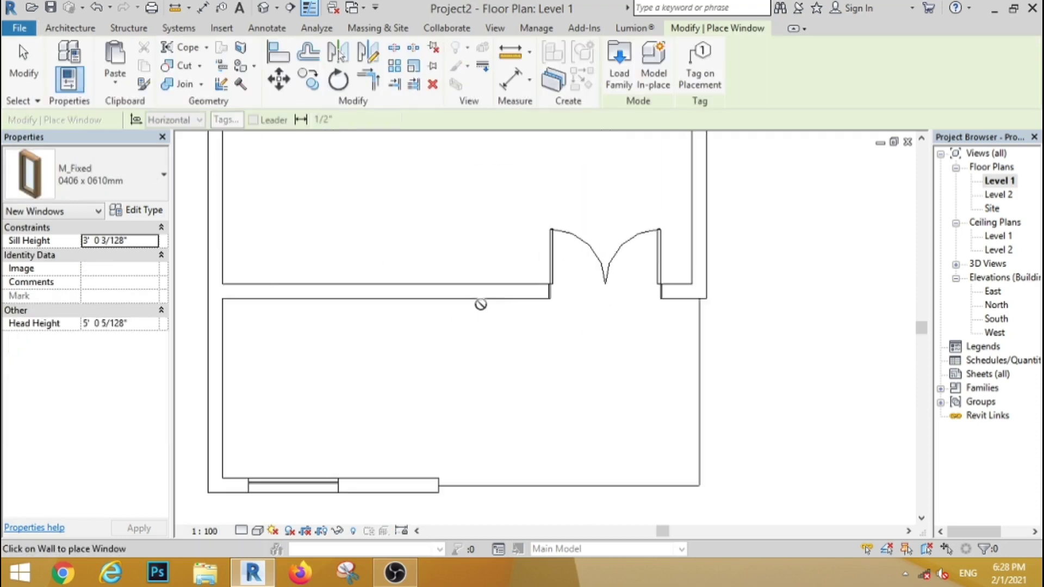
click(102, 175)
click(81, 266)
scroll(511, 288, up, 5)
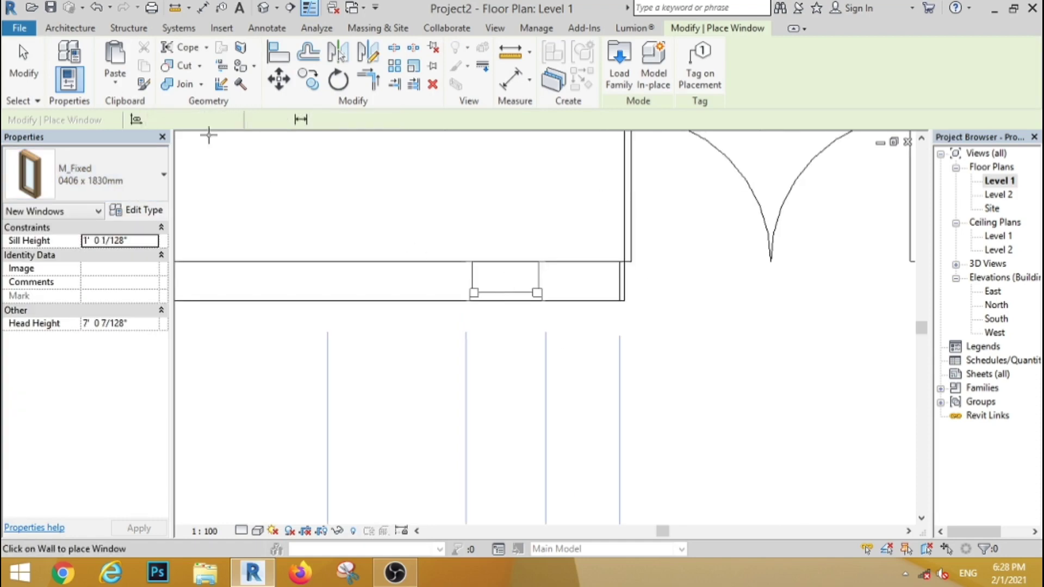
click(22, 70)
- Copy the window twice along the dividing wall away from the door, edge to edge at about 1' 4" spacing
scroll(460, 213, up, 2)
drag(372, 179, 627, 445)
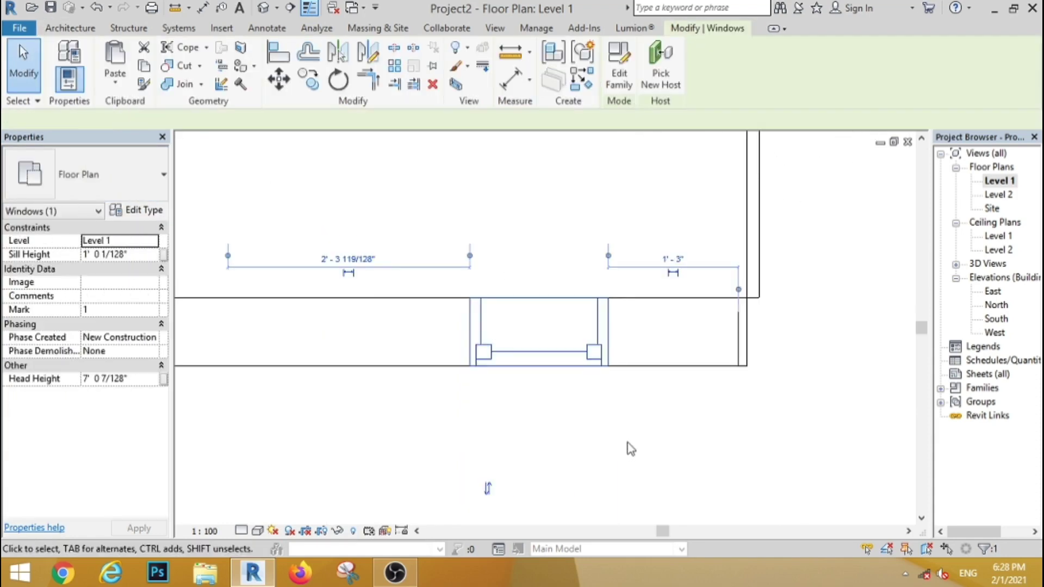
click(308, 80)
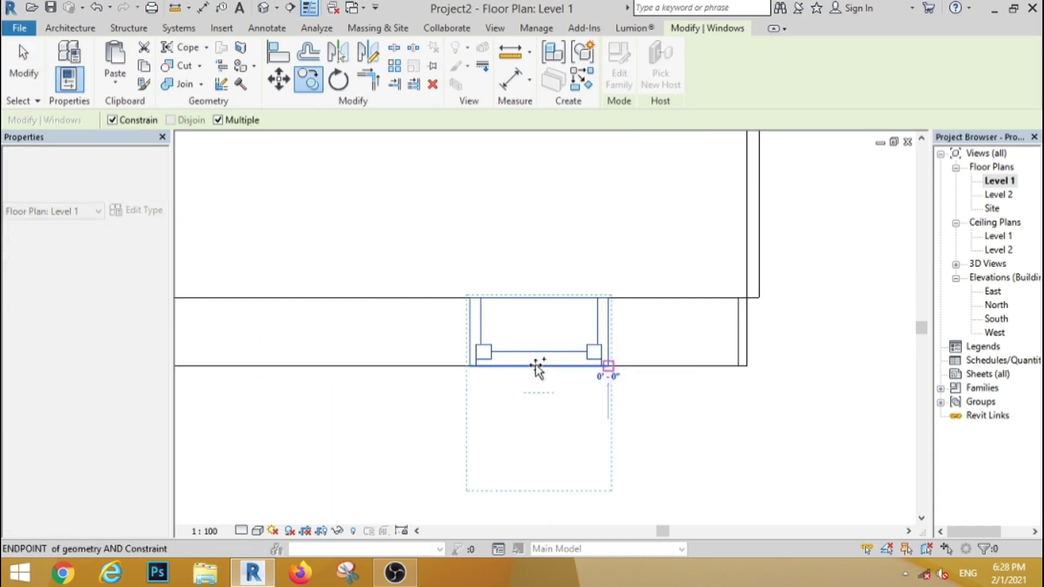
click(470, 365)
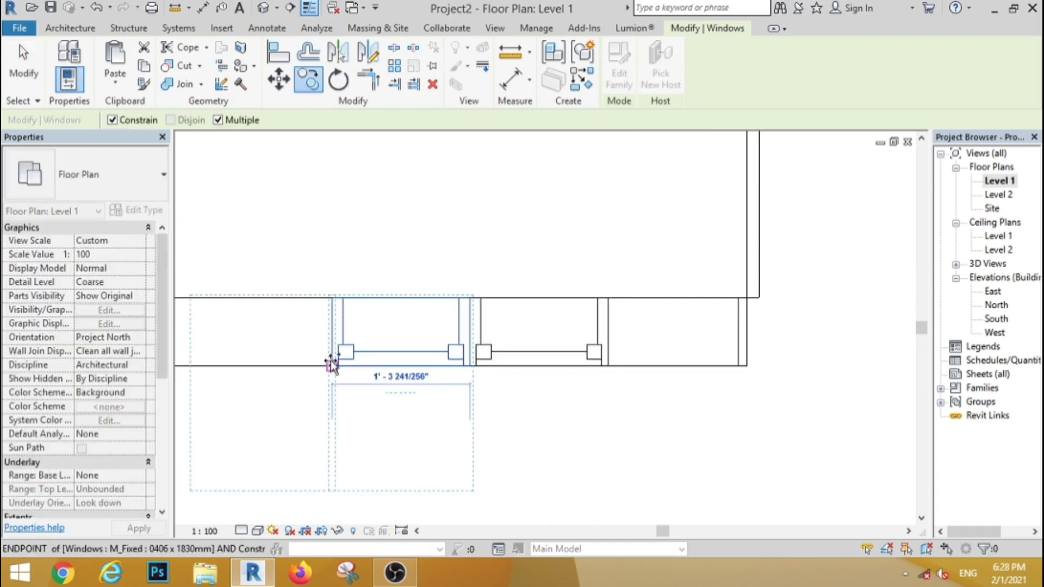
click(331, 364)
scroll(417, 373, down, 5)
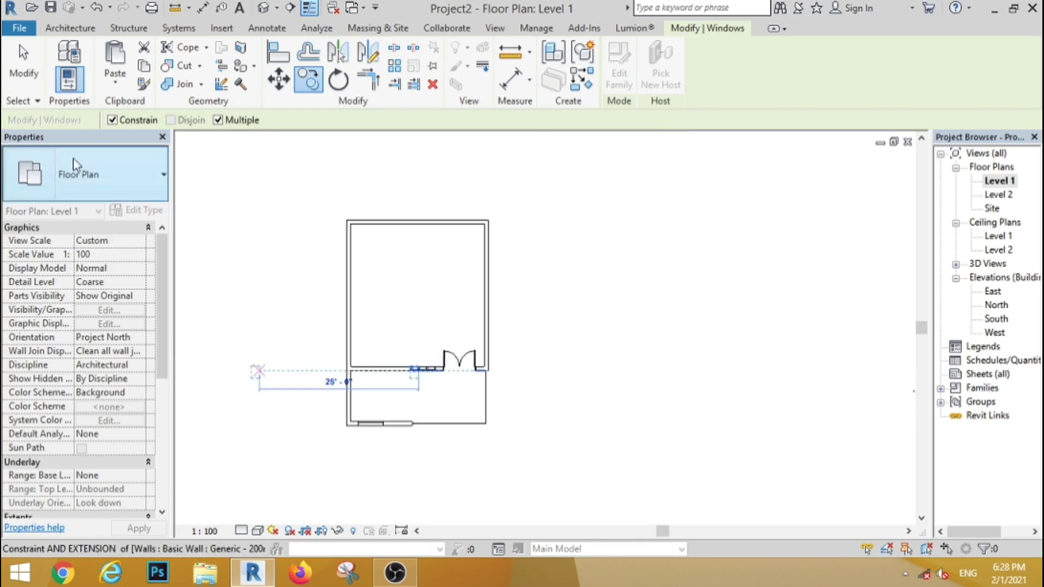
click(23, 63)
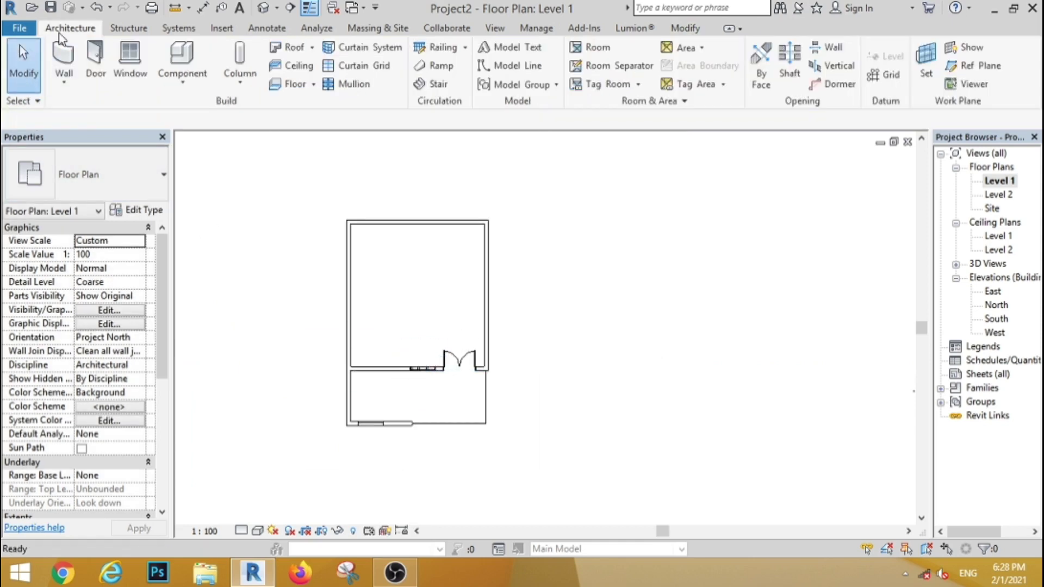
- Place one M_Fixed 0406 x 1830mm window in the large room's east wall, about 4' 3" north of the corner by the door
click(130, 63)
scroll(492, 323, up, 4)
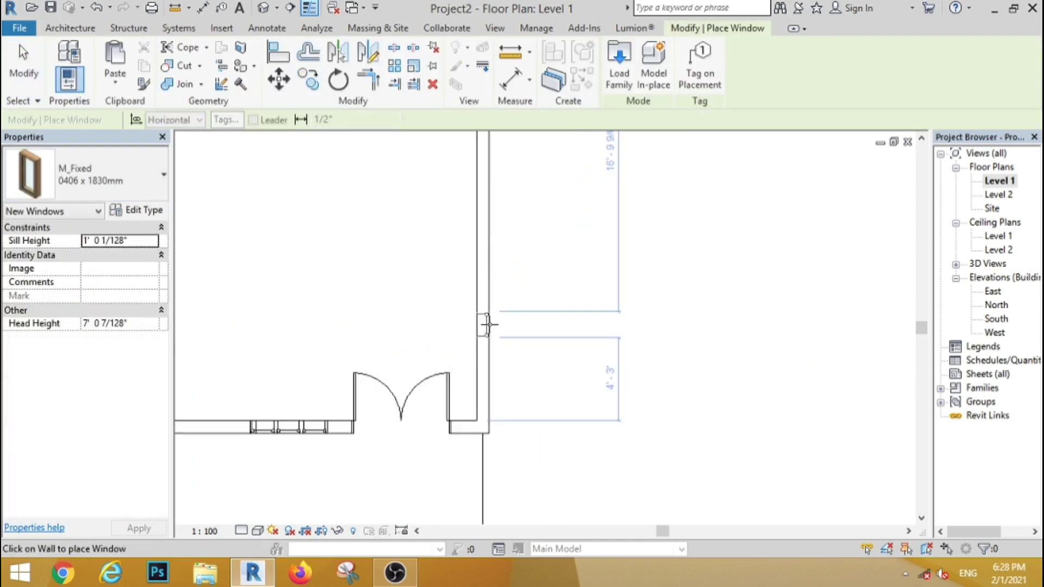
click(492, 322)
key(Escape)
key(Escape)
- Copy the east wall window twice northward, edge to edge, making a row of three
scroll(530, 318, up, 2)
drag(321, 255, 539, 403)
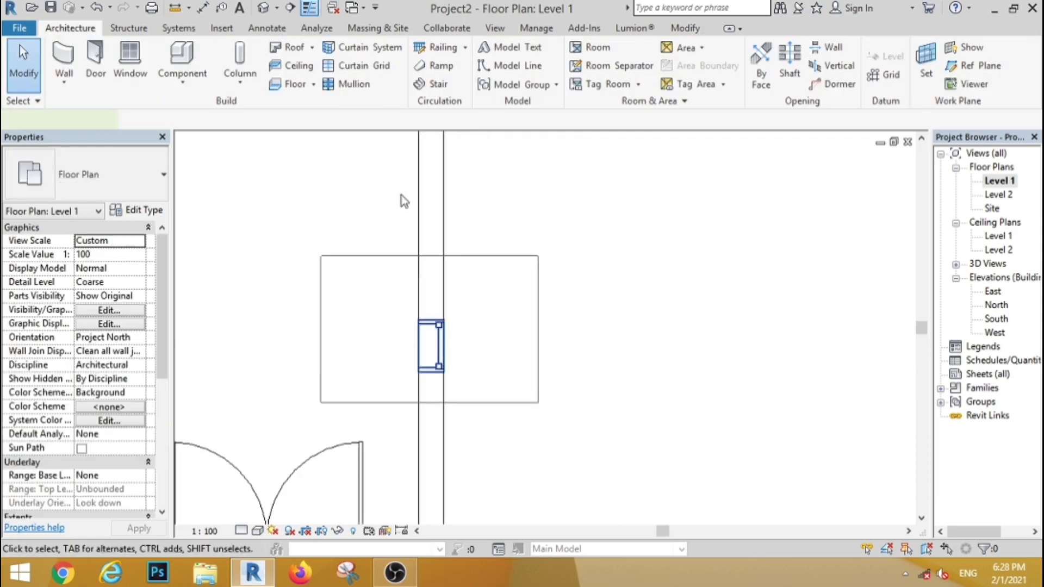
click(314, 86)
scroll(439, 375, up, 3)
click(402, 369)
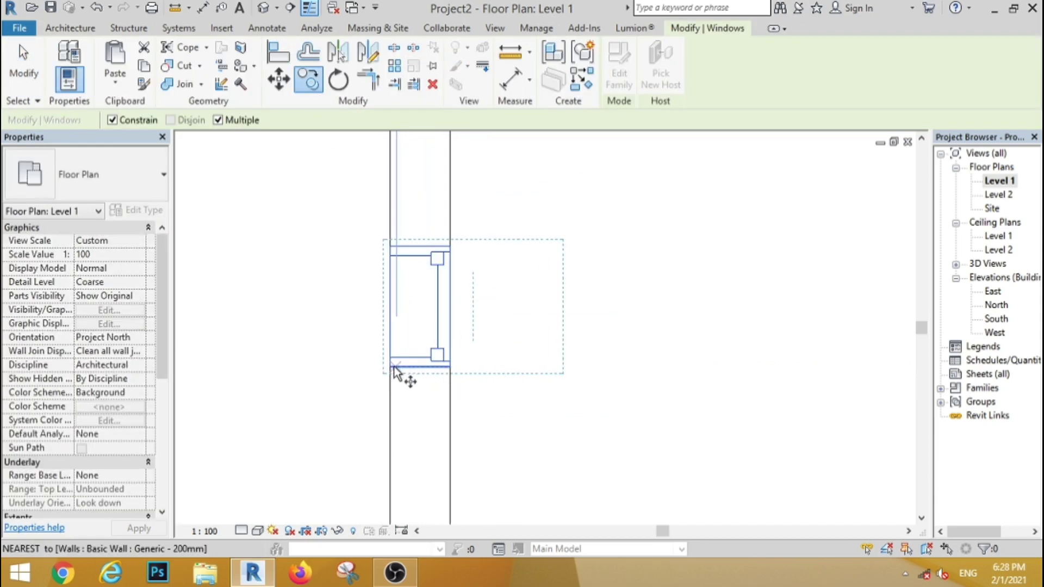
click(396, 245)
scroll(389, 159, down, 3)
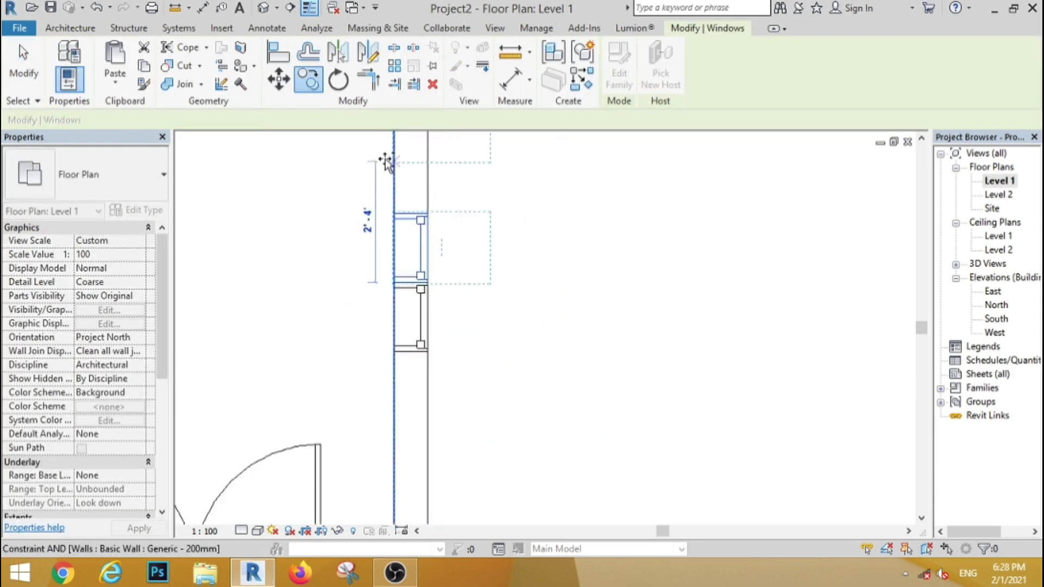
scroll(402, 256, up, 4)
click(403, 263)
click(25, 70)
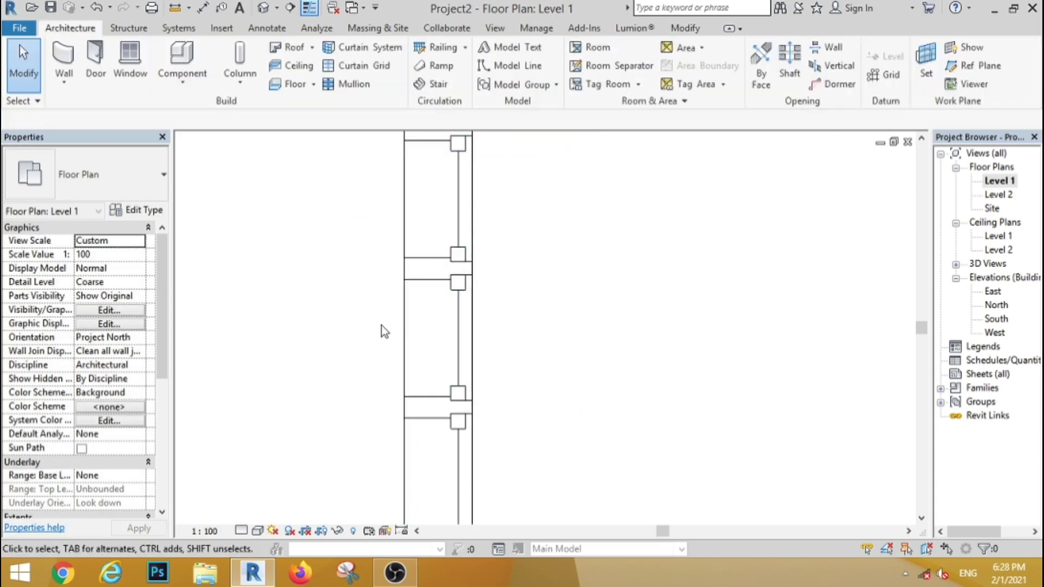
- Copy the row of three windows northward along the same wall, placing the second row near the wall's far end
scroll(359, 305, down, 3)
drag(320, 248, 419, 454)
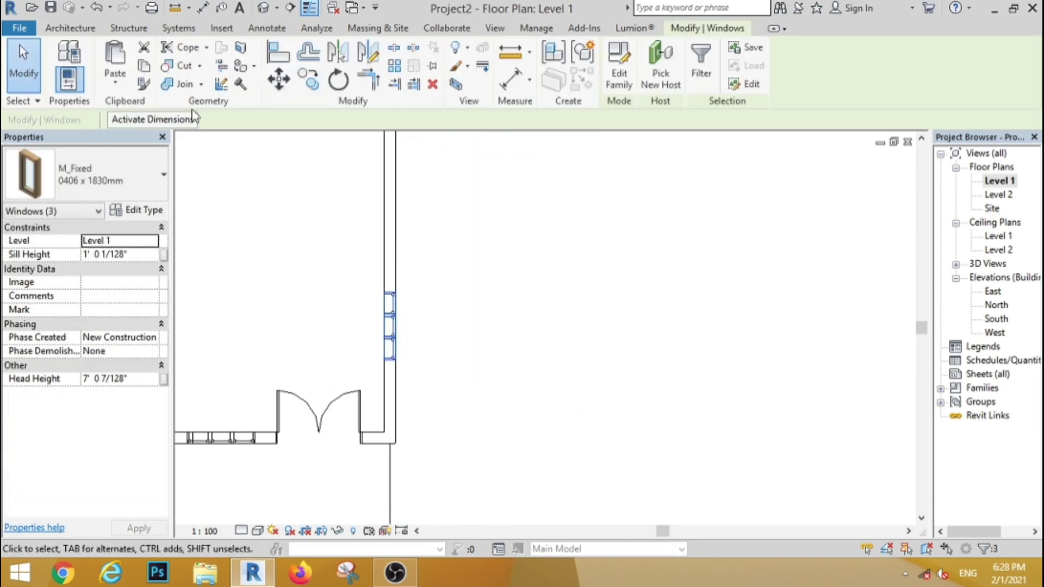
click(308, 80)
scroll(468, 345, down, 2)
click(463, 342)
click(470, 221)
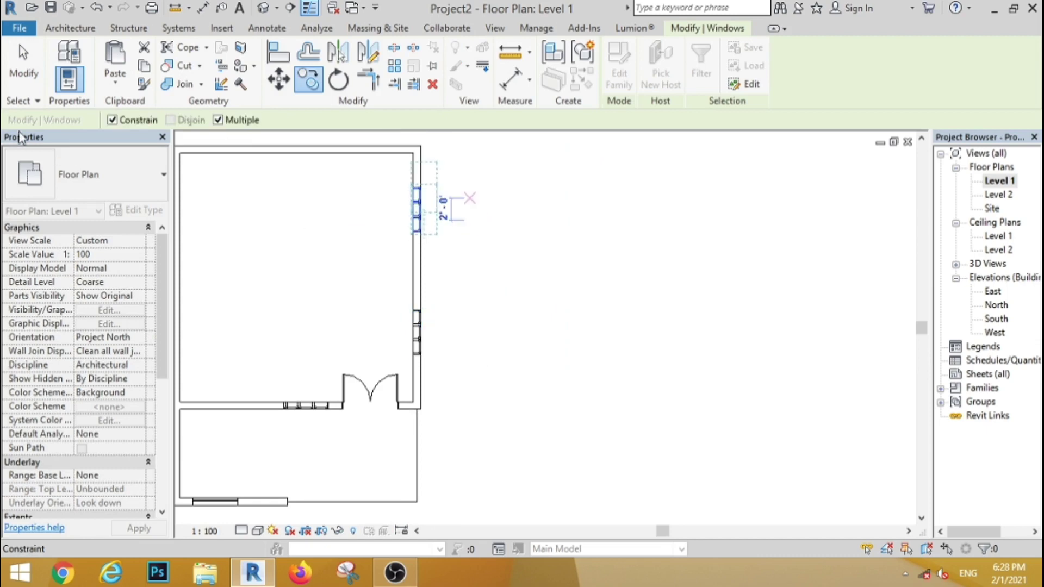
click(24, 71)
- Start an in-place model component in the Casework category, keeping the suggested name
scroll(534, 360, down, 3)
scroll(569, 410, up, 2)
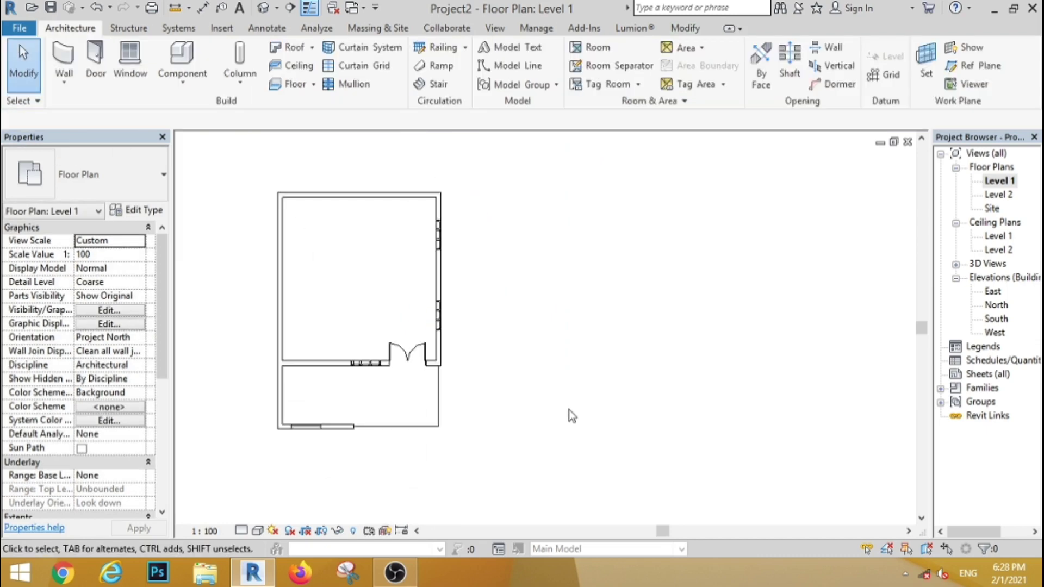
click(182, 82)
click(207, 141)
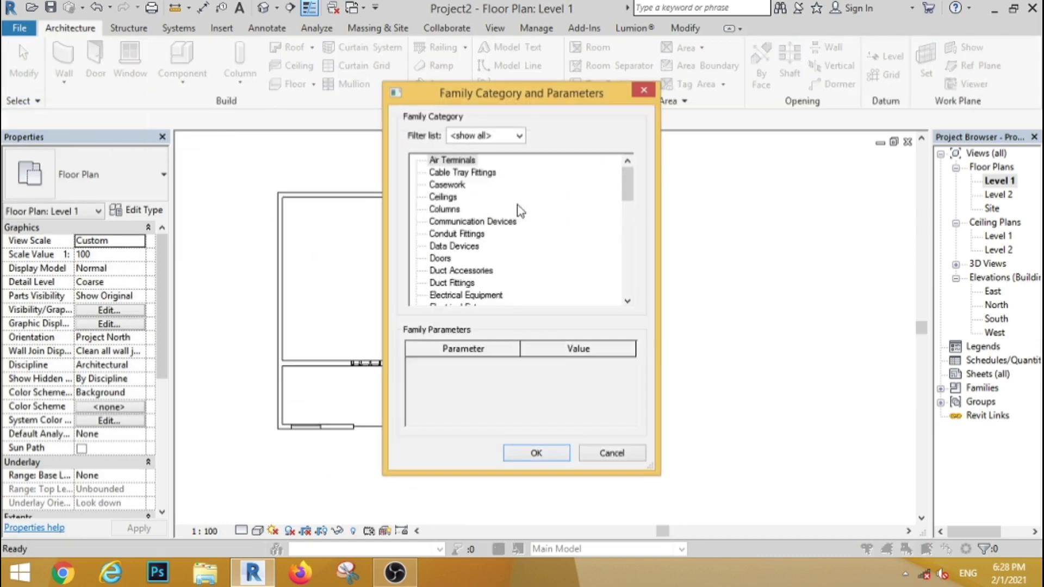
click(549, 454)
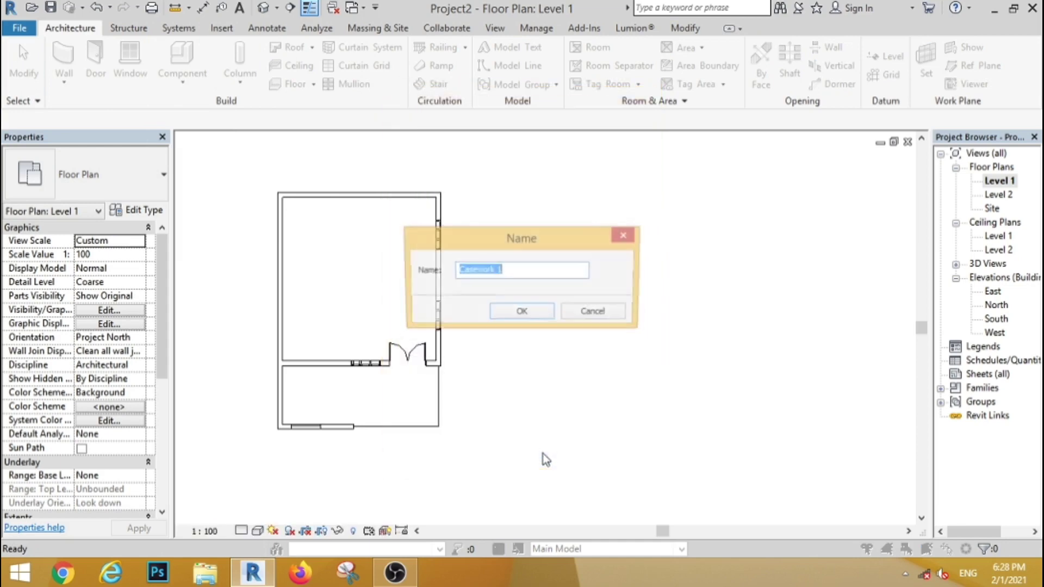
click(516, 314)
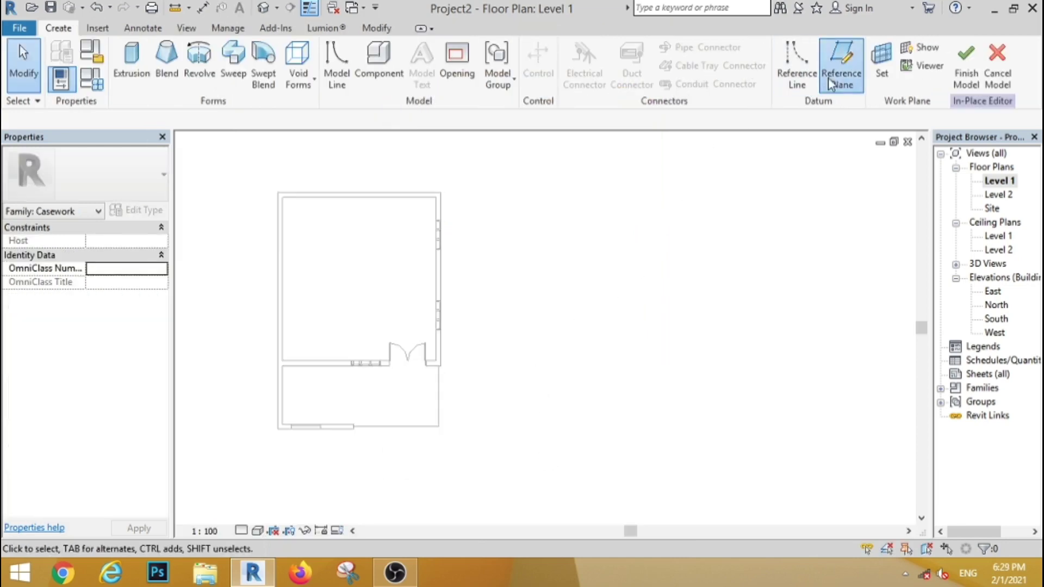
- Draw a horizontal reference plane along the outer face of the south wall, extending east past the building
click(835, 57)
scroll(275, 429, up, 2)
click(282, 424)
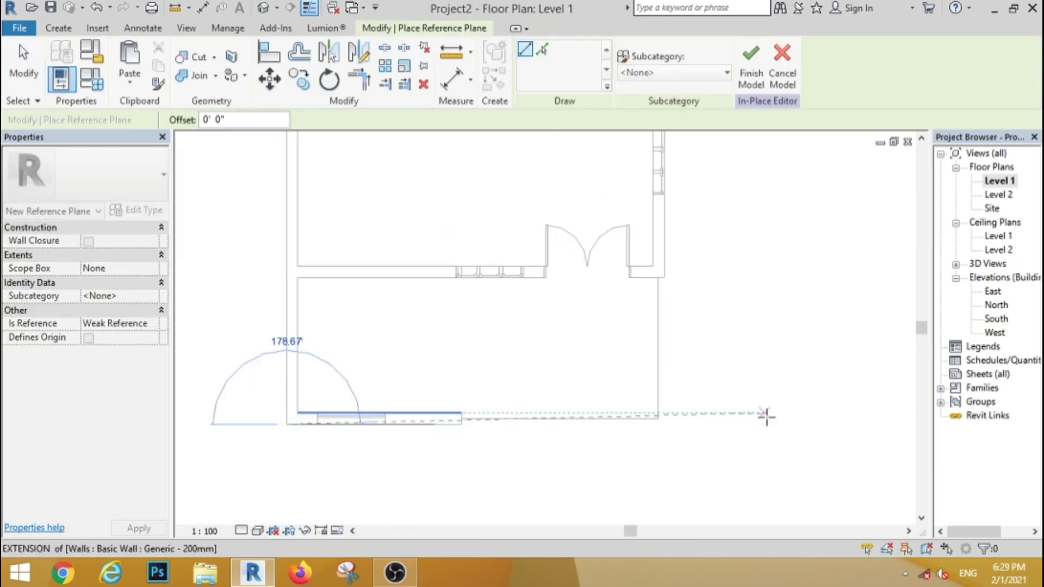
scroll(783, 426, up, 2)
click(783, 423)
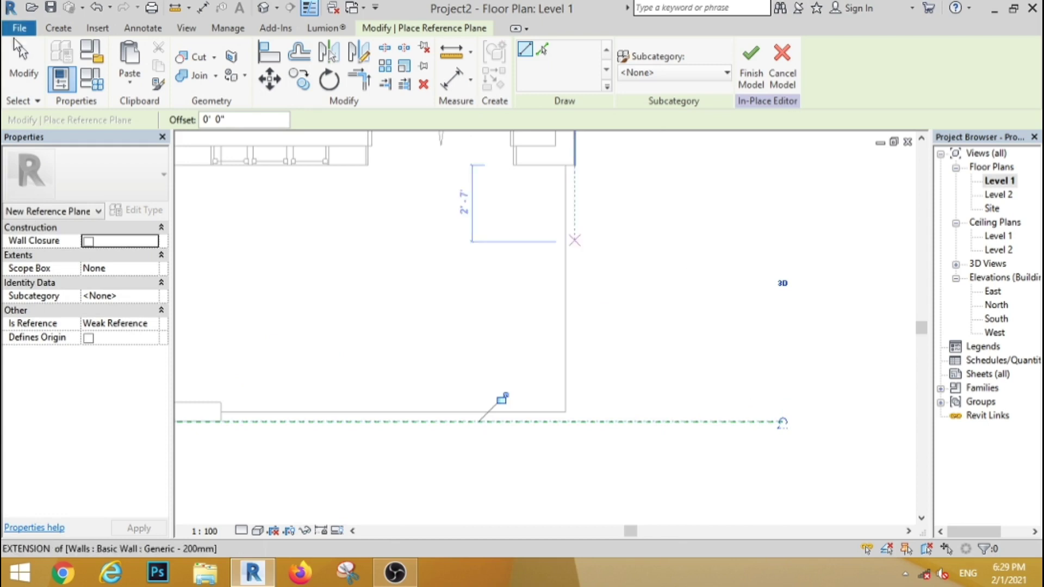
key(Escape)
key(Escape)
- Start an extrusion in the South elevation with Reference Plane : fw as its work plane
double_click(991, 321)
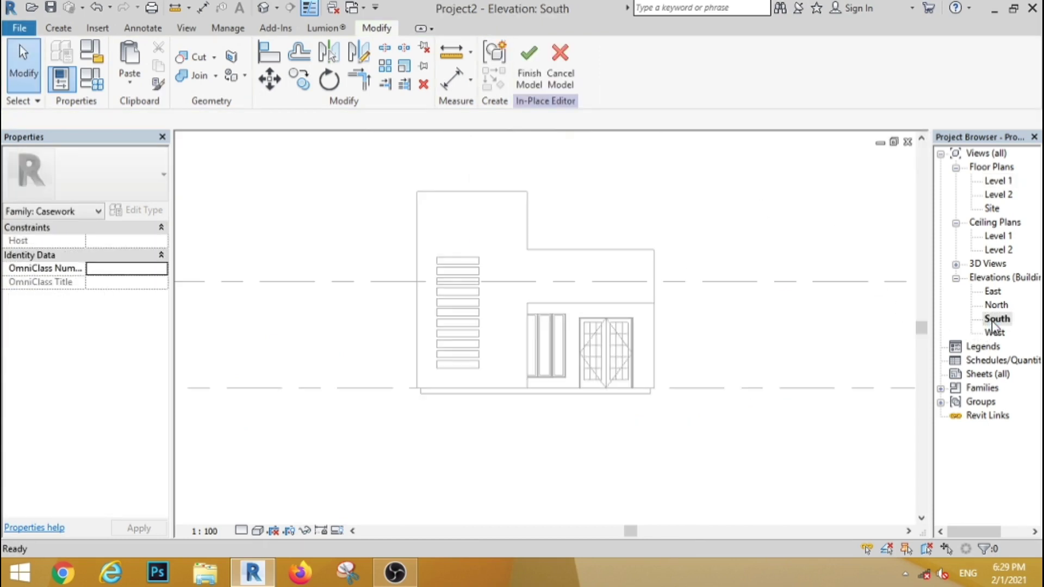
scroll(571, 361, down, 2)
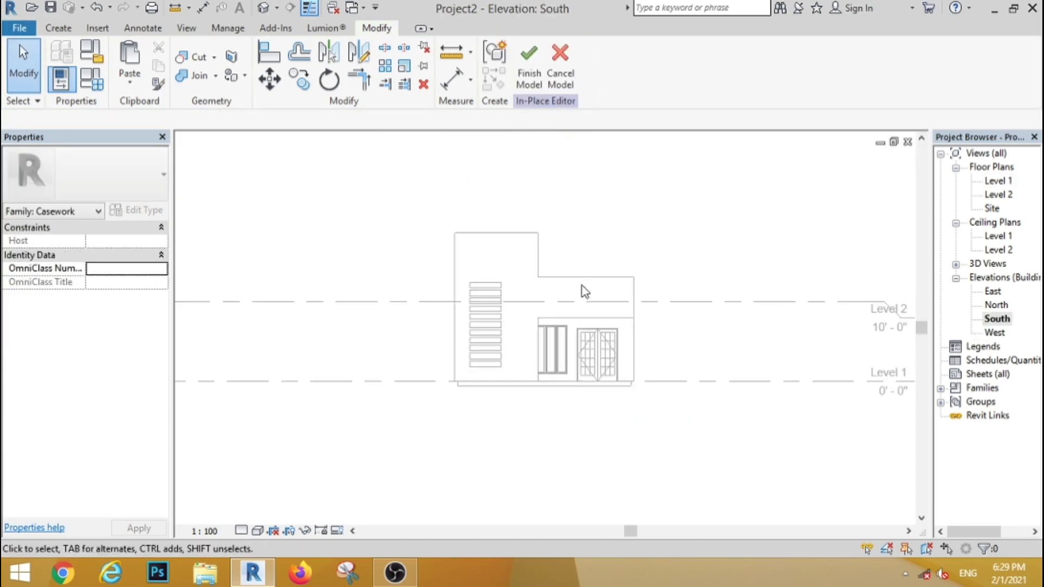
scroll(539, 225, up, 1)
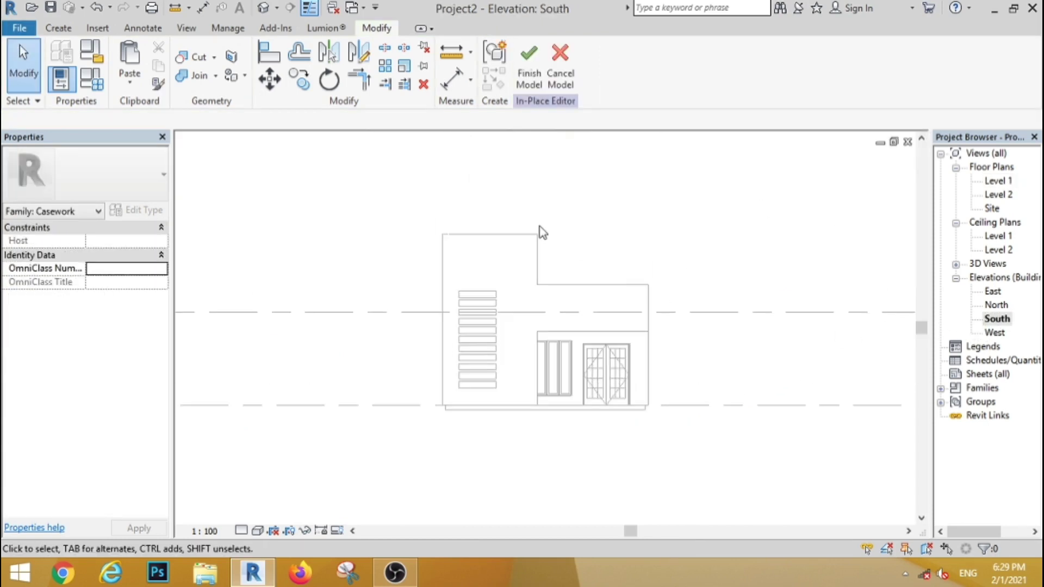
click(58, 28)
click(131, 63)
click(509, 285)
click(508, 317)
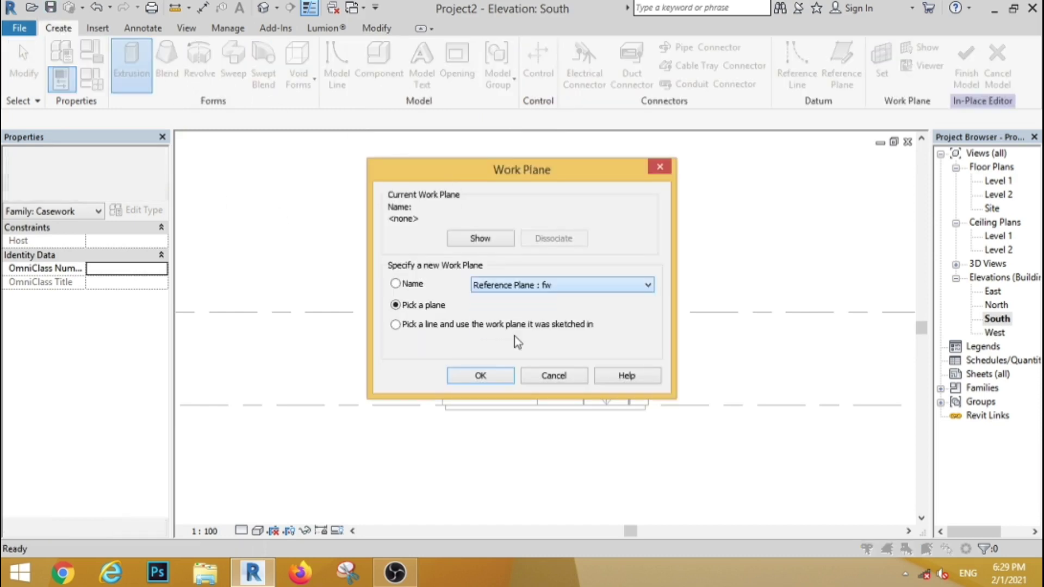
click(488, 375)
- Sketch a rectangle about 12' 0" by 0' 5" on top of the tall wall, overhanging toward the lower part, and finish the 1' 0" extrusion
click(575, 49)
scroll(499, 242, up, 3)
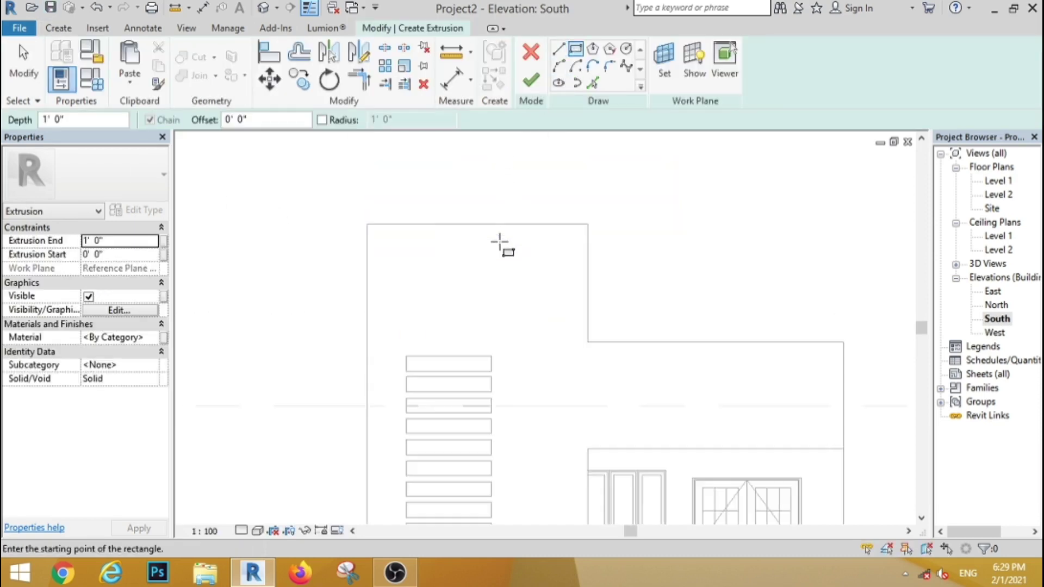
scroll(424, 237, up, 1)
click(360, 219)
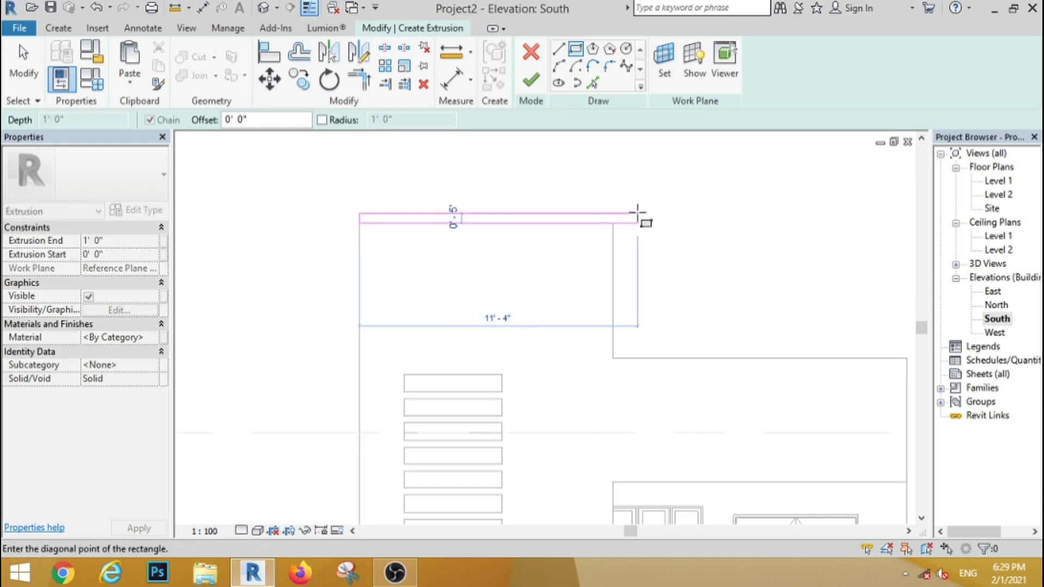
click(654, 213)
key(Escape)
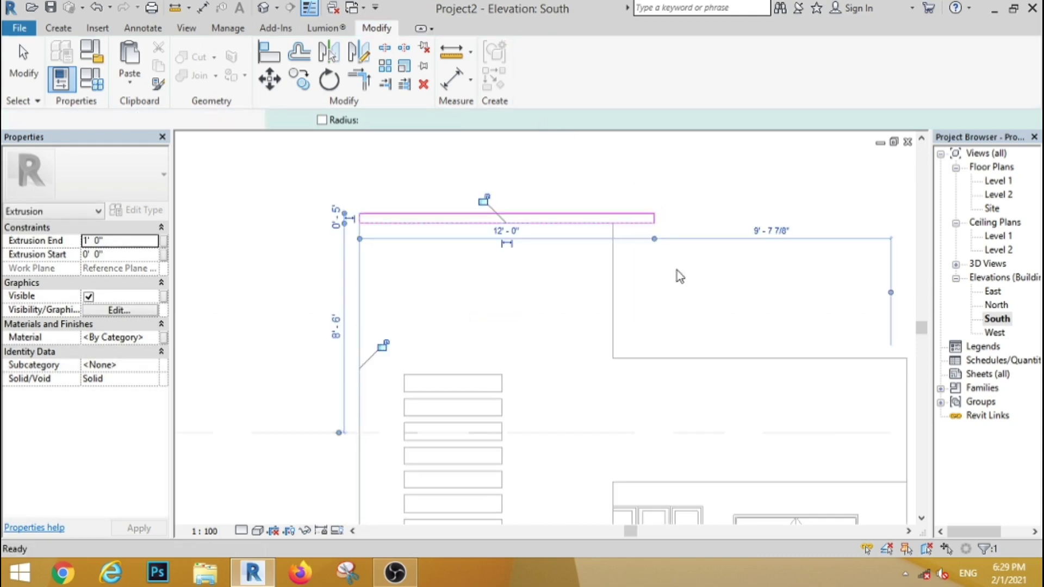
click(531, 81)
scroll(472, 182, down, 4)
- Start another extrusion on Reference Plane : fw, with the Rectangle tool for its sketch
click(58, 28)
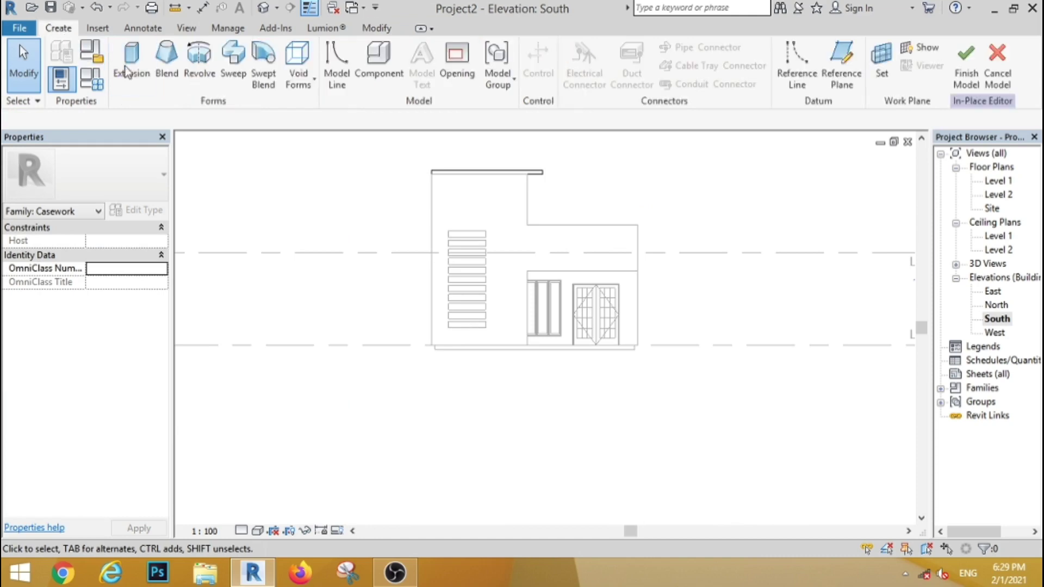
click(131, 65)
click(507, 286)
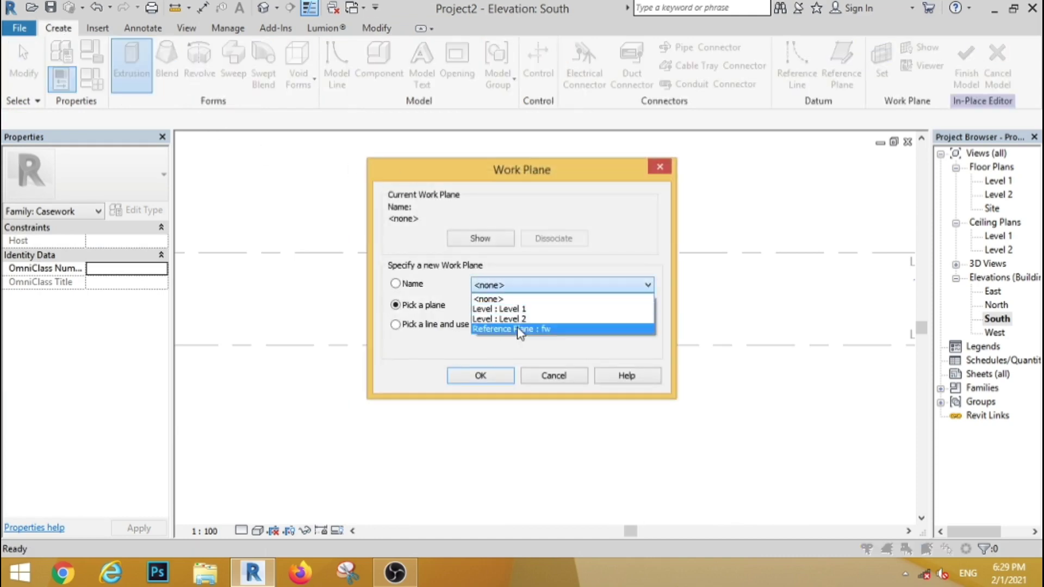
click(522, 334)
click(481, 375)
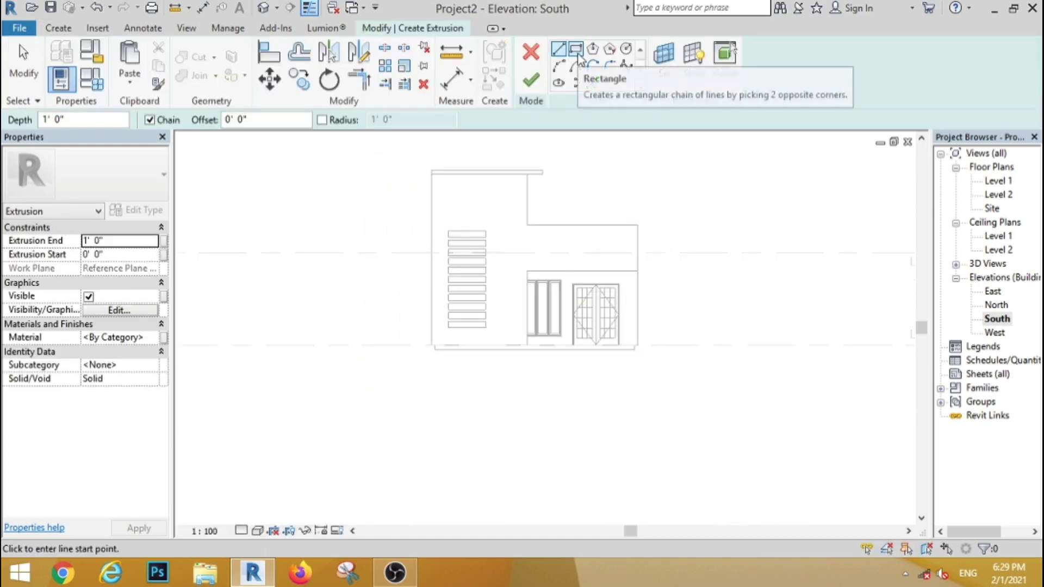
click(575, 49)
- Sketch an outer frame rectangle about 10' 8" by 18' 11" around the tall wall's face, down to Level 1
scroll(522, 185, up, 3)
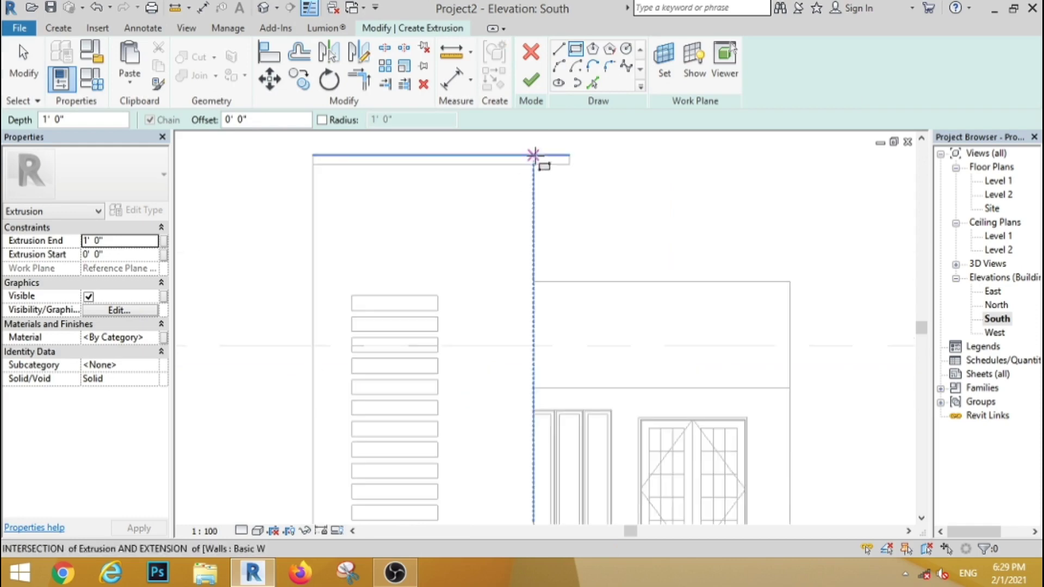
click(536, 159)
scroll(467, 236, down, 1)
scroll(466, 235, down, 1)
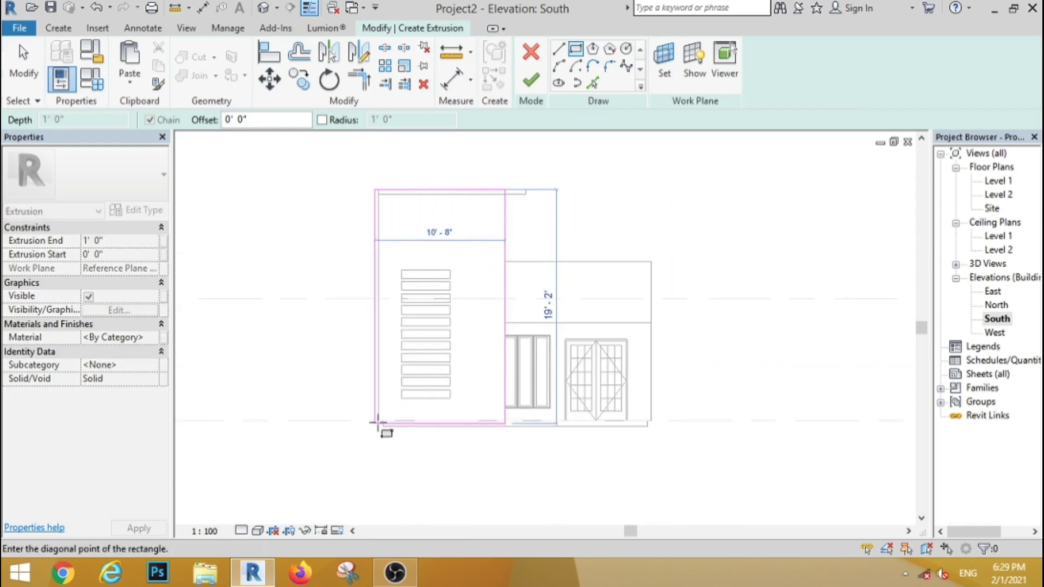
click(379, 420)
scroll(461, 187, up, 2)
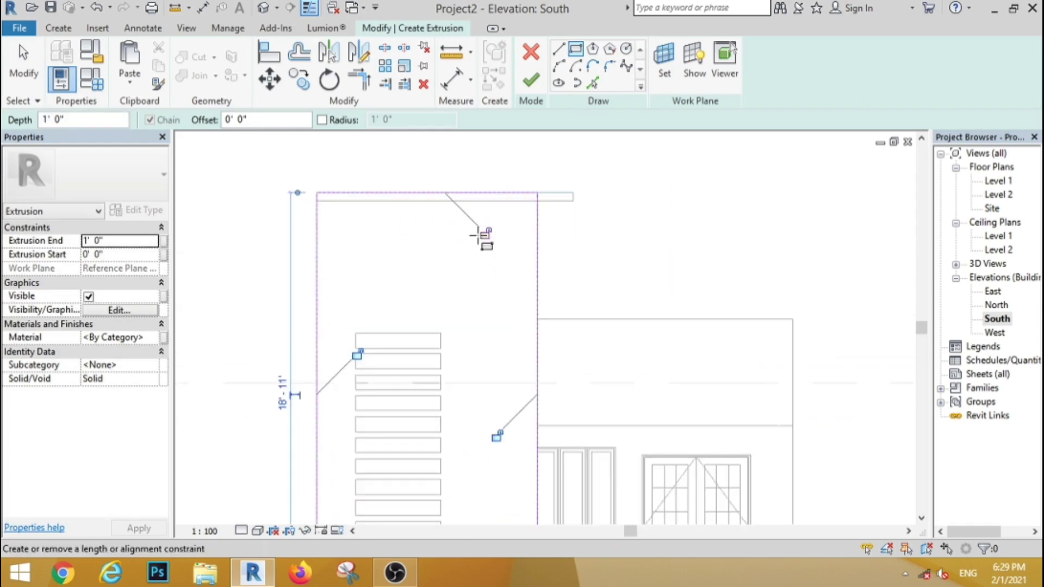
- Sketch an inner rectangle about 7' 4" by 17' 1" inside the tall wall's frame and finish the 1' 0" extrusion
scroll(474, 235, up, 1)
click(523, 207)
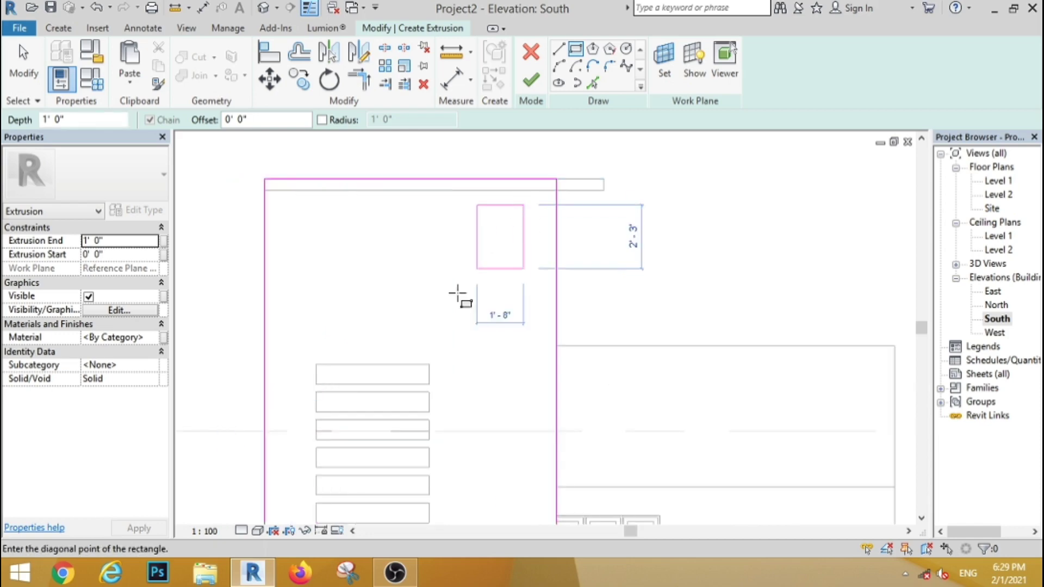
scroll(460, 286, down, 4)
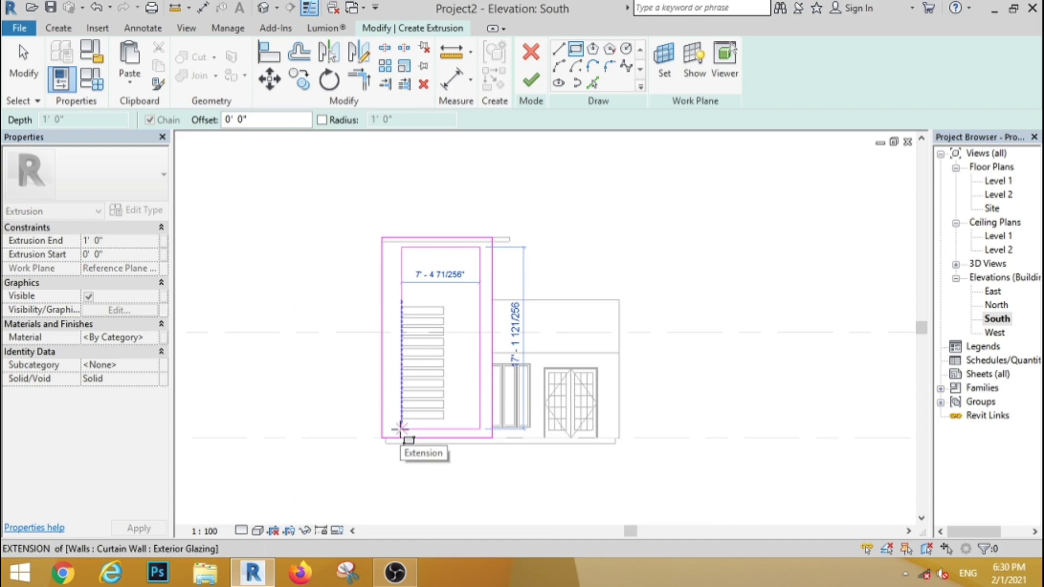
click(401, 429)
click(30, 69)
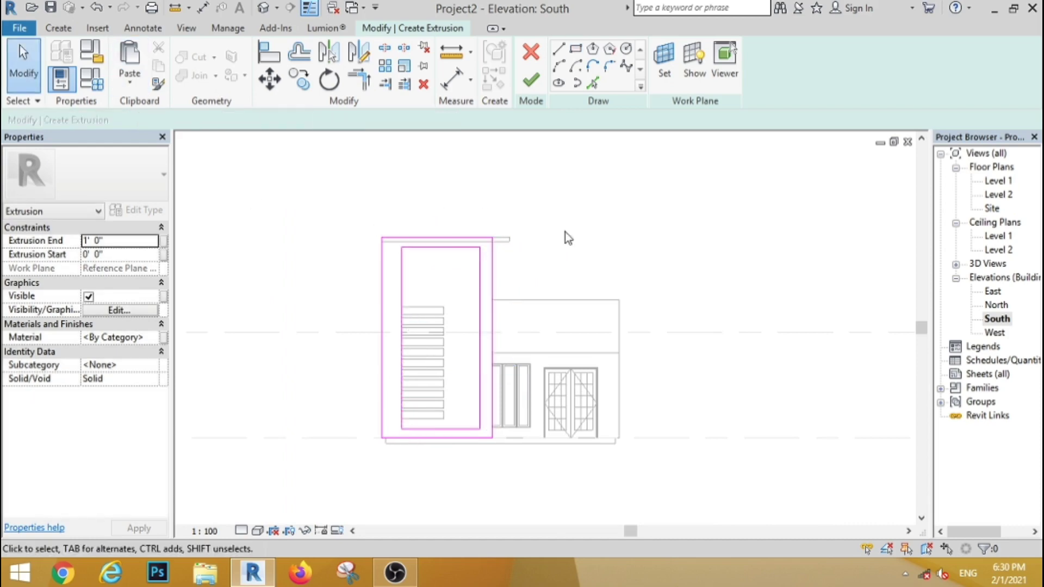
scroll(431, 226, down, 2)
scroll(431, 229, up, 2)
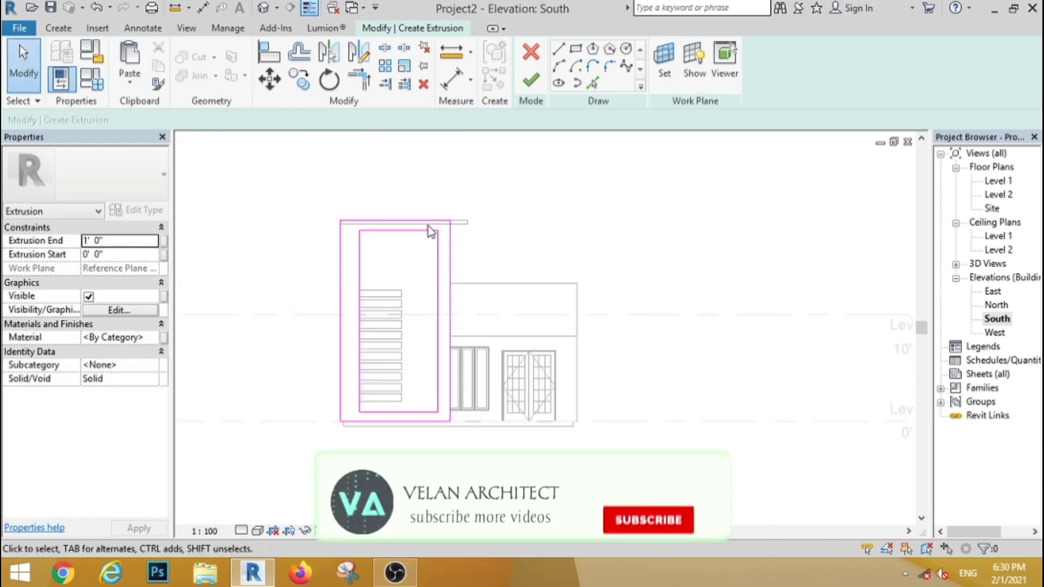
click(526, 82)
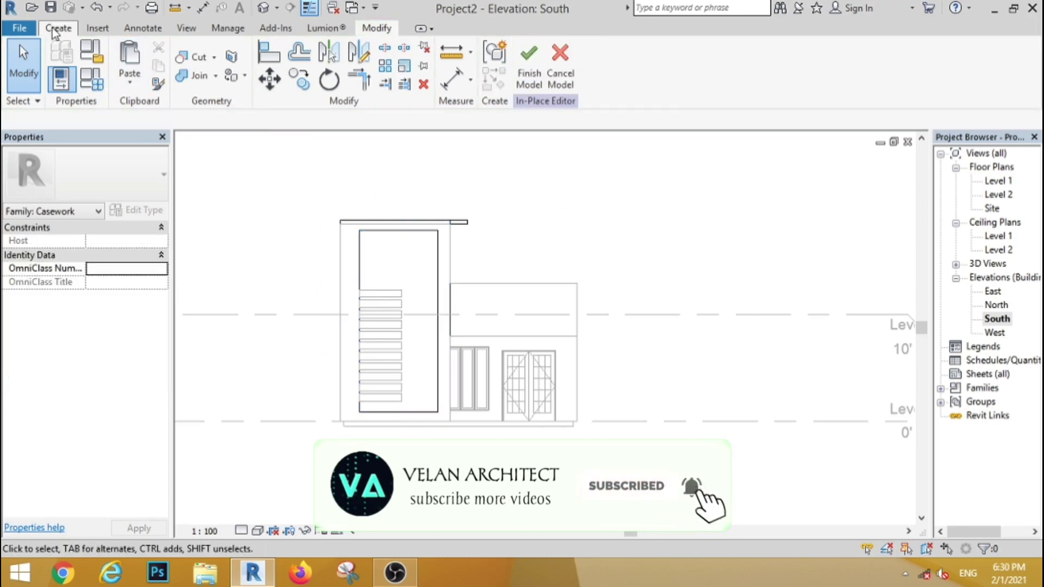
- Start a further extrusion with Reference Plane : fw as the work plane
click(57, 28)
click(132, 65)
click(489, 285)
click(511, 335)
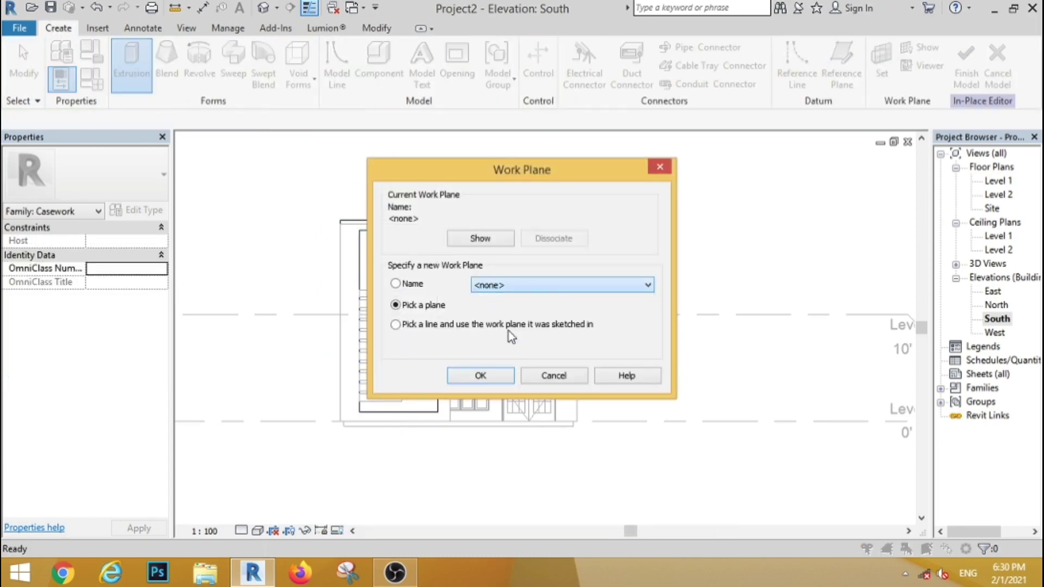
click(479, 376)
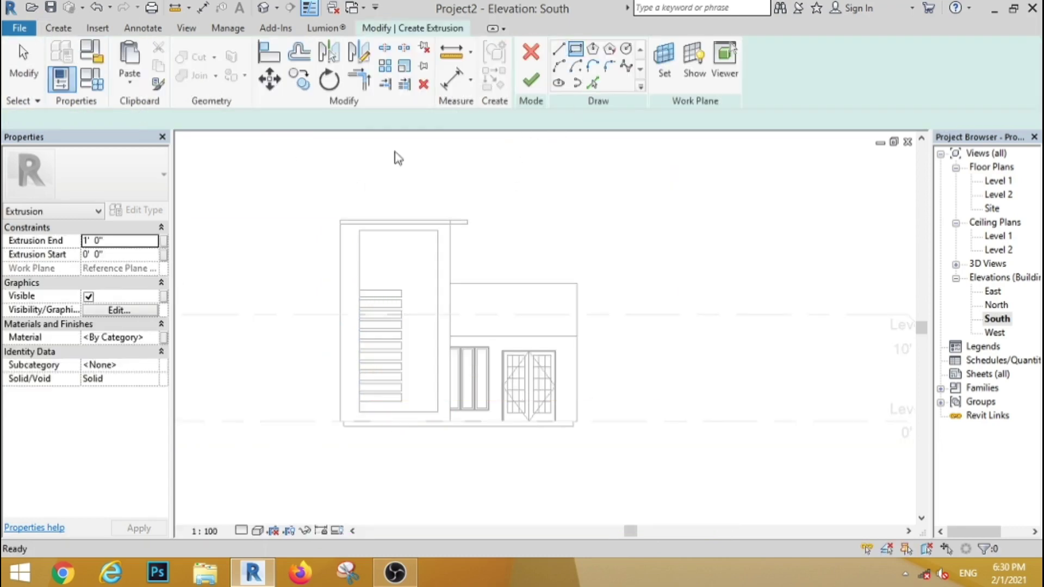
- Sketch two nested rectangles over the tall wall, about 9' 4" by 21' 11" and 5' 10" by 18' 1"
click(325, 188)
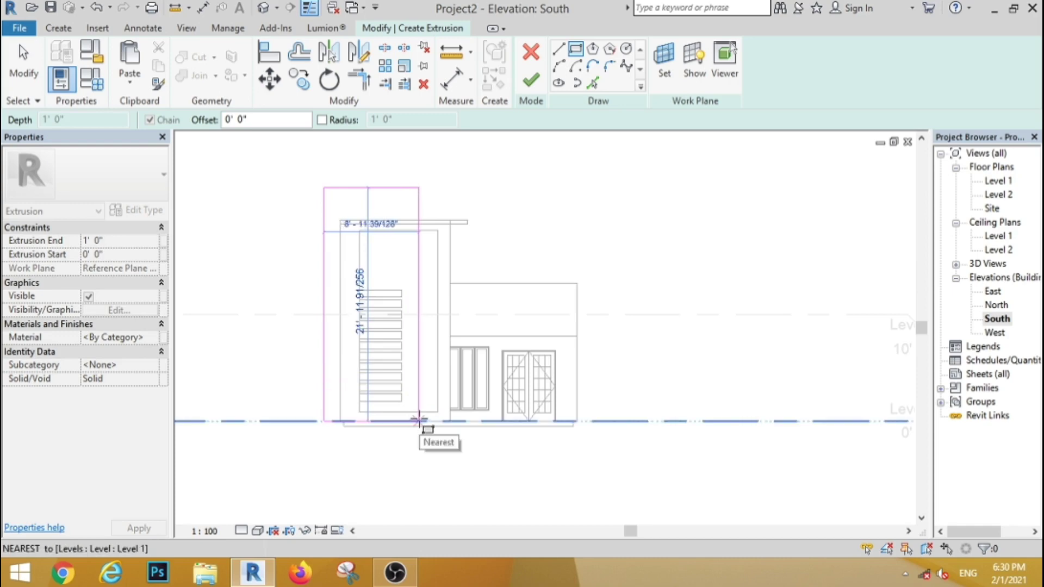
click(423, 420)
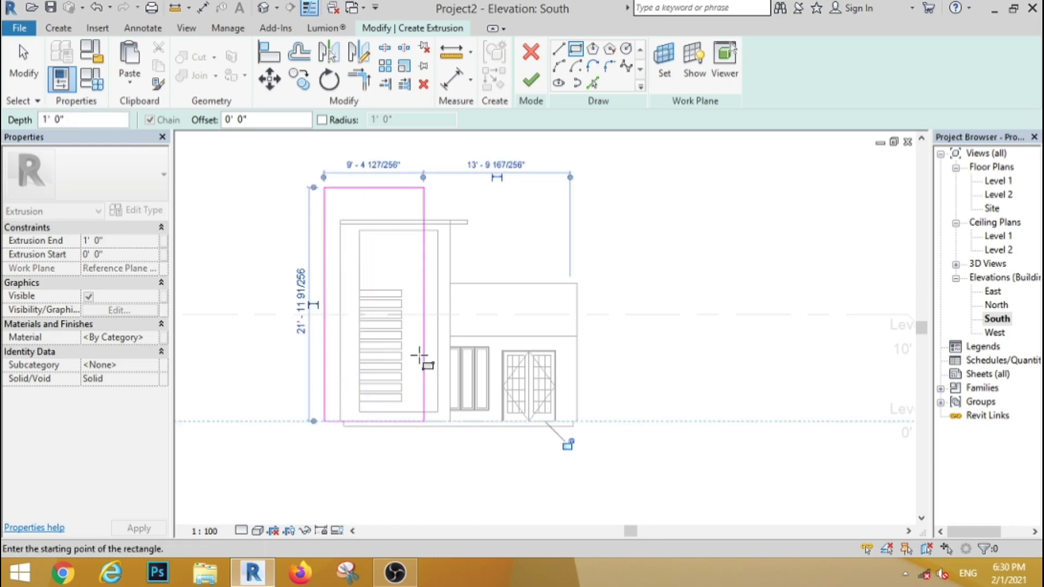
scroll(420, 356, up, 2)
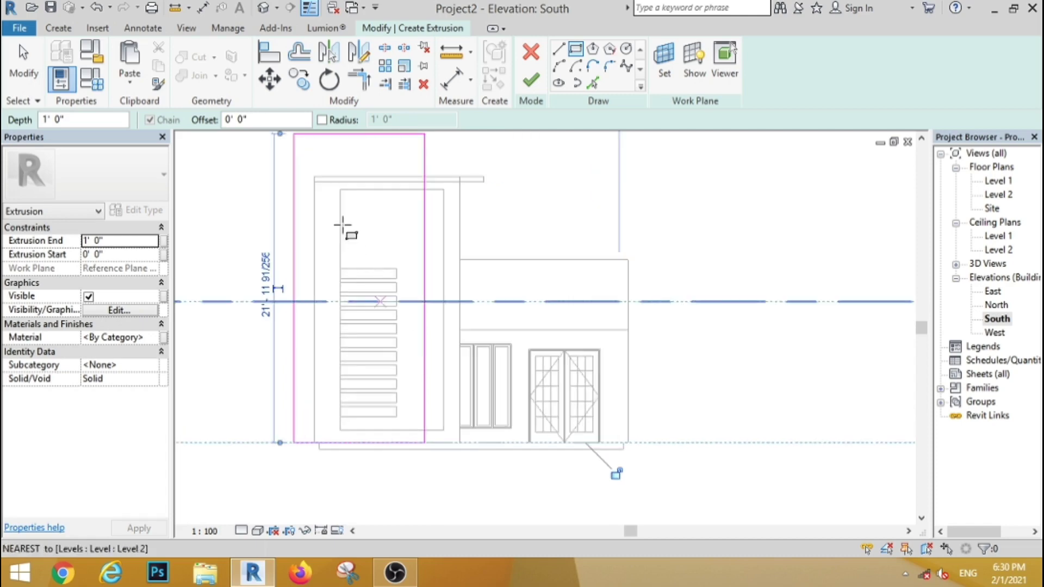
click(315, 176)
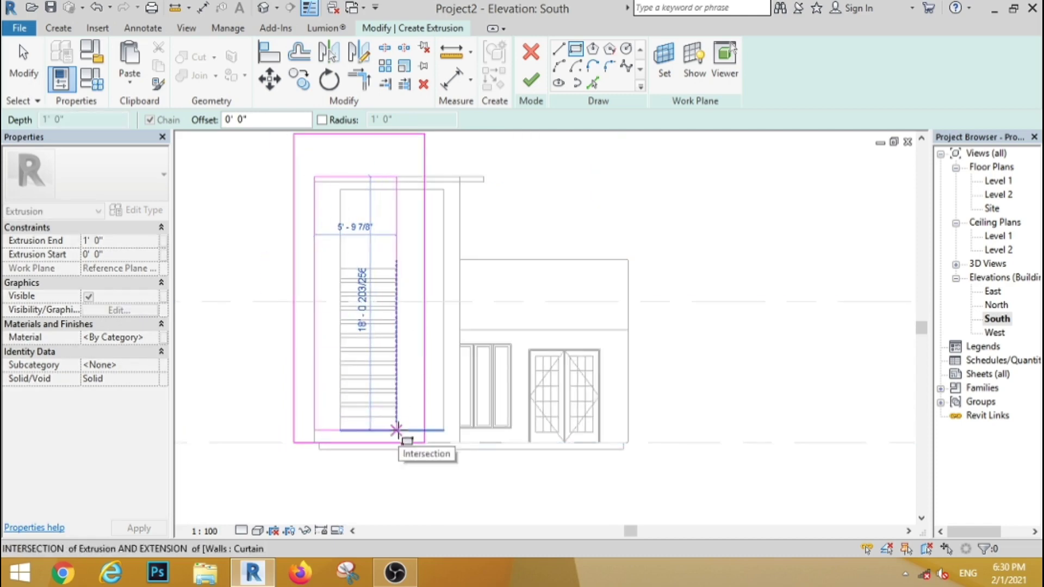
click(396, 429)
- Sketch a narrow vertical strip between the two nested rectangles' east edges, starting at the frame's inner top edge, and finish the 1' 0" extrusion
scroll(410, 212, up, 3)
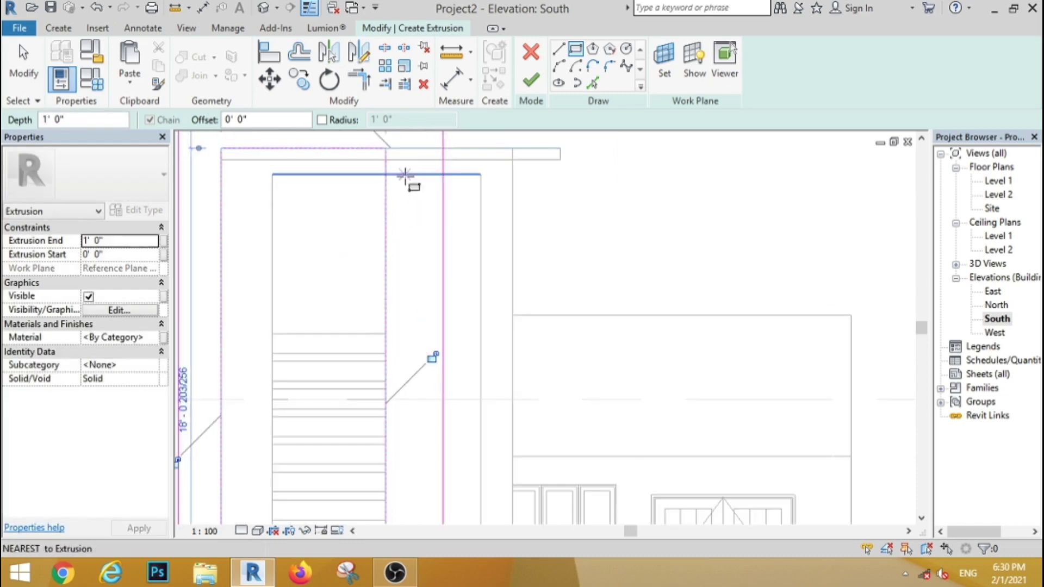
click(406, 174)
scroll(429, 299, down, 3)
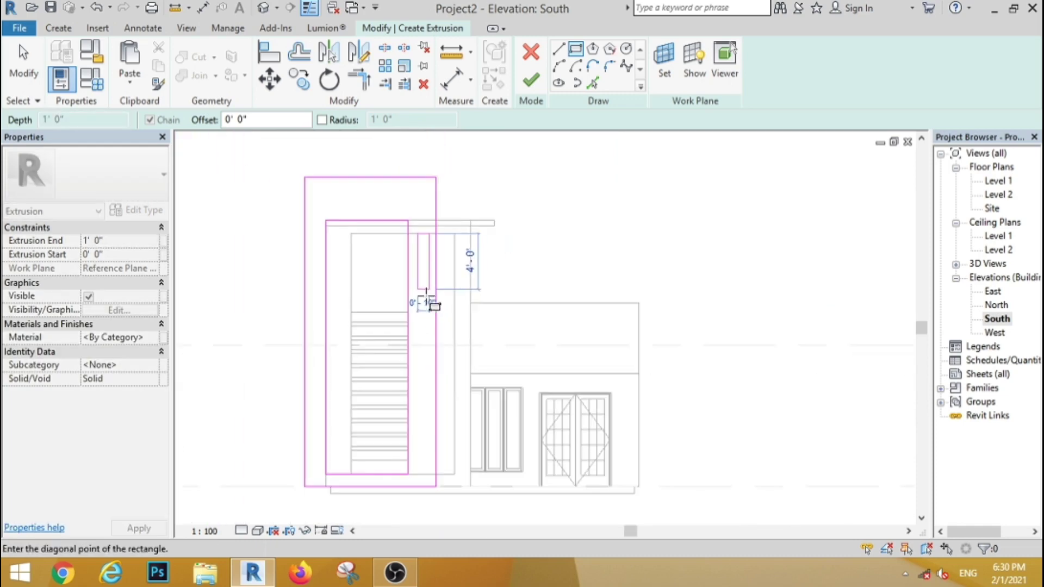
click(435, 453)
click(531, 80)
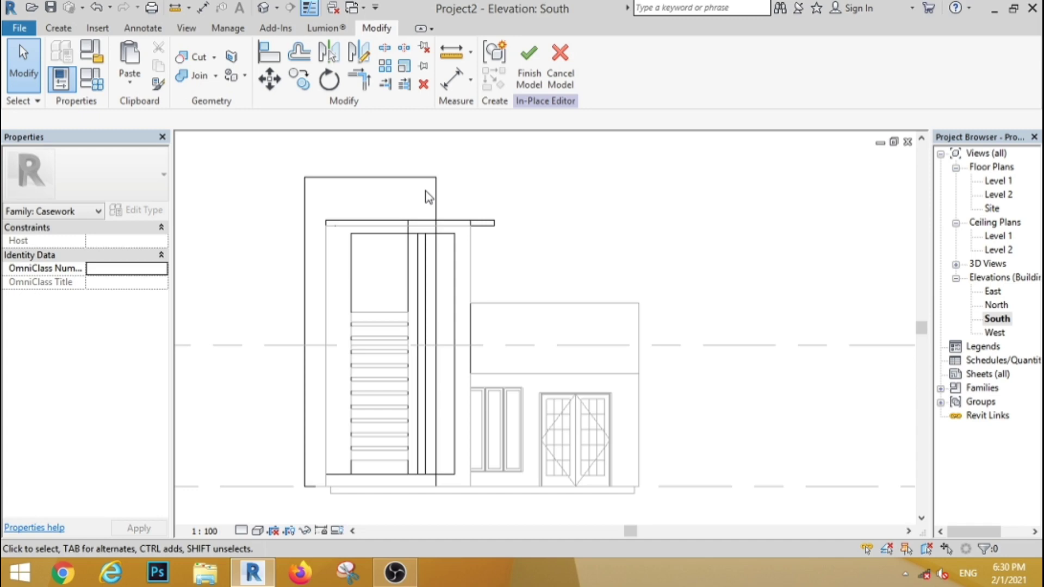
- Start an extrusion for the lower block's facade, using Reference Plane : fw as its work plane
click(58, 30)
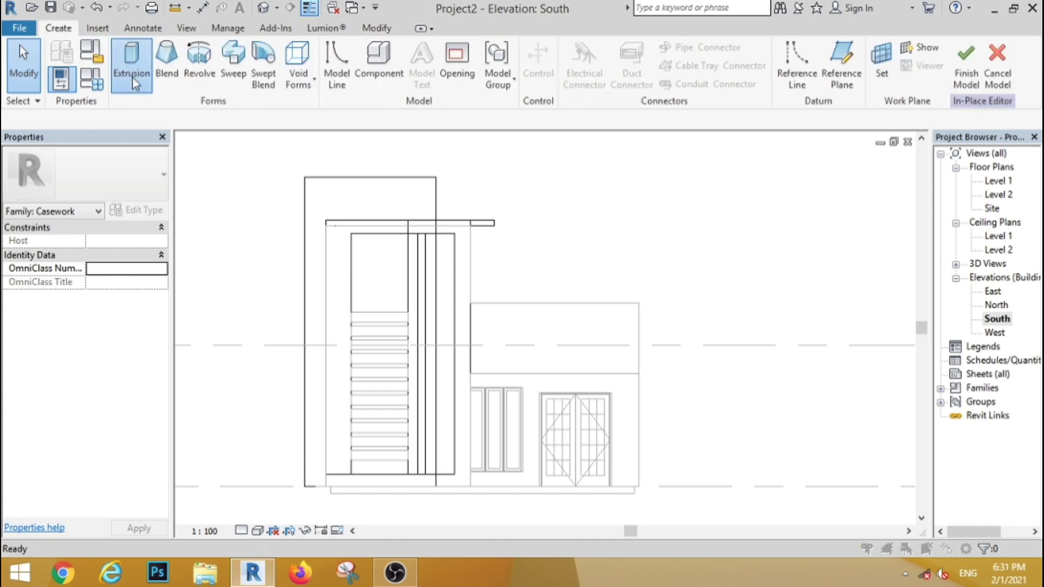
click(132, 64)
click(560, 285)
click(531, 326)
click(396, 284)
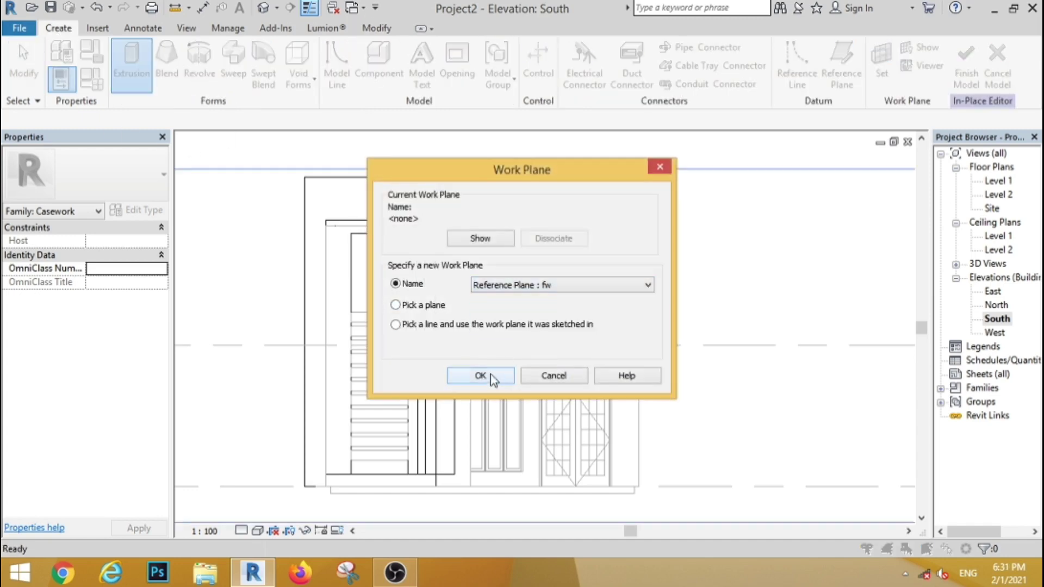
click(480, 375)
- Sketch a rectangle about 4' 7" by 1' 2" on the lower block beside the tall wall, below Level 2, and finish the 1' 0" extrusion
scroll(460, 316, up, 2)
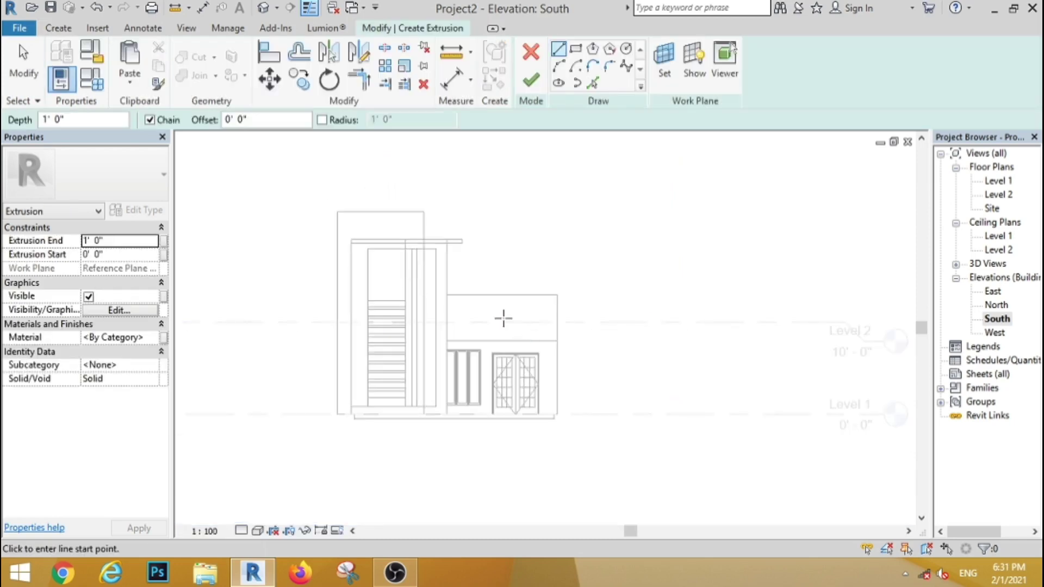
click(575, 48)
scroll(455, 346, up, 2)
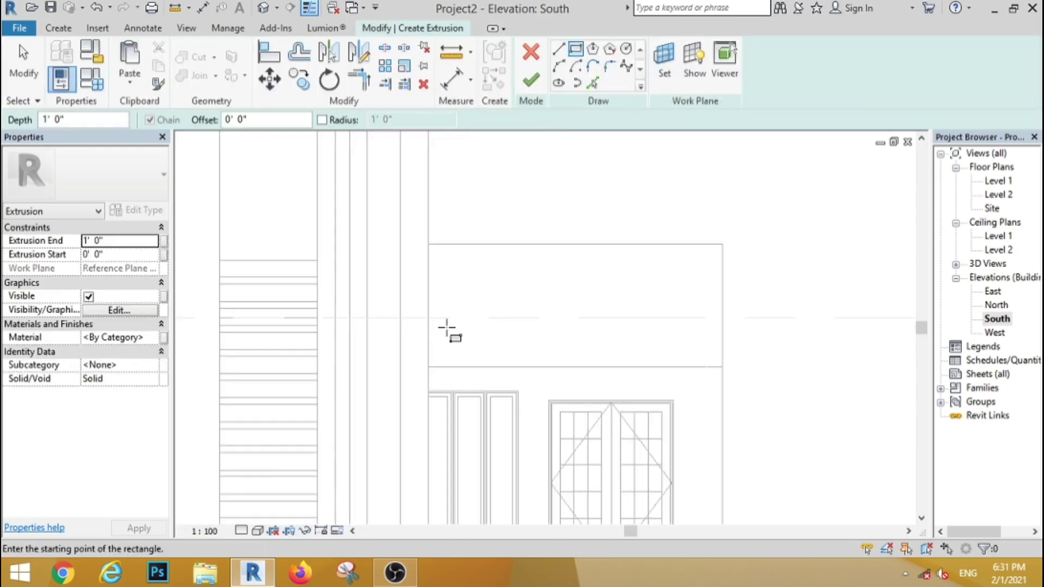
click(427, 317)
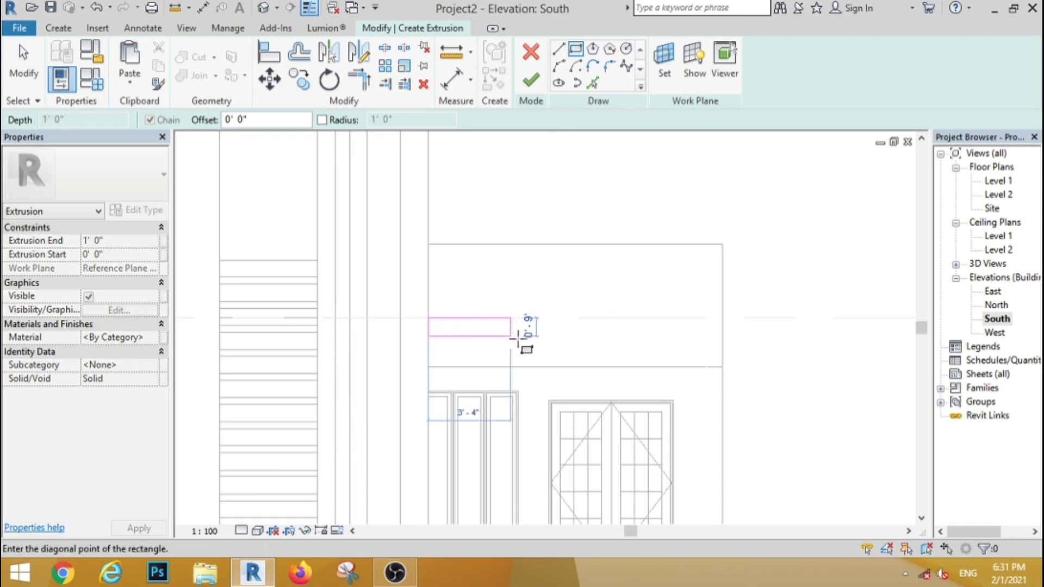
click(541, 346)
click(530, 80)
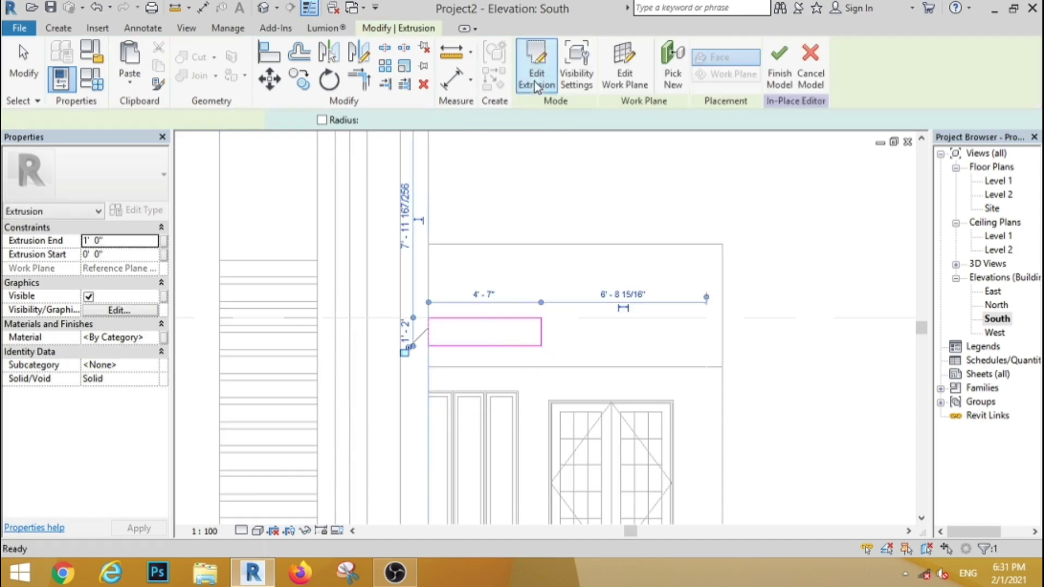
- Start one more extrusion named to Reference Plane : fw for the lower block's upper edge
click(139, 69)
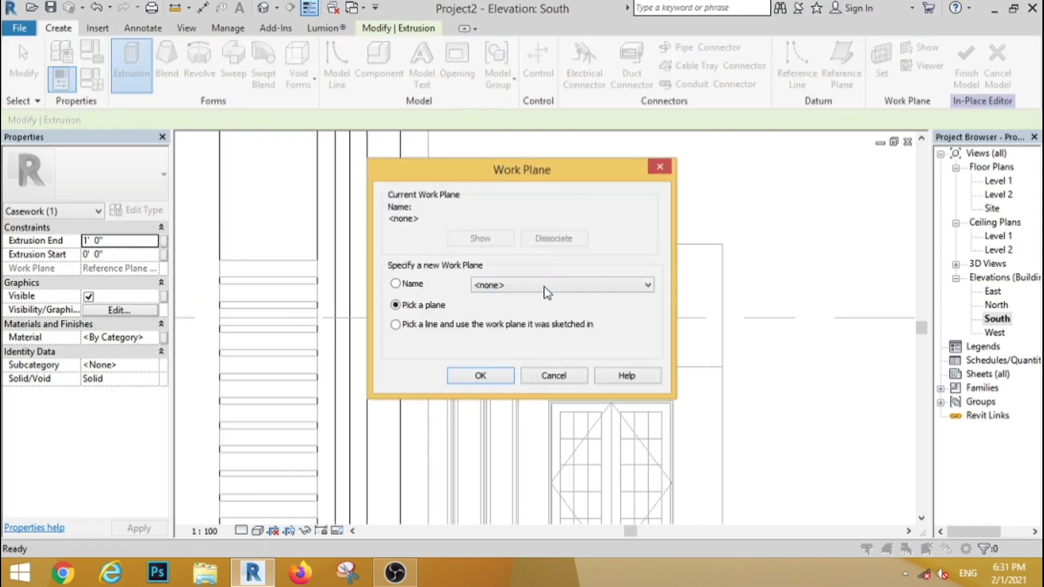
click(543, 285)
click(542, 327)
click(481, 375)
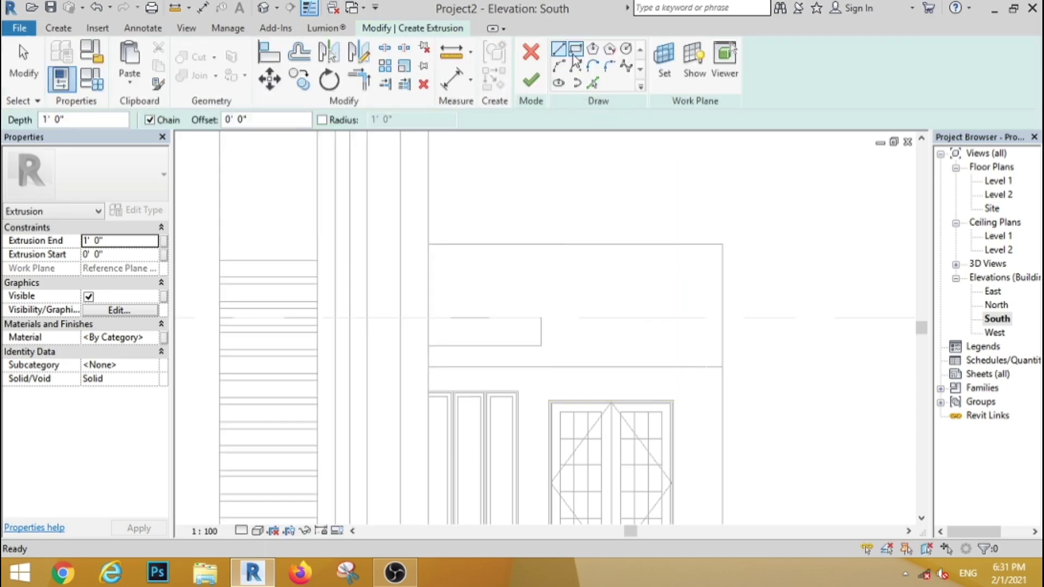
- Sketch an upright rectangle about 0' 6" by 1' 10" crossing the lower block's top edge
click(542, 273)
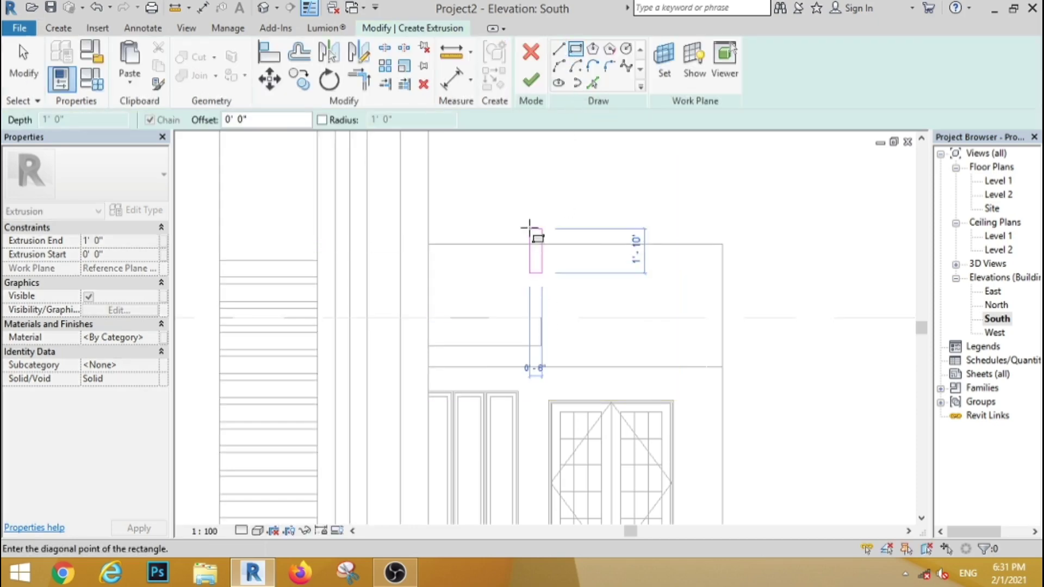
click(529, 229)
key(Escape)
key(Escape)
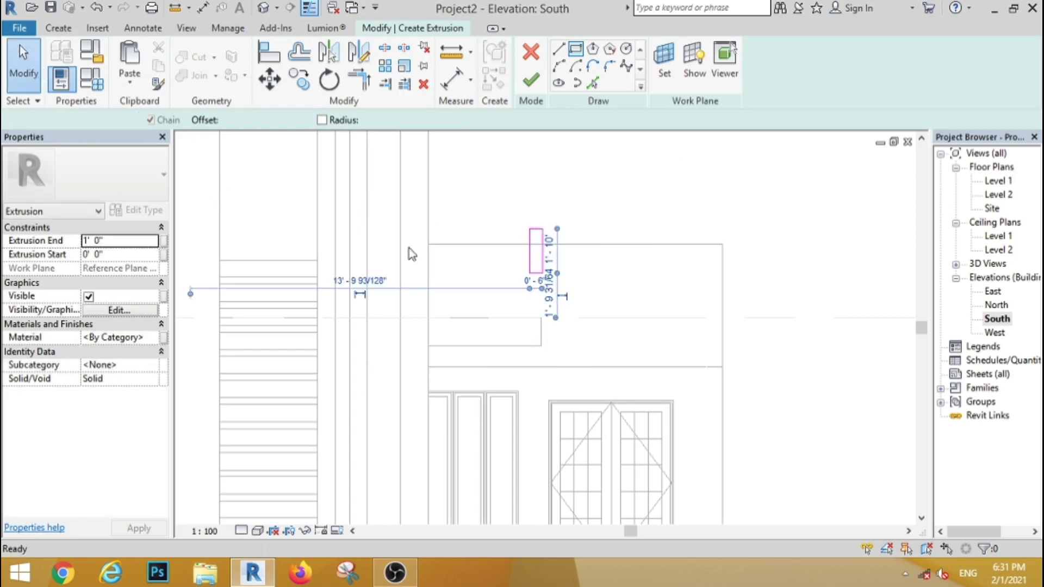
- Lengthen the upright rectangle downward to about 2' 3" and reduce its width
scroll(601, 301, up, 2)
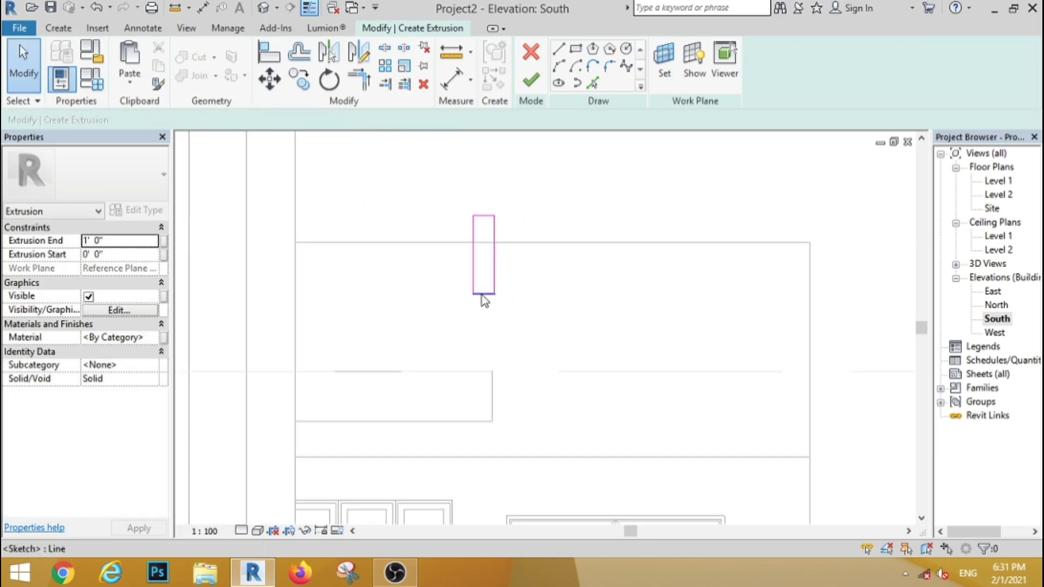
drag(482, 294, 483, 322)
click(576, 319)
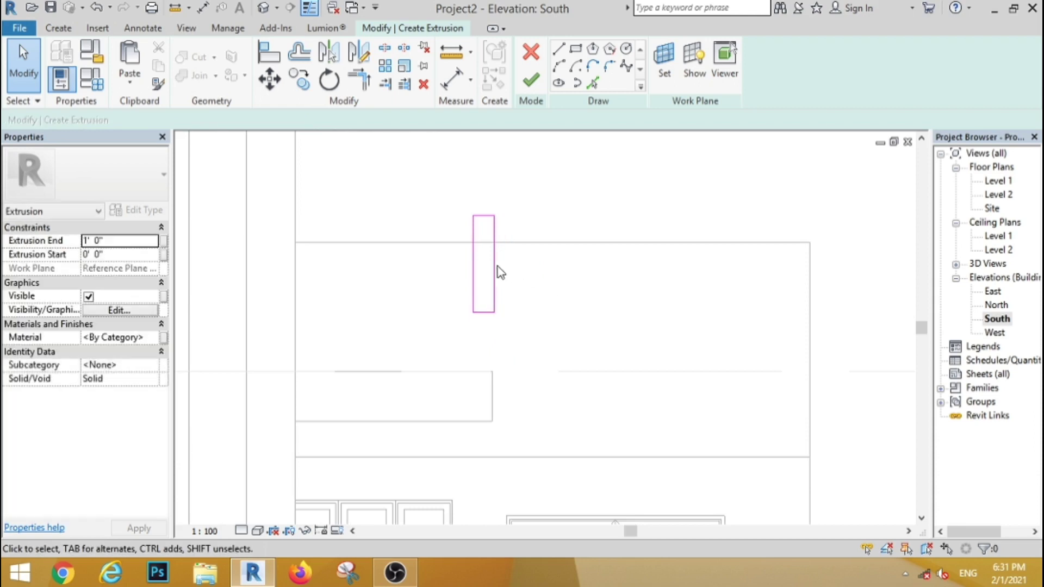
click(495, 287)
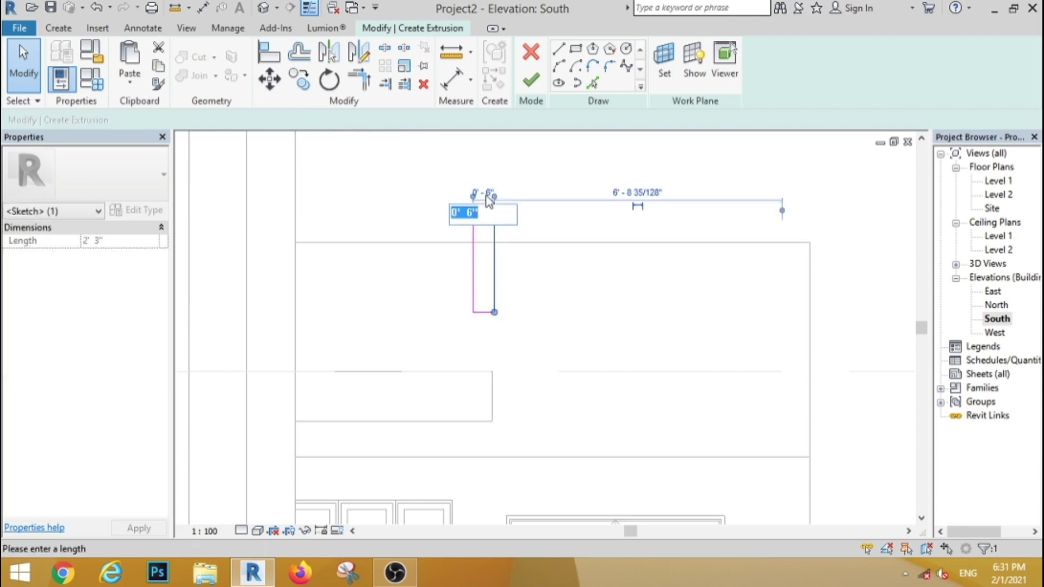
click(463, 175)
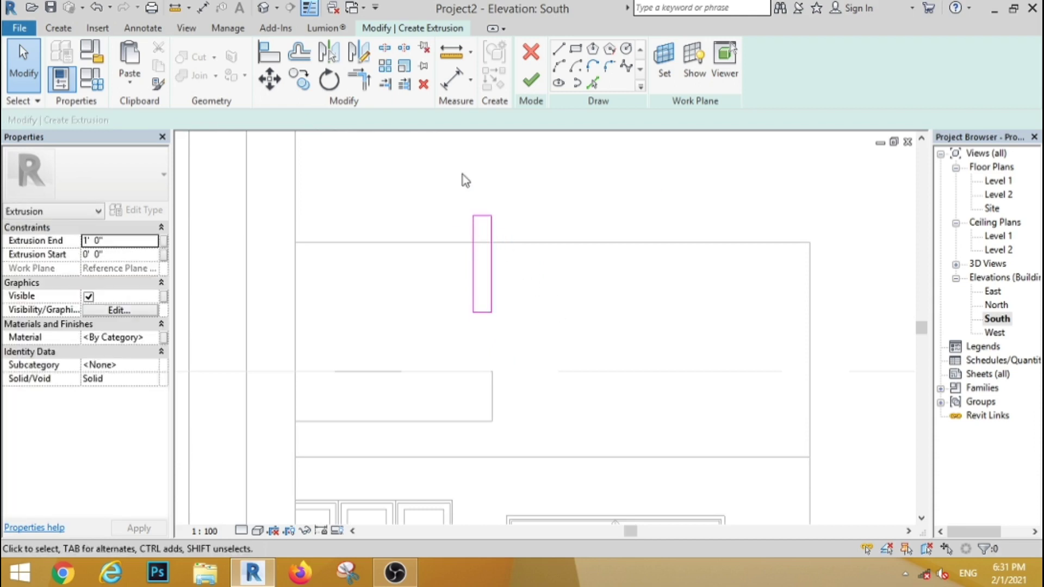
- Copy the upright rectangle twice horizontally along the lower block's top edge, spaced about 0' 8" apart
drag(433, 156, 536, 373)
click(299, 80)
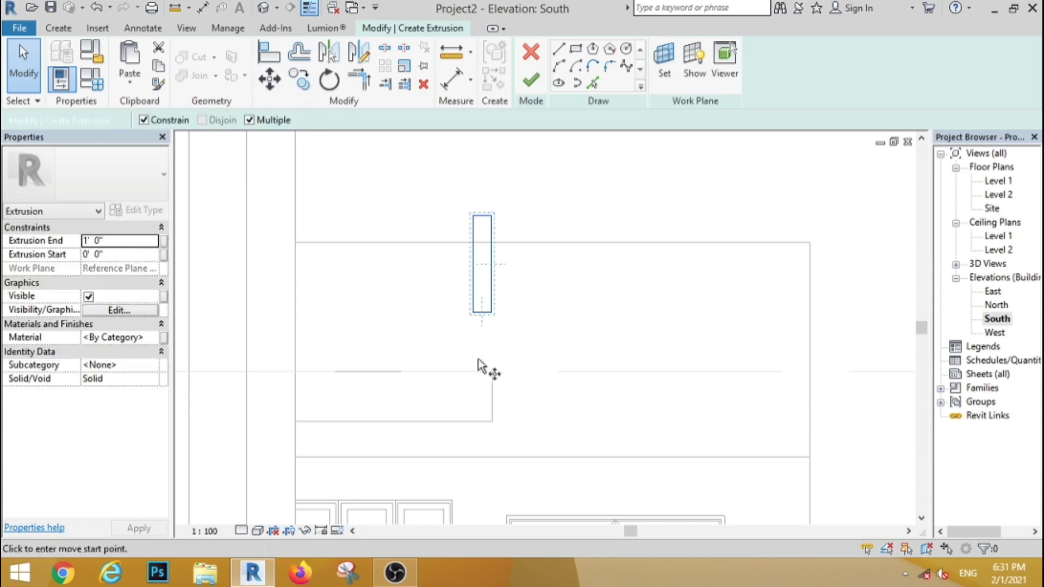
click(489, 357)
click(520, 353)
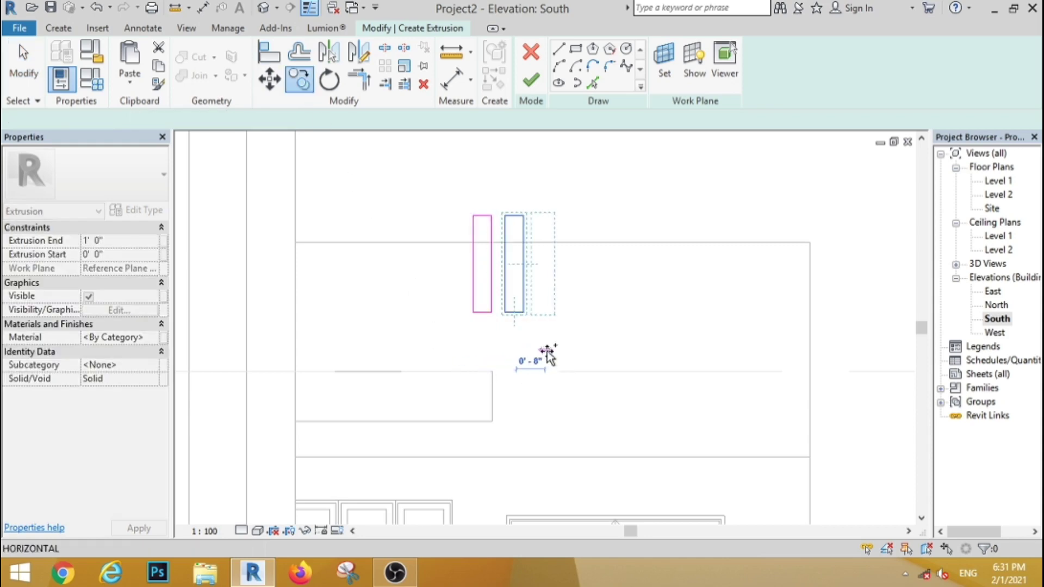
click(551, 354)
key(Escape)
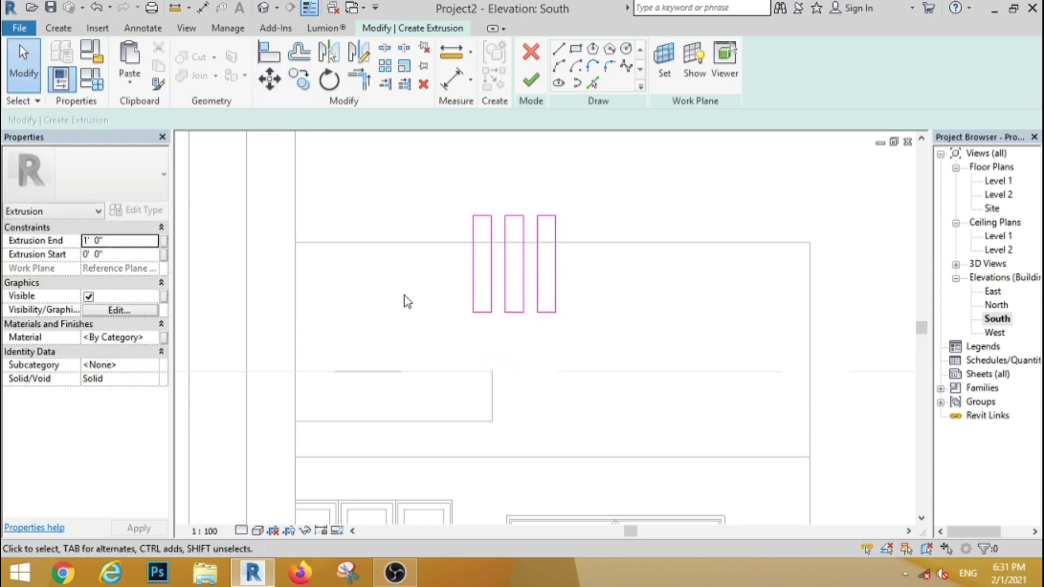
- Finish the 1' 0" extrusion of the three upright fins and clear the selection
scroll(408, 298, down, 4)
click(524, 82)
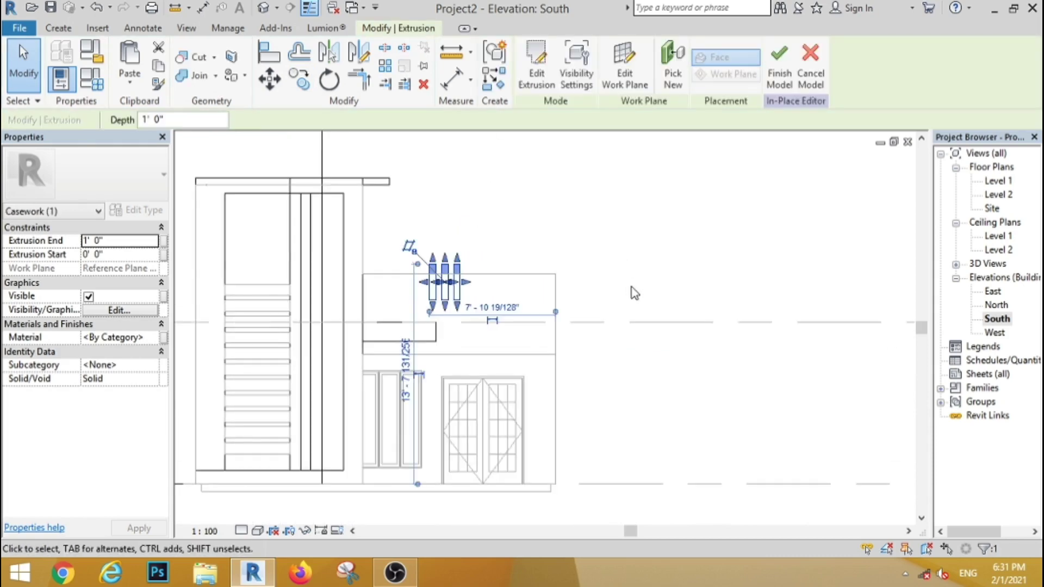
click(633, 292)
scroll(632, 293, down, 2)
scroll(380, 275, up, 1)
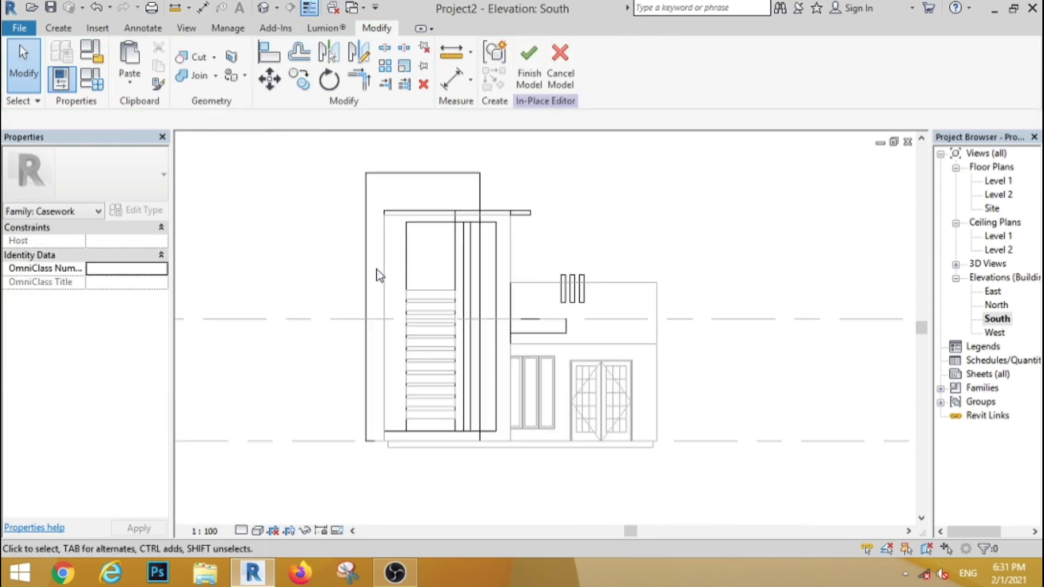
scroll(379, 275, down, 1)
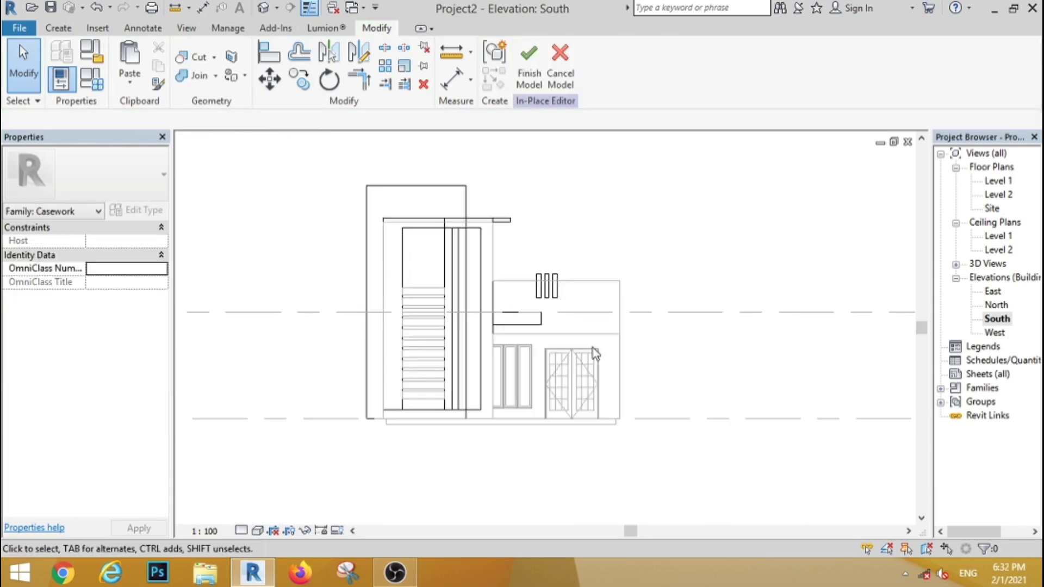
- Switch to the East elevation, checking the West elevation on the way
double_click(996, 333)
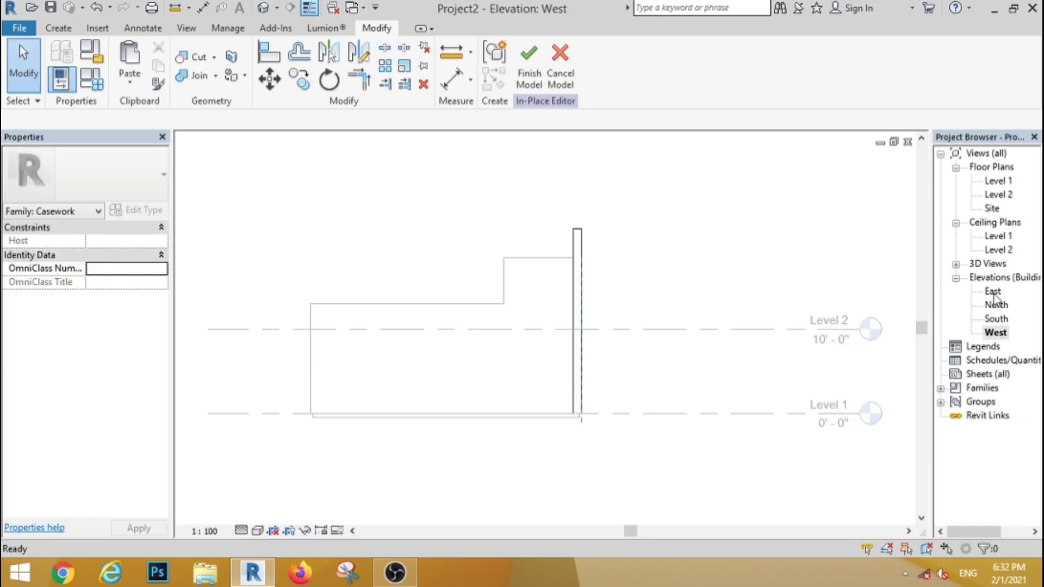
double_click(993, 292)
scroll(578, 354, down, 1)
click(59, 27)
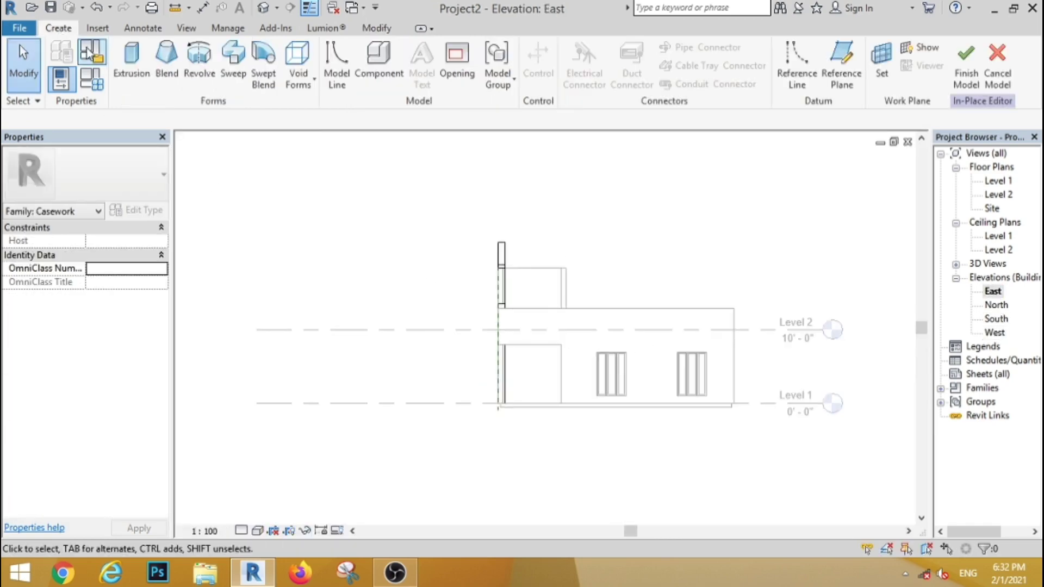
click(132, 66)
click(566, 285)
click(512, 327)
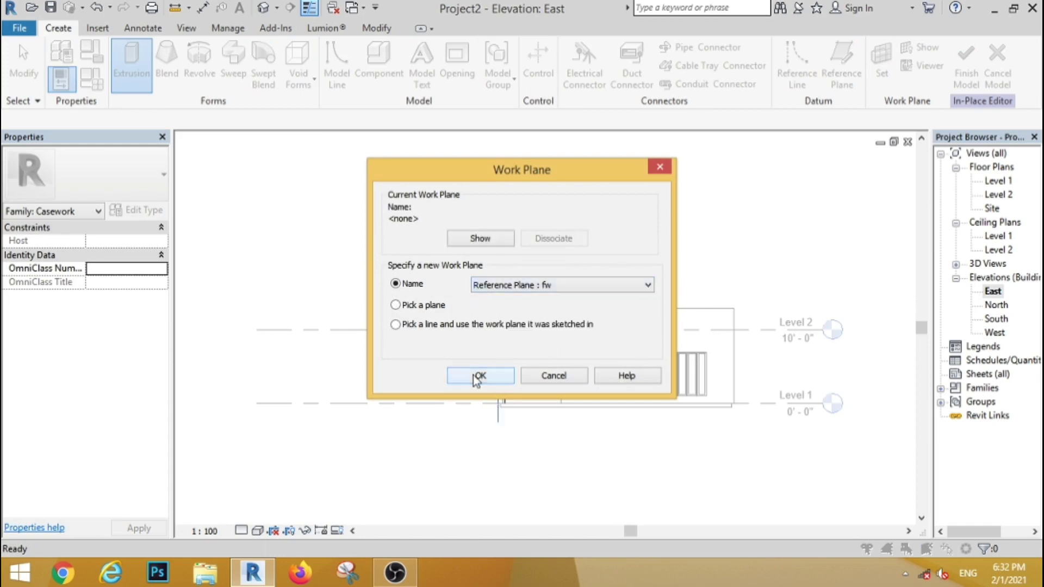
click(473, 375)
click(633, 108)
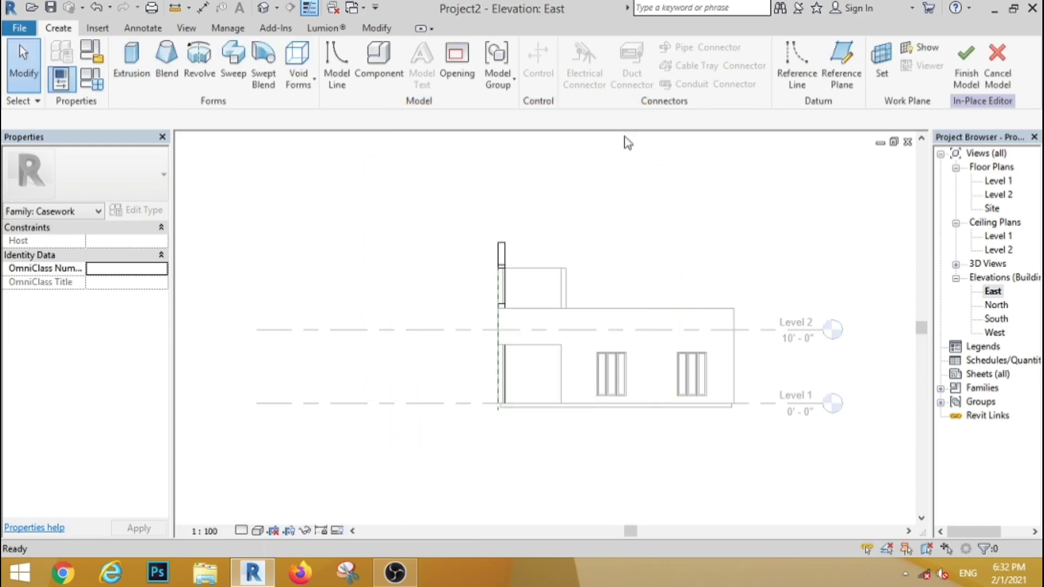
- Start an extrusion on a picked work plane, using the east wall's face
click(132, 65)
click(618, 285)
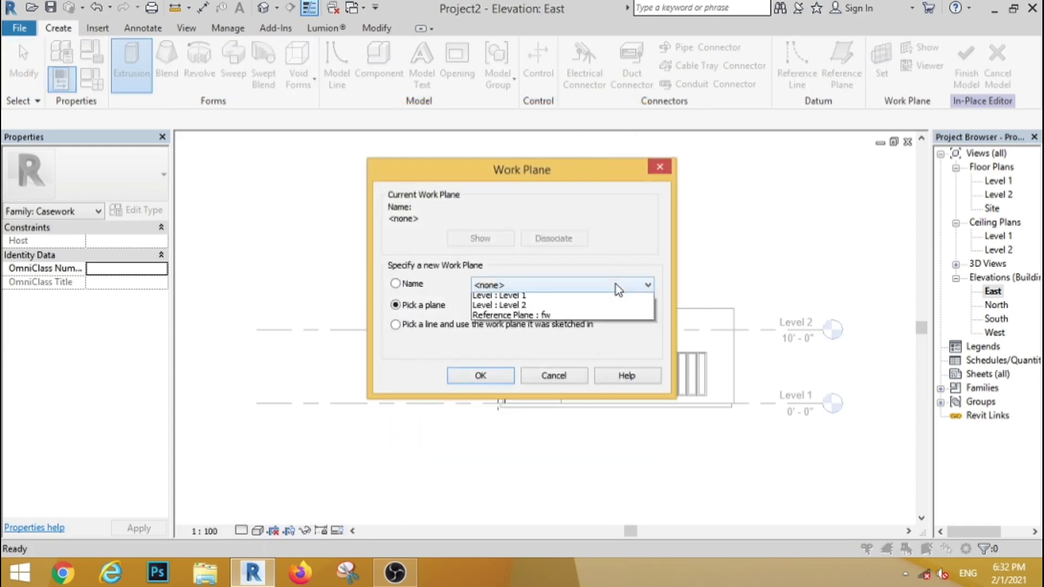
click(598, 289)
click(475, 375)
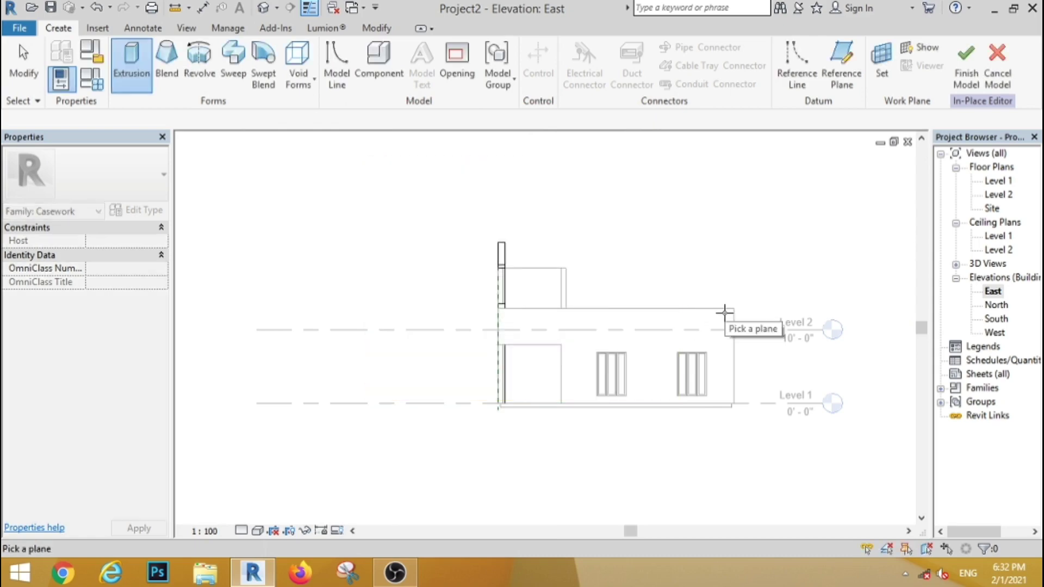
click(725, 309)
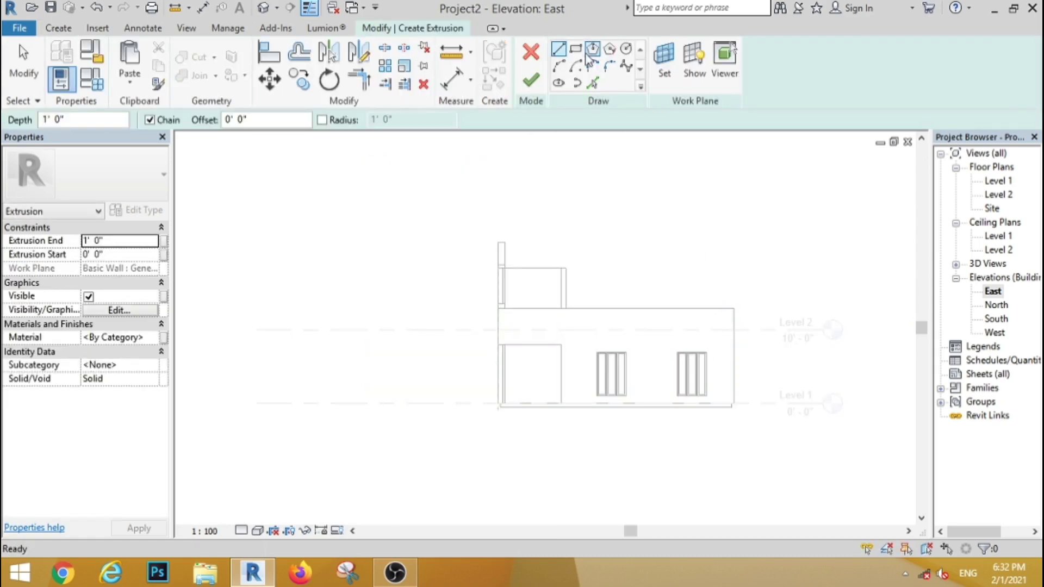
- Sketch a long thin rectangle just above both east windows, overhanging them at each end, and finish the 1' 0" extrusion
scroll(671, 335, up, 4)
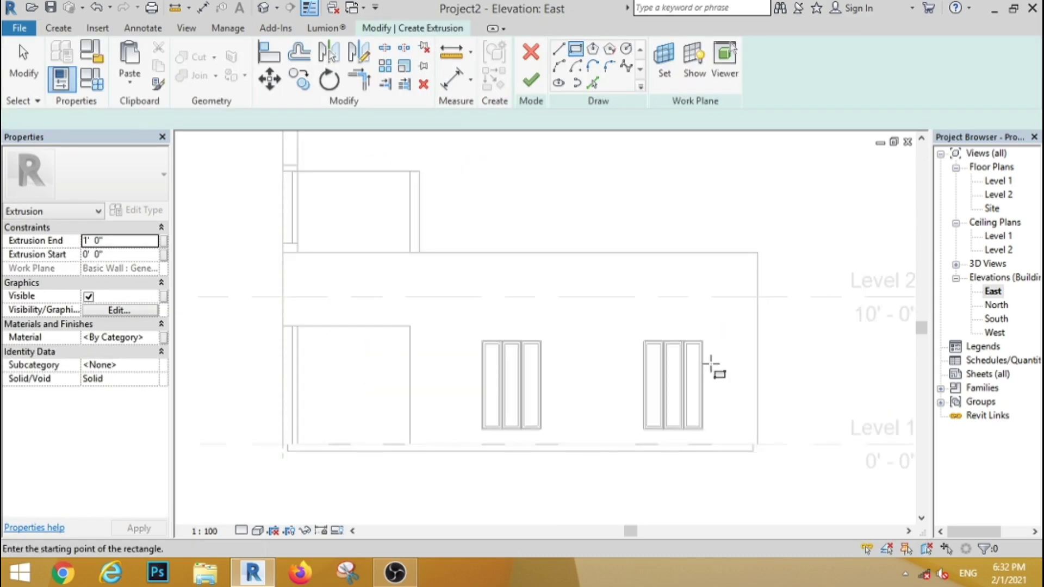
click(726, 329)
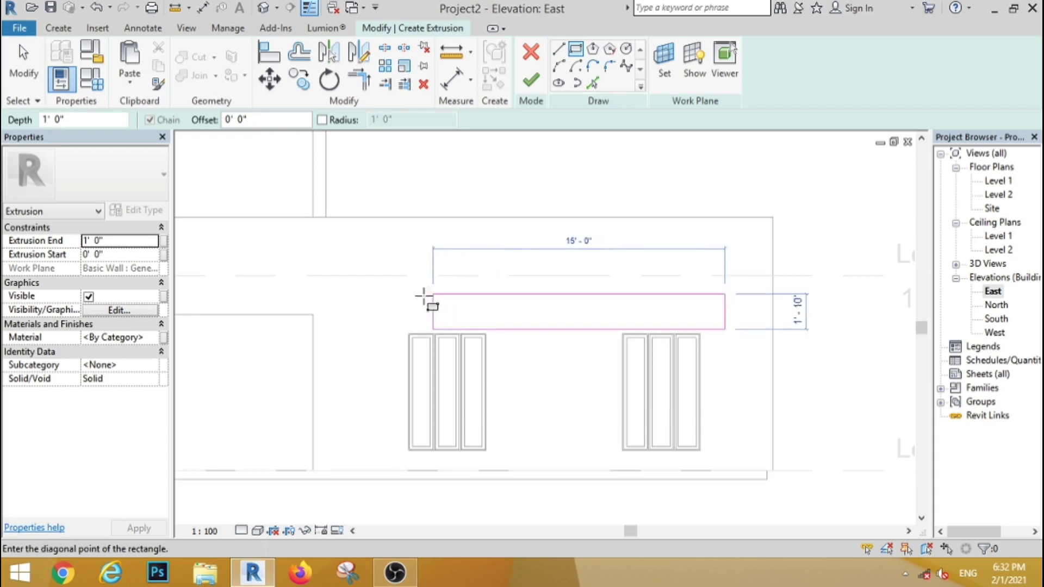
click(388, 324)
click(531, 80)
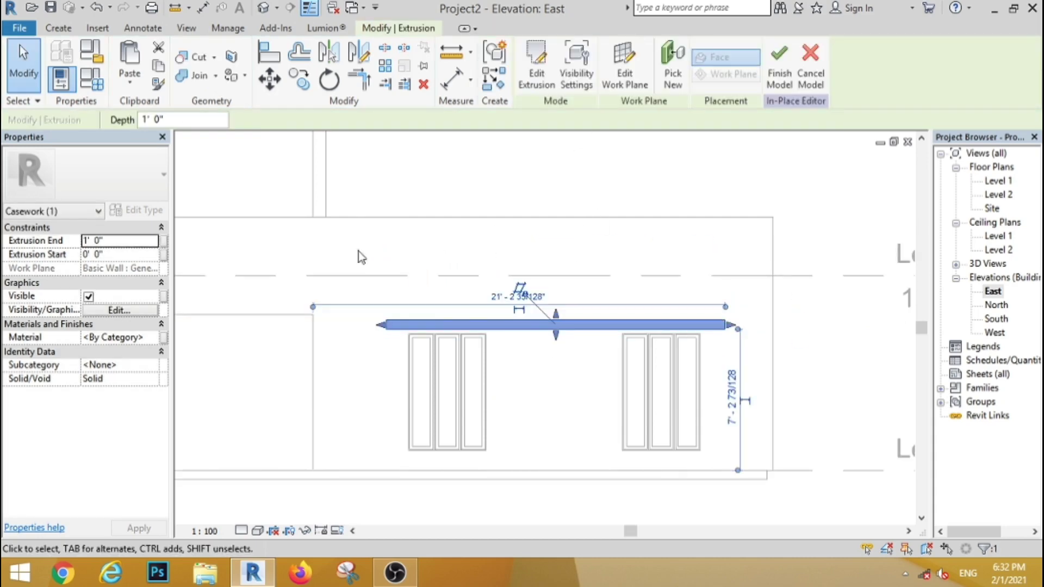
- Set the canopy's extrusion end above the east windows to 2' and clear the selection
click(123, 244)
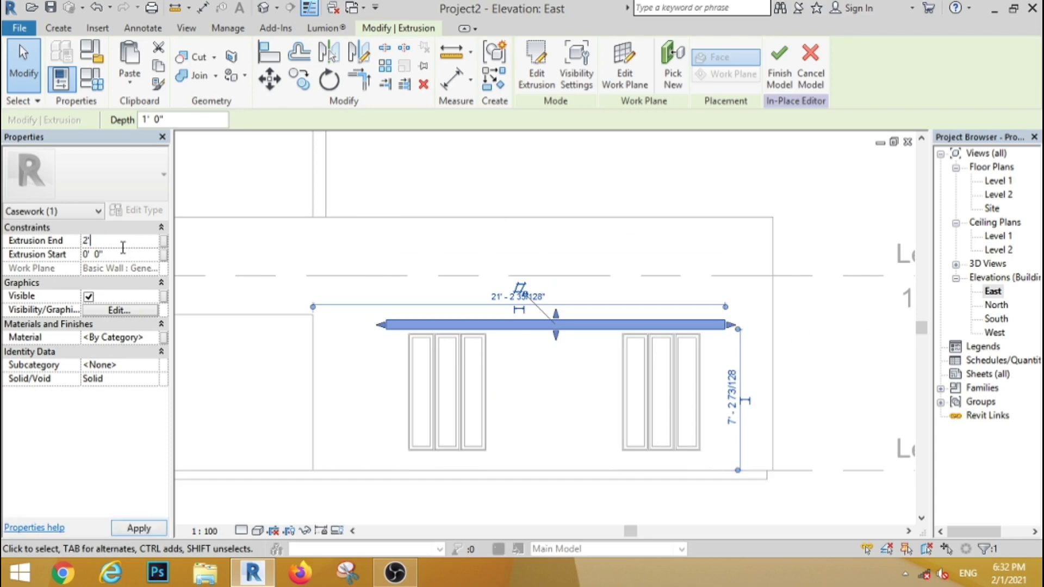
click(308, 271)
click(24, 66)
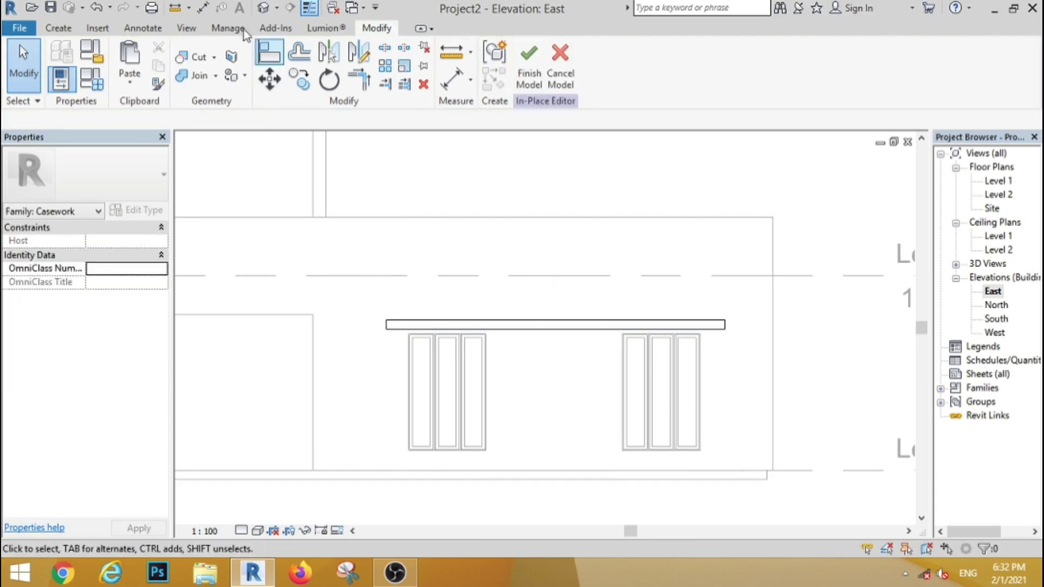
- In the 3D view, set the extrusion end of the tall rectangular frame on the south facade to -6"
click(272, 13)
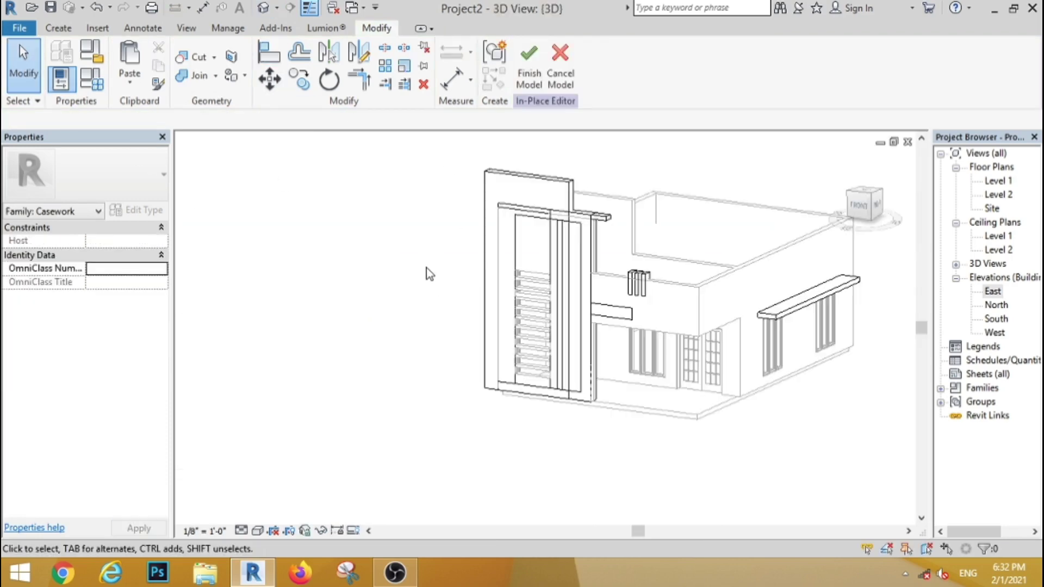
scroll(426, 268, up, 2)
click(639, 202)
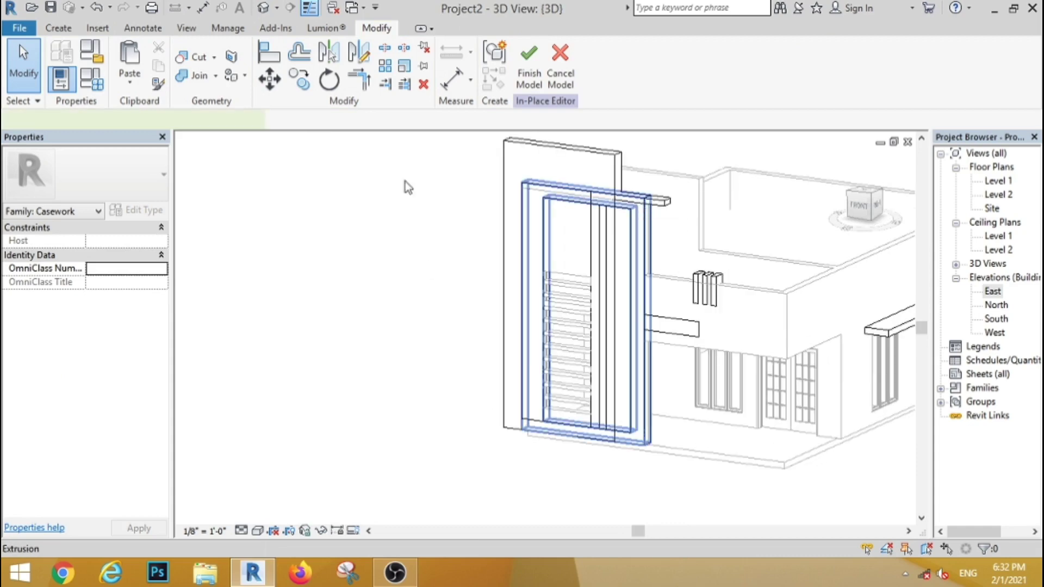
click(133, 242)
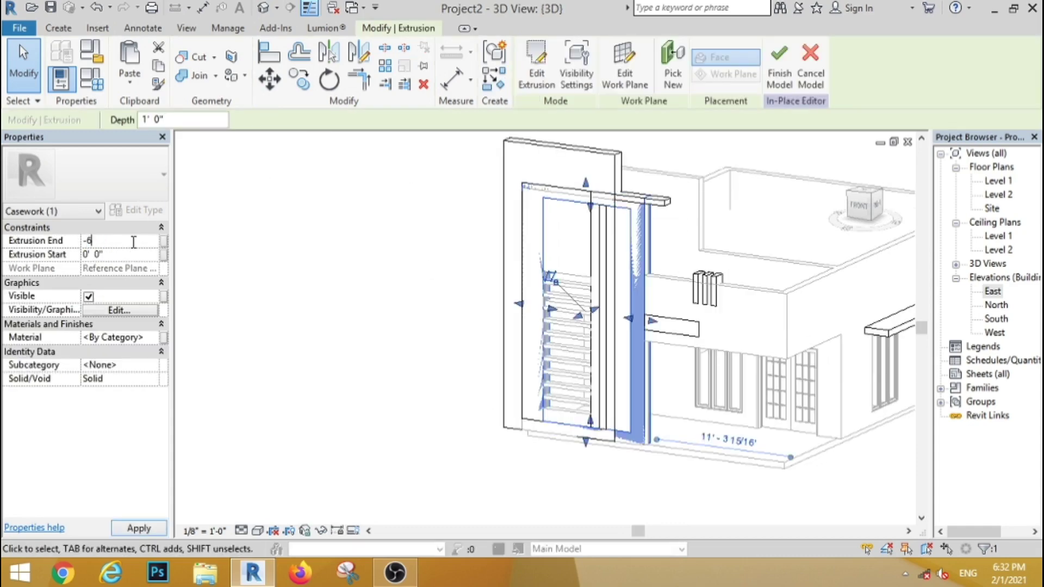
click(255, 279)
- Set the extrusion end of the tallest facade panel behind the frame to -3"
click(592, 159)
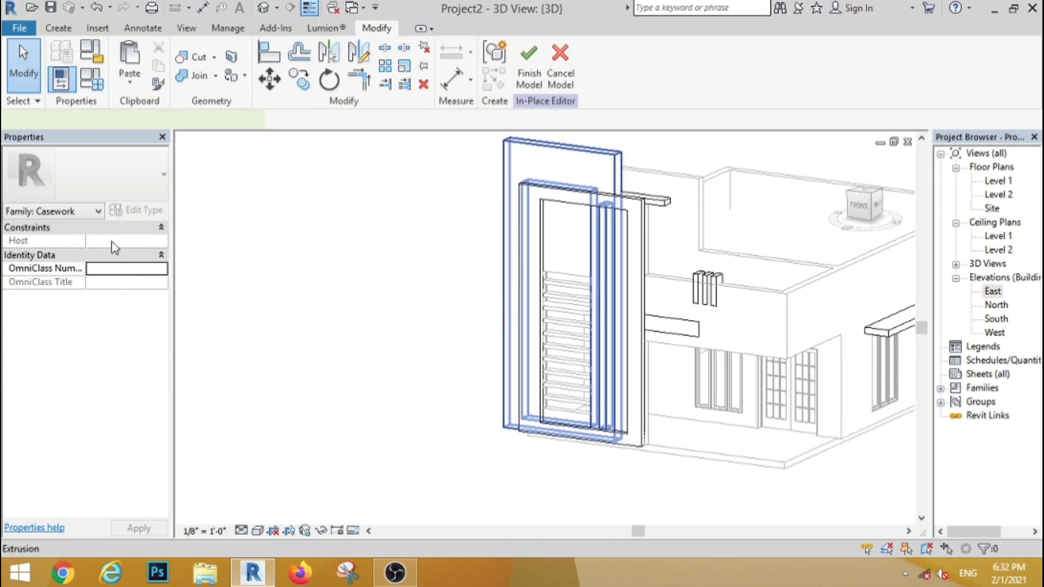
click(114, 241)
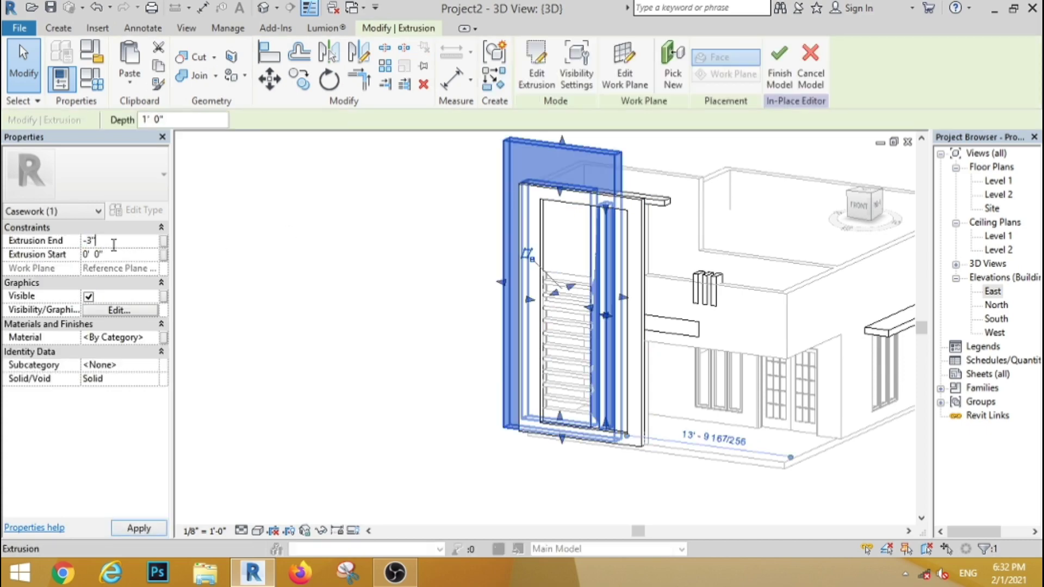
text(-3")
click(274, 330)
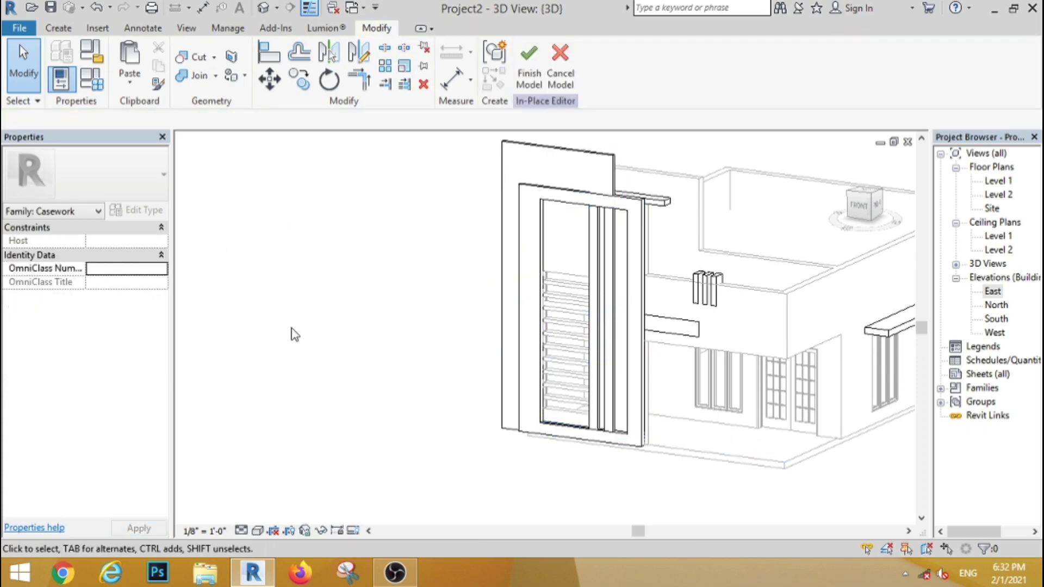
- Change the extrusion end of the short horizontal band so it projects slightly from the lower block's facade
click(688, 334)
click(132, 240)
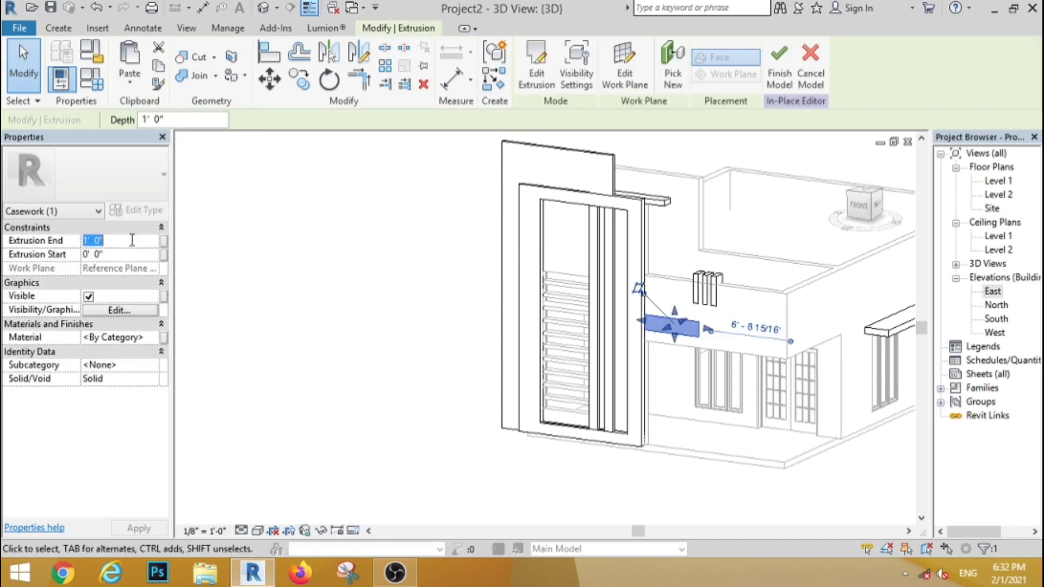
click(392, 317)
- Set the extrusion end of the three upright fins to -2"
click(702, 288)
click(125, 241)
click(126, 241)
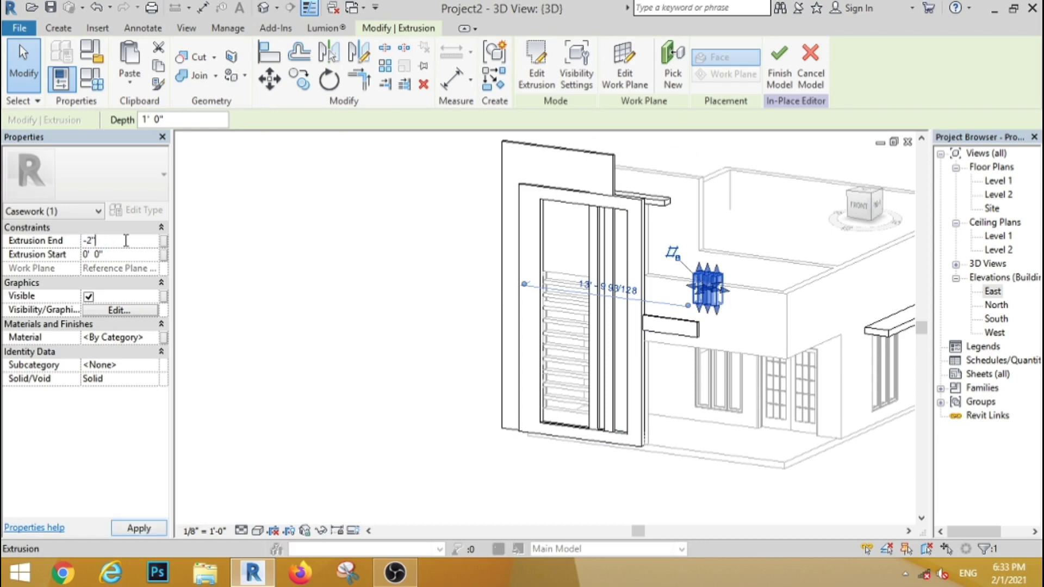
click(268, 345)
scroll(363, 342, down, 3)
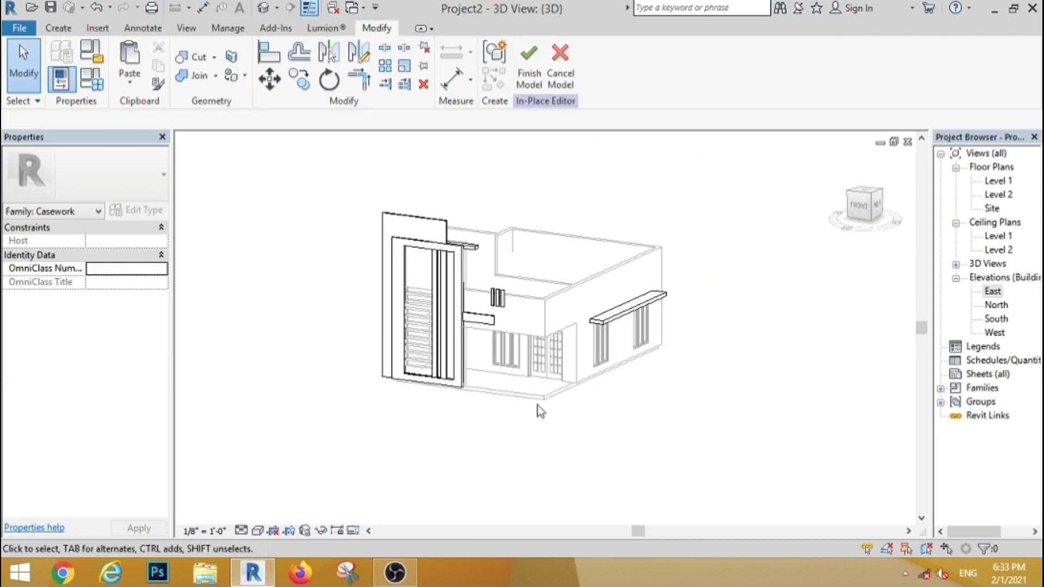
- From the right side view, stretch the tallest panel's back face into the building to an extrusion start of about 0' 10"
shift+middle_drag(539, 412, 409, 247)
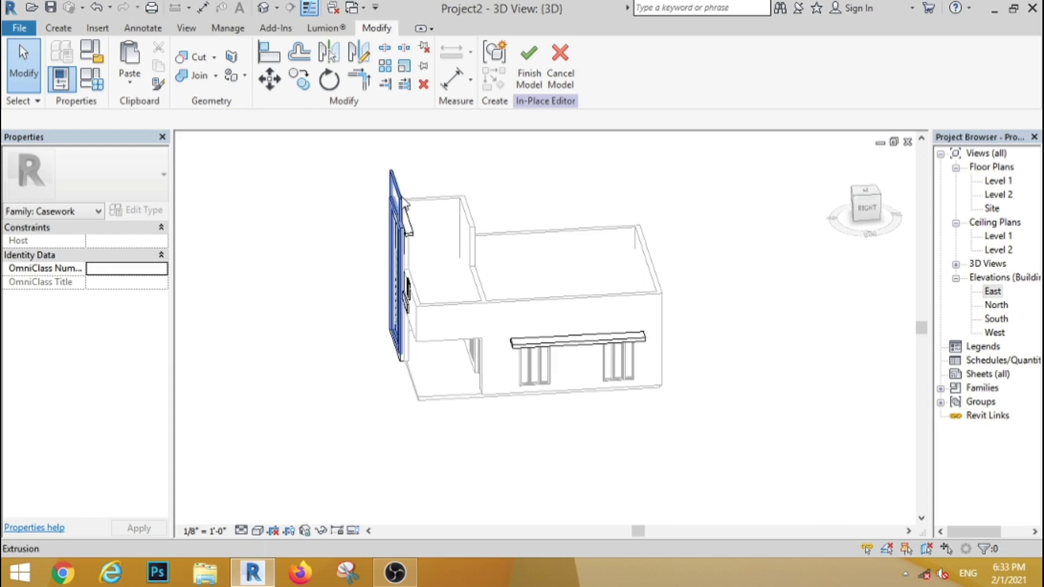
click(405, 205)
click(865, 208)
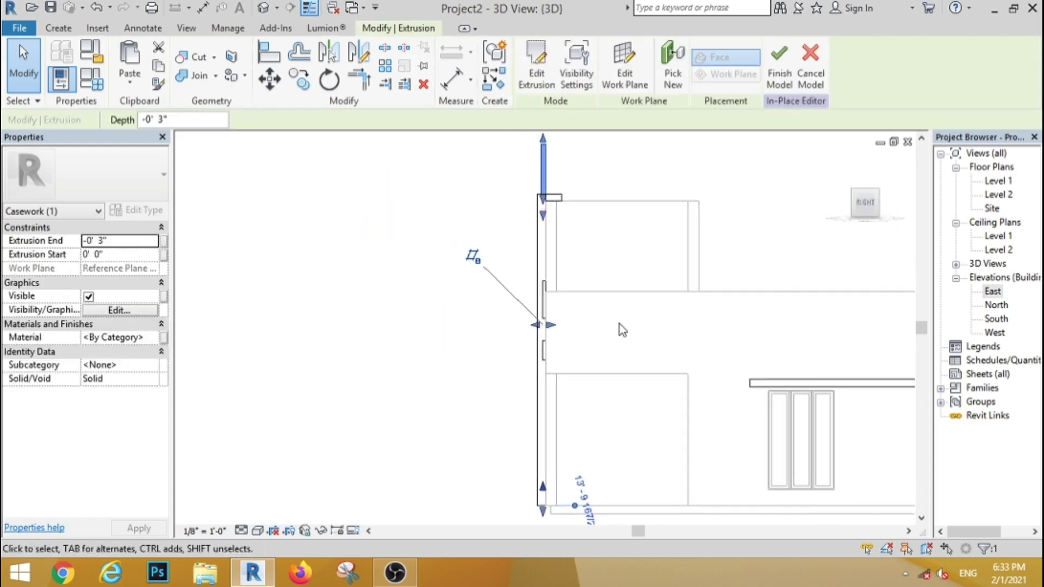
scroll(603, 323, up, 2)
drag(526, 330, 543, 332)
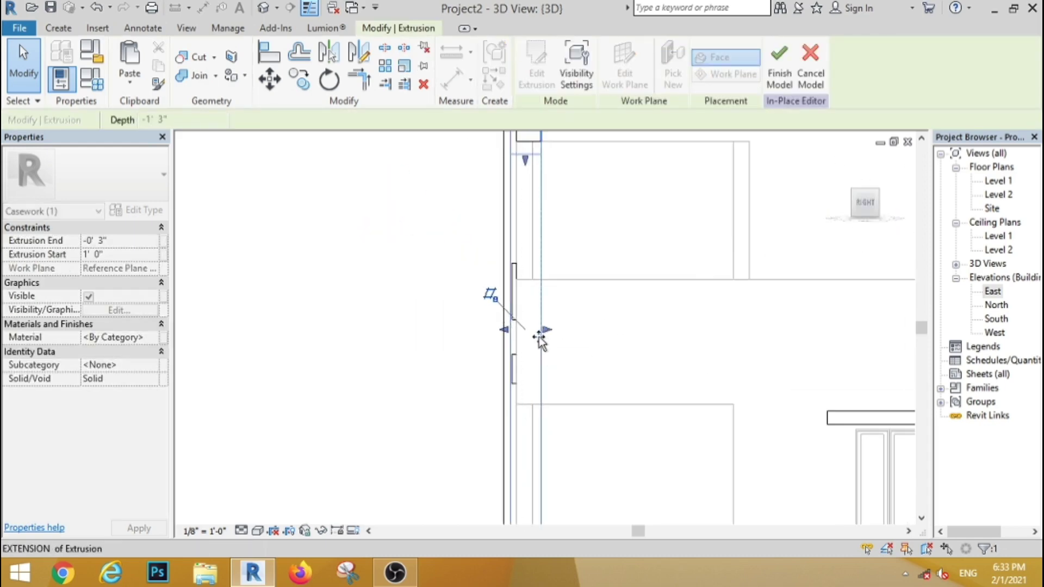
click(438, 272)
shift+middle_drag(438, 272, 414, 329)
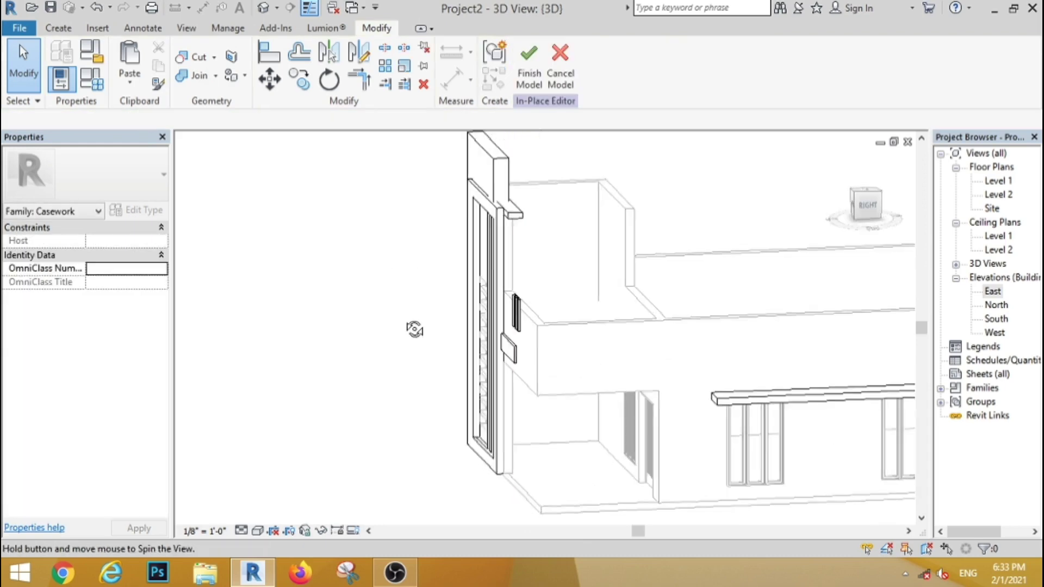
- From the right side view, stretch the back face of the three fins inward past the lower block's wall face
scroll(506, 326, up, 2)
click(535, 319)
scroll(865, 206, up, 1)
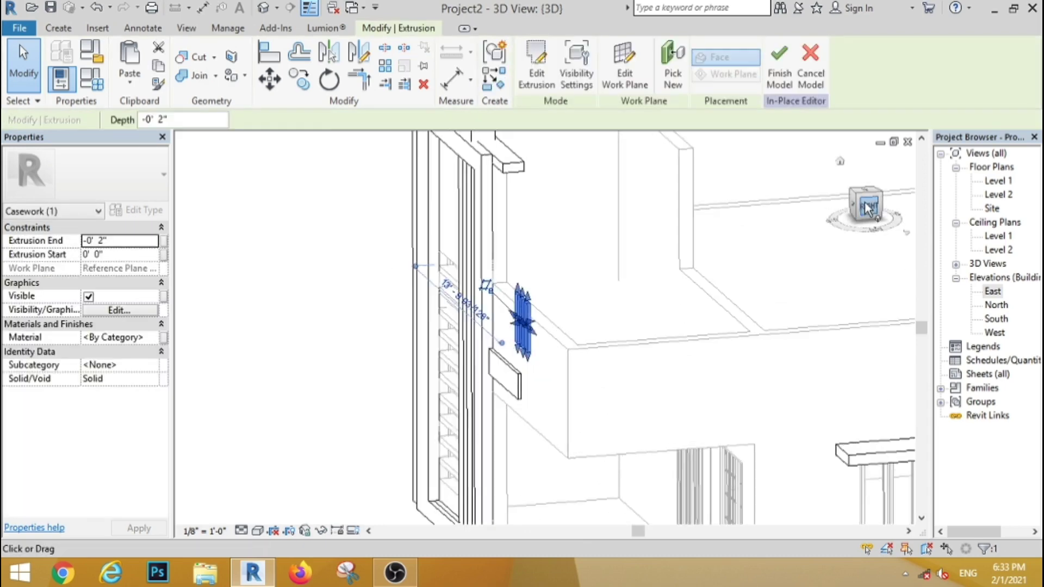
click(868, 207)
drag(563, 329, 610, 330)
key(Escape)
scroll(479, 212, down, 4)
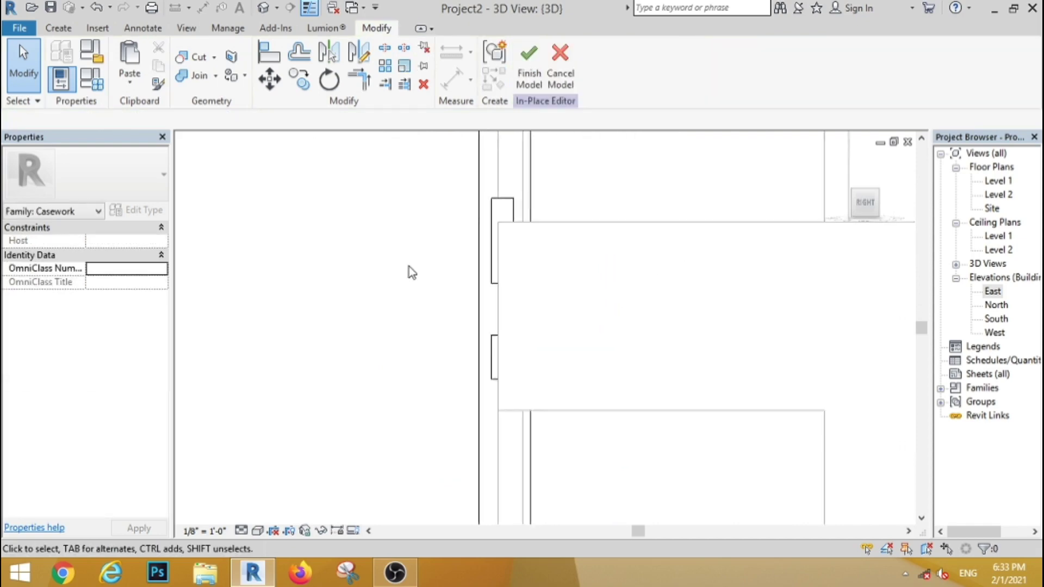
- In the south elevation, edit the tallest panel's profile, adding a sloped line from its outer top corner down to the opposite edge and trimming that edge
shift+middle_drag(409, 266, 477, 369)
scroll(455, 274, down, 6)
scroll(389, 260, up, 4)
scroll(389, 260, down, 4)
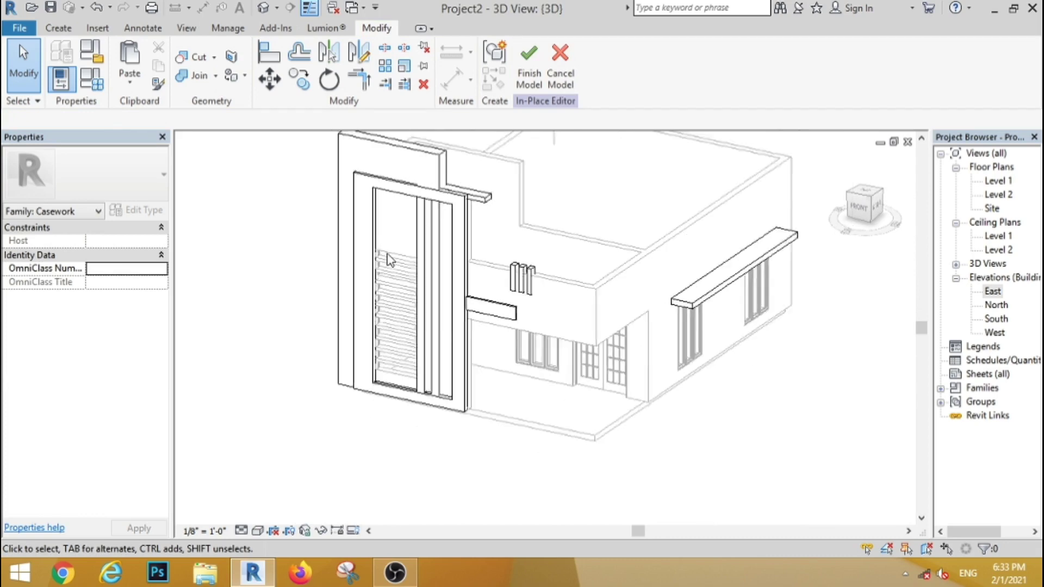
click(387, 261)
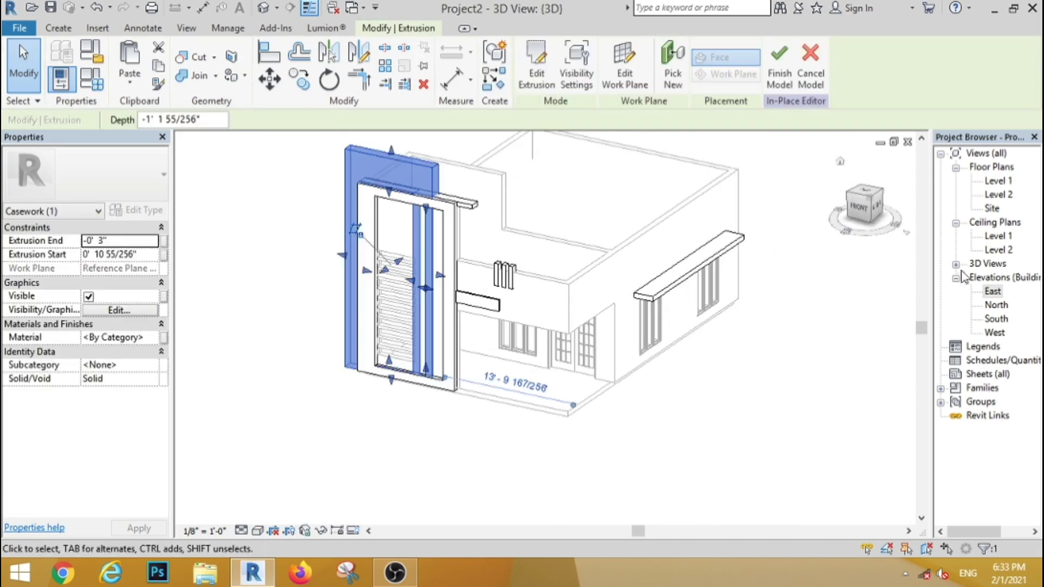
double_click(996, 319)
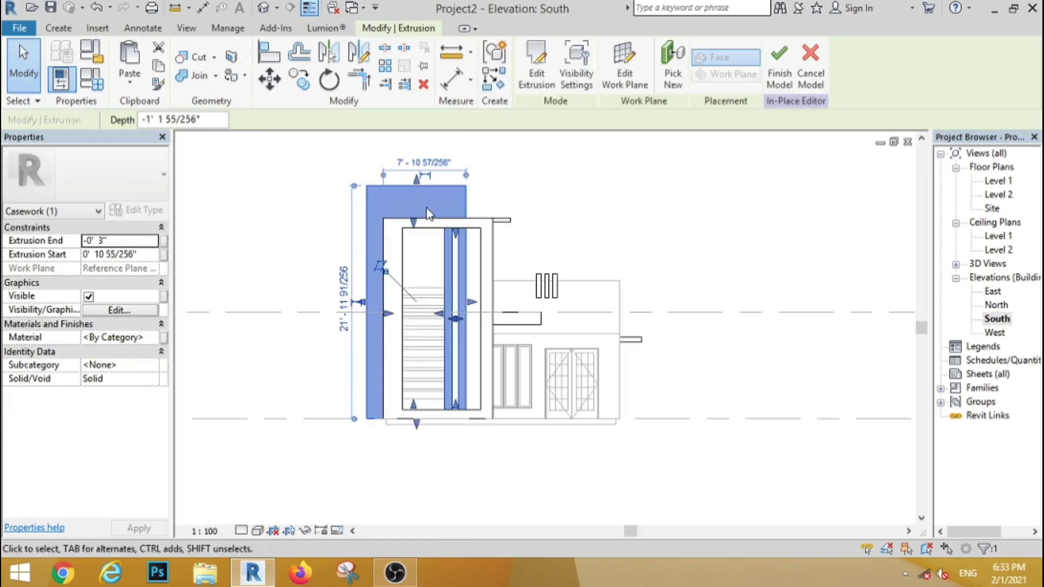
scroll(426, 212, up, 1)
scroll(455, 211, up, 2)
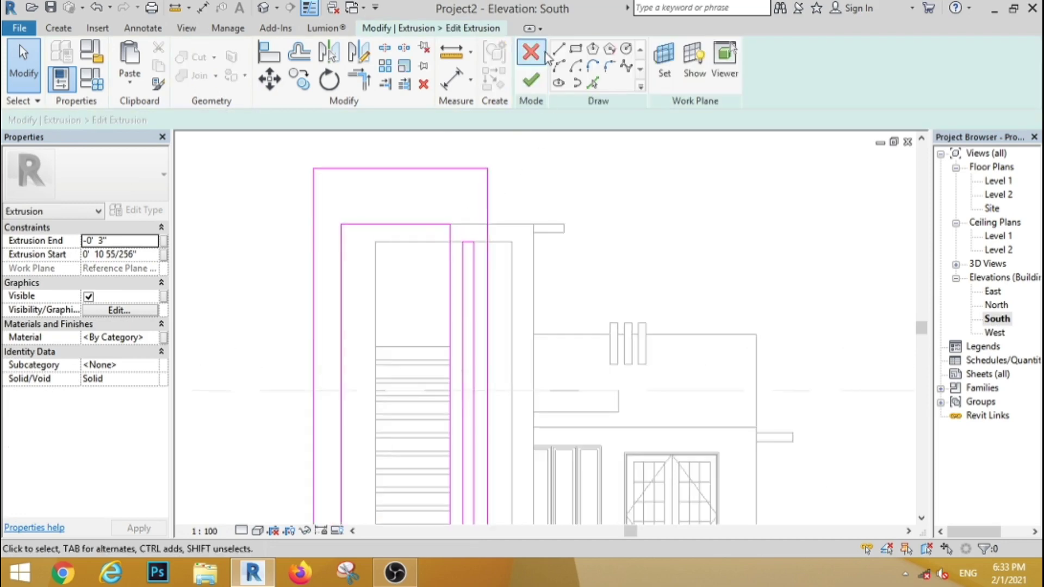
click(315, 168)
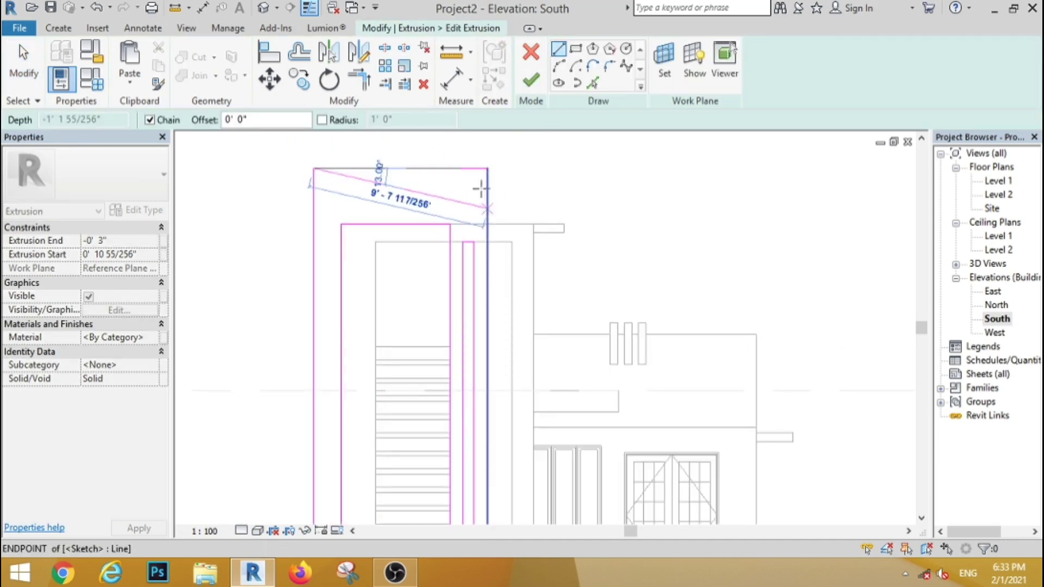
click(487, 207)
key(Escape)
key(Escape)
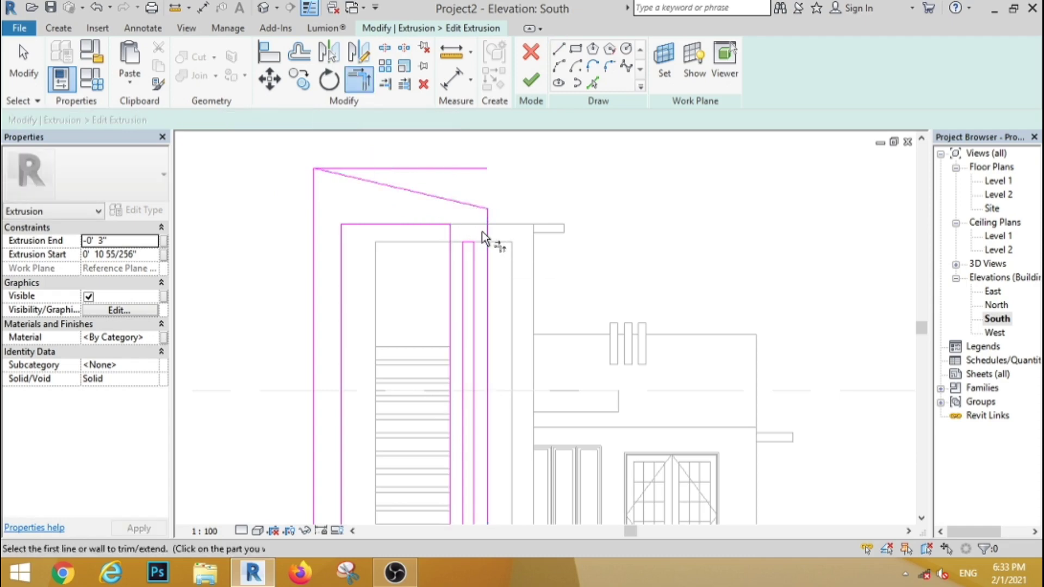
- Delete the original horizontal top line of the tallest panel's sketch and finish the extrusion profile
click(11, 71)
drag(416, 158, 416, 159)
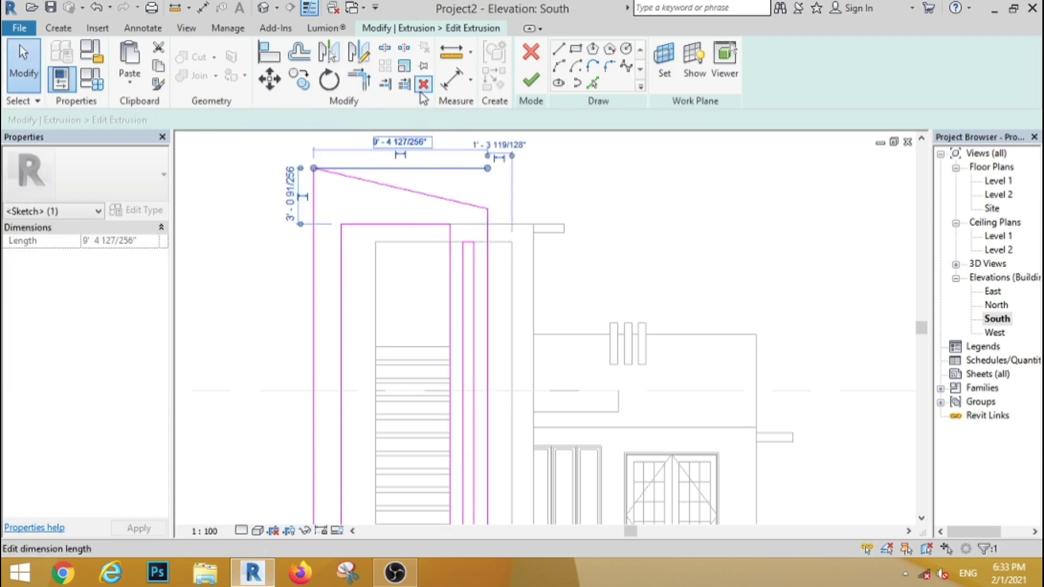
key(Delete)
click(531, 80)
key(Escape)
scroll(449, 178, down, 3)
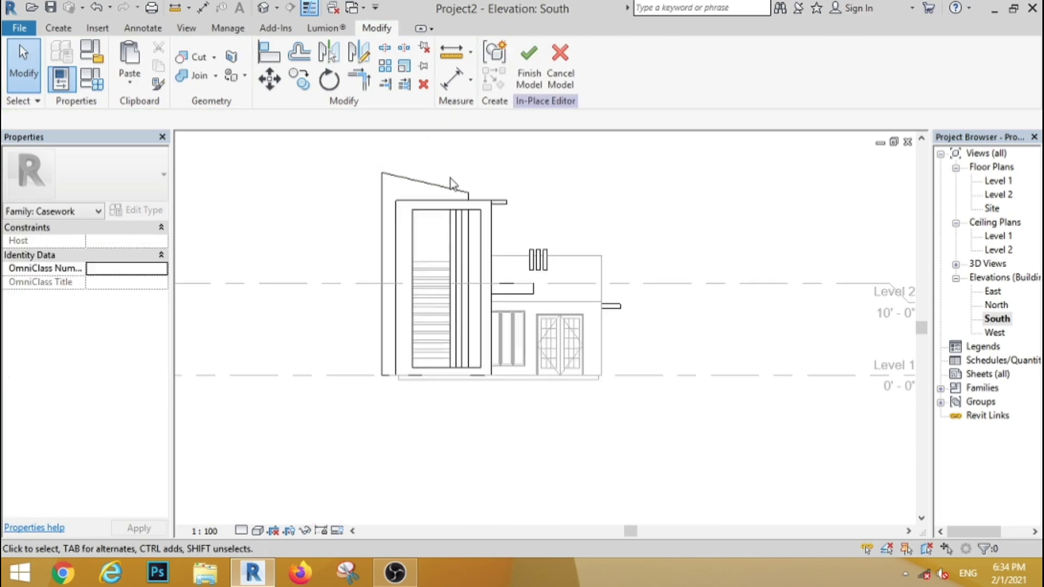
middle_drag(722, 249, 664, 340)
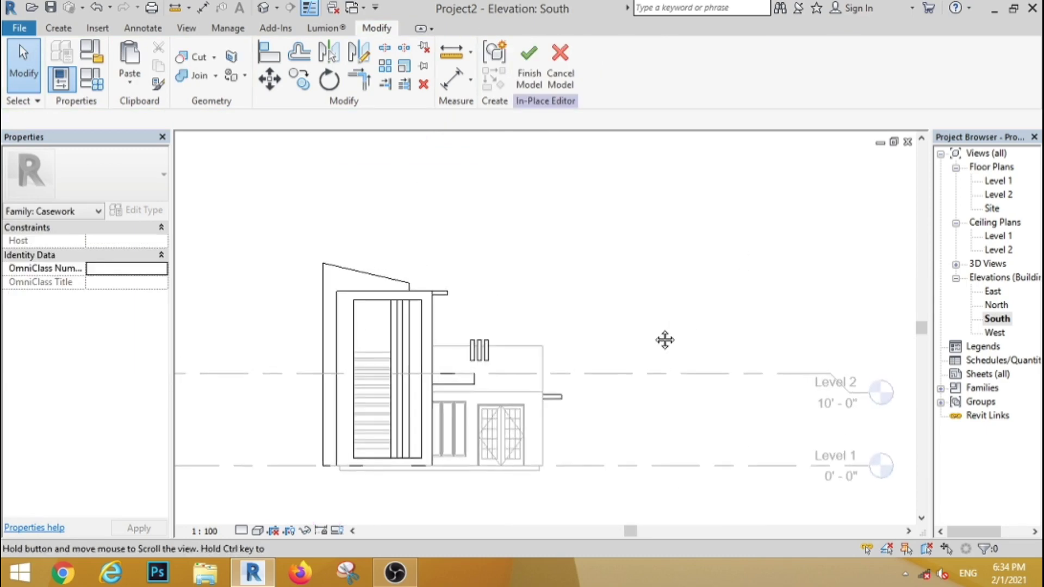
- From the right side view, stretch the tower's top slab back past the rear wall to an extrusion end of about 9' 8"
click(264, 8)
mouse_move(530, 206)
shift+middle_down()
mouse_move(648, 400)
mouse_move(522, 197)
shift+middle_up()
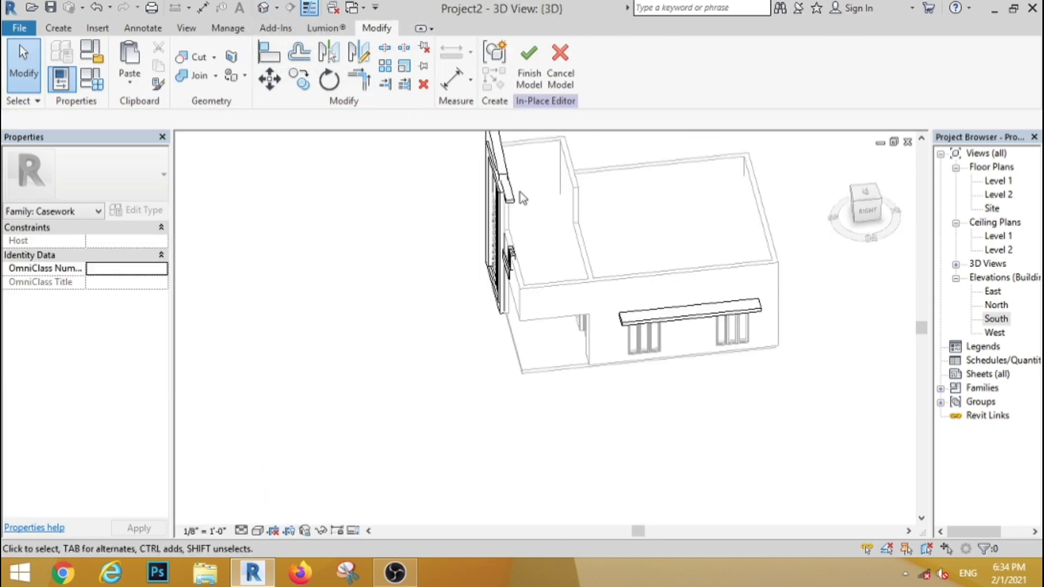
click(873, 216)
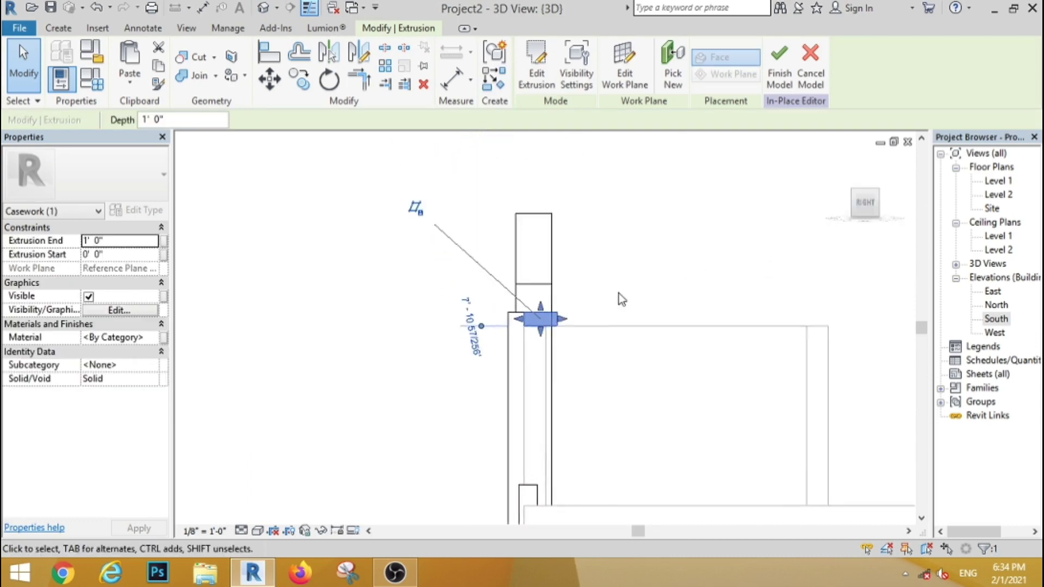
drag(567, 329, 846, 329)
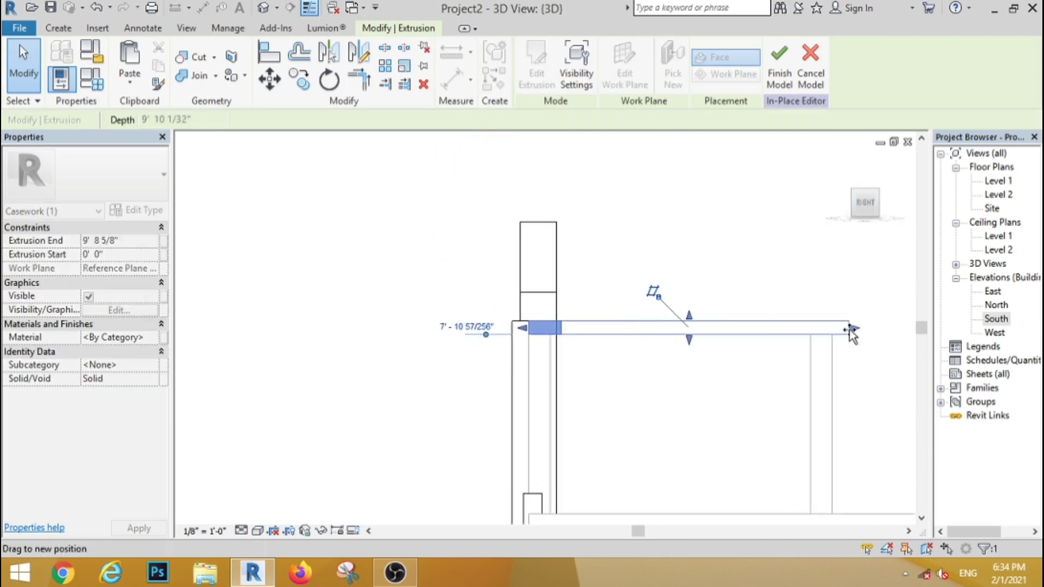
click(397, 268)
- Check the facade extrusions from a front corner view and finish the in-place model
scroll(397, 268, down, 7)
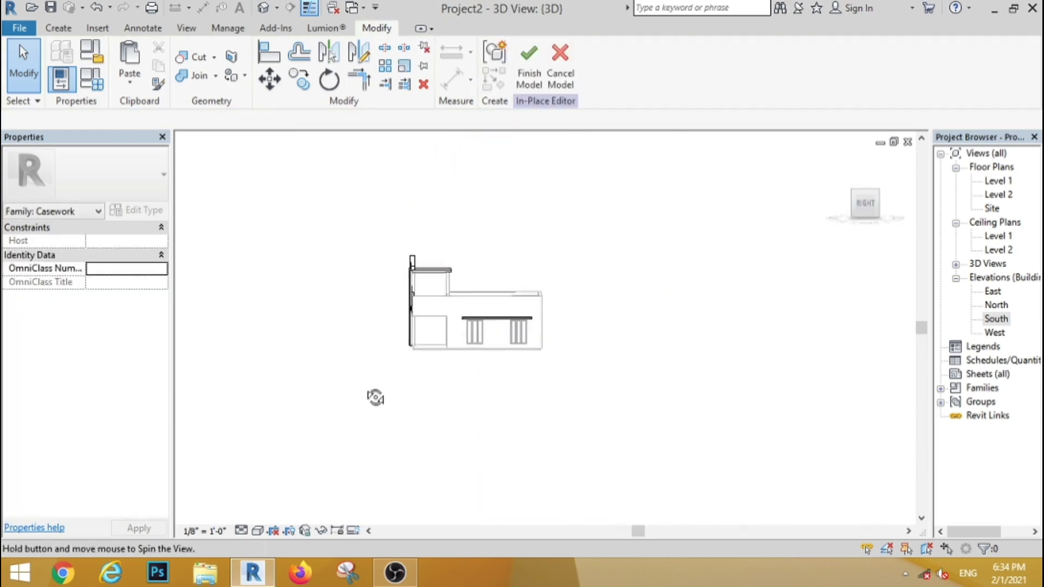
shift+middle_drag(375, 396, 506, 423)
scroll(408, 283, up, 6)
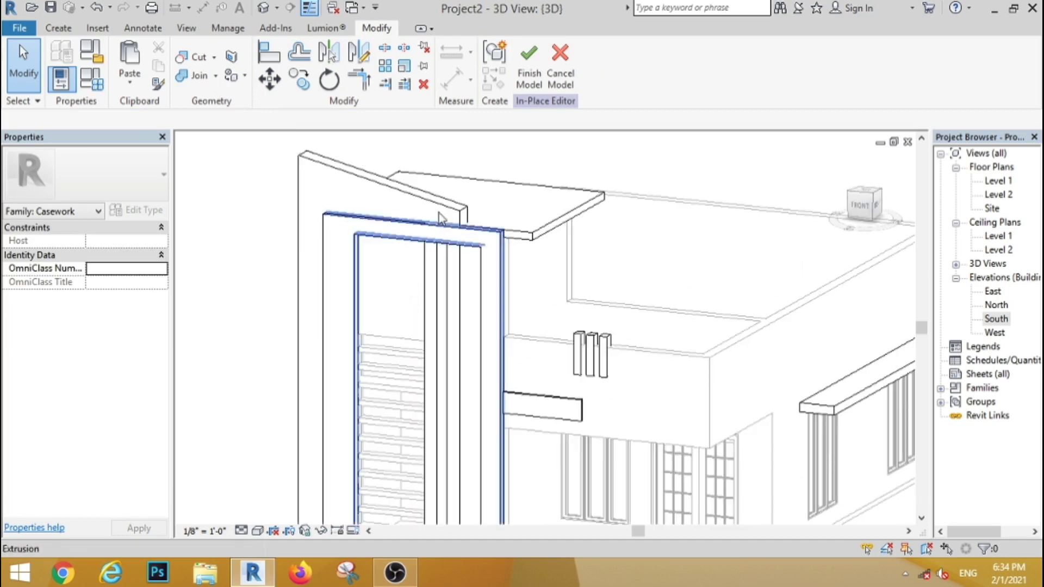
scroll(446, 207, down, 1)
scroll(507, 375, up, 1)
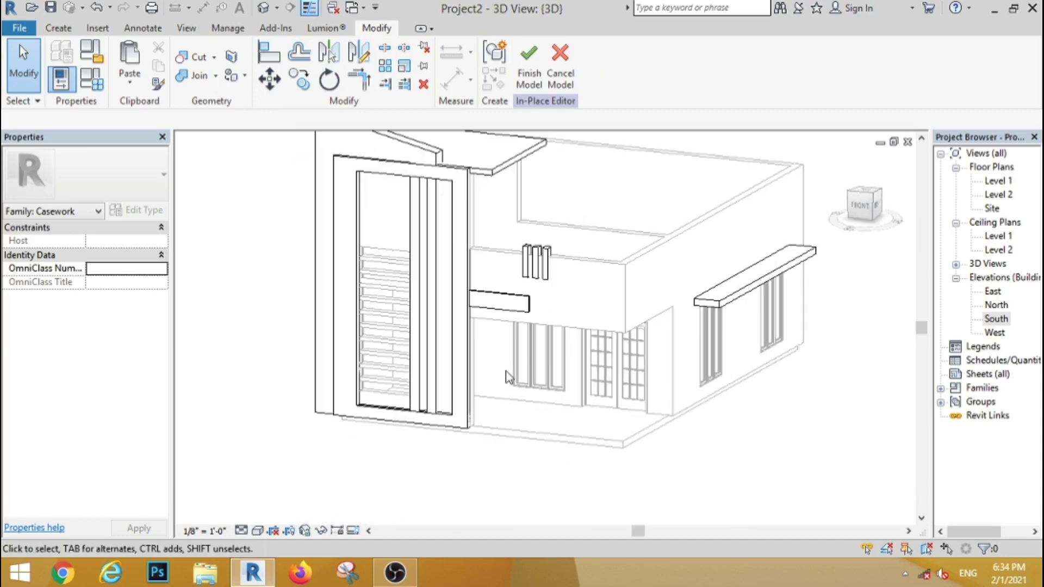
click(527, 80)
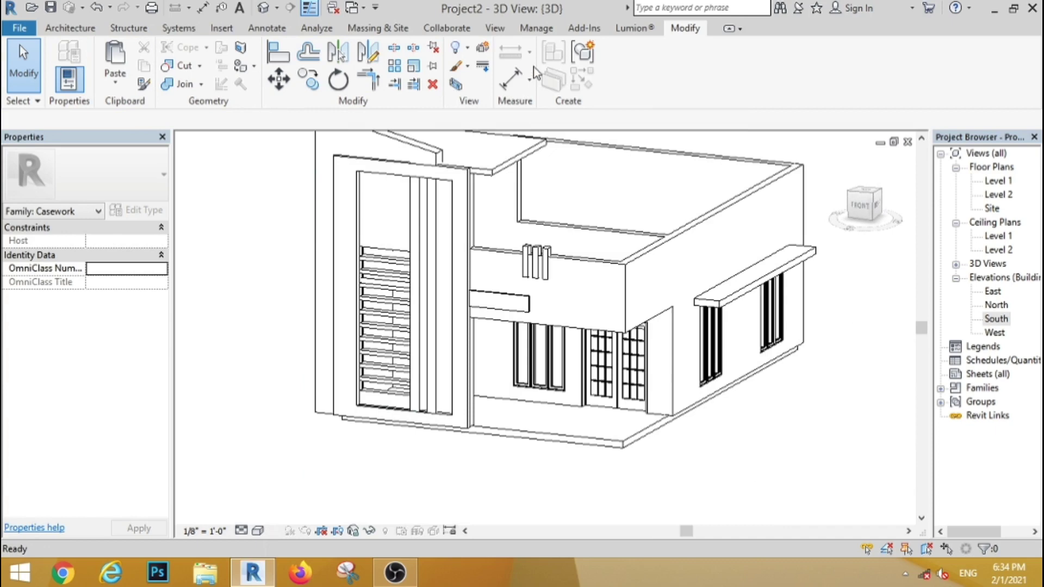
- Edit the lower block's front parapet wall profile, drawing a rectangle about 8' 4" by 3' 8" from the last fin's top corner past the wall's outer end
click(592, 284)
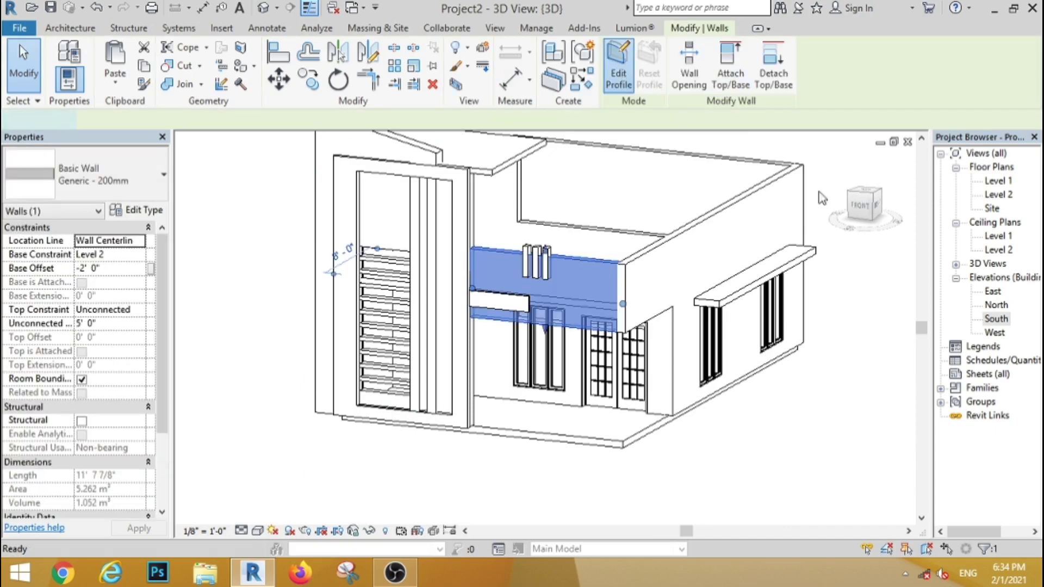
click(618, 66)
click(862, 205)
scroll(748, 321, up, 3)
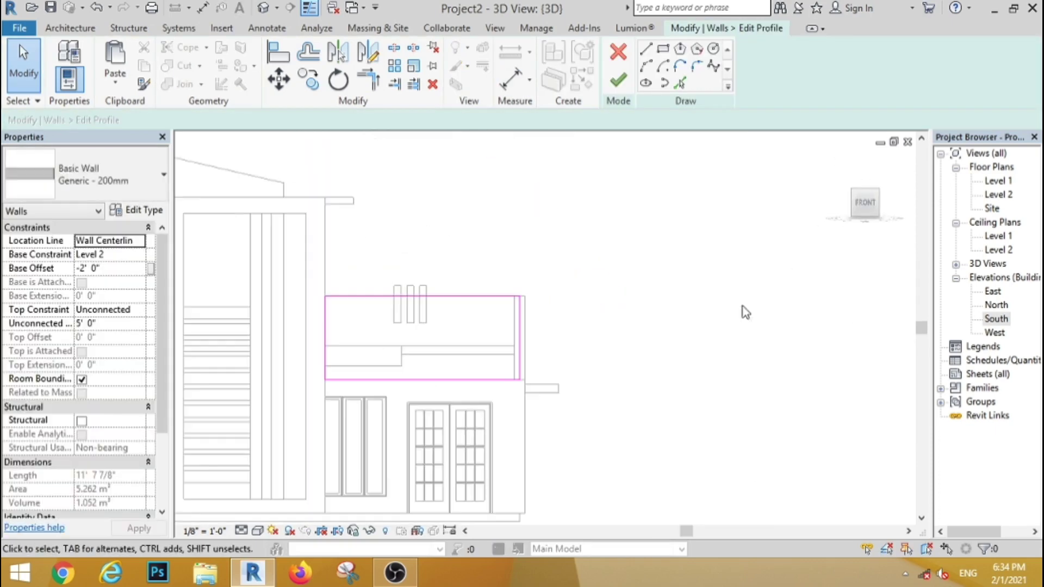
click(663, 50)
scroll(440, 302, up, 2)
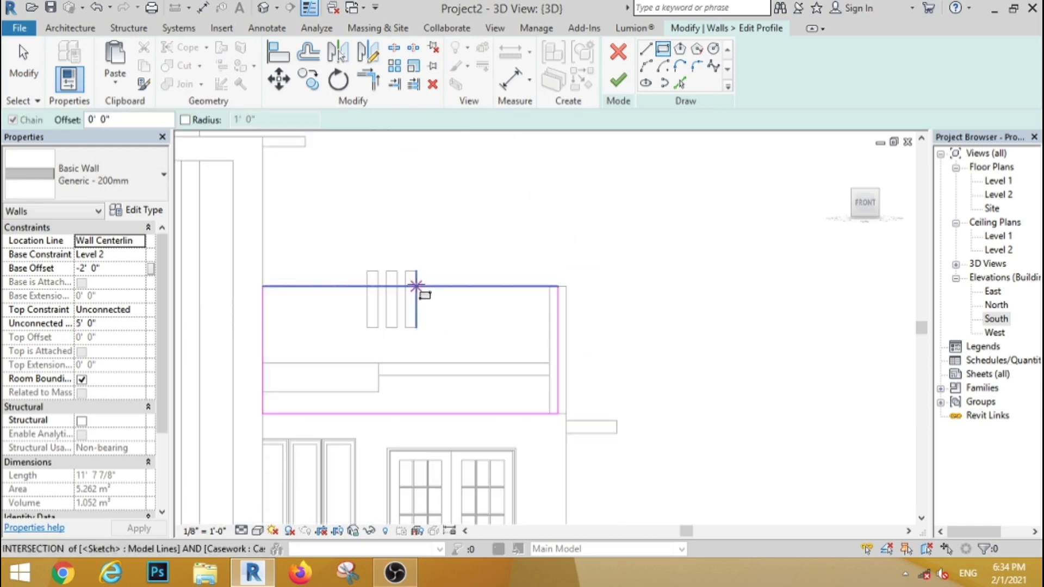
click(416, 271)
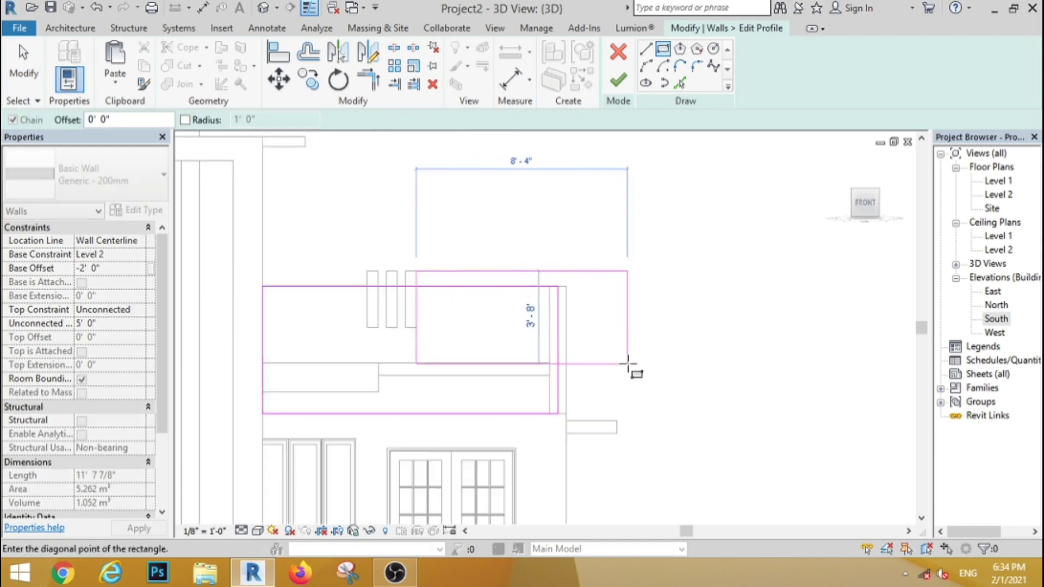
click(627, 364)
- Trim the front parapet sketch into a stepped outline, delete the leftover rectangle lines, and finish the wall profile
click(368, 80)
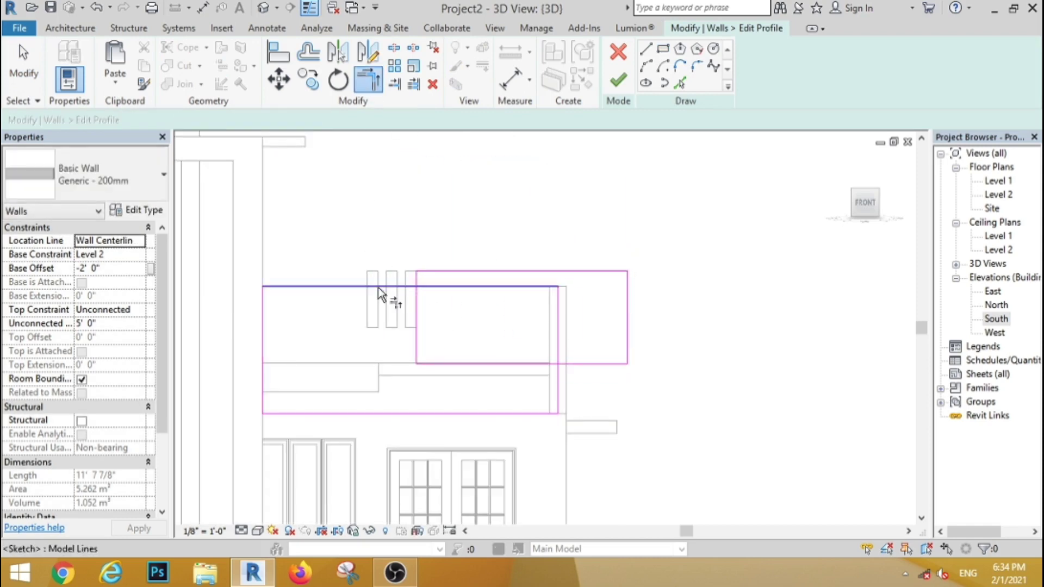
click(556, 382)
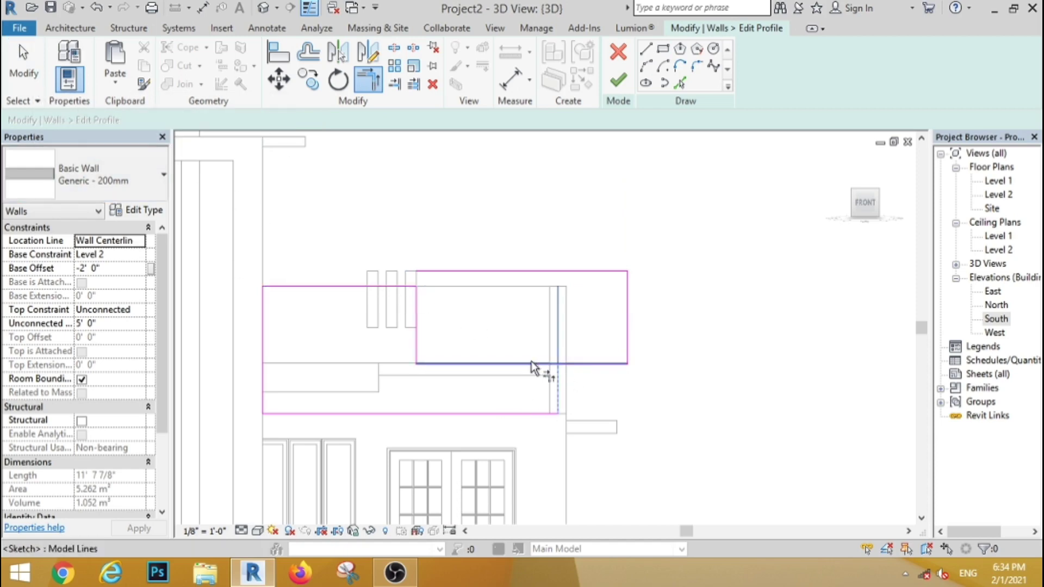
click(24, 71)
drag(683, 239, 601, 305)
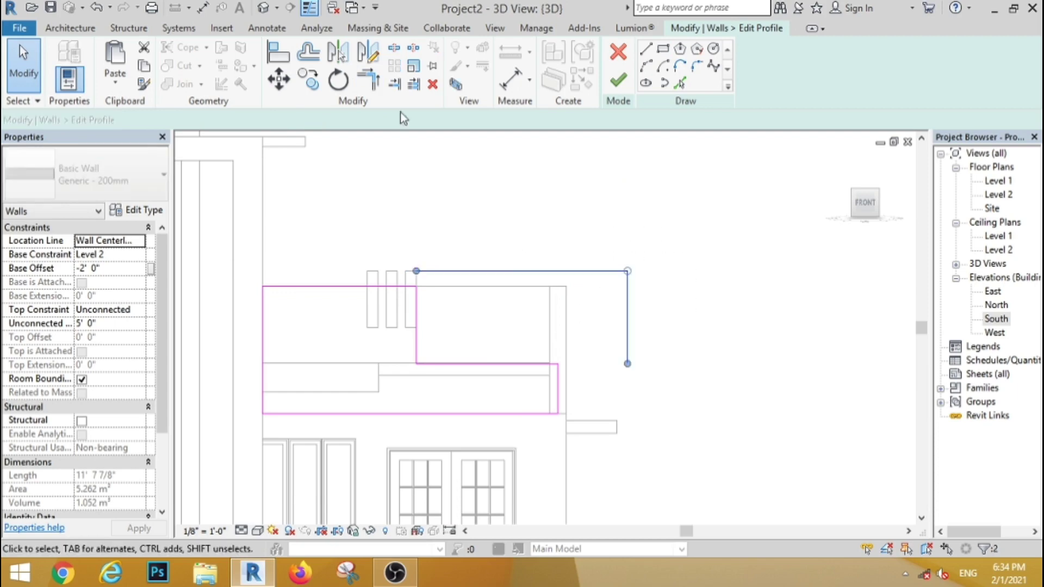
click(433, 84)
click(618, 81)
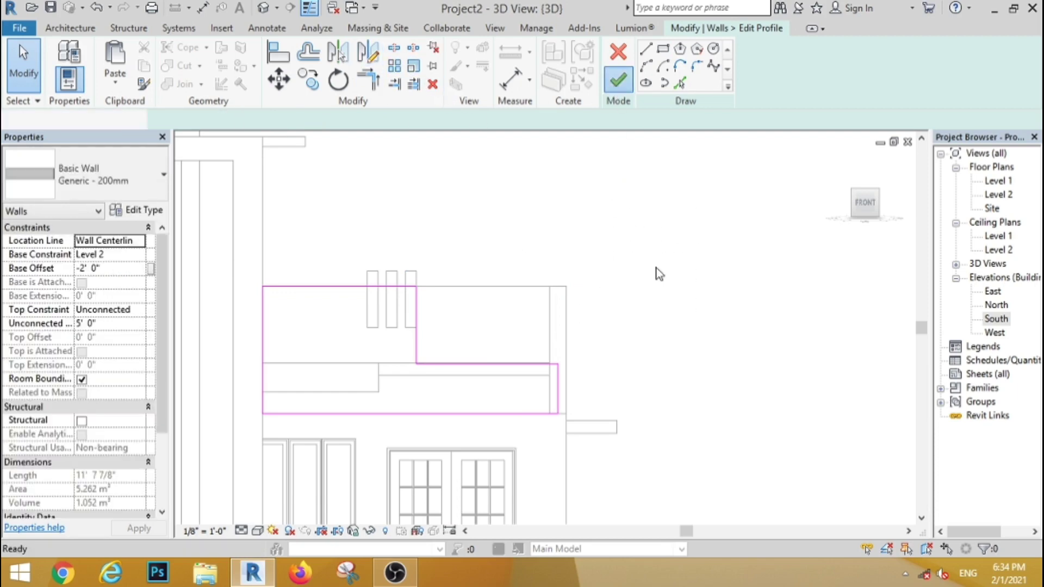
- Edit the profile of the side parapet wall beside the porch, drawing a rectangle from floor level near its rear end past its front top corner
click(658, 283)
scroll(656, 260, down, 4)
shift+middle_drag(721, 324, 498, 411)
click(456, 333)
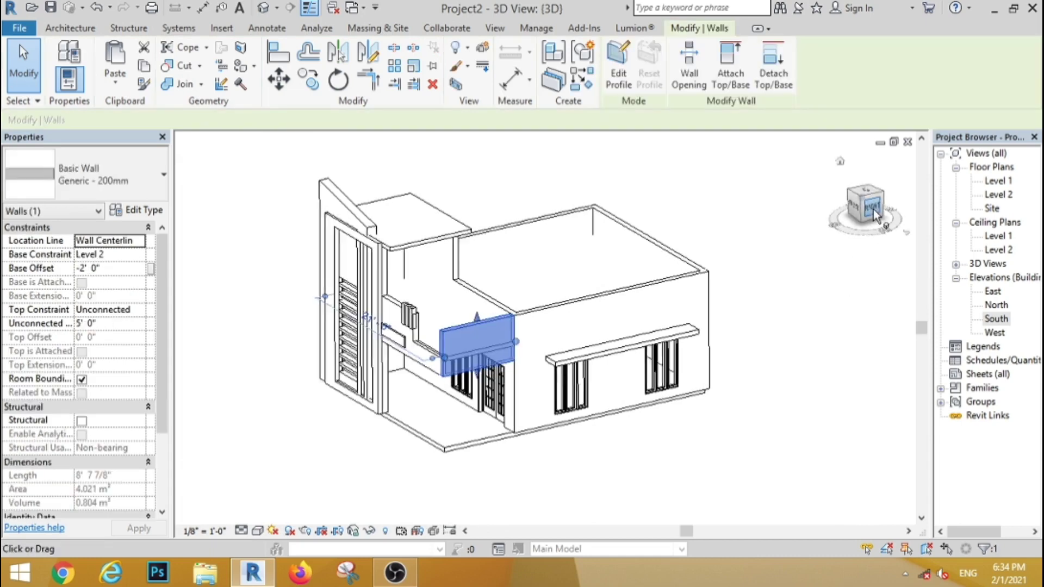
click(872, 210)
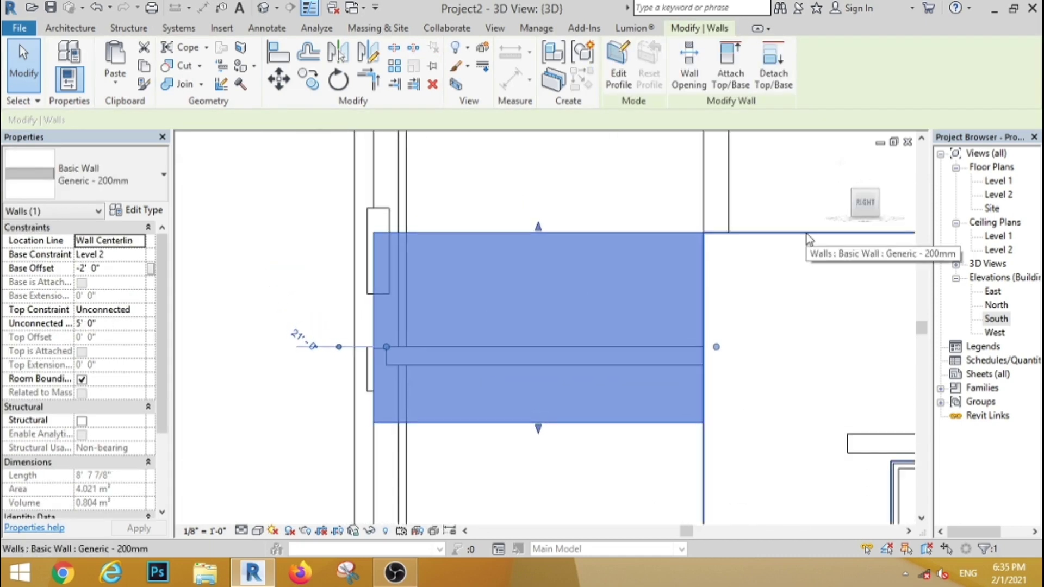
click(618, 63)
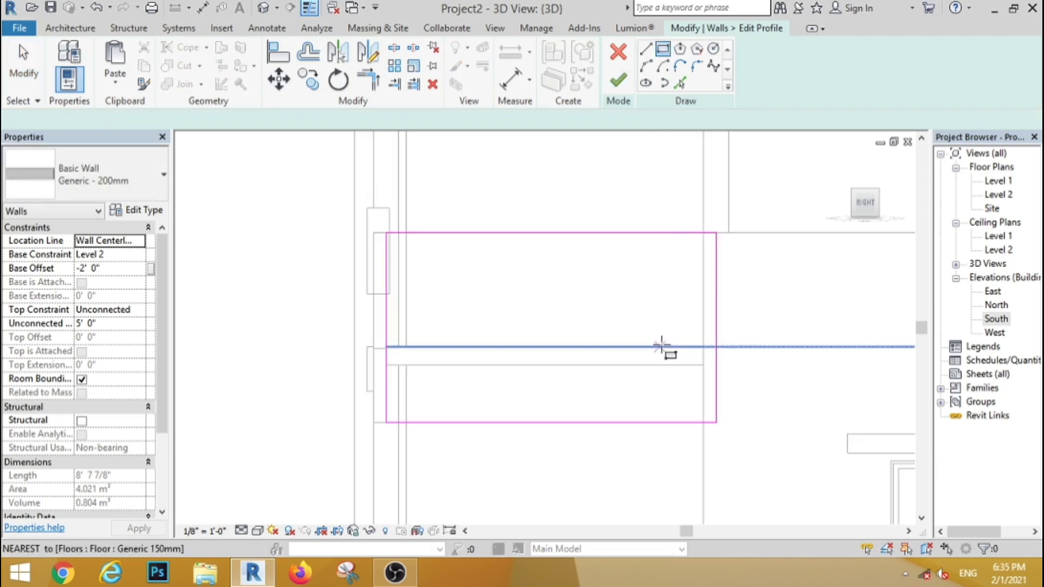
click(663, 346)
click(303, 169)
- Trim the side parapet sketch into an L-shaped outline, delete the leftover rectangle lines, and finish the wall profile
key(t)
key(r)
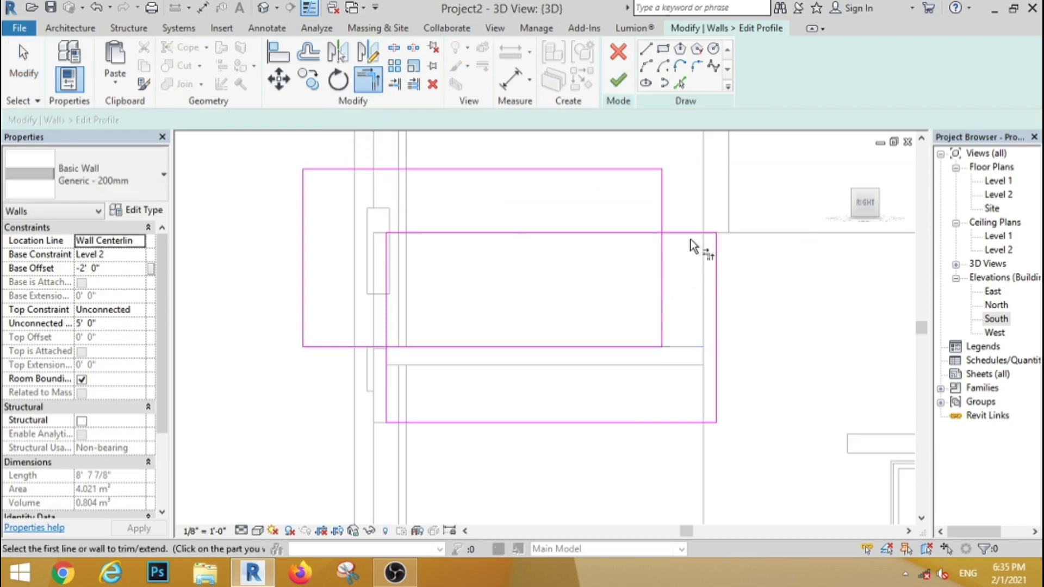
click(695, 234)
click(662, 272)
click(441, 347)
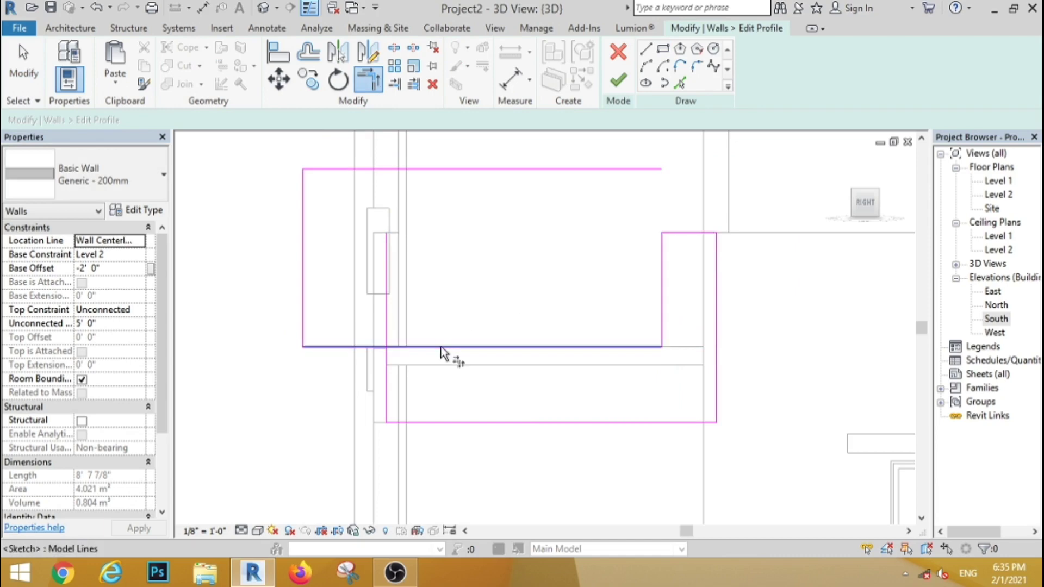
click(387, 373)
key(Escape)
key(Escape)
drag(560, 152, 269, 291)
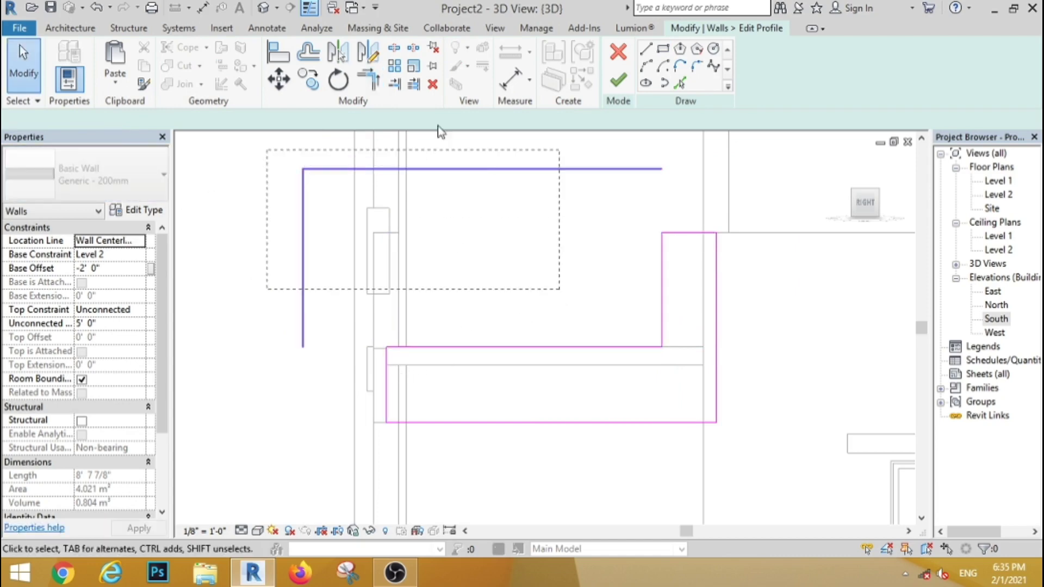
key(Delete)
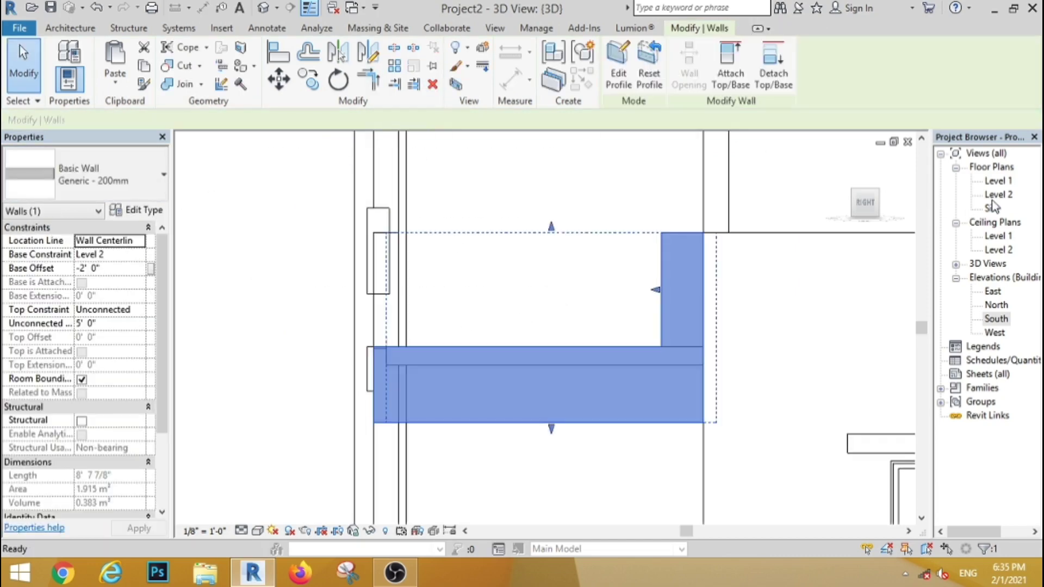
- On Level 2, create a 900mm Pipe railing running about 5' 8" from the last fin along the front parapet, then back along the side parapet
double_click(1000, 194)
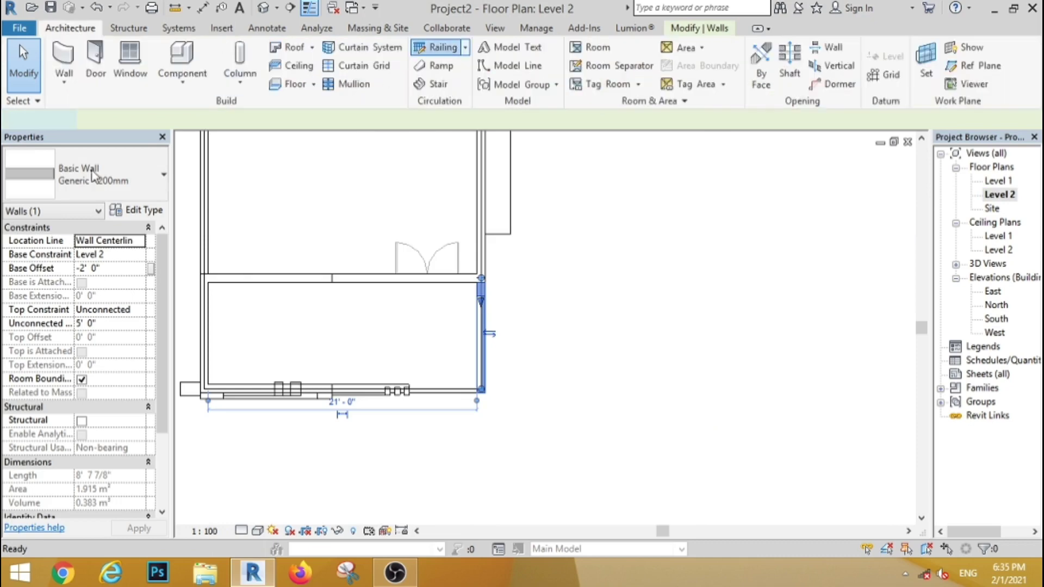
click(103, 182)
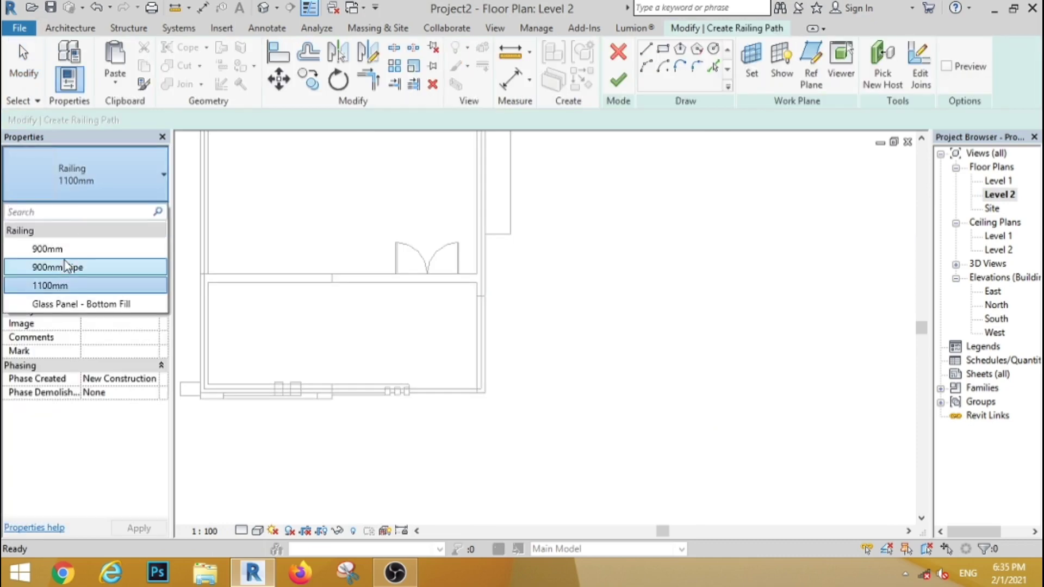
click(68, 268)
scroll(560, 356, down, 3)
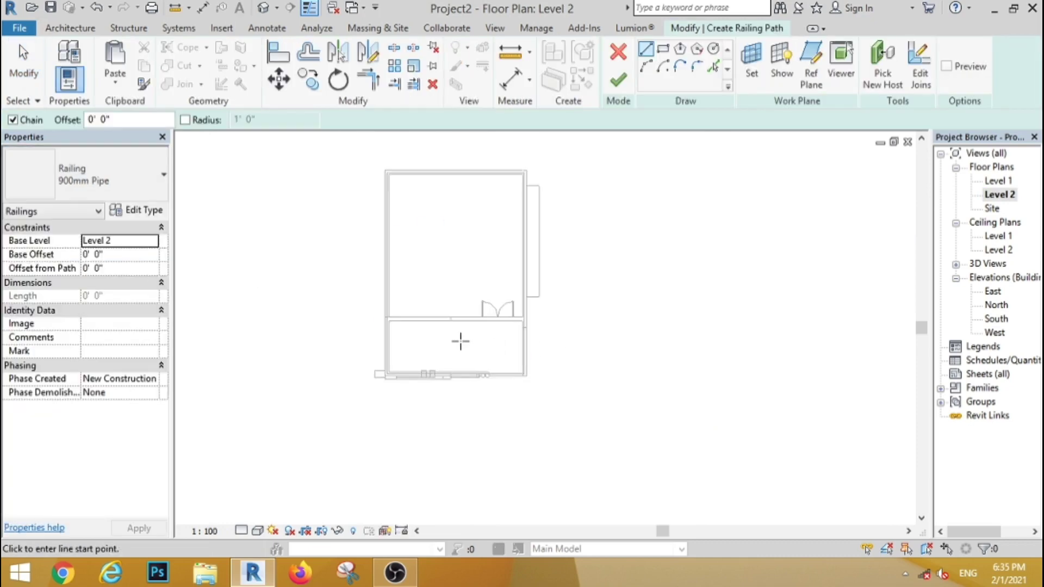
scroll(479, 366, up, 5)
click(487, 374)
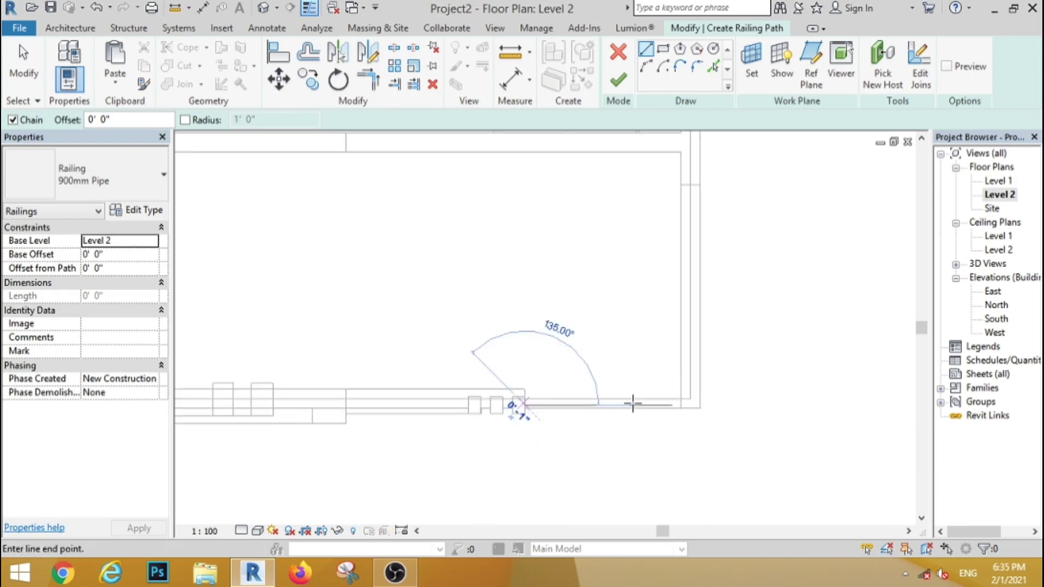
click(692, 405)
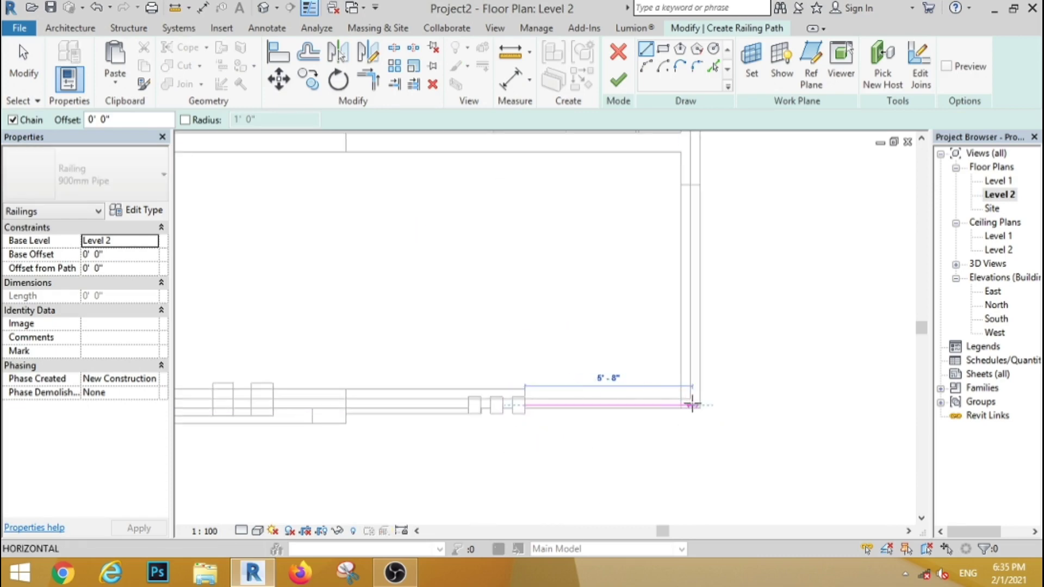
click(695, 186)
click(618, 80)
- Return to the 3D view, show the building from its front corner, and set the visual style to Realistic
click(263, 8)
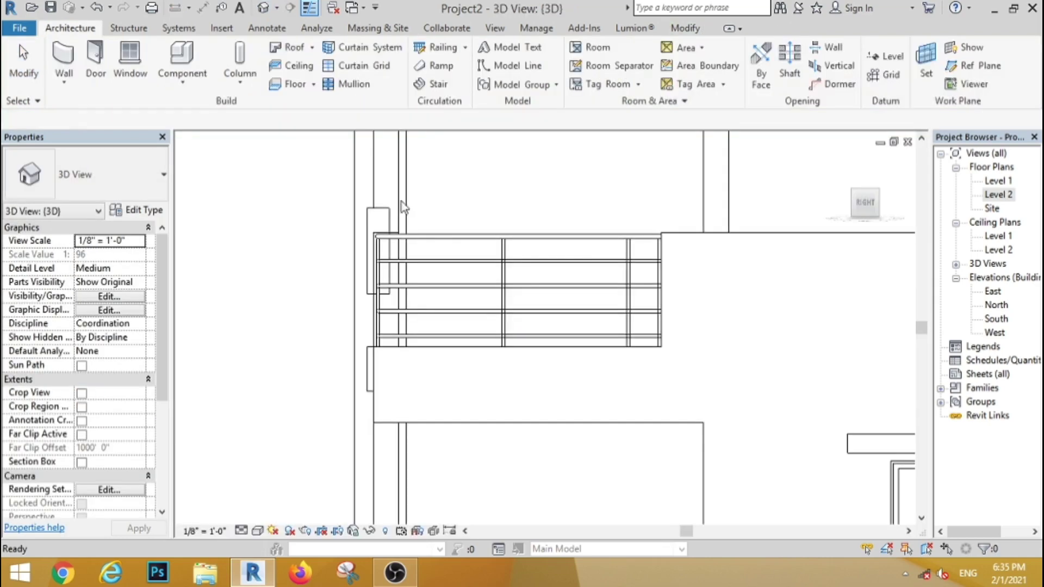
scroll(413, 218, down, 5)
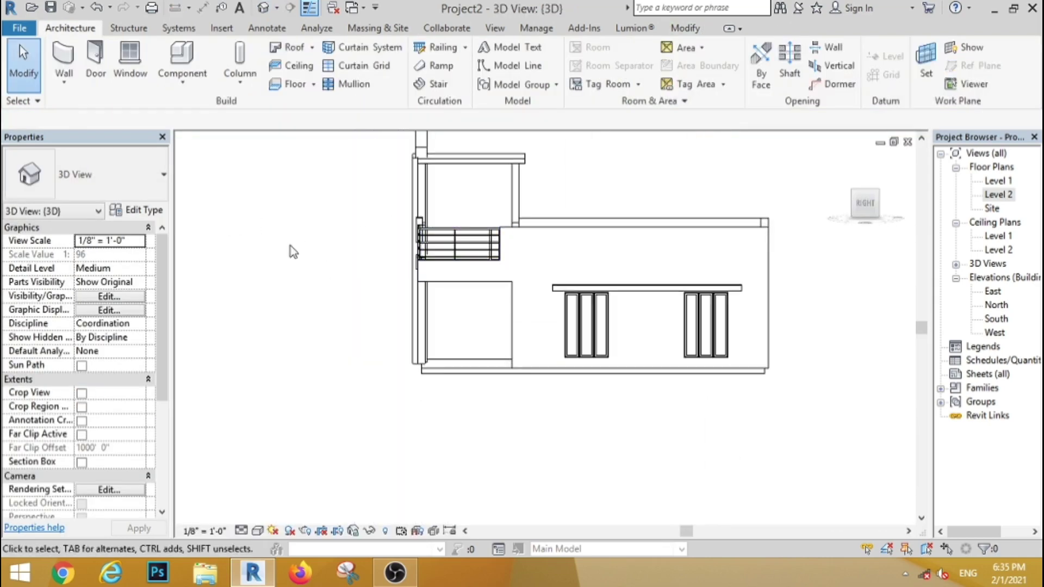
shift+middle_drag(275, 253, 462, 310)
scroll(561, 323, down, 3)
shift+middle_drag(561, 323, 544, 337)
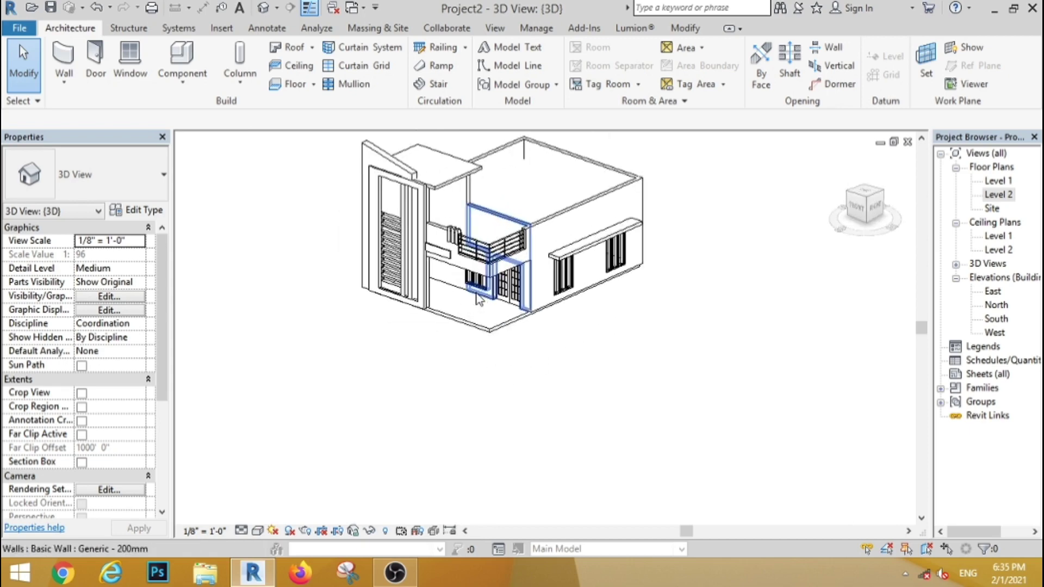
scroll(545, 334, up, 2)
click(259, 531)
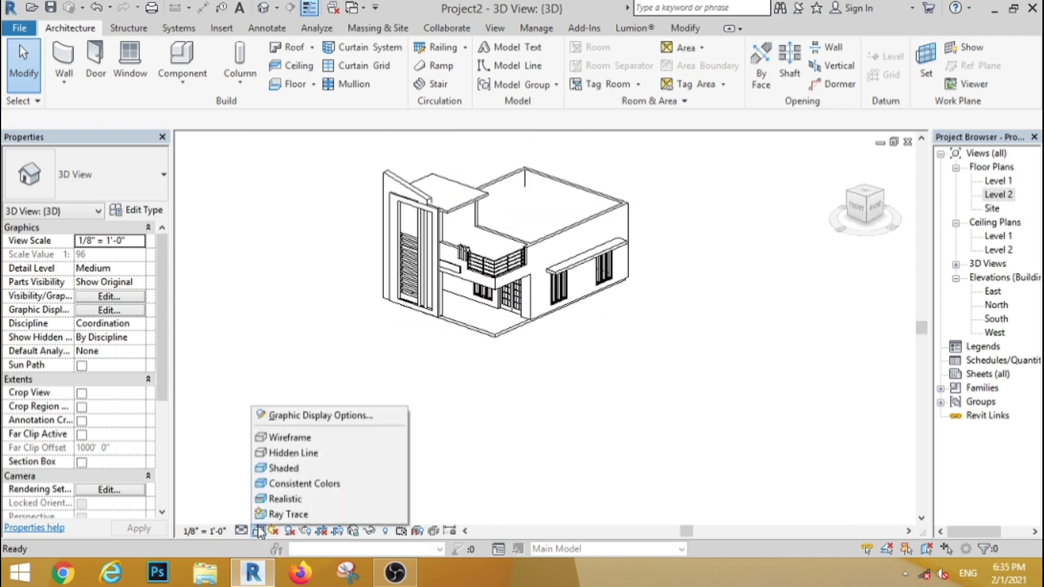
click(286, 500)
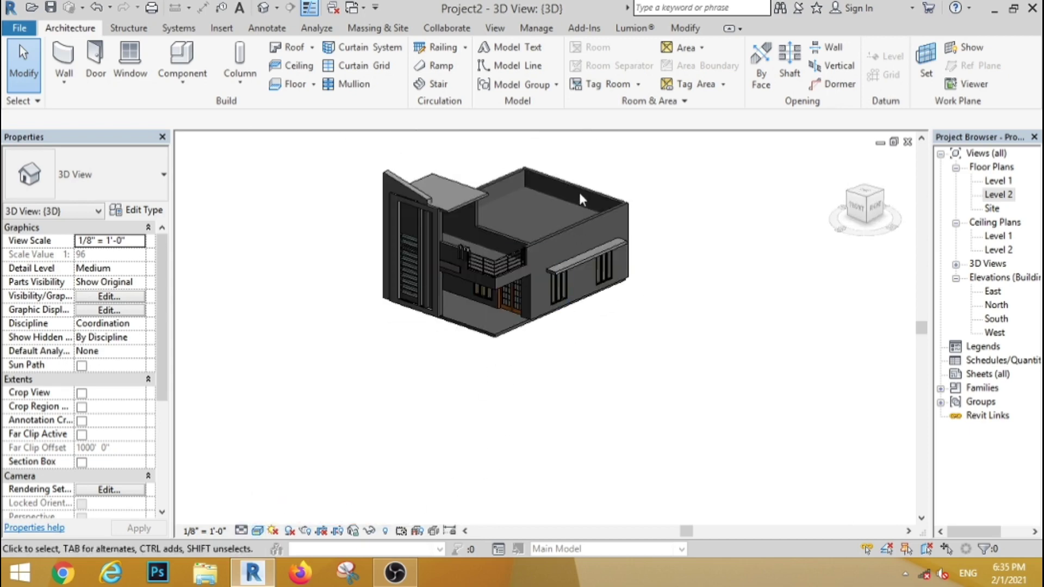
- Assign Gypsum Wall Board as the structure layer material of the Generic - 200mm wall type
click(545, 189)
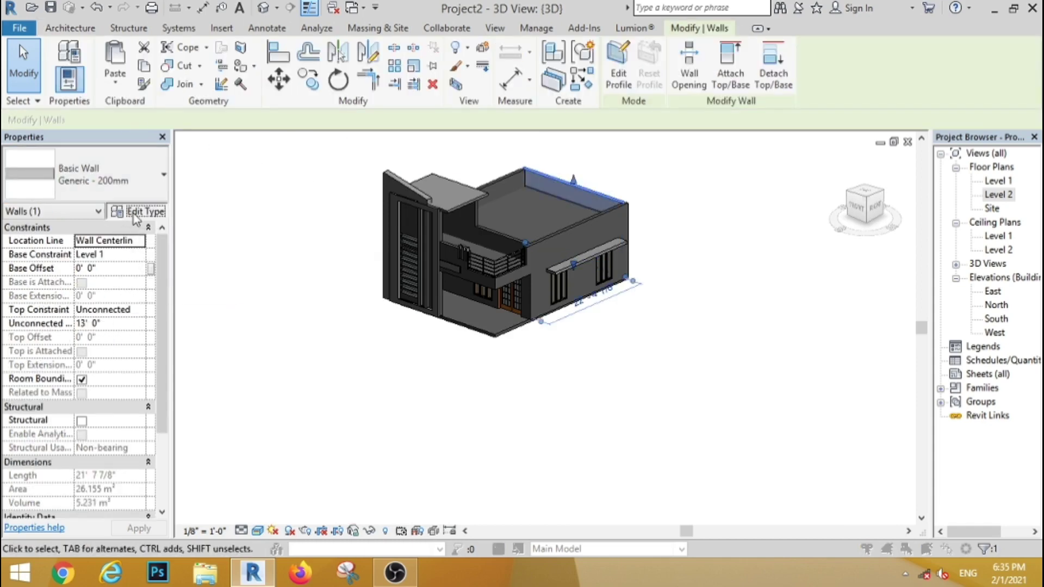
click(137, 212)
click(618, 168)
click(465, 171)
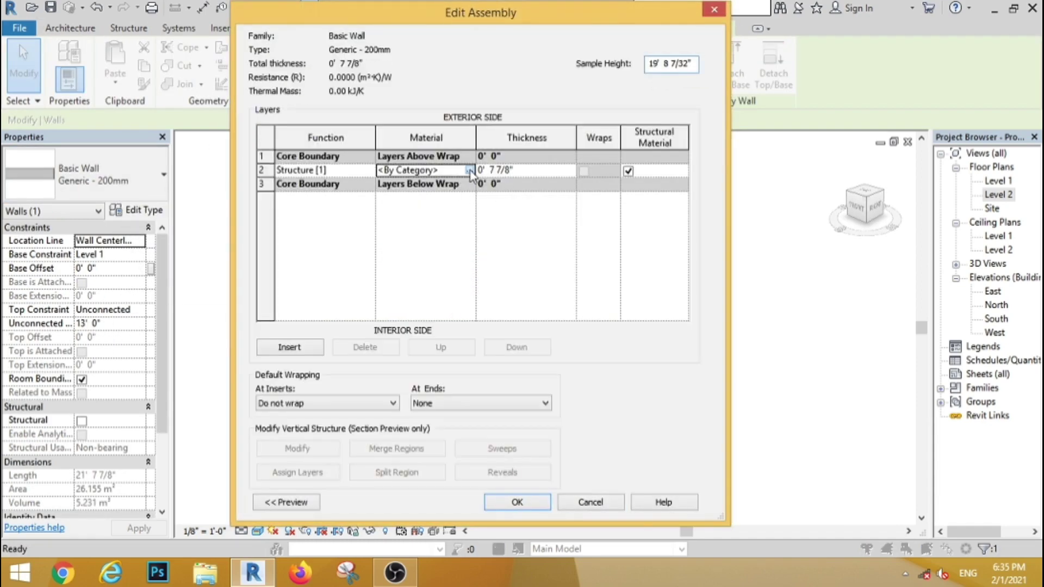
click(469, 170)
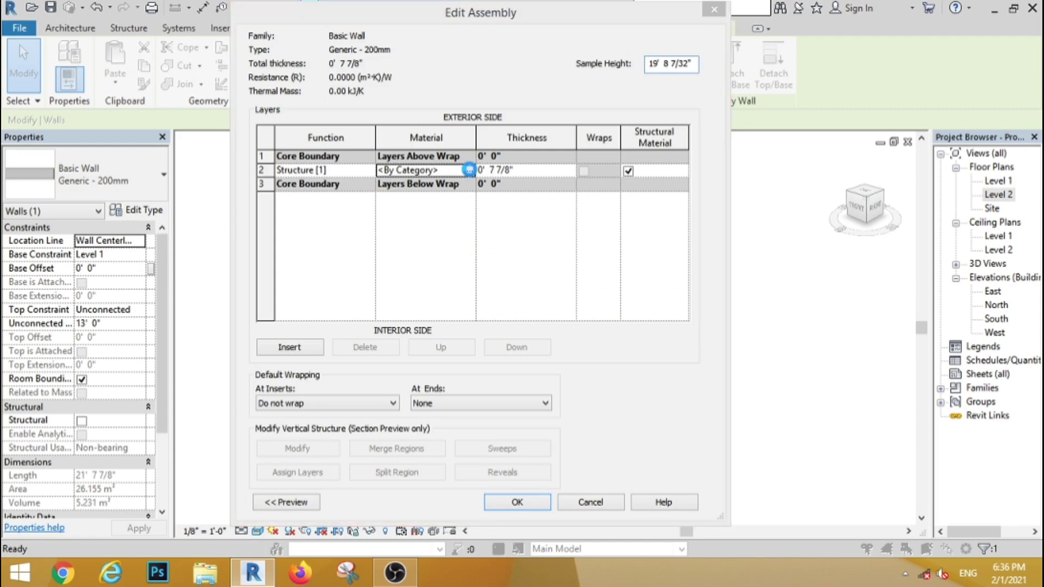
click(105, 45)
text(gy)
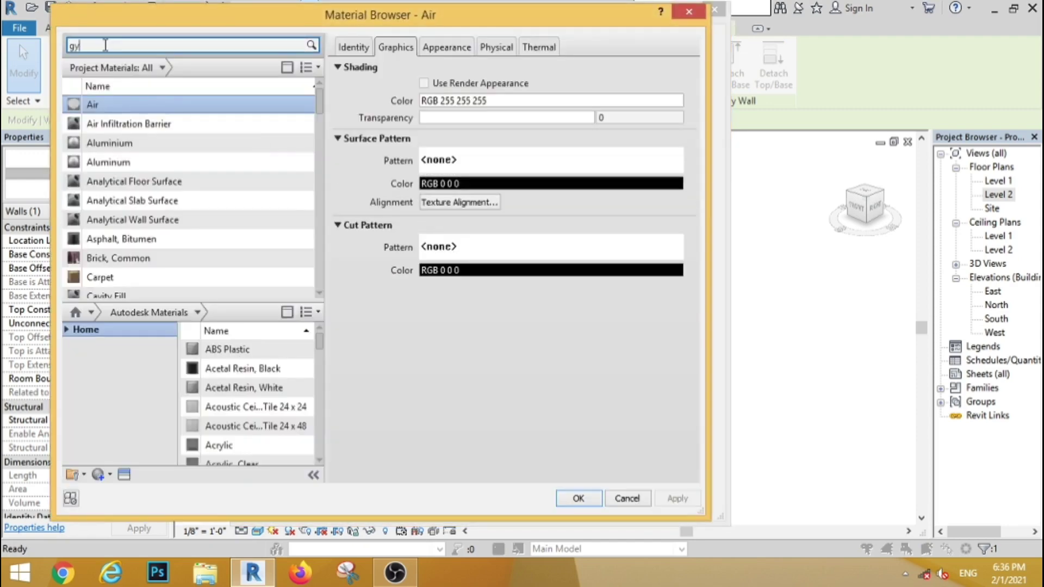
text(p)
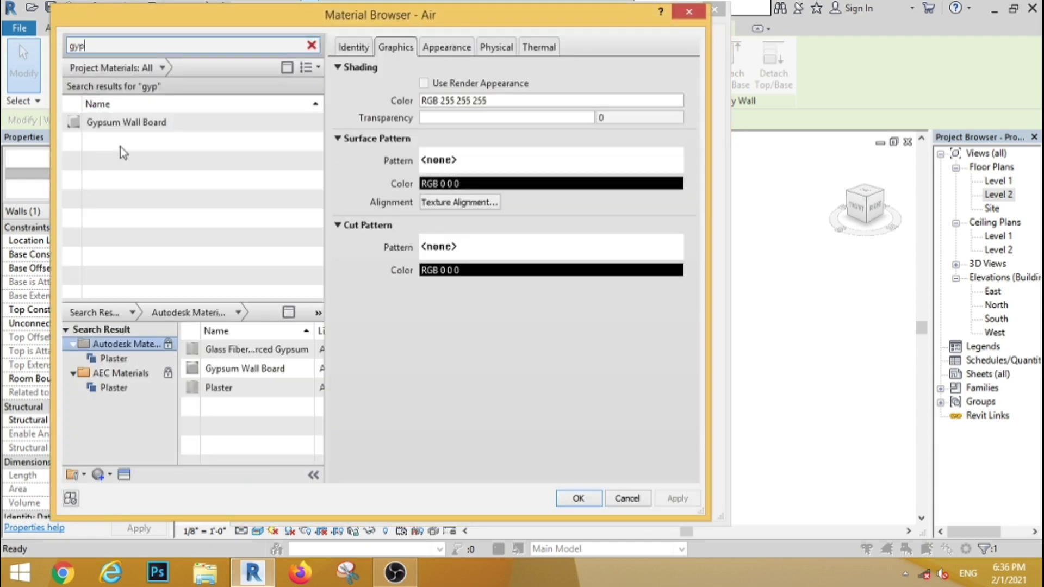
click(578, 498)
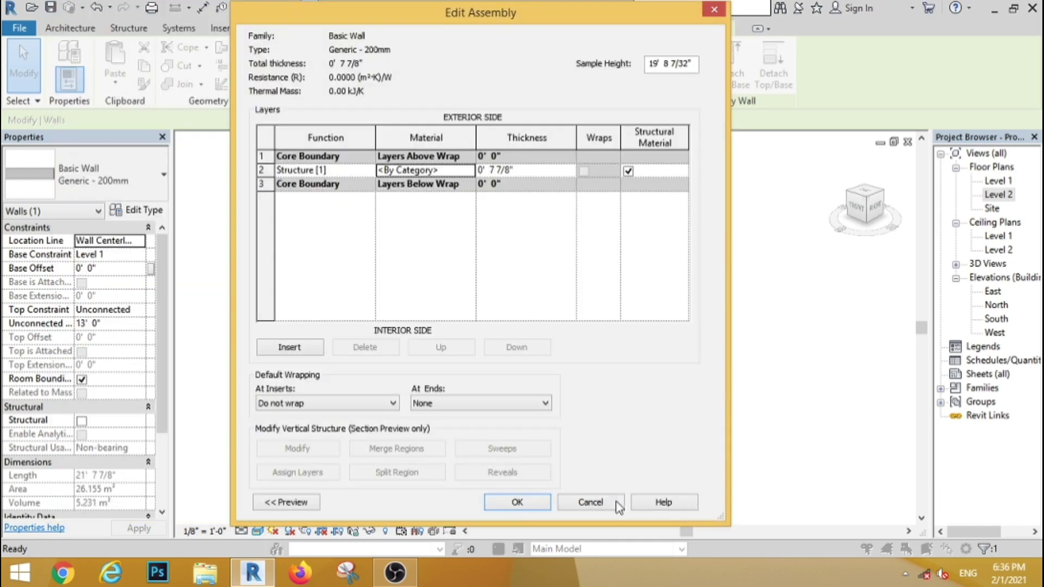
key(Return)
click(534, 502)
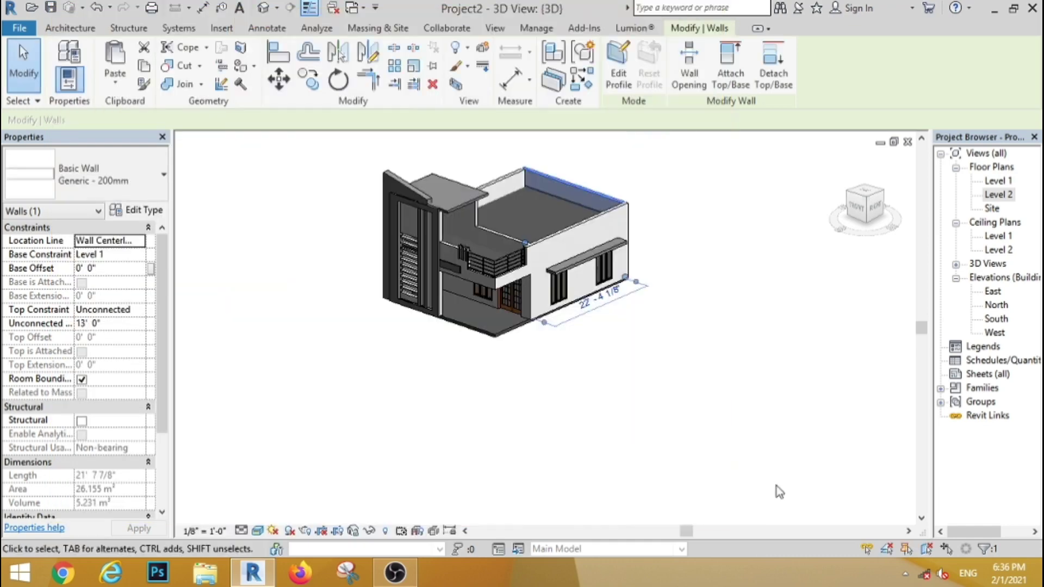
- Assign Gypsum Wall Board as the structure layer material of the ground slab's Generic 150mm floor type
click(503, 361)
click(509, 335)
click(139, 212)
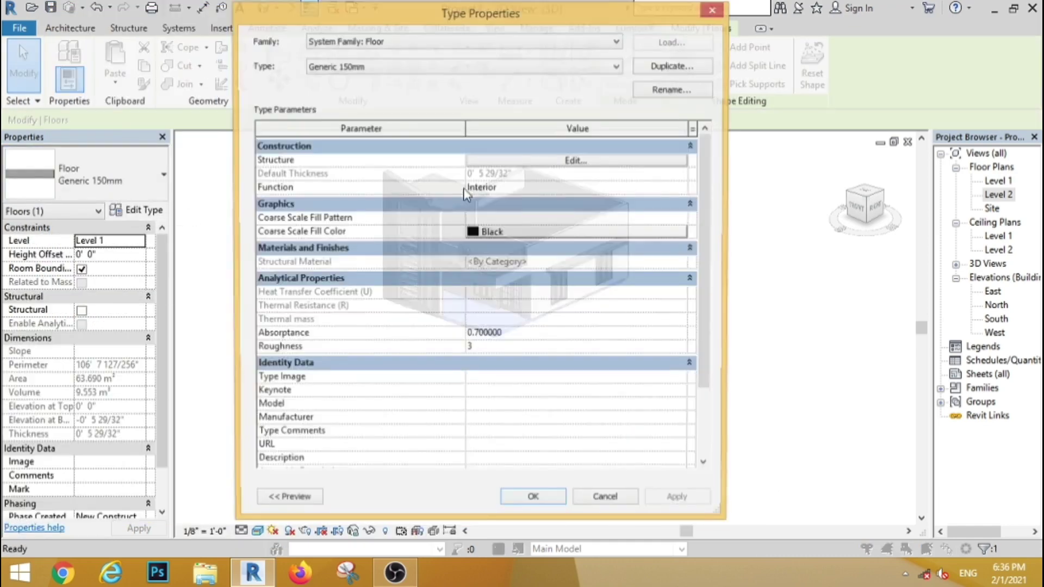
click(573, 159)
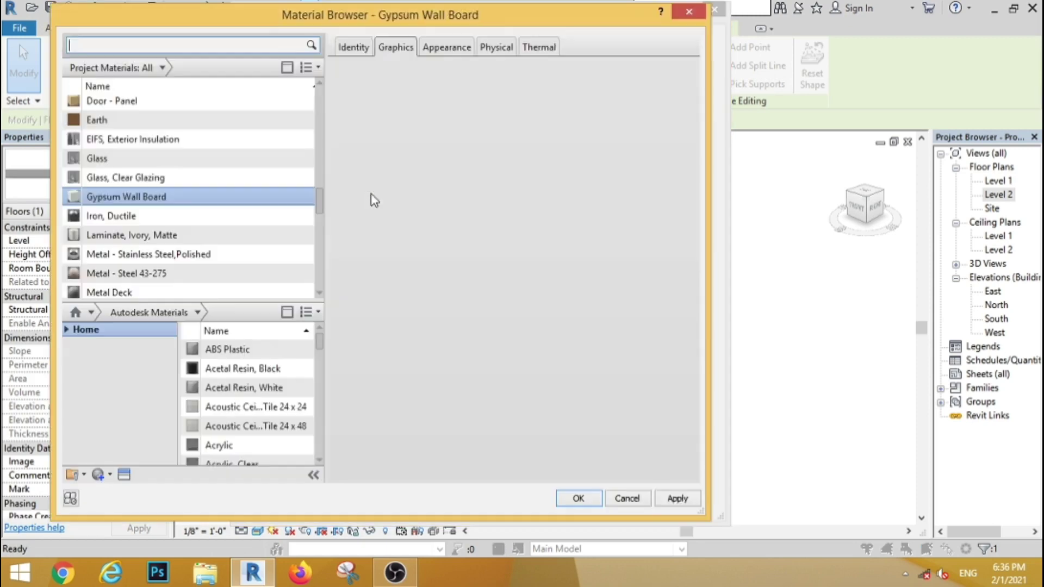
click(579, 499)
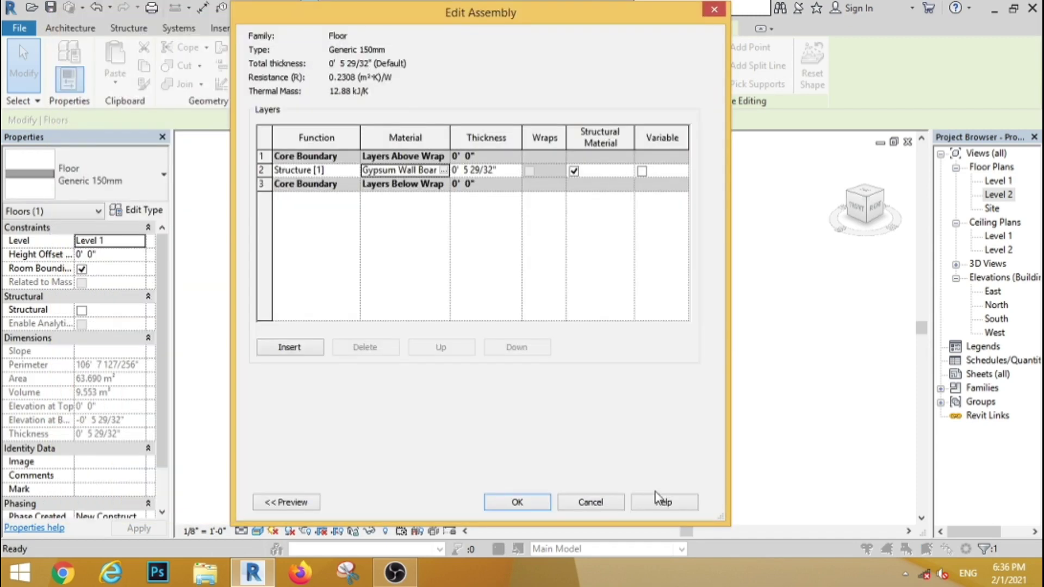
click(513, 501)
click(546, 502)
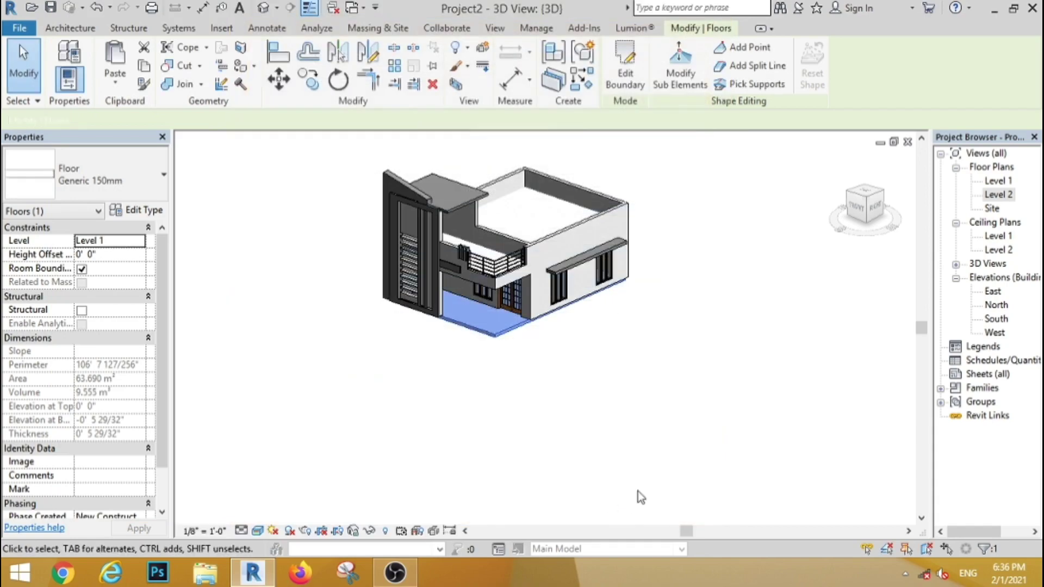
click(674, 446)
- Select the front and side parapet walls around the railing and duplicate their wall type as Generic - 200mm 2
scroll(434, 253, up, 5)
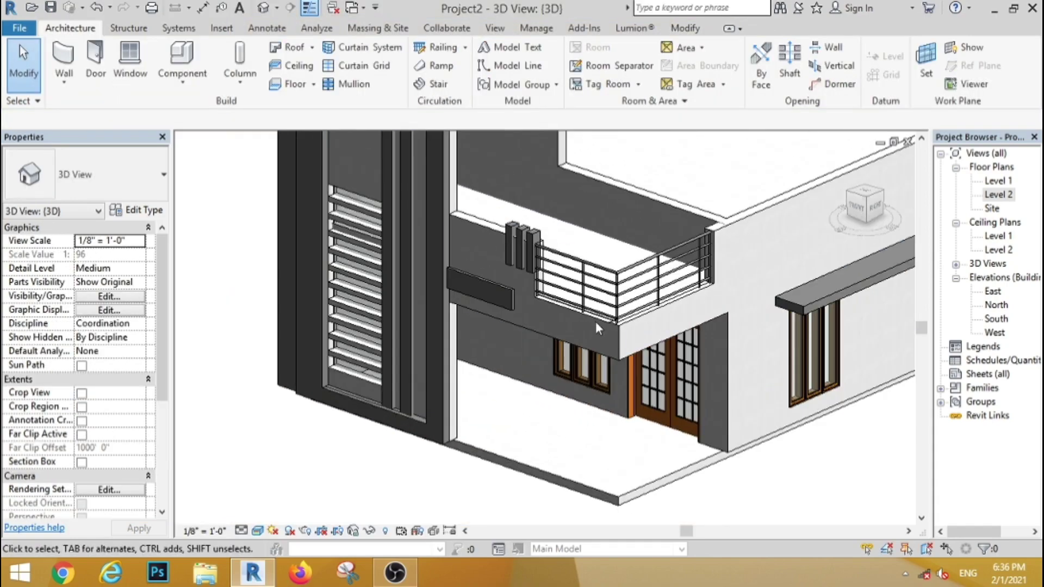
click(598, 321)
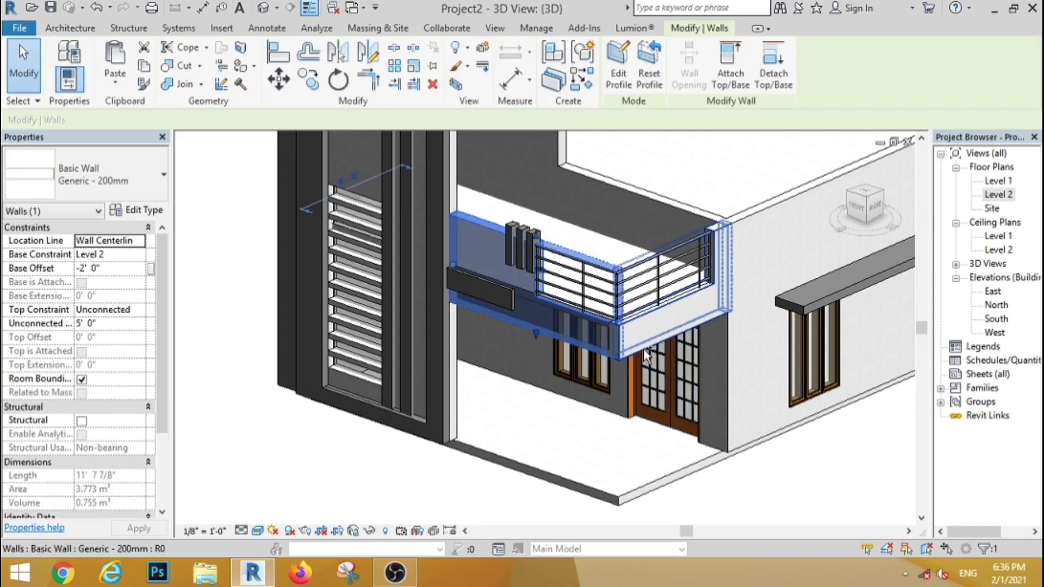
ctrl+click(645, 351)
click(137, 210)
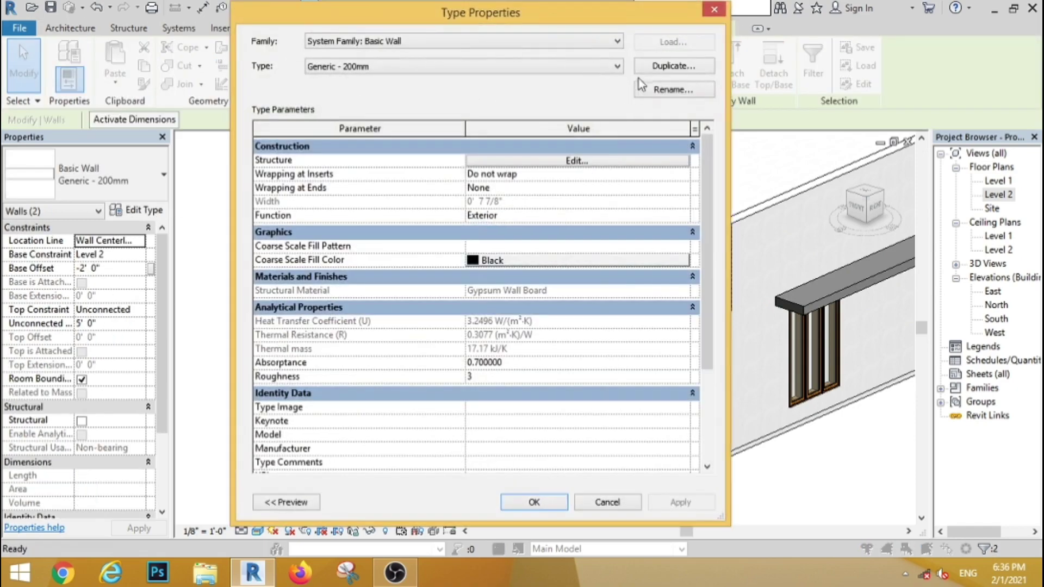
click(655, 65)
click(489, 297)
- Create a new material with a dark brown appearance colour, RGB 102-051-000, and assign it to the duplicated wall type's structure layer
click(569, 161)
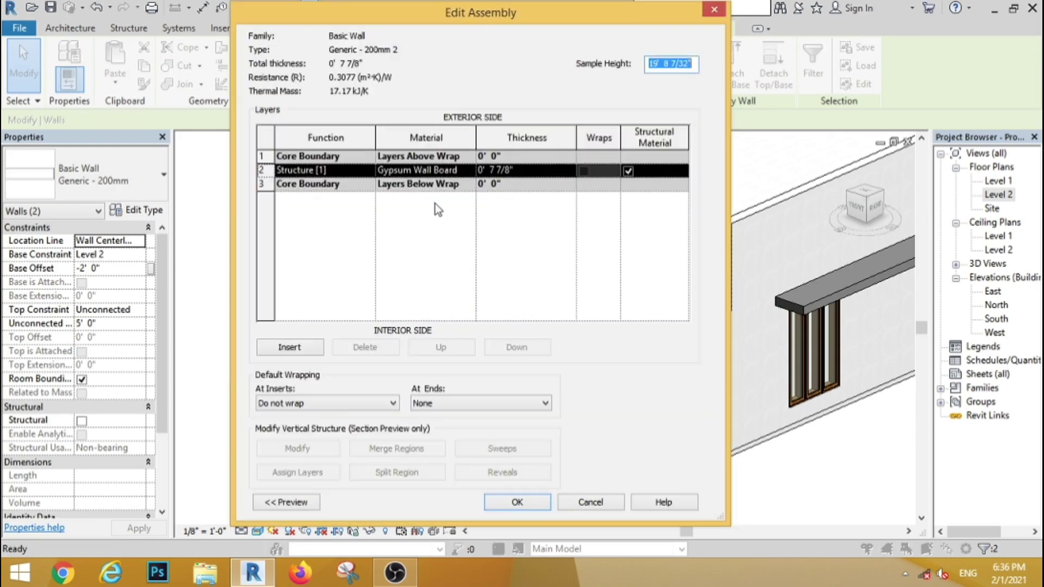
click(457, 170)
click(469, 170)
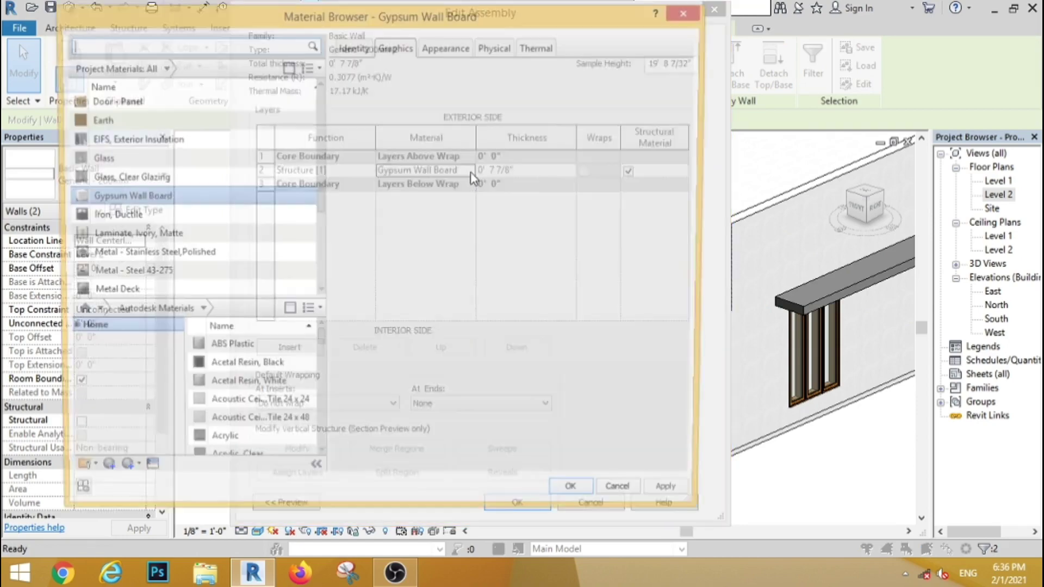
click(109, 476)
click(109, 491)
click(454, 48)
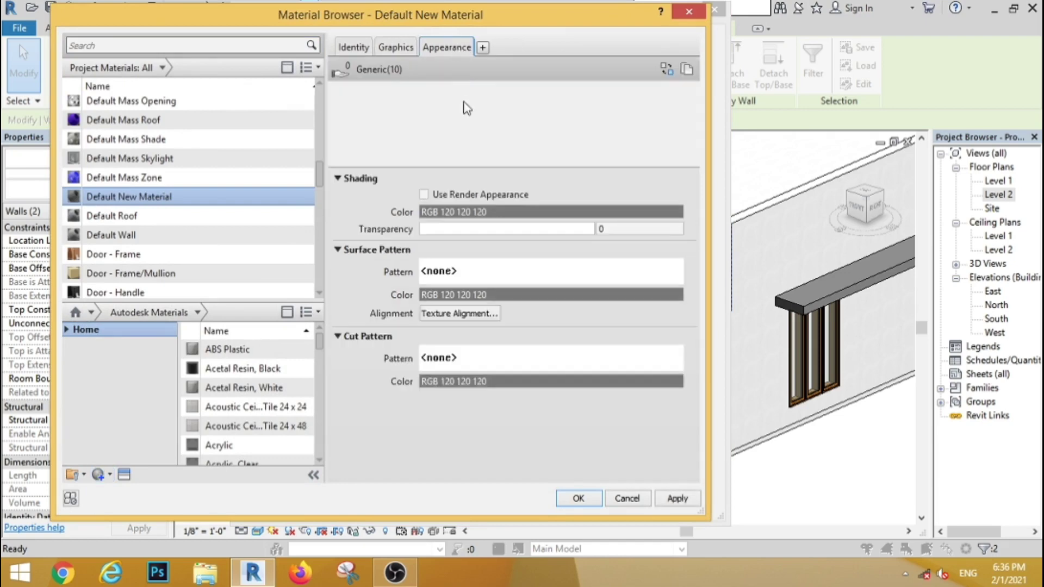
click(471, 215)
click(221, 206)
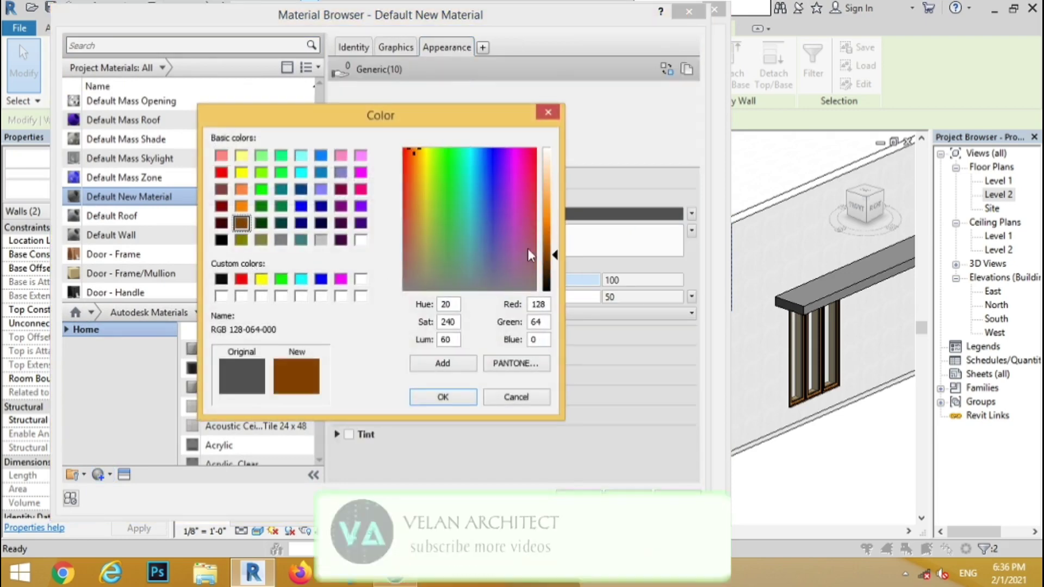
click(241, 223)
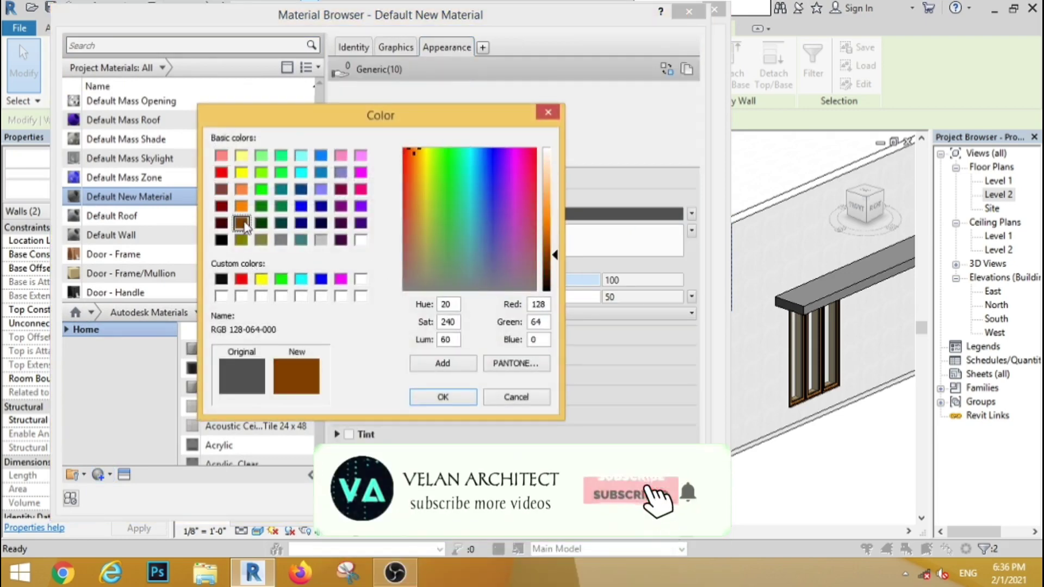
drag(557, 260, 555, 267)
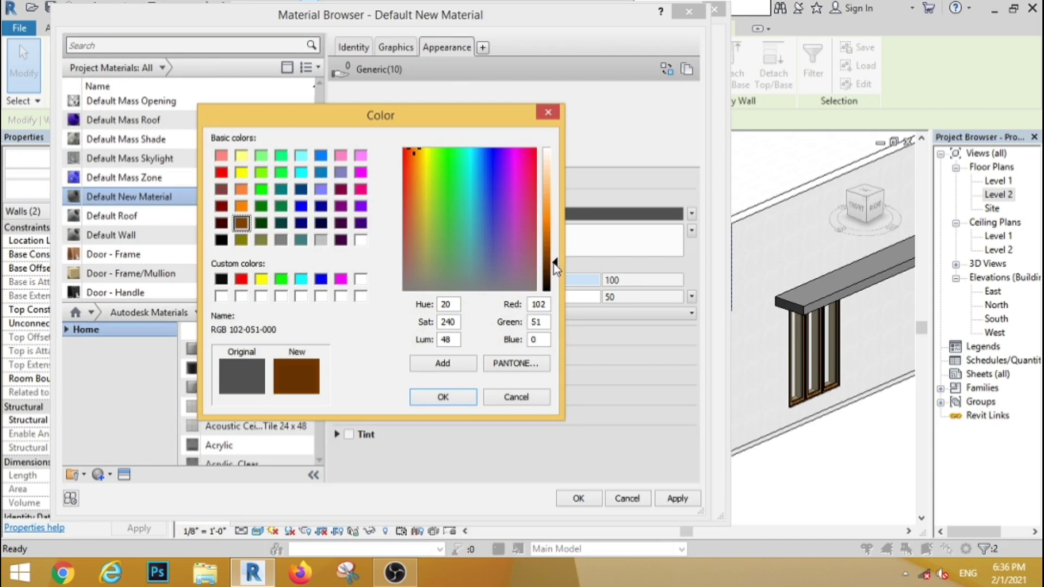
click(578, 499)
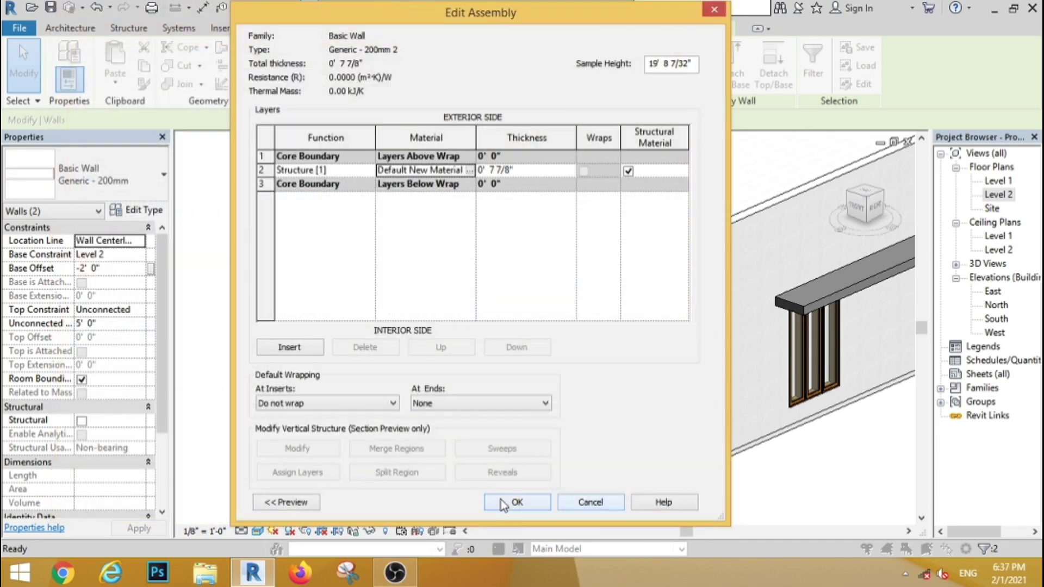
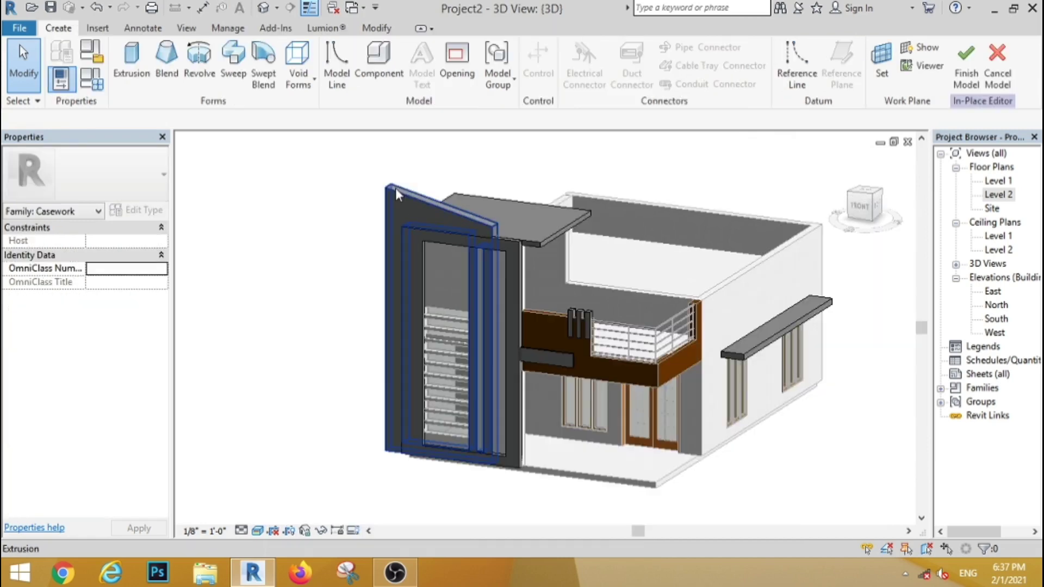
- Assign Default New Material to the sloped tower panel extrusion in the in-place model
click(396, 187)
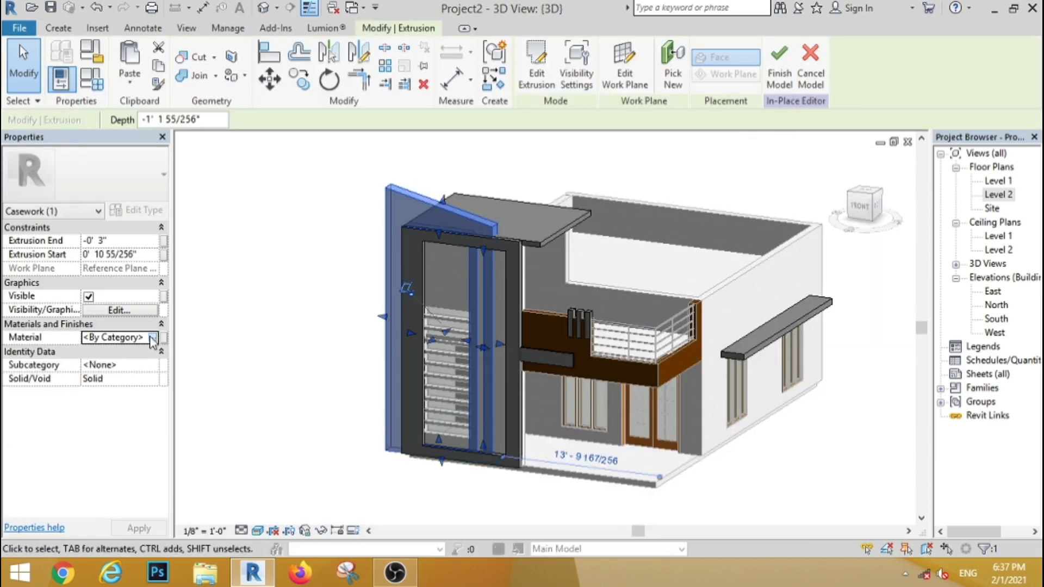
click(148, 337)
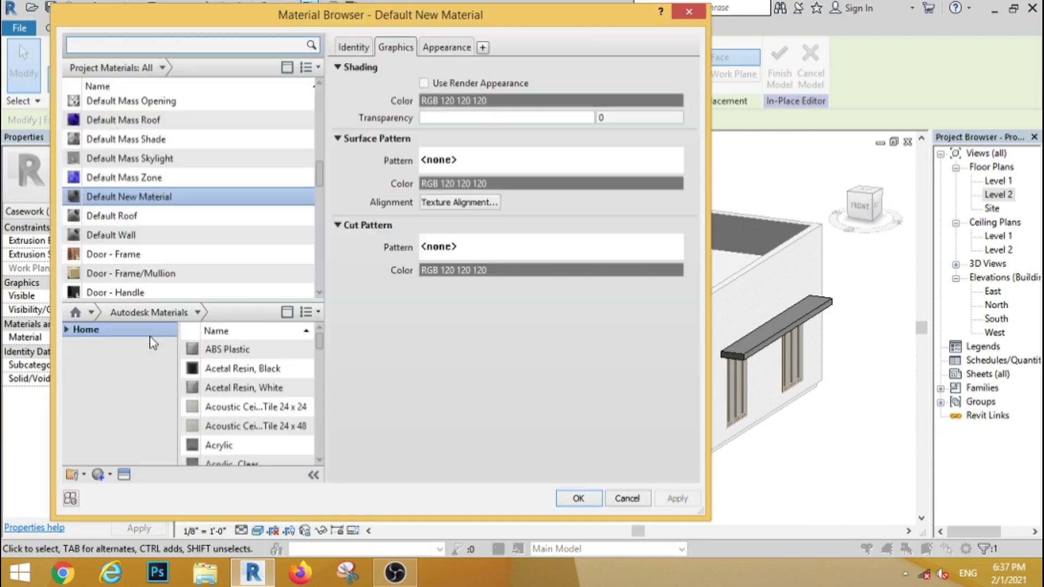
click(575, 497)
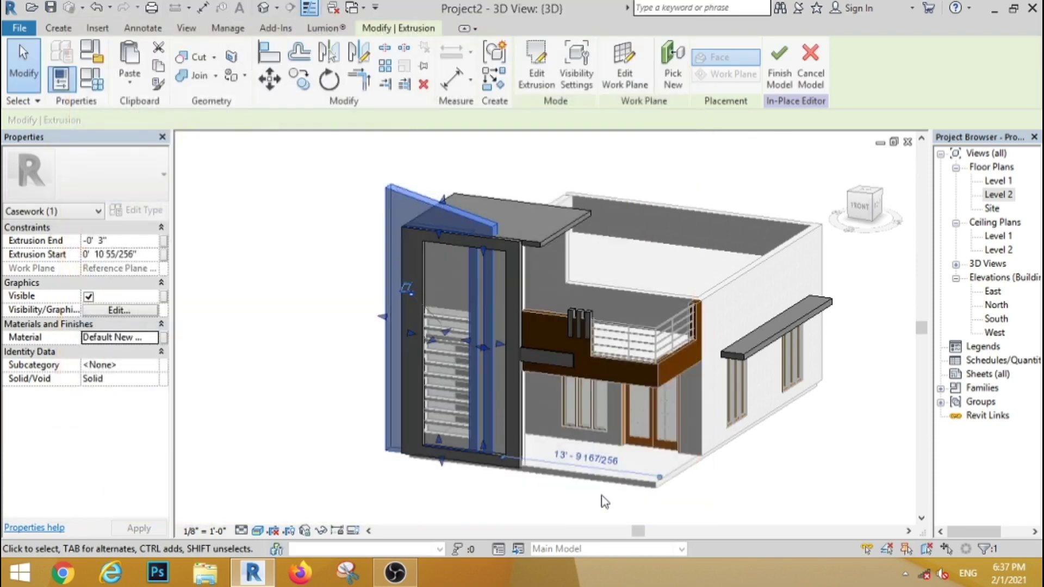
- Assign Gypsum Wall Board as the material of the rectangular frame extrusion on the front of the tower
click(761, 493)
scroll(521, 325, up, 2)
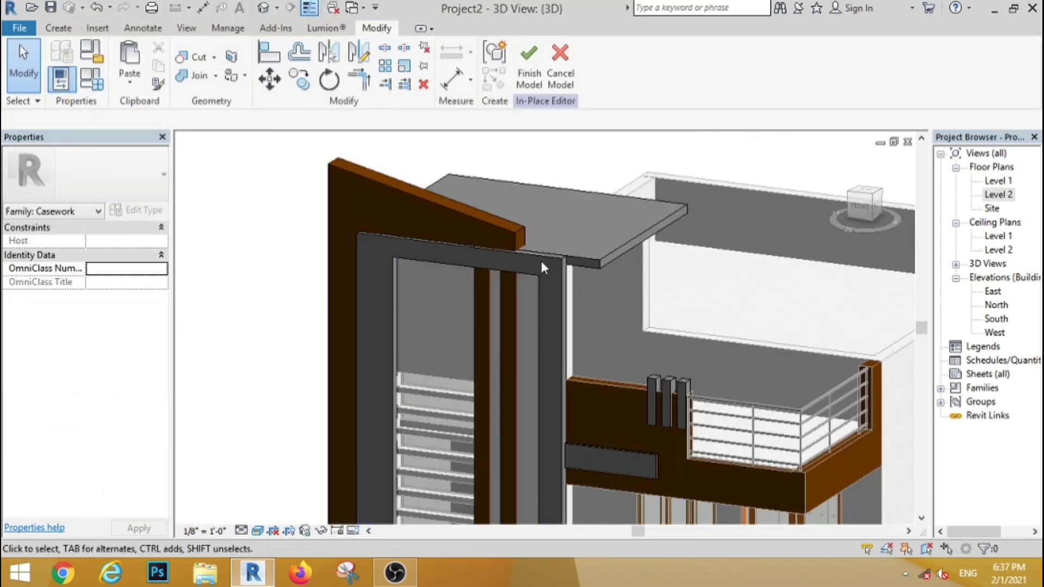
click(484, 251)
click(161, 337)
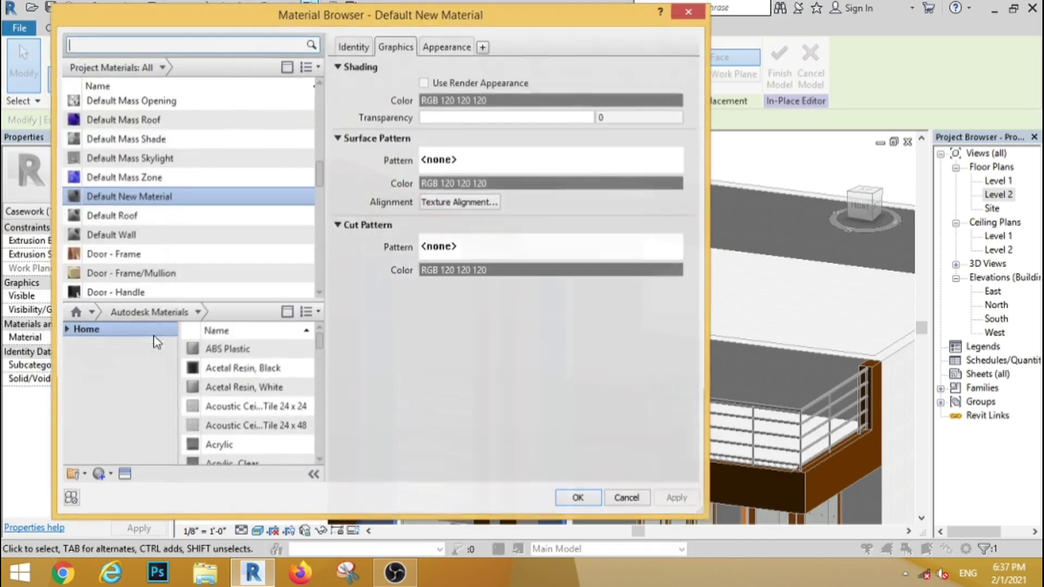
mouse_move(318, 185)
mouse_down()
mouse_move(320, 133)
mouse_move(317, 223)
mouse_move(317, 195)
mouse_up()
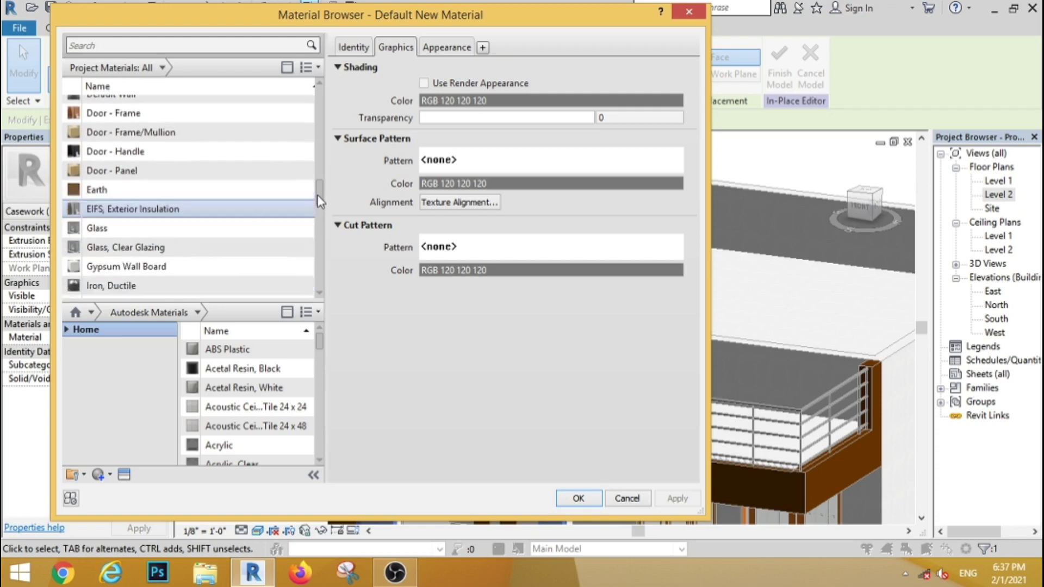
click(172, 268)
click(576, 497)
click(259, 305)
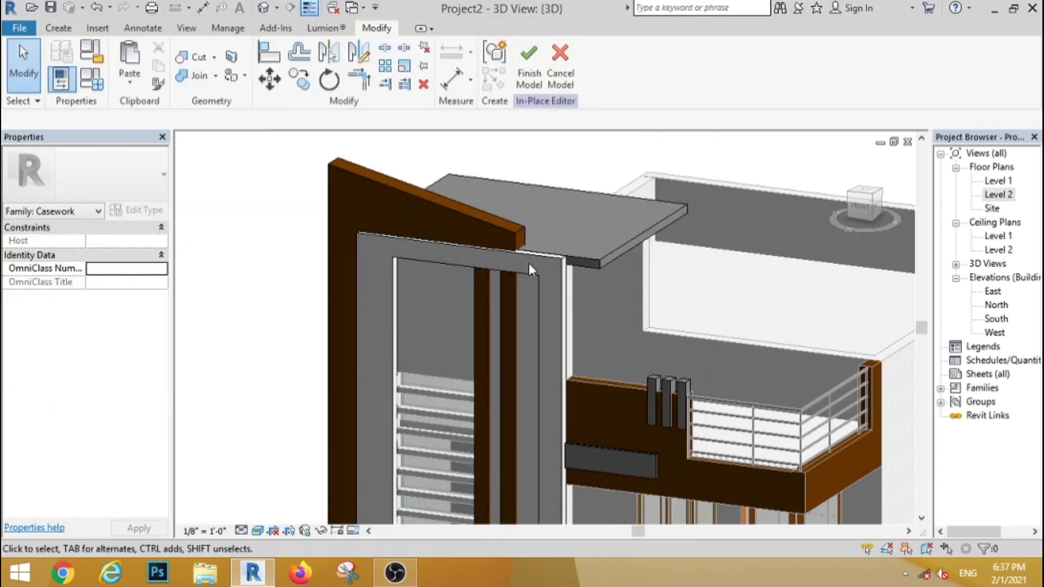
- Assign Gypsum Wall Board as the material of the flat roof slab extrusion over the tower
click(576, 255)
click(151, 338)
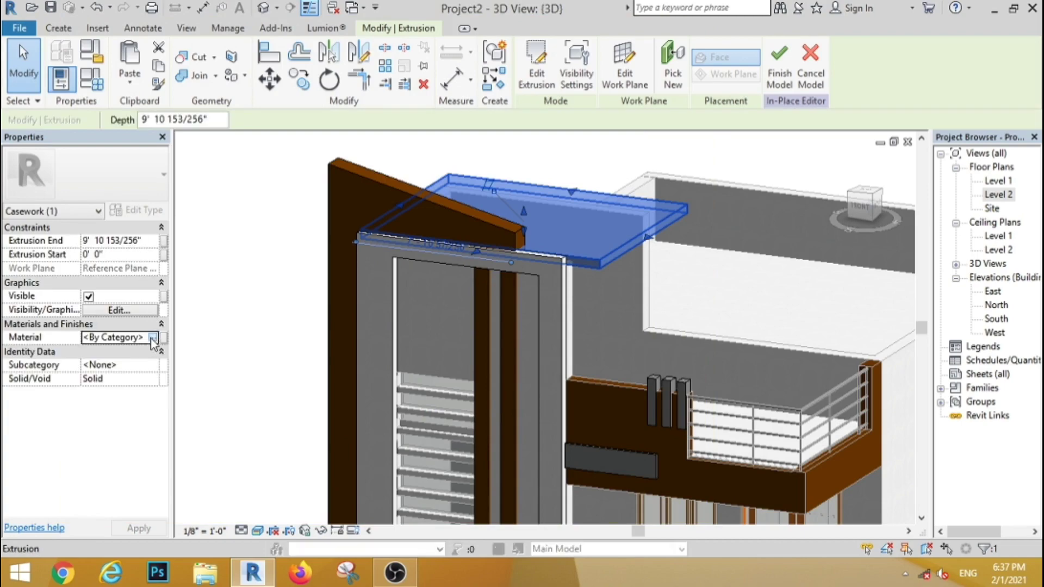
click(152, 338)
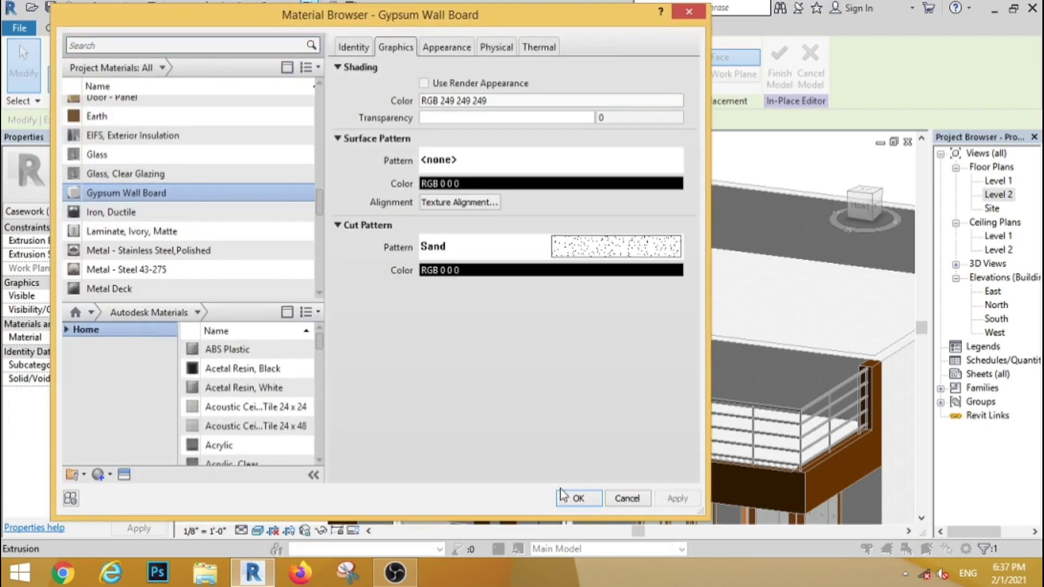
click(578, 498)
click(257, 281)
scroll(257, 280, down, 3)
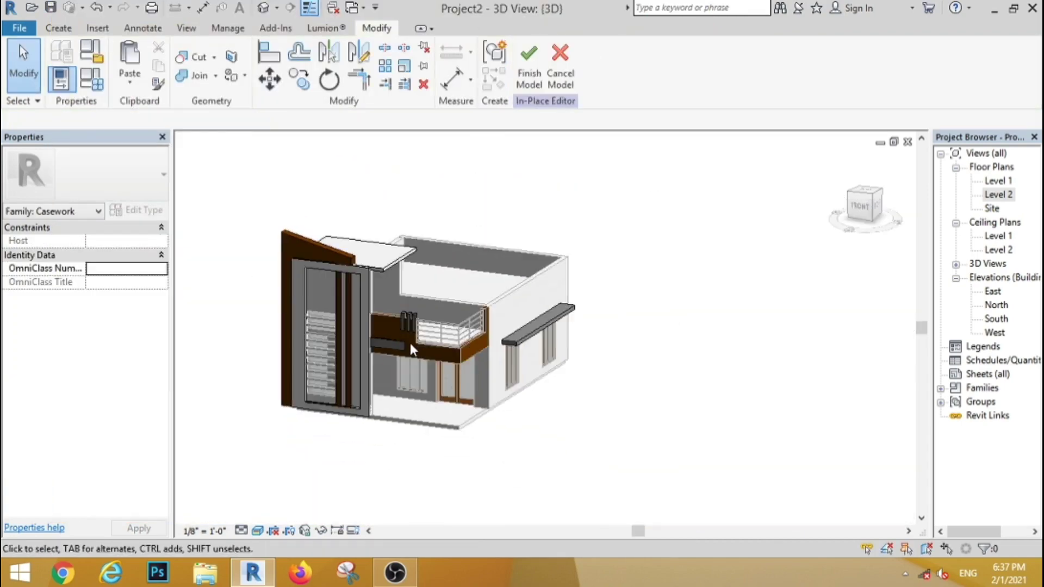
- Assign Gypsum Wall Board to the extrusion of three vertical fins beside the balcony railing
scroll(313, 351, up, 4)
click(471, 289)
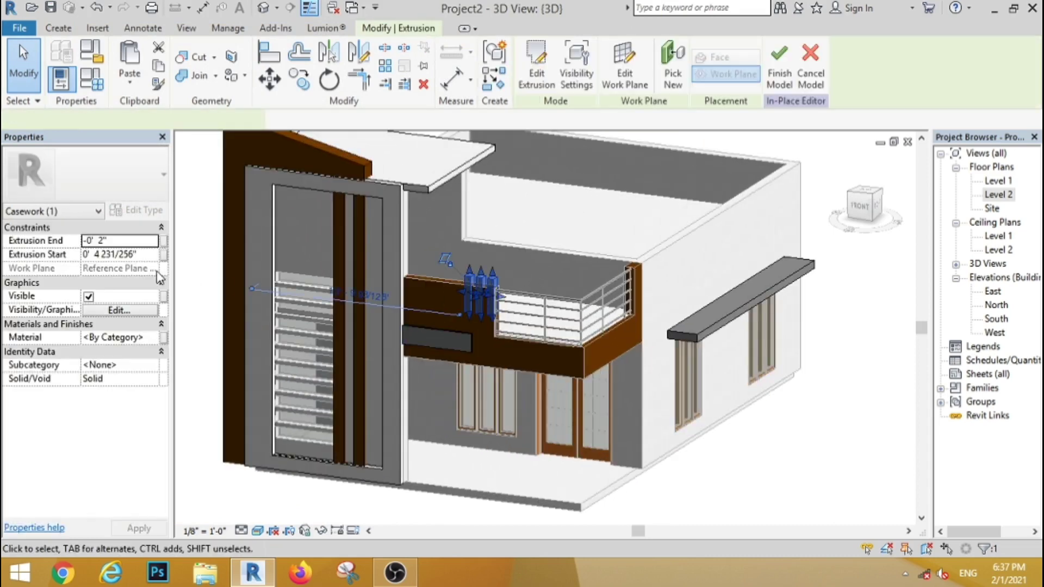
click(148, 337)
click(153, 338)
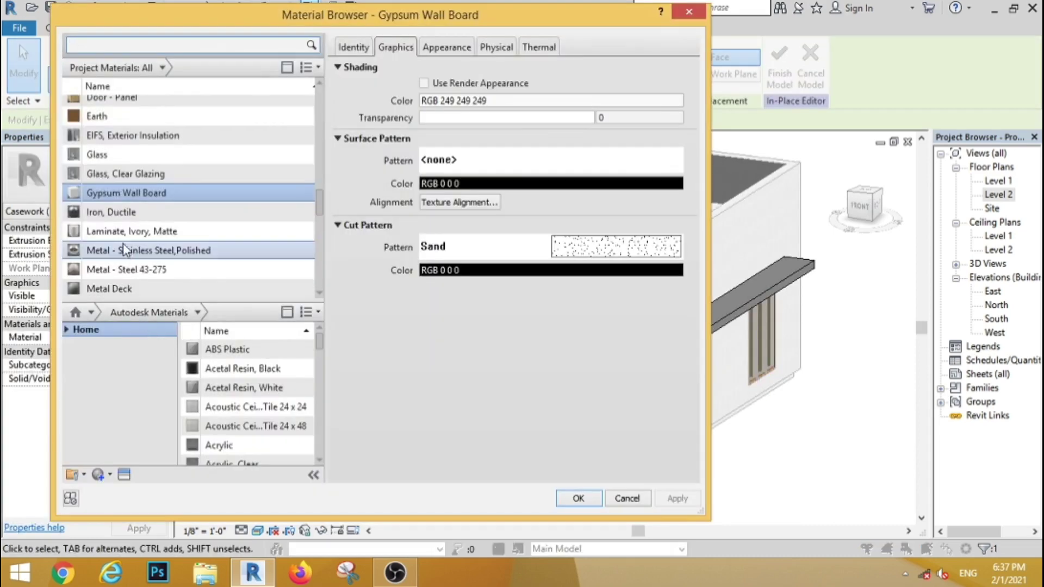
click(572, 498)
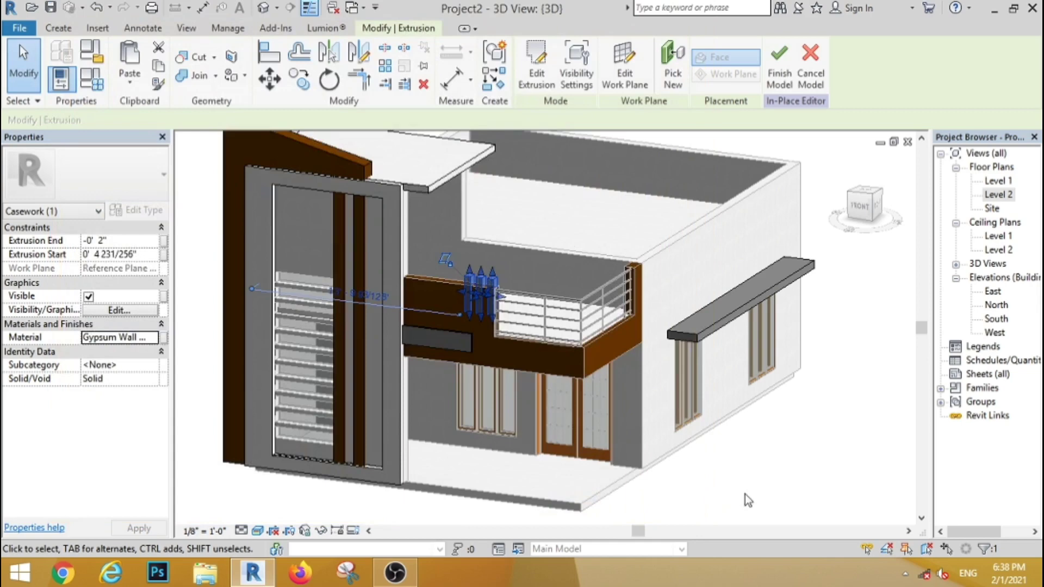
- Assign Gypsum Wall Board to the small horizontal panel extrusion on the brown front parapet
click(453, 337)
click(452, 331)
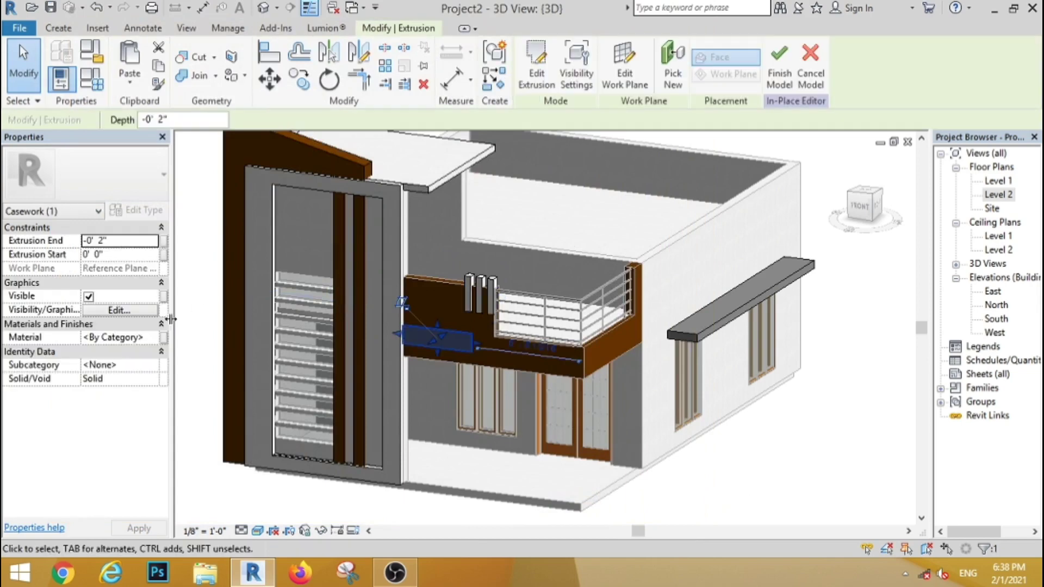
click(154, 341)
click(154, 338)
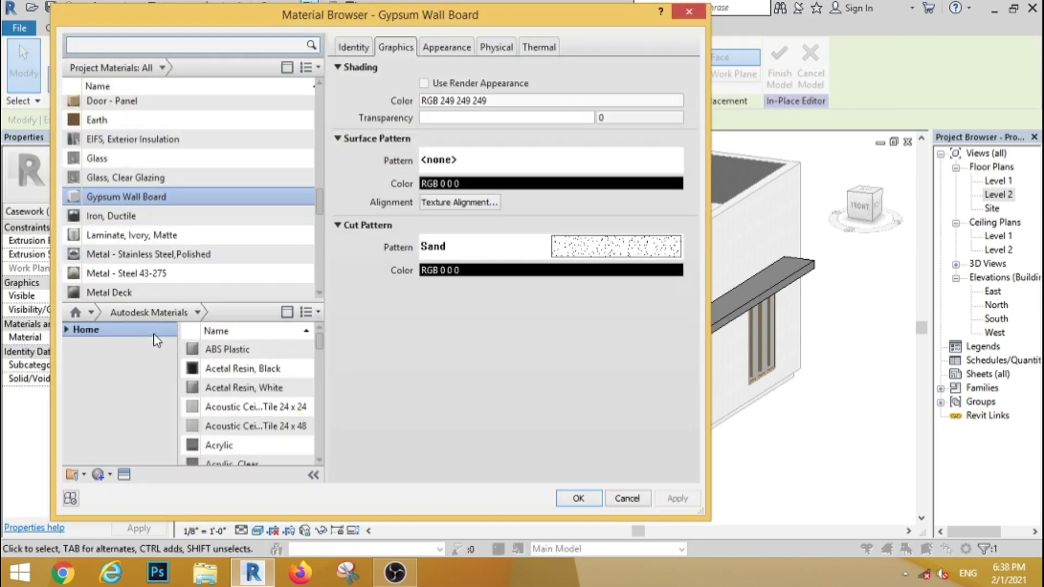
click(578, 497)
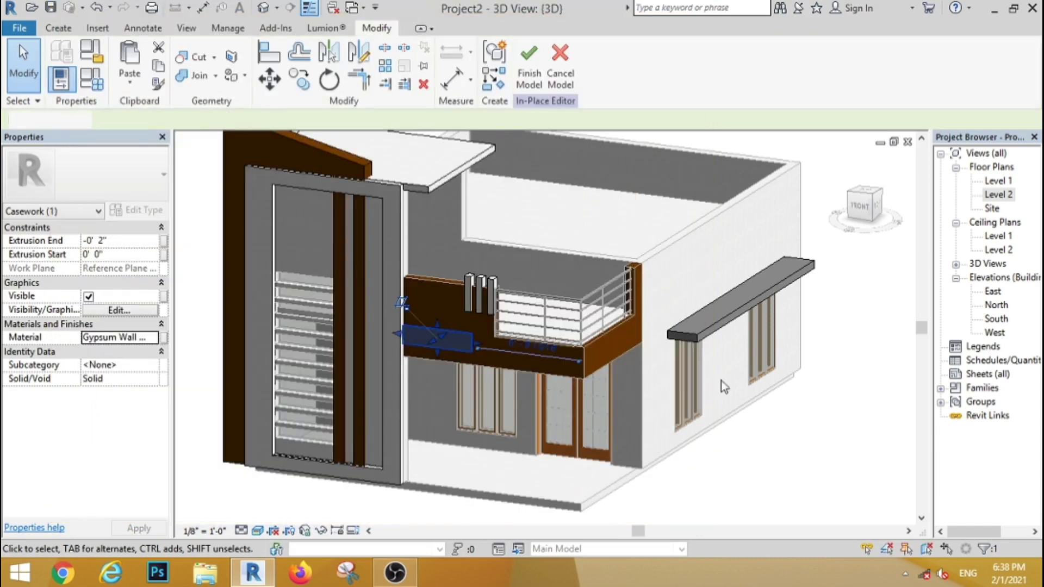
- Assign Gypsum Wall Board to the long sunshade extrusion above the side wall windows
click(741, 303)
click(156, 341)
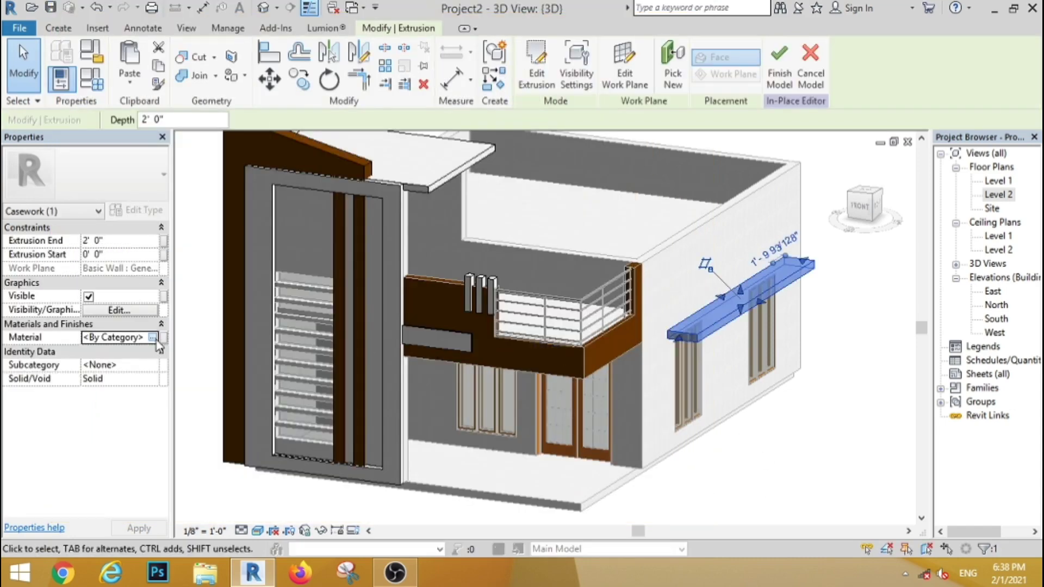
click(161, 338)
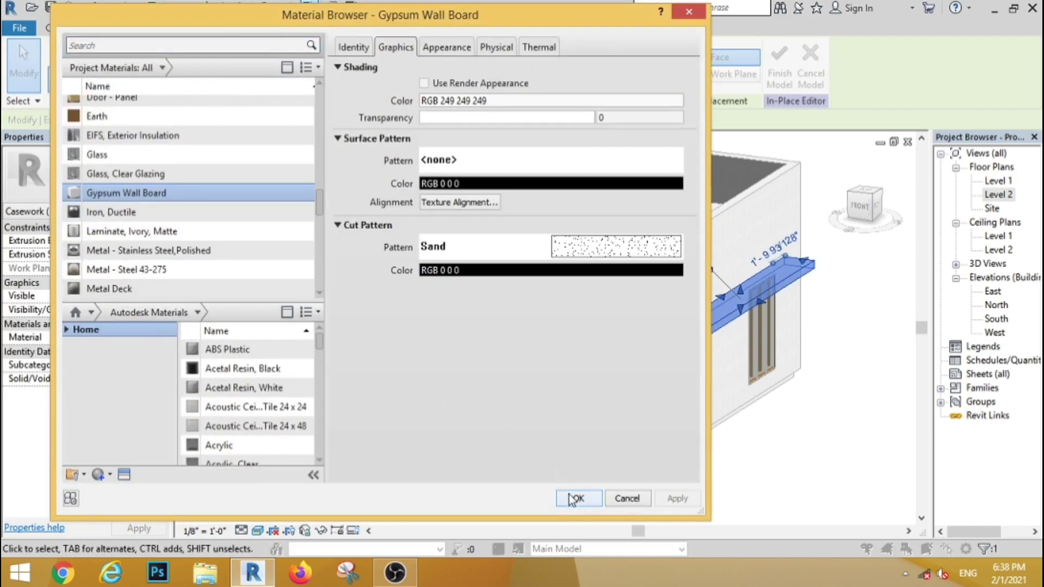
click(571, 499)
click(763, 486)
scroll(539, 356, down, 3)
scroll(404, 372, up, 2)
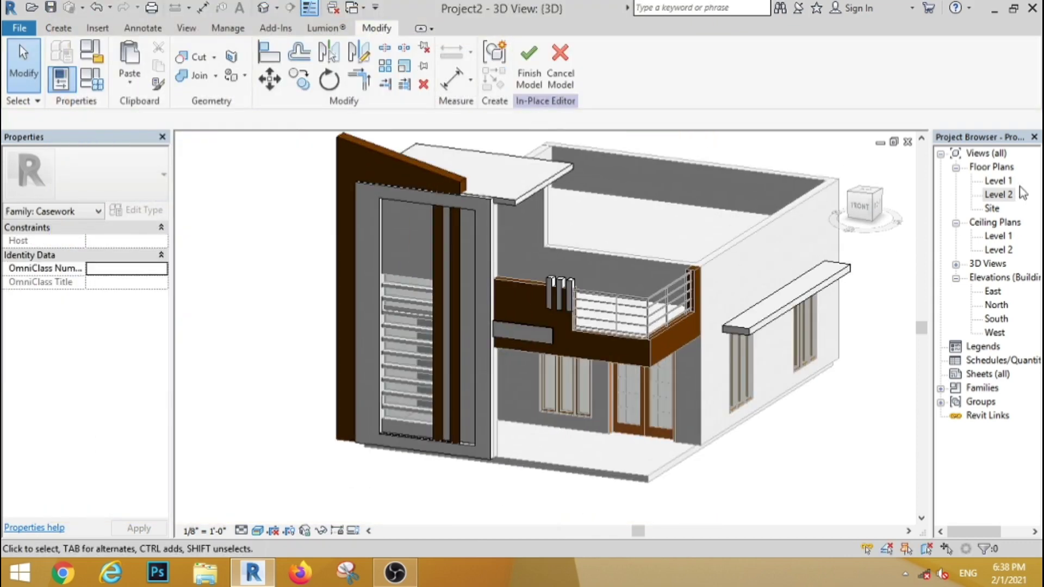
- In the Level 1 floor plan, create an extrusion about 9 inches square at the porch slab's outer front corner
double_click(999, 180)
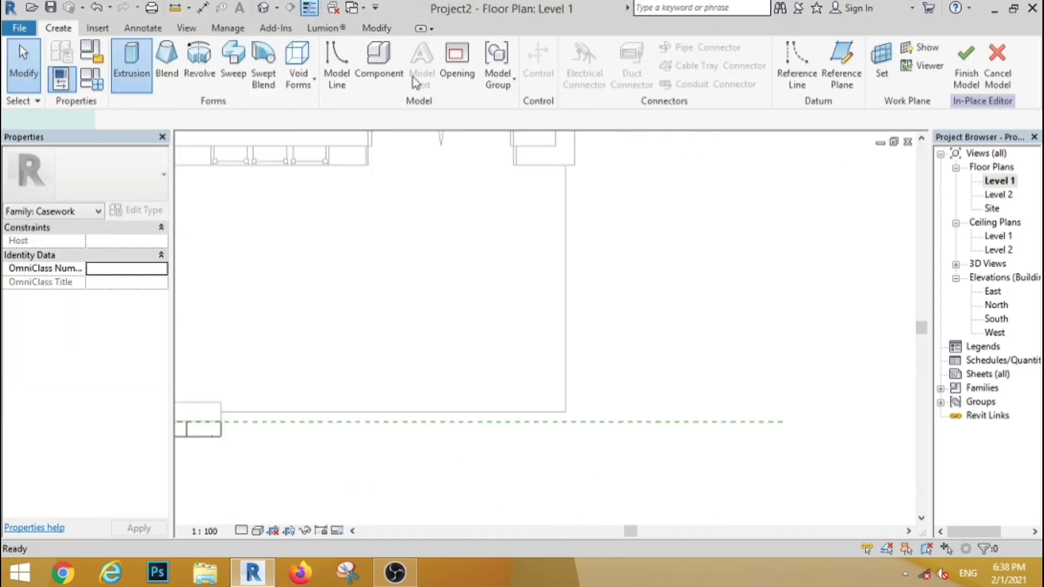
click(575, 49)
scroll(569, 412, up, 2)
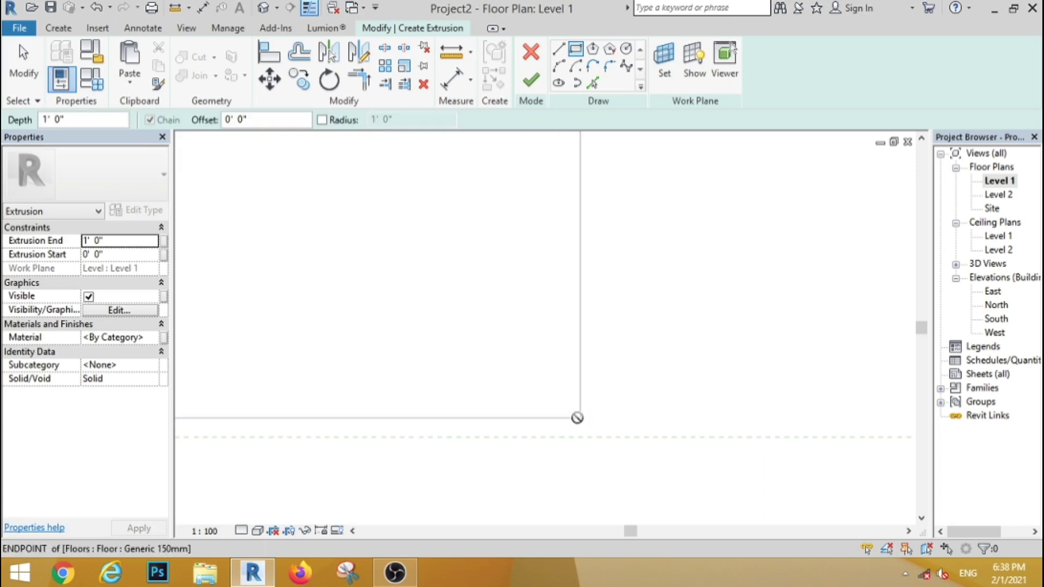
click(576, 416)
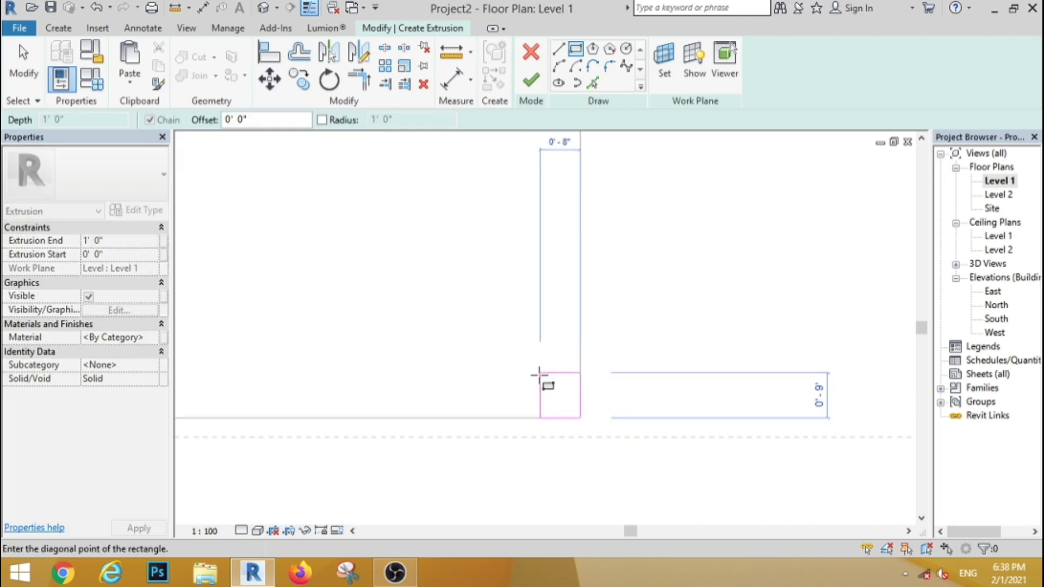
click(535, 375)
click(531, 81)
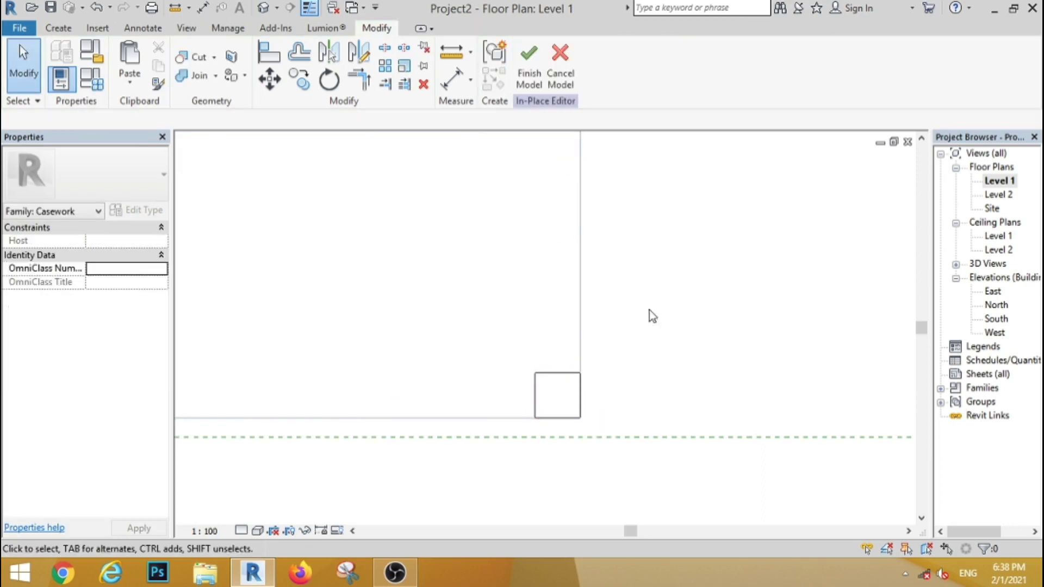
- In the front 3D view, stretch the corner extrusion up to the balcony's underside as an 8' 0" column
click(263, 8)
scroll(598, 442, up, 3)
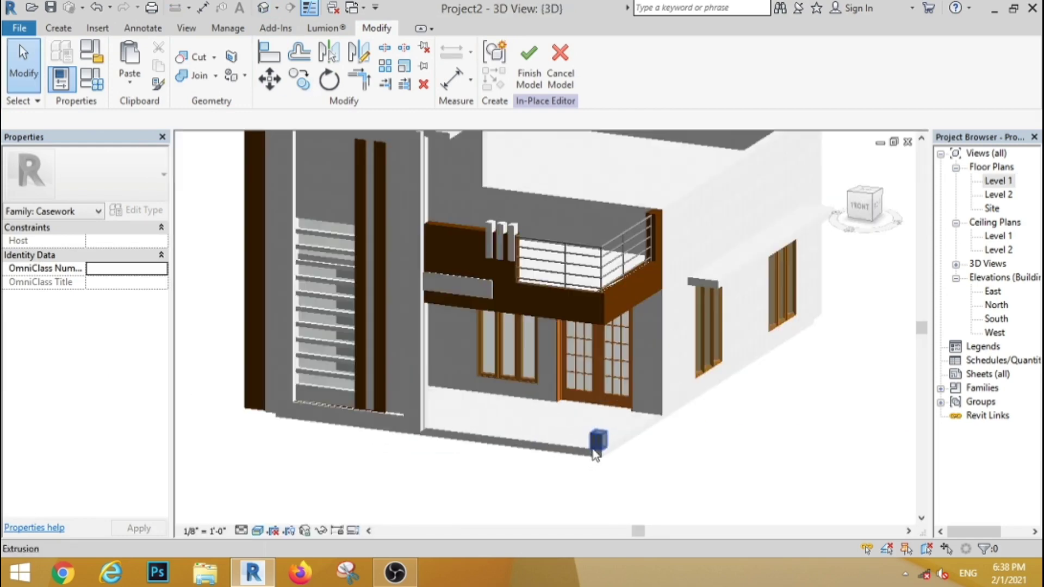
click(603, 437)
key(Escape)
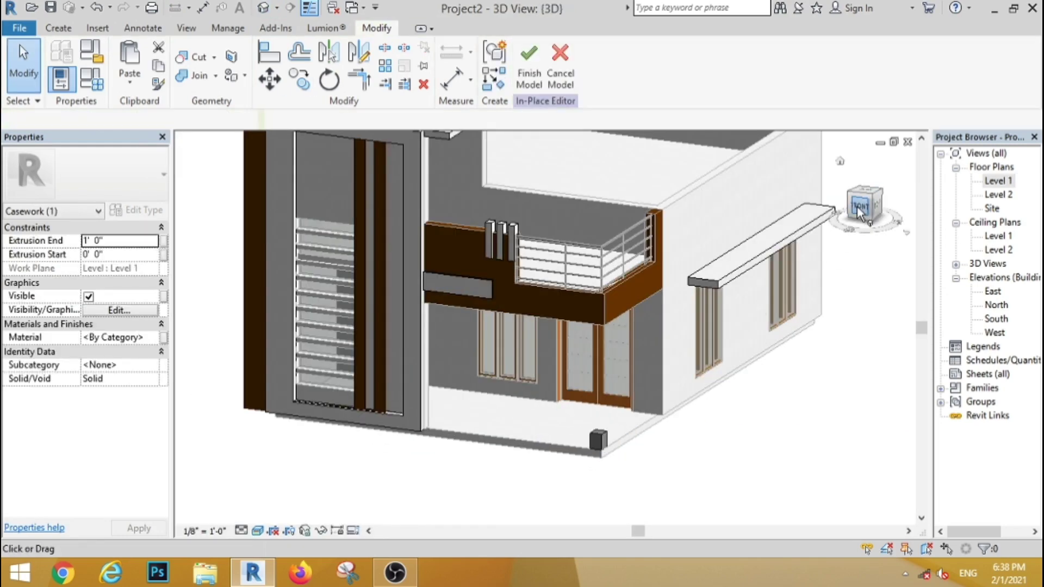
right_click(857, 207)
click(859, 215)
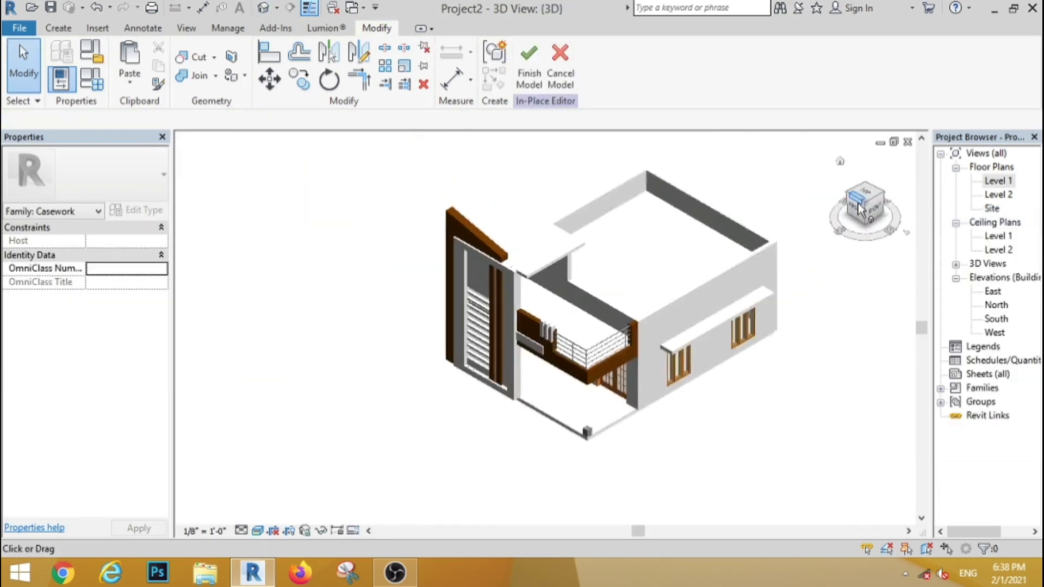
click(854, 207)
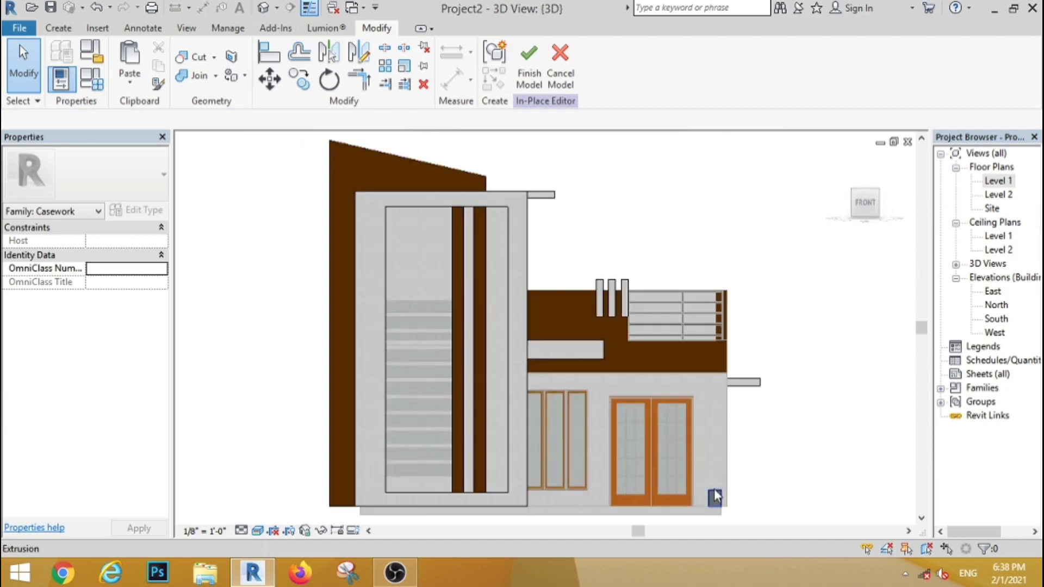
click(715, 495)
drag(716, 493, 715, 370)
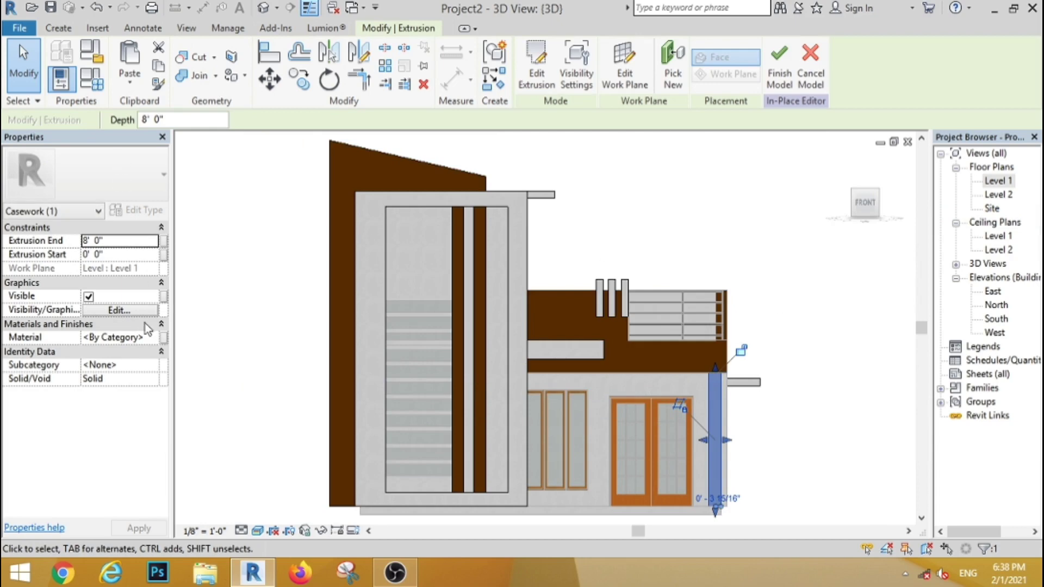
- Assign the brown Default New Material to the porch column extrusion
click(154, 334)
click(155, 334)
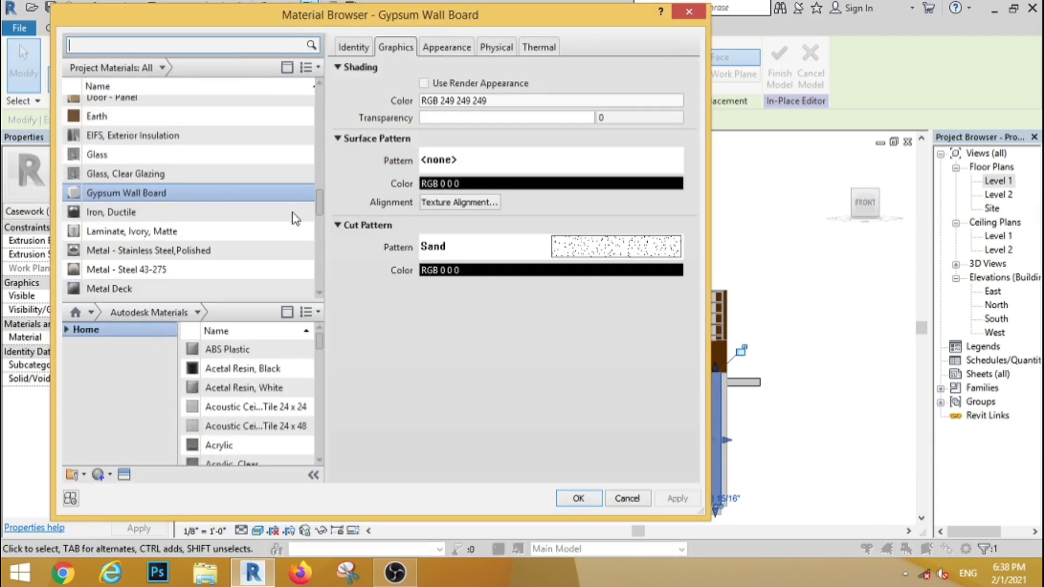
drag(318, 201, 318, 184)
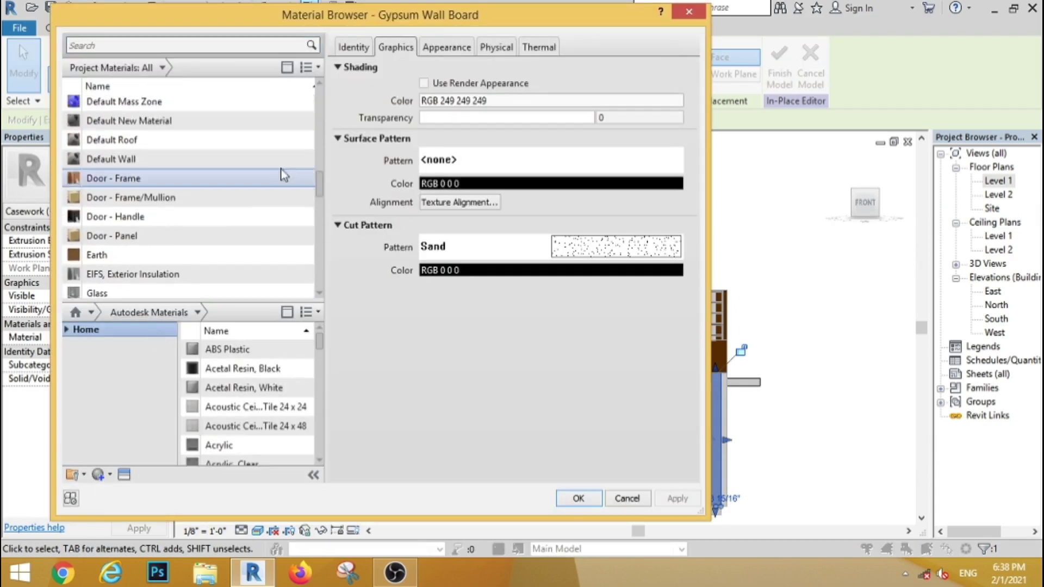
click(261, 121)
click(578, 498)
click(540, 247)
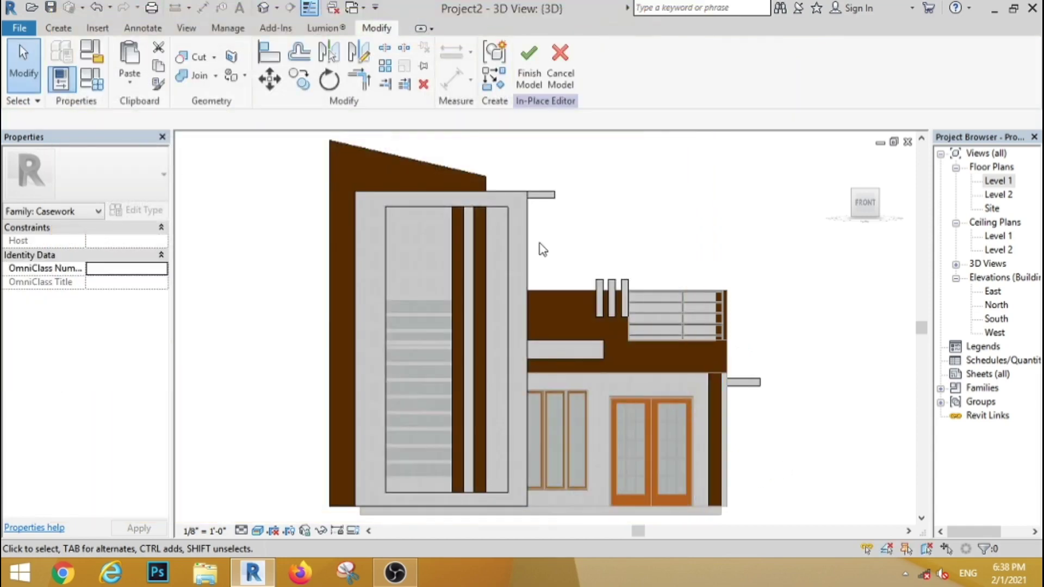
- Check the building's facade from an angled 3D view and finish the in-place model
scroll(591, 276, down, 3)
shift+middle_drag(690, 338, 641, 402)
scroll(458, 256, up, 5)
scroll(458, 256, up, 2)
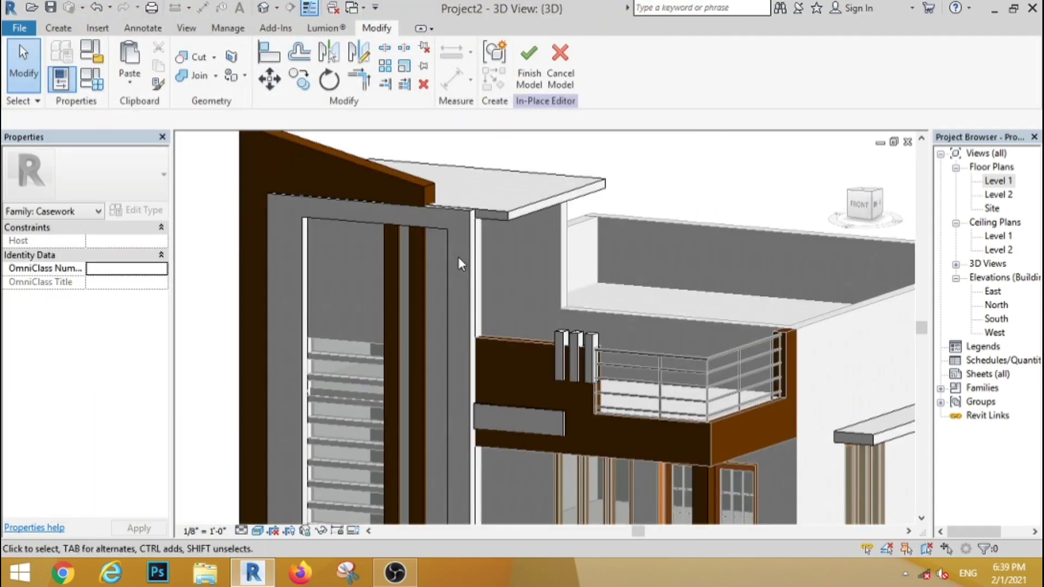
scroll(458, 257, down, 5)
shift+middle_drag(593, 393, 702, 480)
click(525, 84)
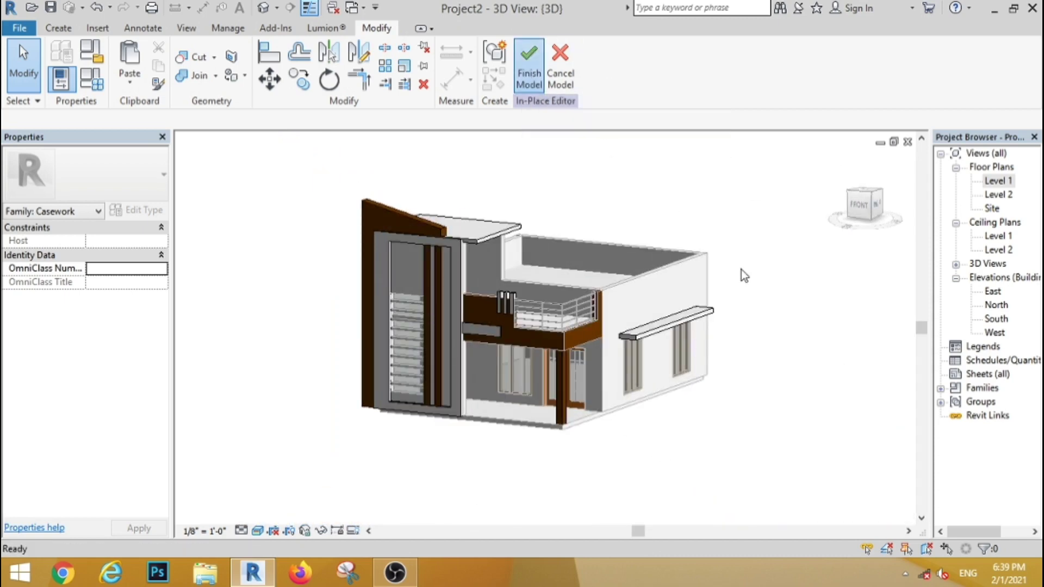
- In the Site floor plan, create a toposurface from five boundary points placed around the building
click(991, 208)
double_click(992, 209)
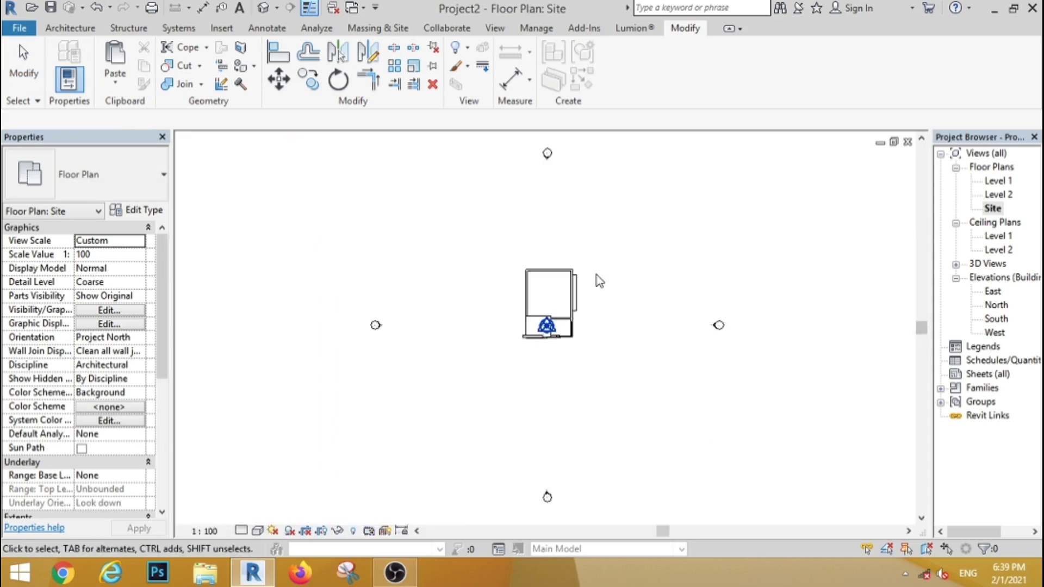
click(374, 28)
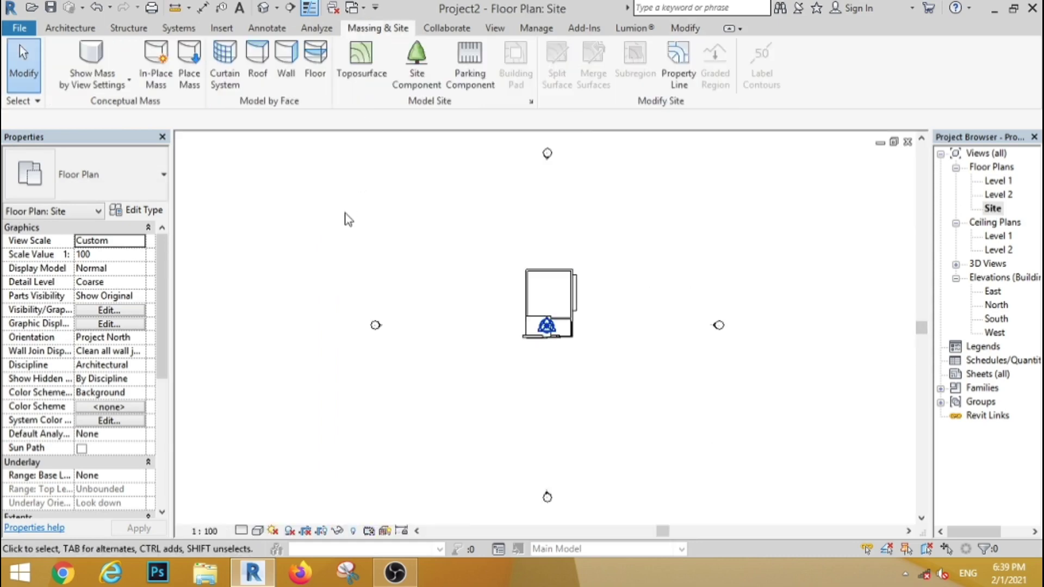
click(372, 62)
click(340, 171)
click(753, 170)
click(797, 443)
click(429, 496)
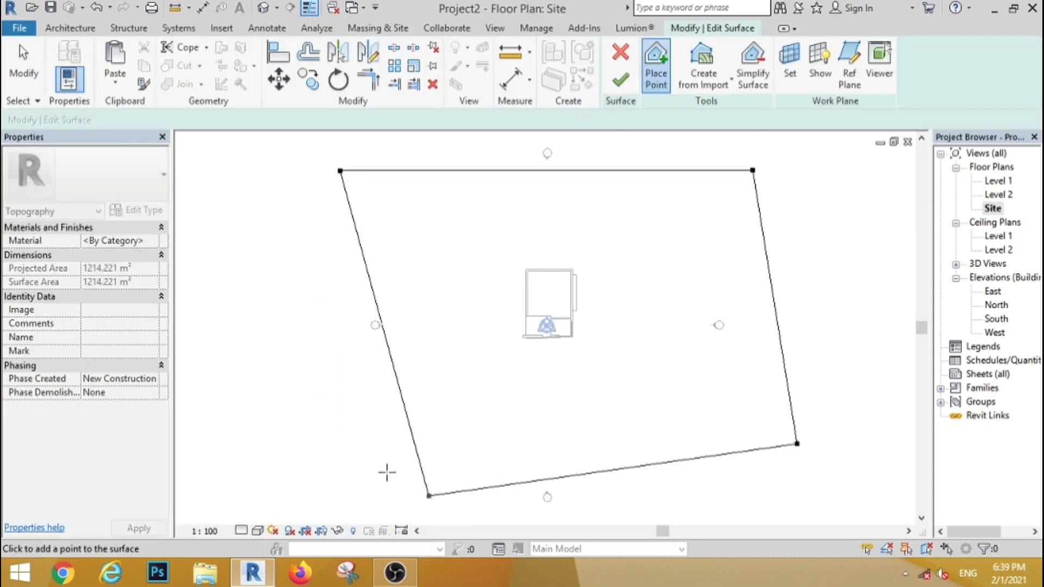
click(23, 61)
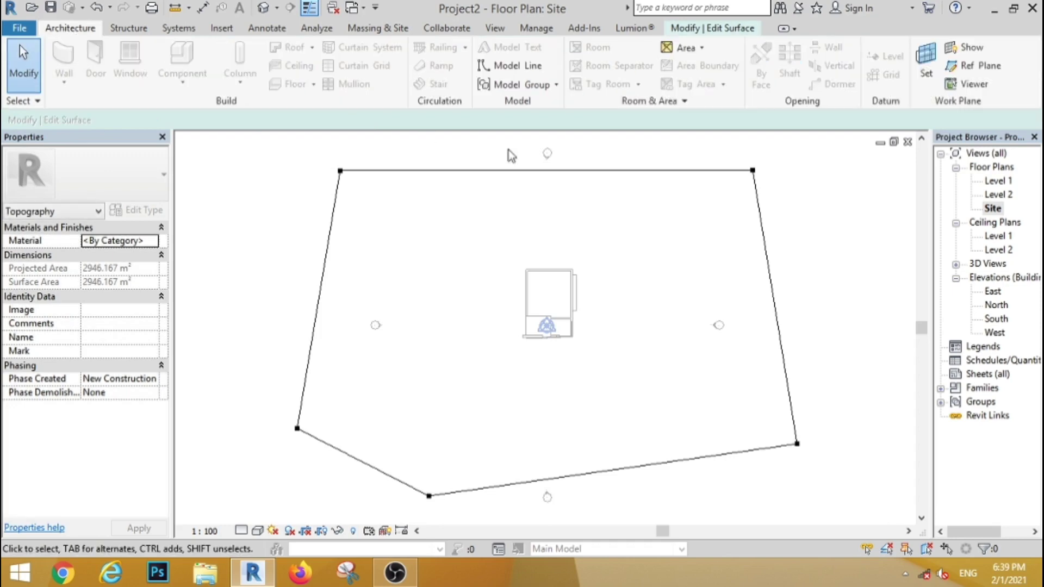
click(688, 28)
click(620, 76)
click(70, 27)
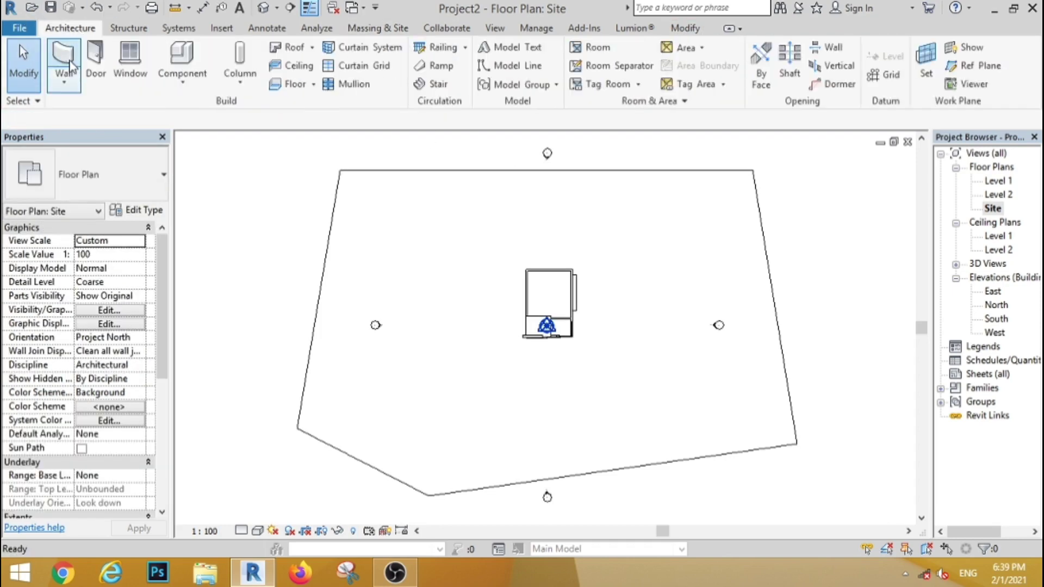
- Start a new wall in the Site plan with the Basic Wall type Generic - 200mm
click(63, 60)
click(109, 174)
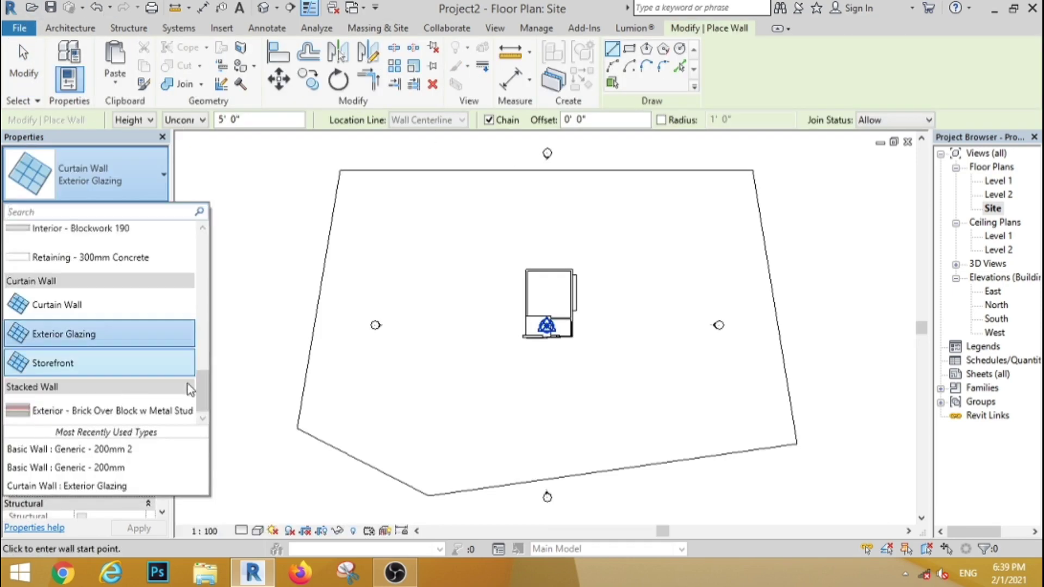
drag(202, 391, 211, 341)
scroll(211, 341, up, 2)
scroll(89, 329, down, 2)
click(89, 328)
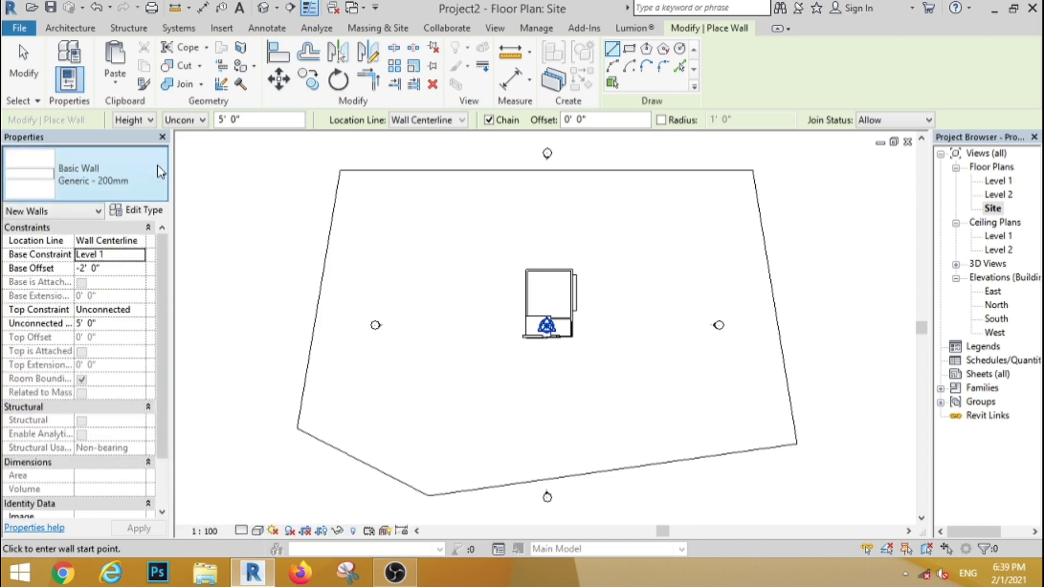
- Set the new wall's base offset to -1' 0" and its top constraint to Unconnected with a height of 4' 0"
click(203, 120)
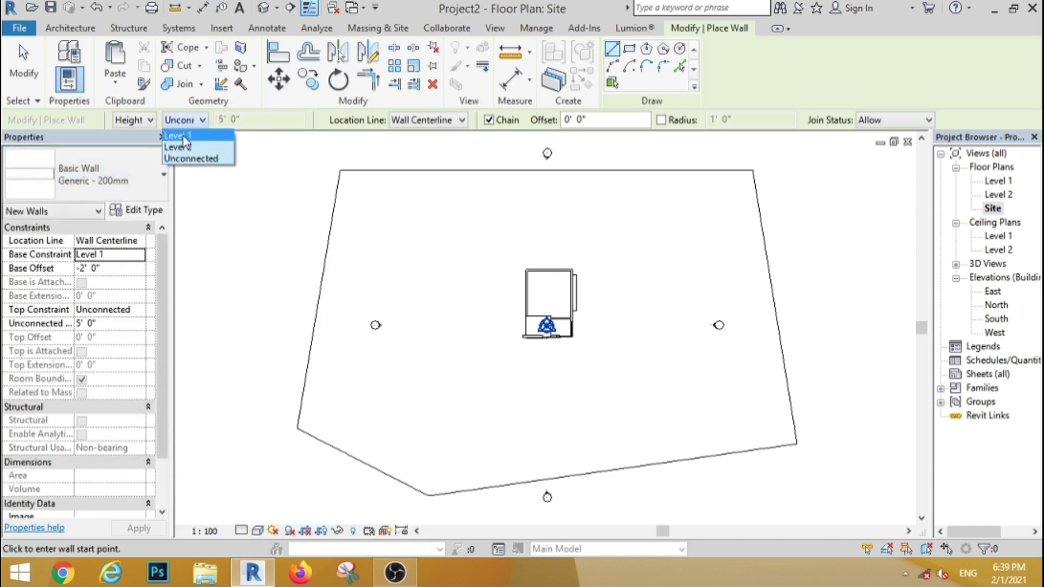
click(184, 135)
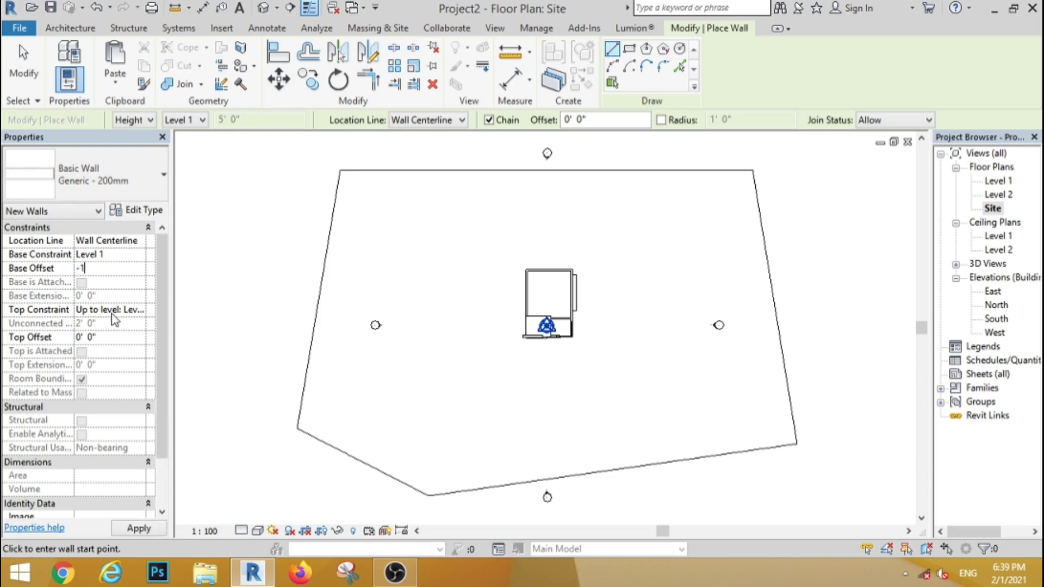
click(144, 313)
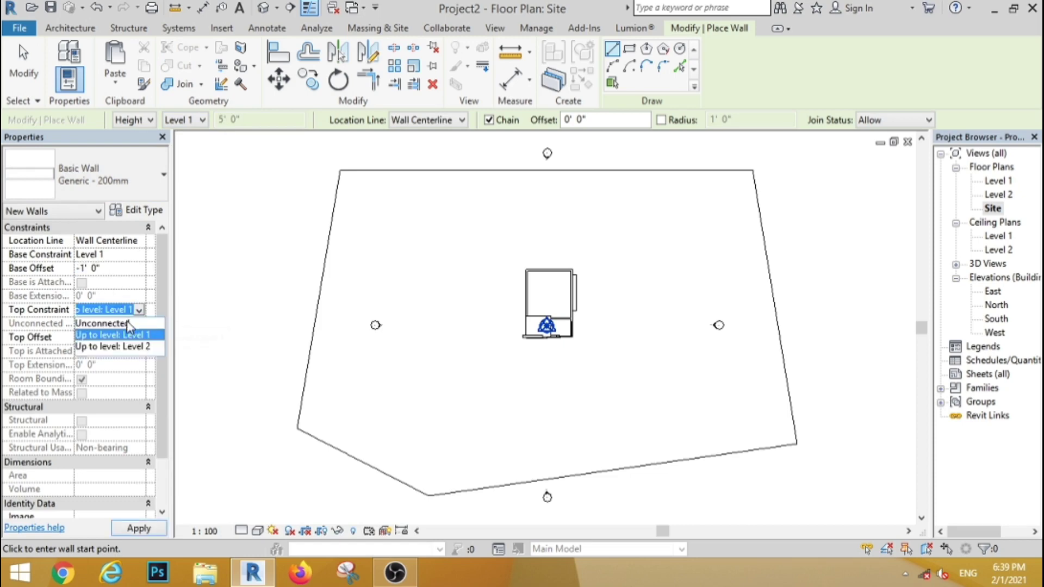
click(120, 323)
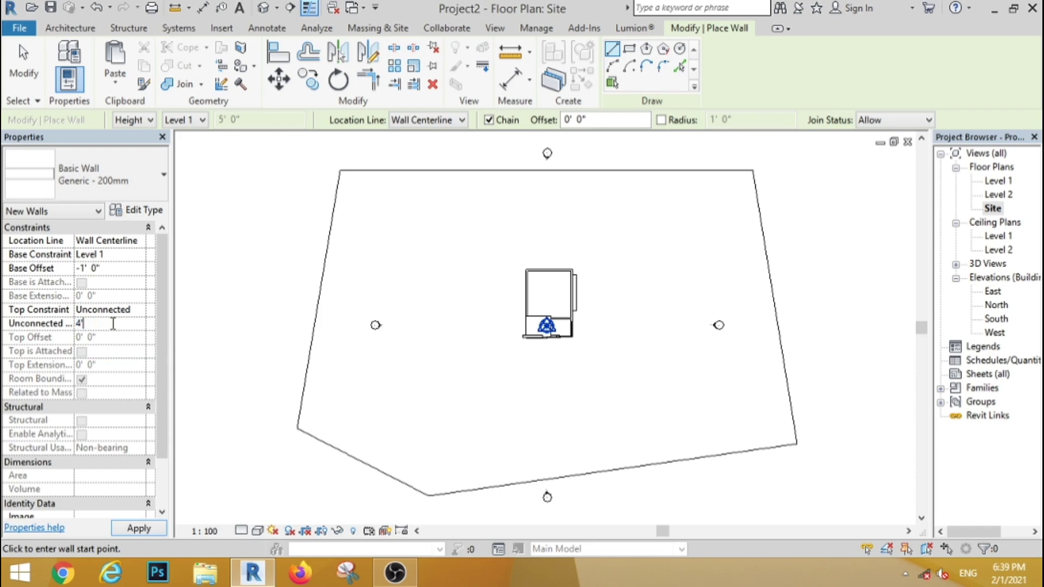
click(204, 315)
click(23, 60)
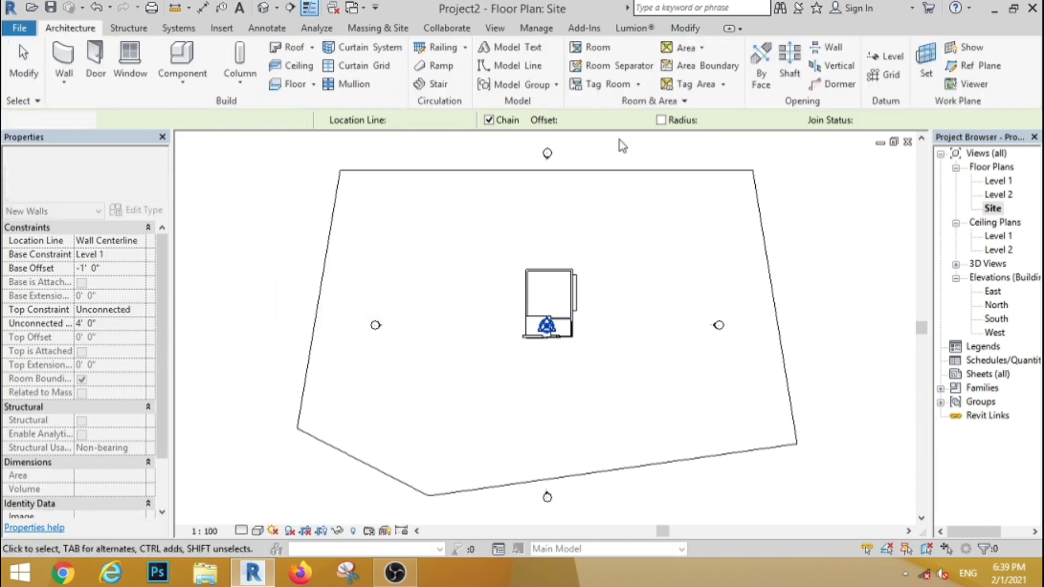
- Draw a rectangular Generic - 200mm wall enclosure of about 30' by 35' around the building
click(64, 60)
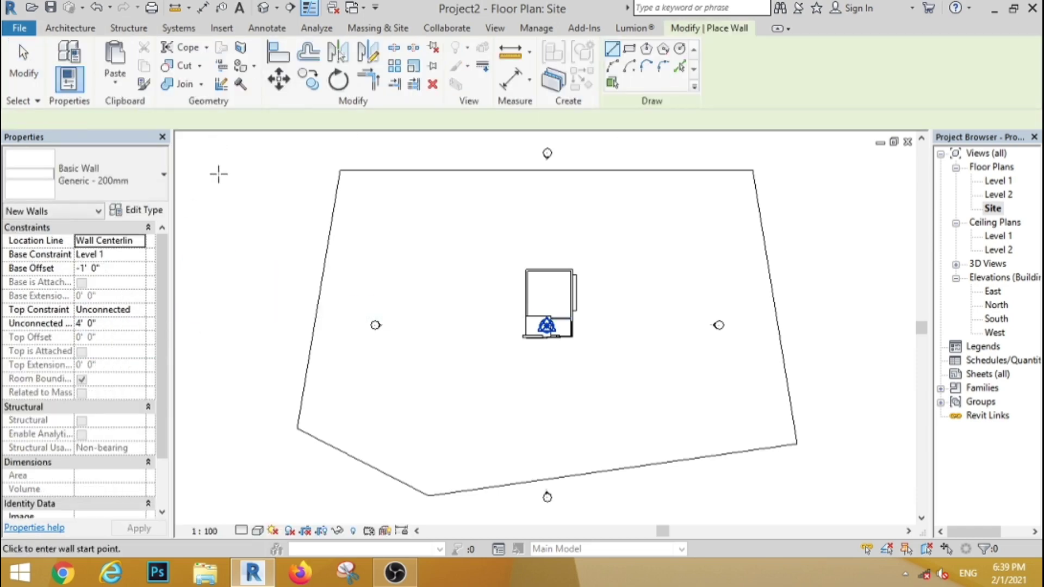
click(629, 52)
scroll(601, 285, up, 4)
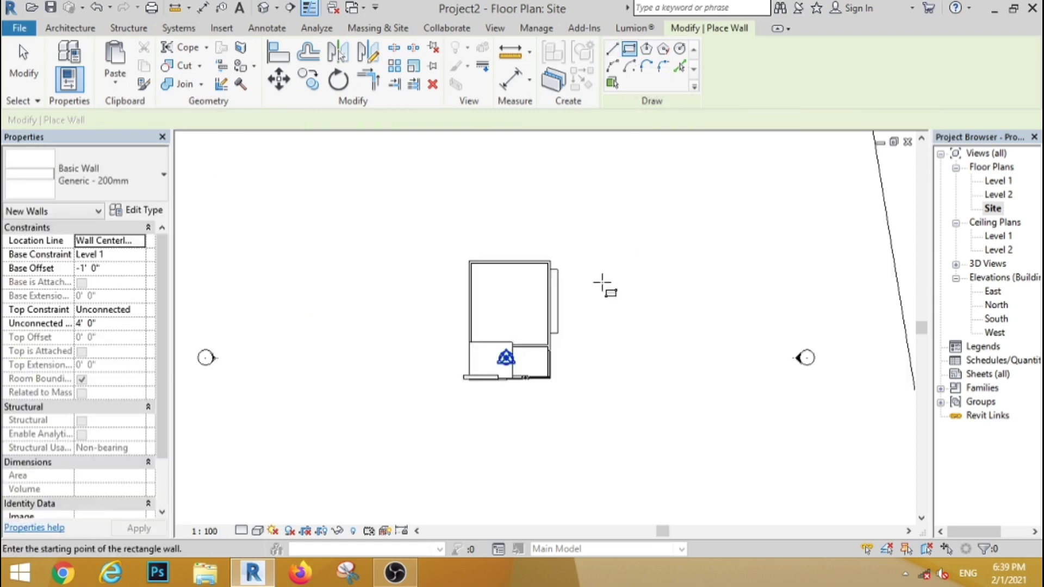
click(542, 239)
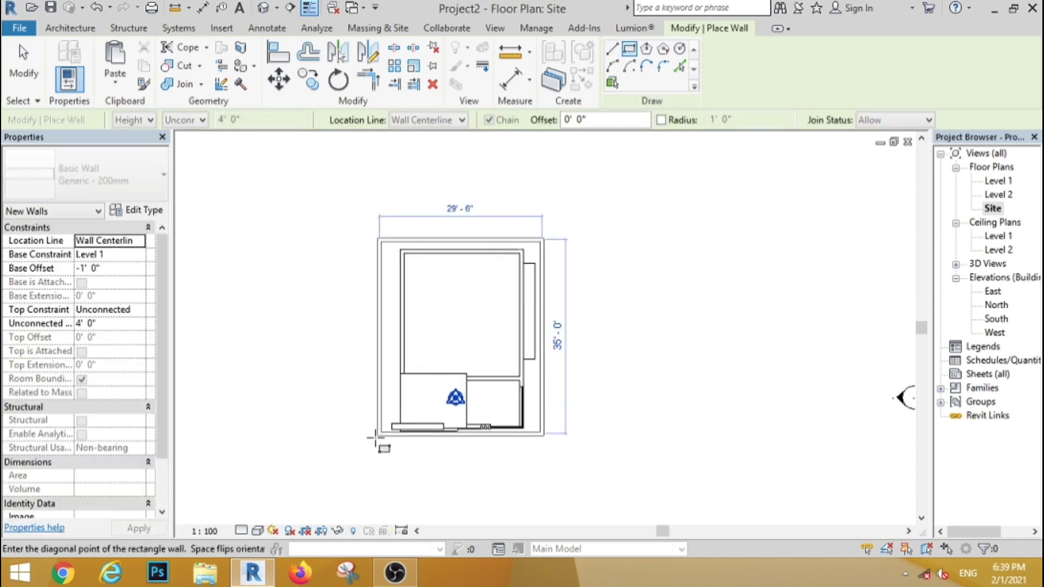
click(373, 445)
key(Escape)
key(Escape)
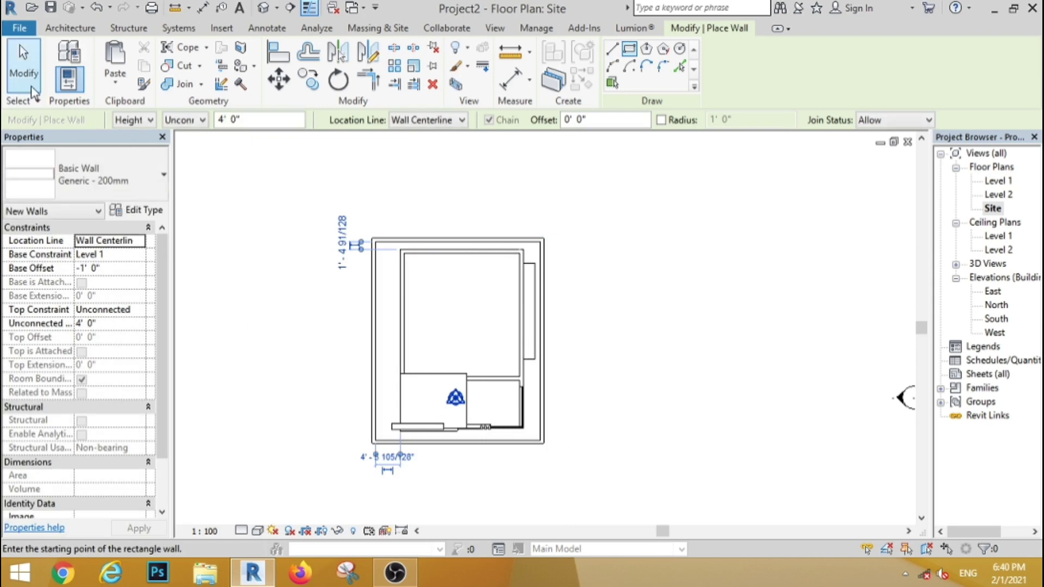
scroll(544, 255, down, 3)
scroll(542, 251, down, 2)
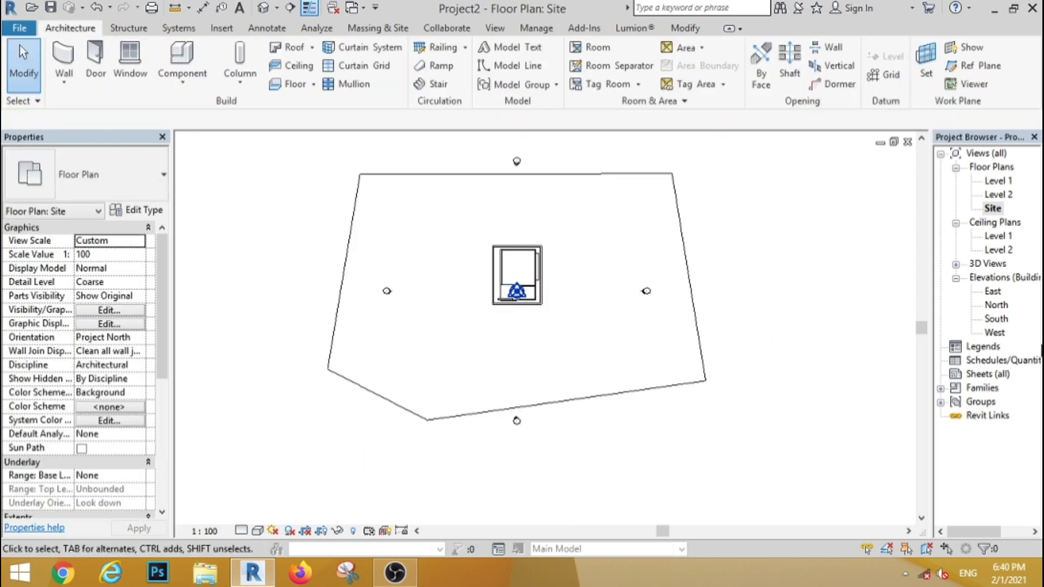
- In the South elevation, move the toposurface down from Level 1 to the bottom edge of the enclosing wall
double_click(993, 319)
scroll(478, 383, down, 3)
scroll(478, 383, up, 1)
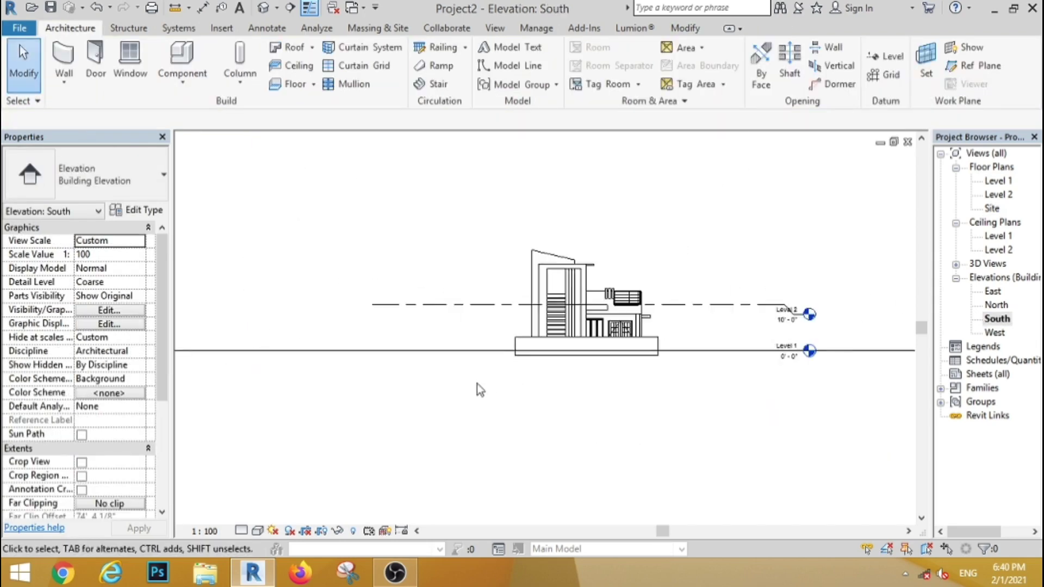
scroll(477, 383, up, 3)
click(519, 309)
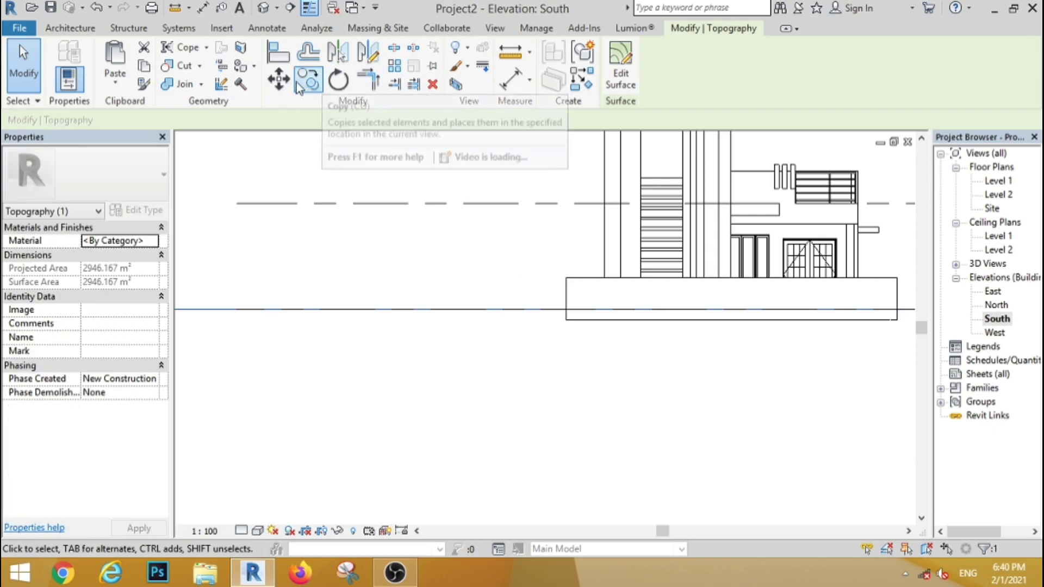
click(278, 80)
scroll(565, 321, up, 3)
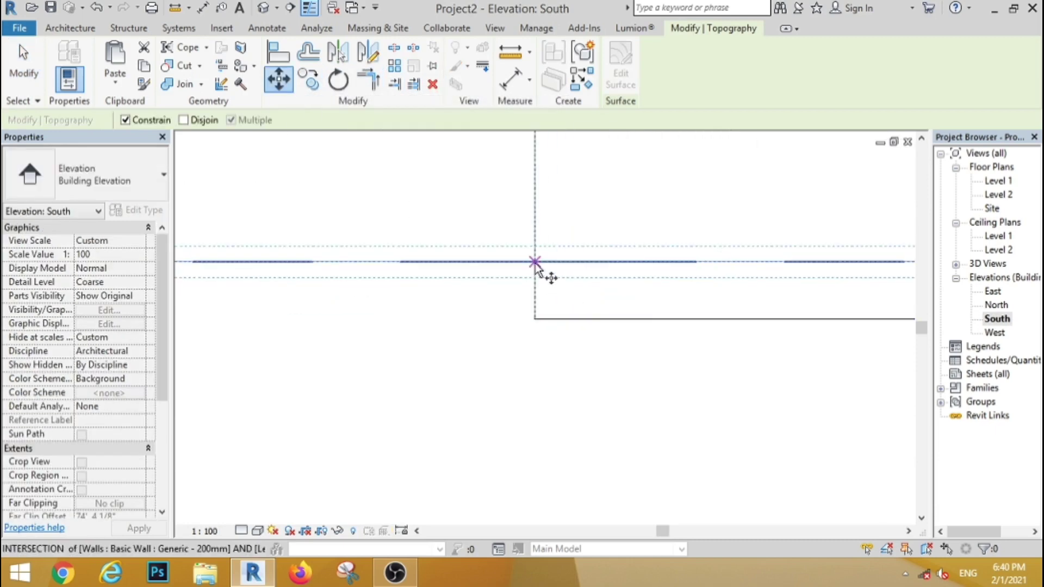
click(535, 261)
click(535, 319)
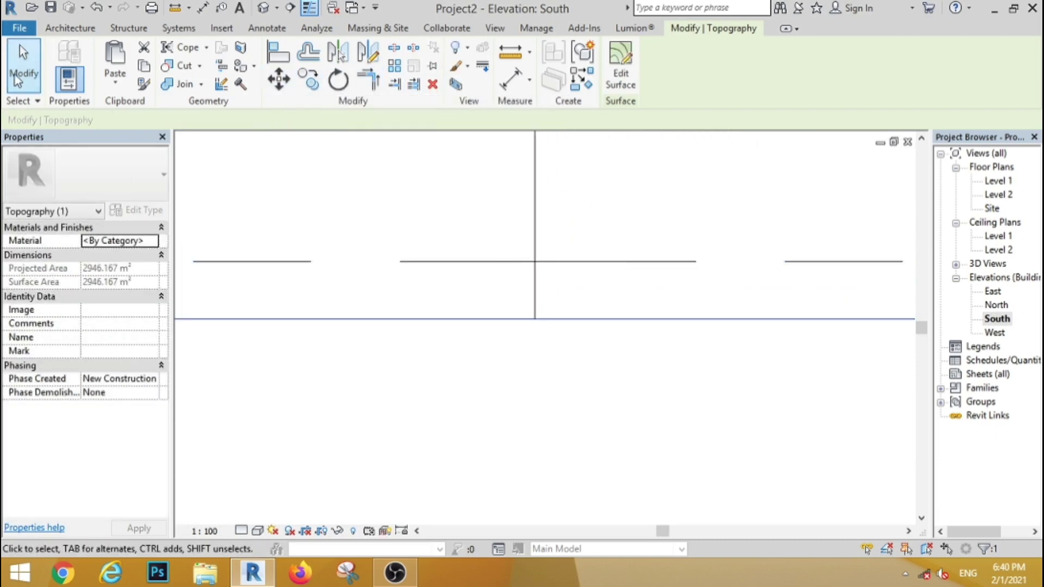
click(365, 373)
- In the Level 1 floor plan, place ten M_RPC Tree - Deciduous Largetooth Aspen - 7.6 Meters trees in an arc behind and beside the building
double_click(1000, 180)
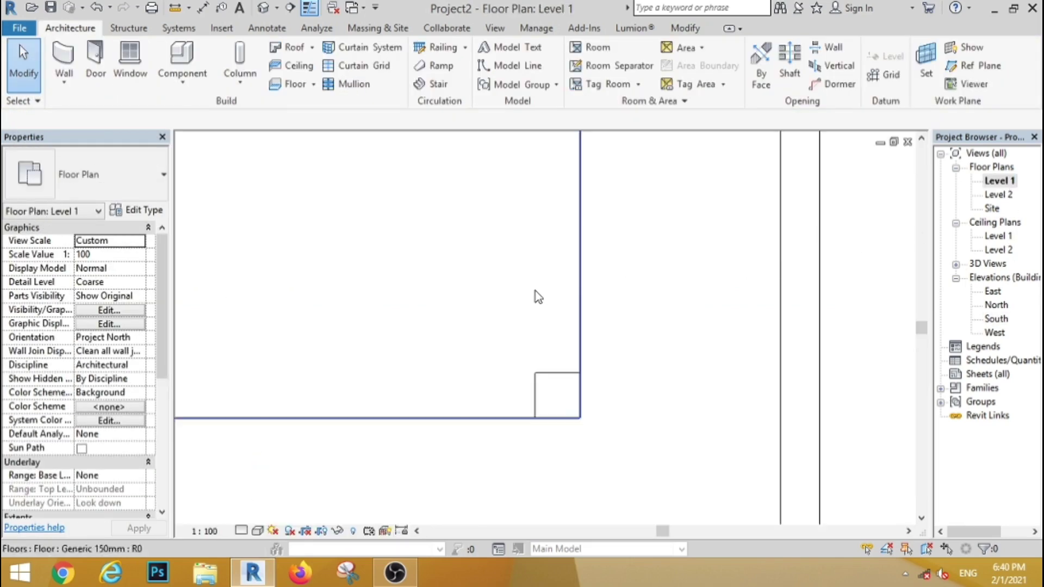
scroll(534, 296, down, 5)
scroll(582, 268, up, 2)
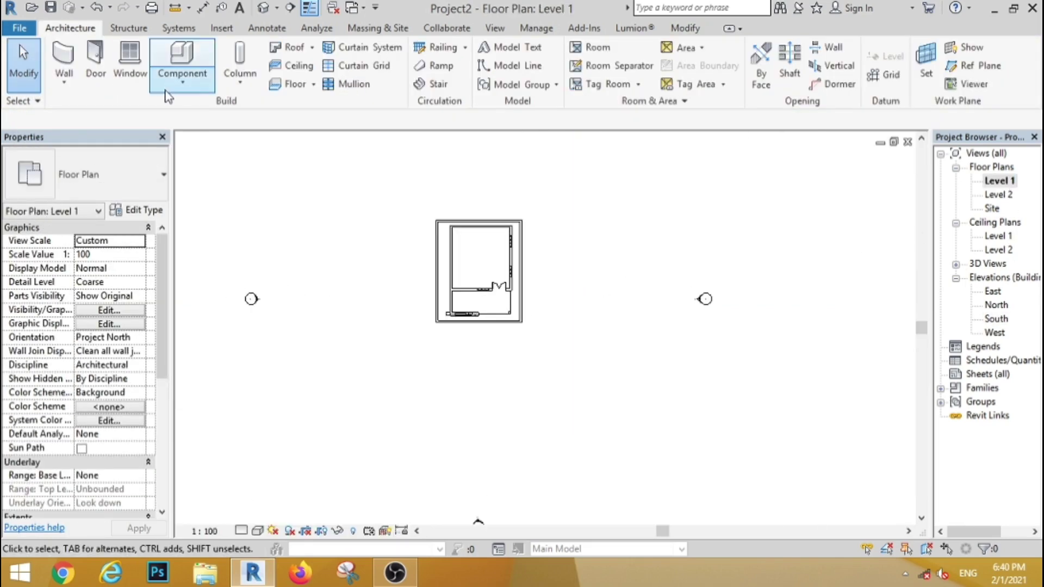
click(171, 60)
click(87, 184)
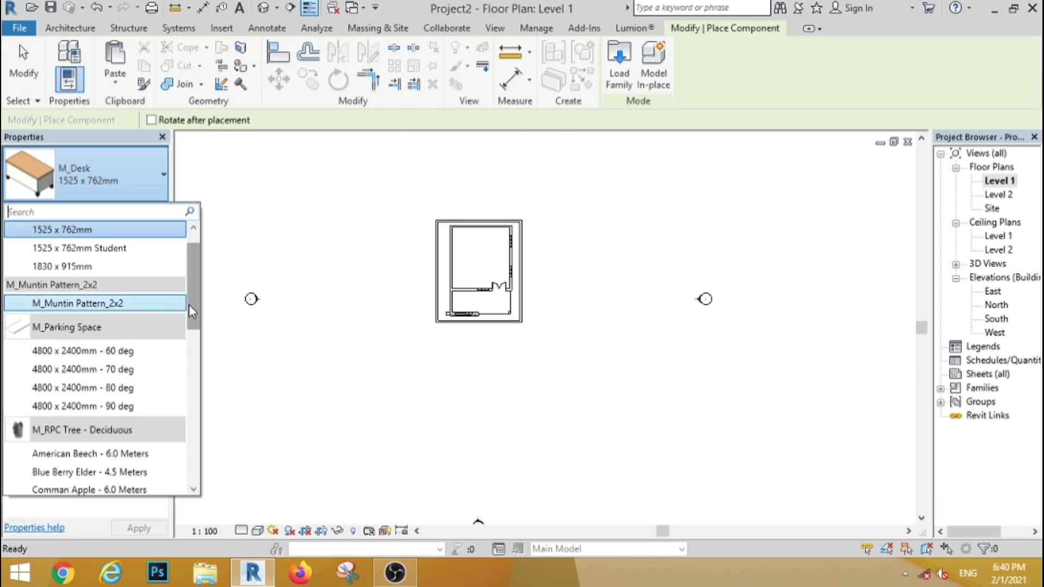
scroll(189, 304, down, 5)
click(109, 400)
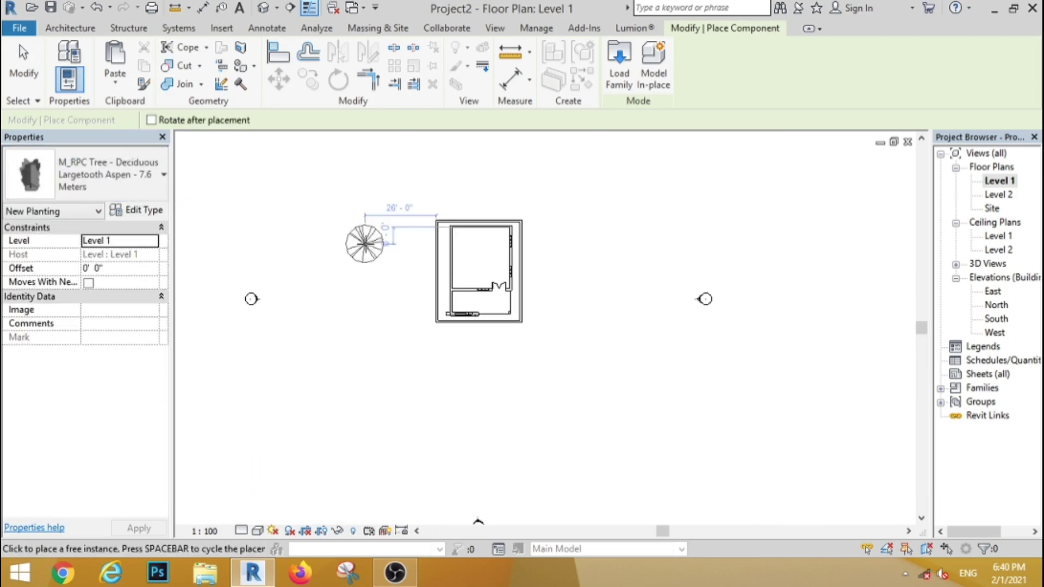
click(572, 216)
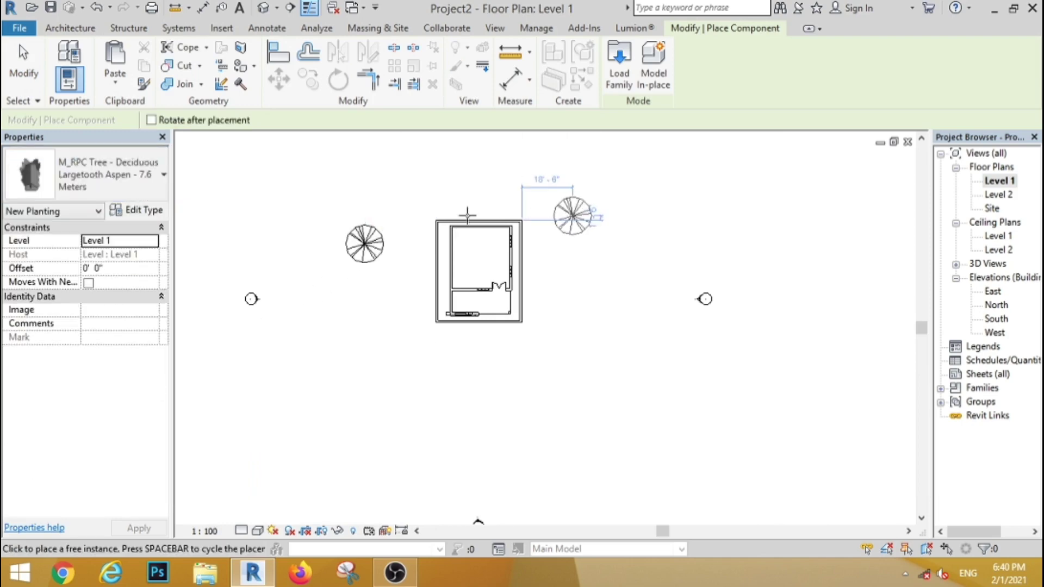
click(533, 183)
click(492, 167)
click(429, 167)
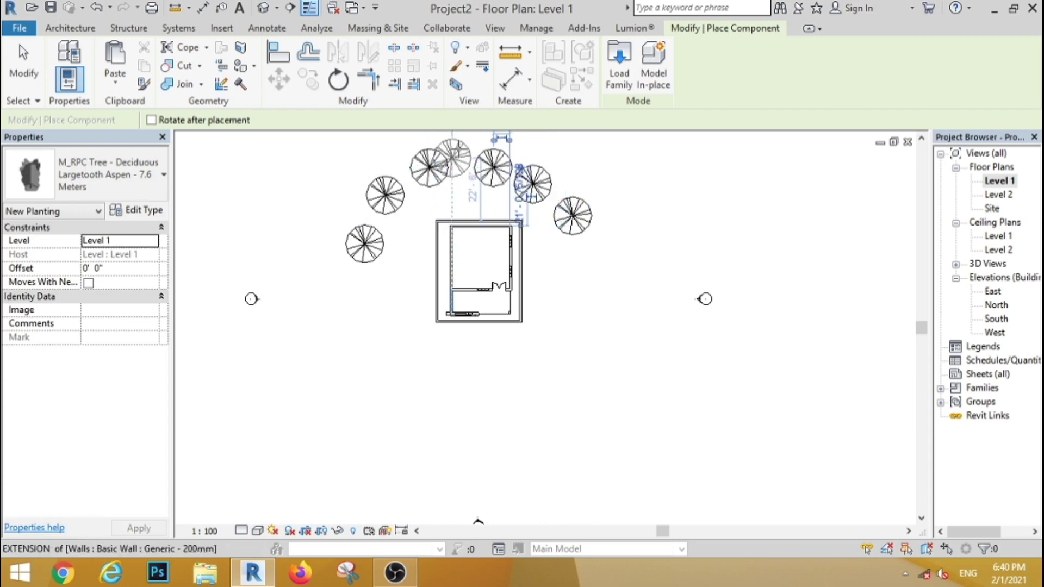
click(567, 157)
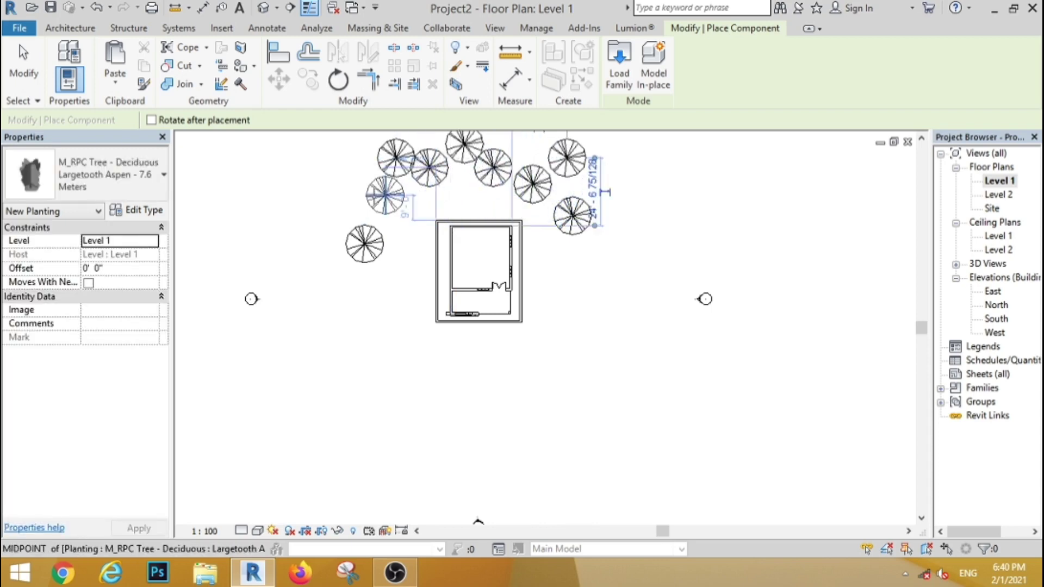
click(360, 199)
click(24, 78)
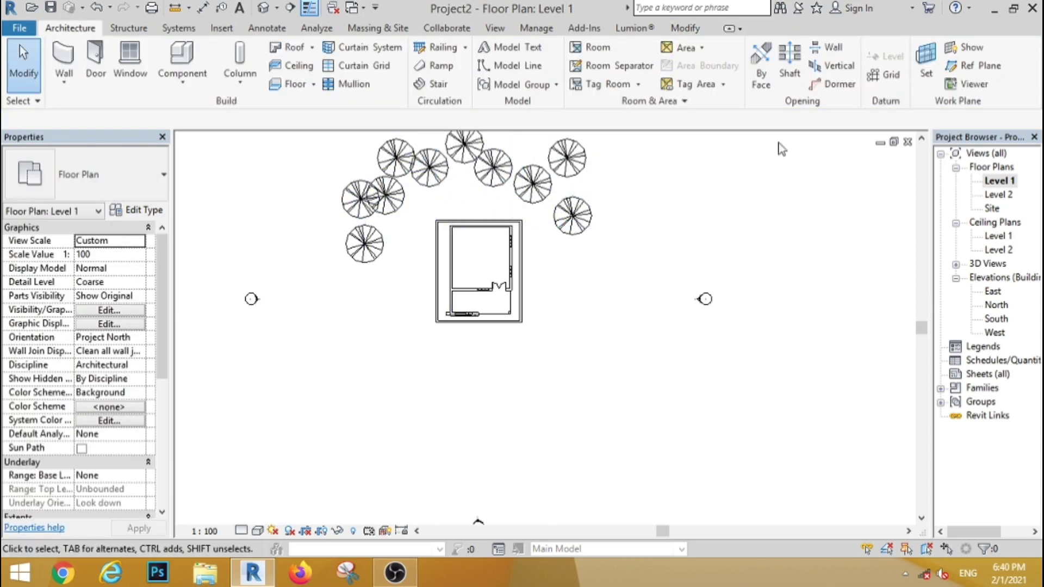
- Create a perspective camera view from the plan's lower right, aimed across the building toward the trees behind it
click(287, 44)
scroll(413, 235, down, 2)
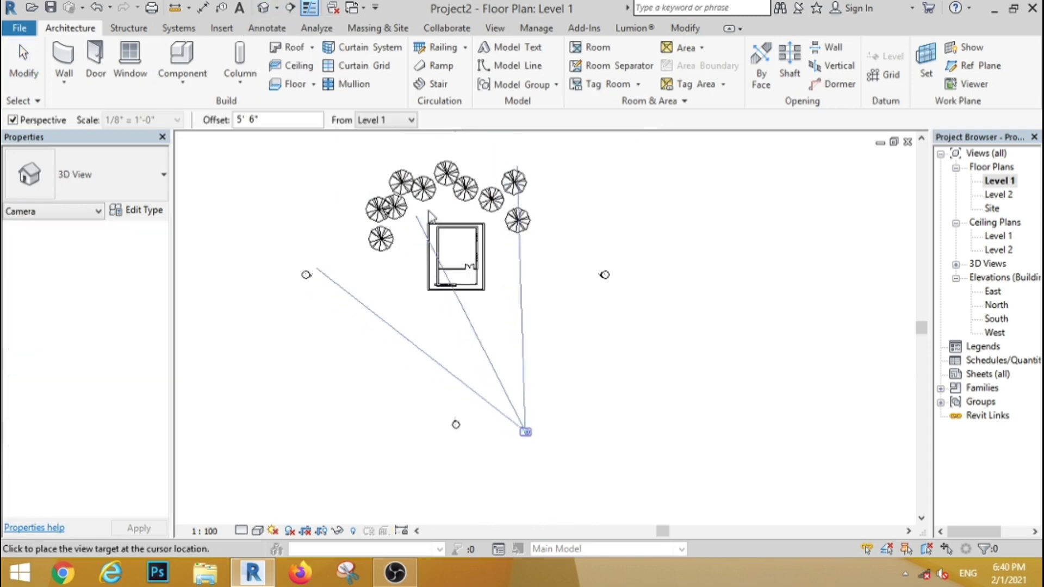
click(420, 178)
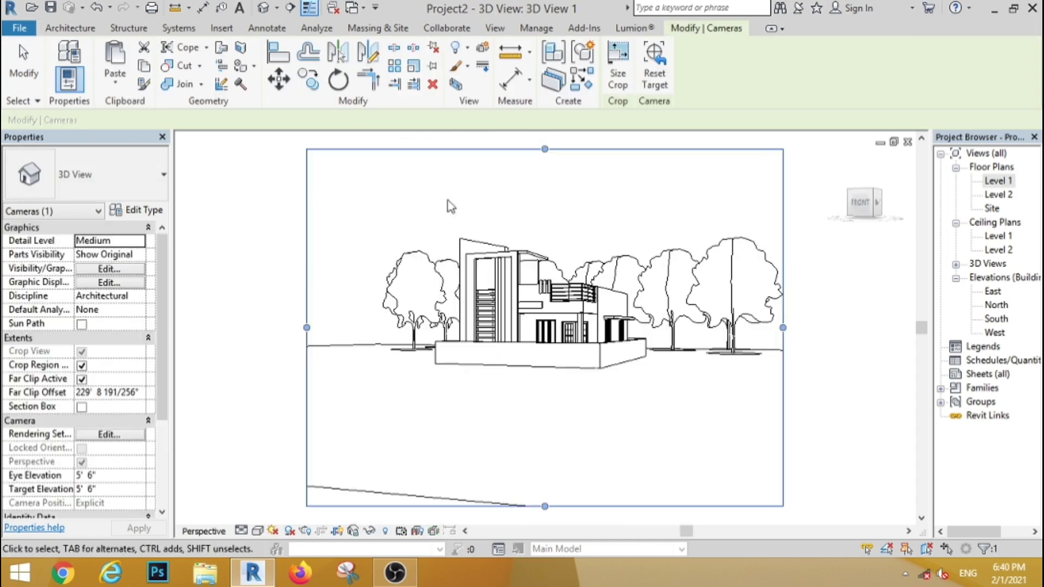
- Tighten all four sides of the camera view's crop region around the building and nearby trees
drag(544, 506, 551, 415)
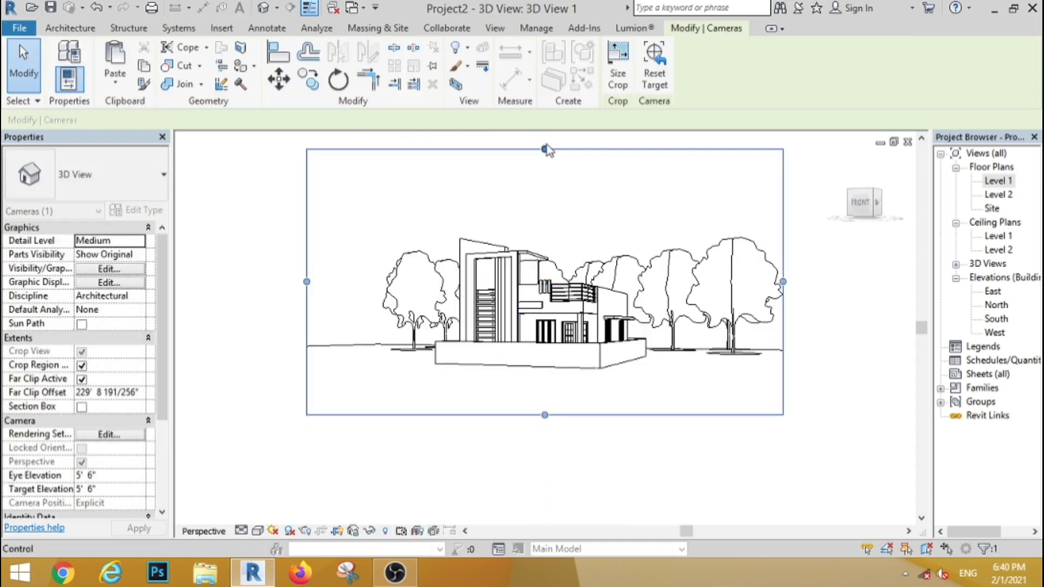
drag(547, 149, 544, 200)
drag(307, 307, 369, 308)
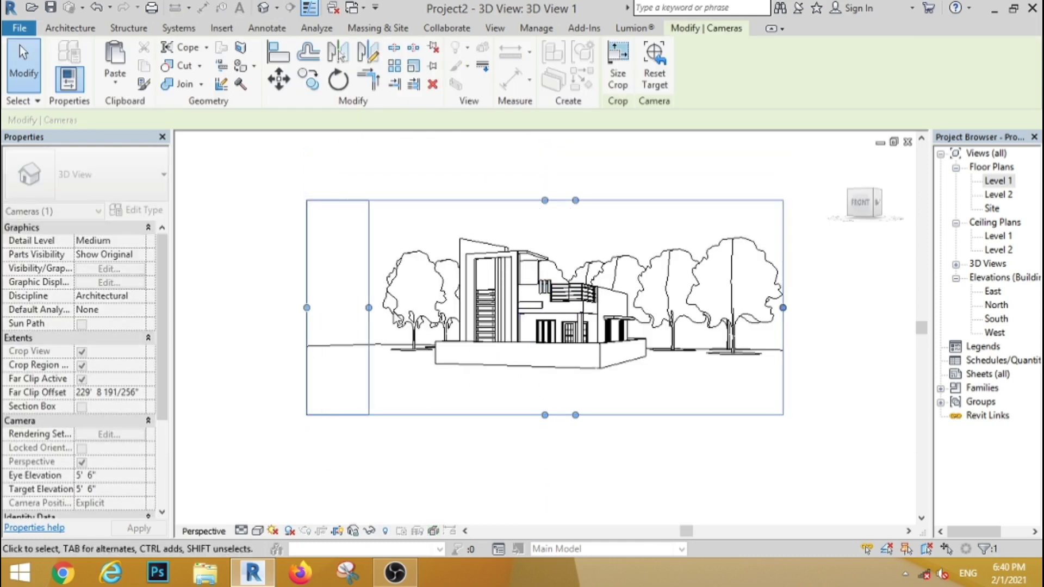
drag(783, 308, 704, 308)
scroll(667, 289, up, 3)
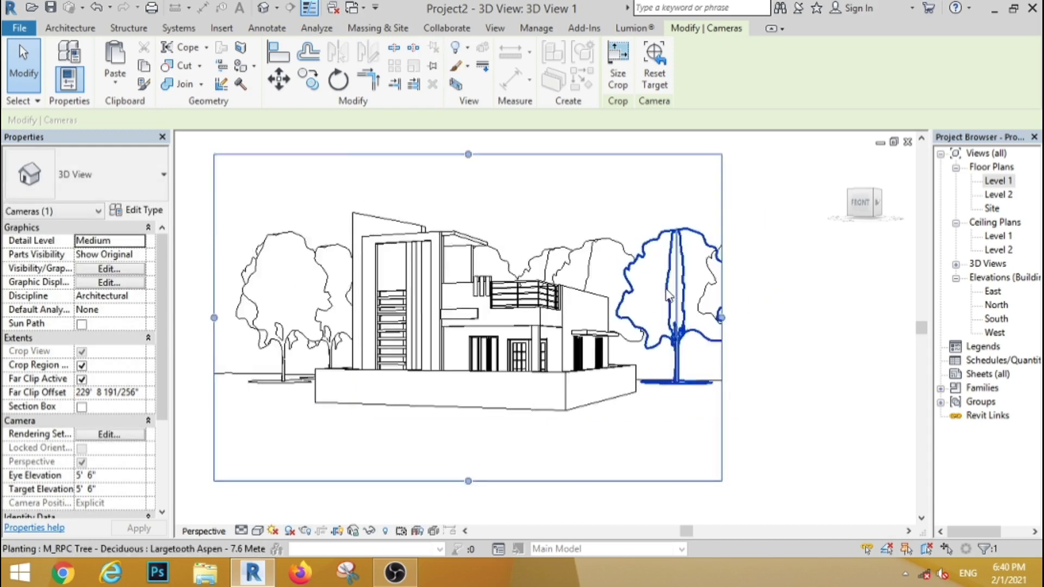
scroll(669, 294, up, 5)
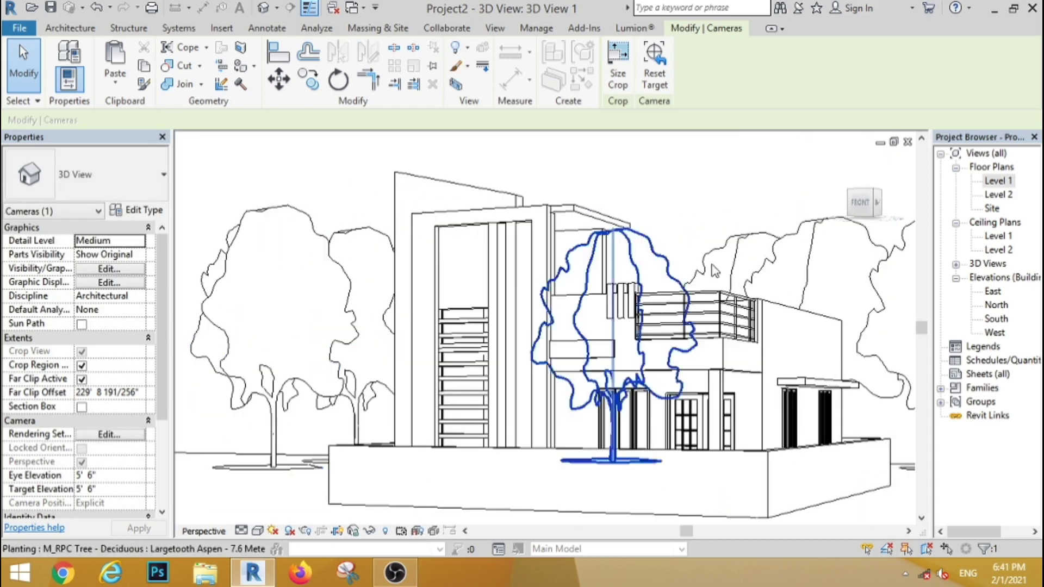
- Change the visual style of the perspective camera view
click(258, 530)
click(280, 501)
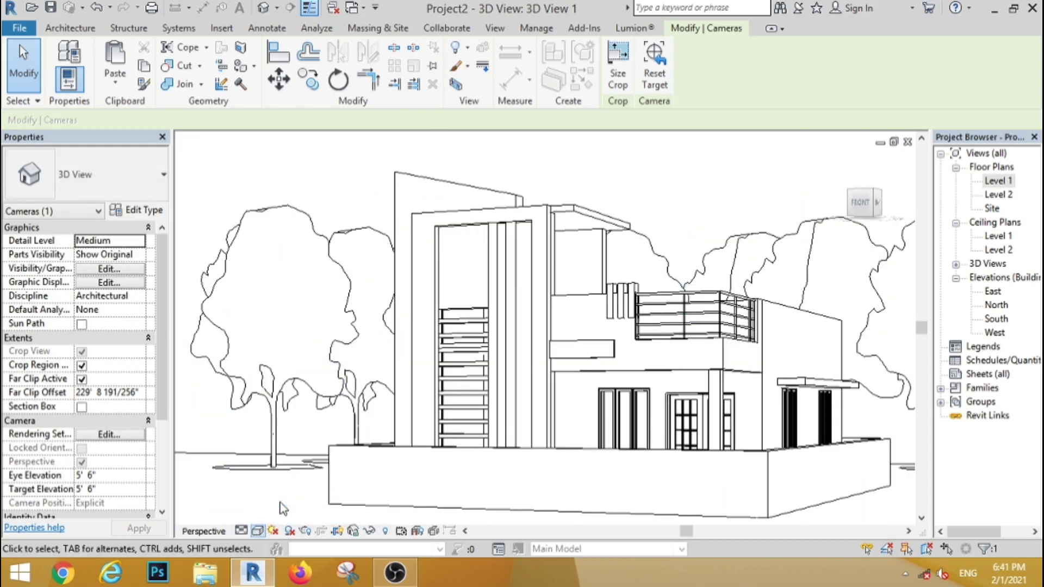